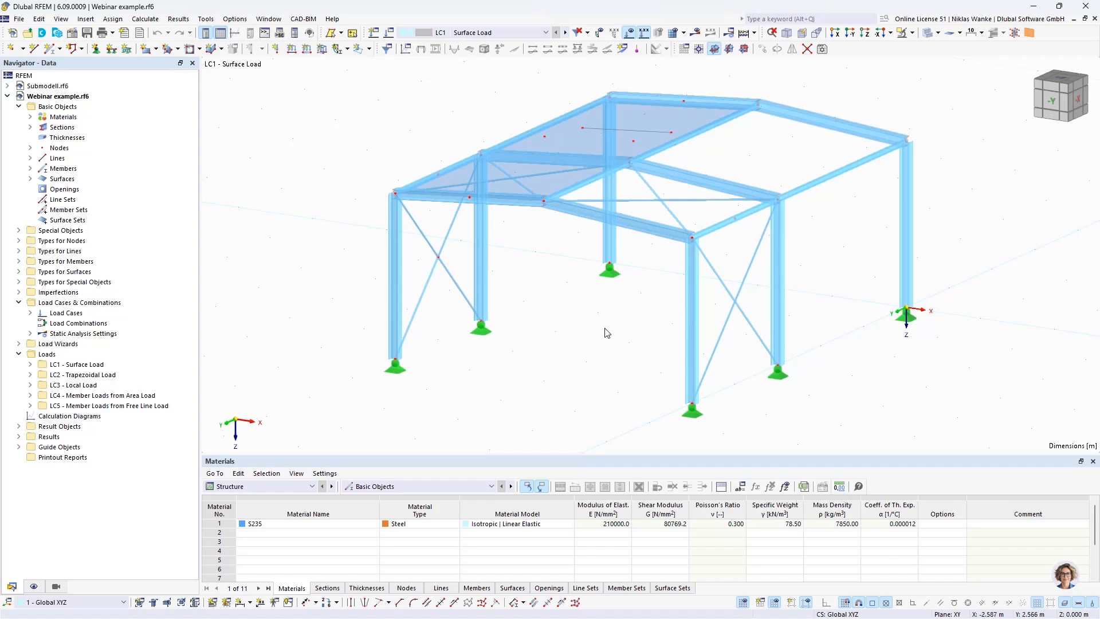
Step: Display the automatically generated dimensions, examine the frame's overall height, width and length, and hide them again
{"action": "left_click", "coordinate": [36, 586]}
{"action": "scroll", "coordinate": [115, 463], "scroll_direction": "down", "scroll_amount": 7}
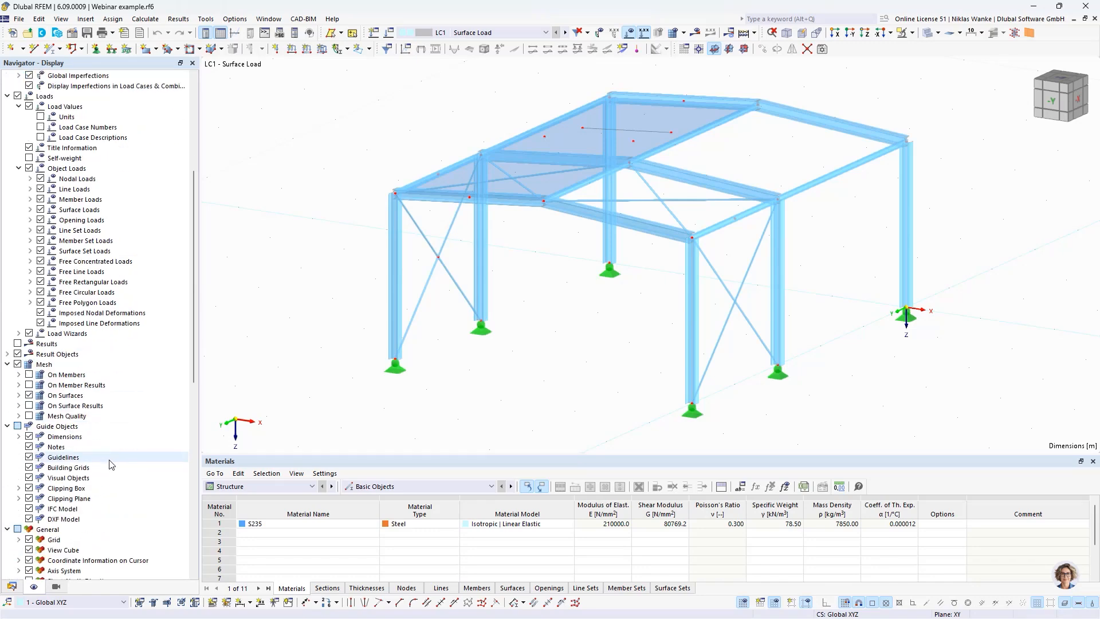
{"action": "left_click", "coordinate": [19, 437]}
{"action": "left_click", "coordinate": [40, 457]}
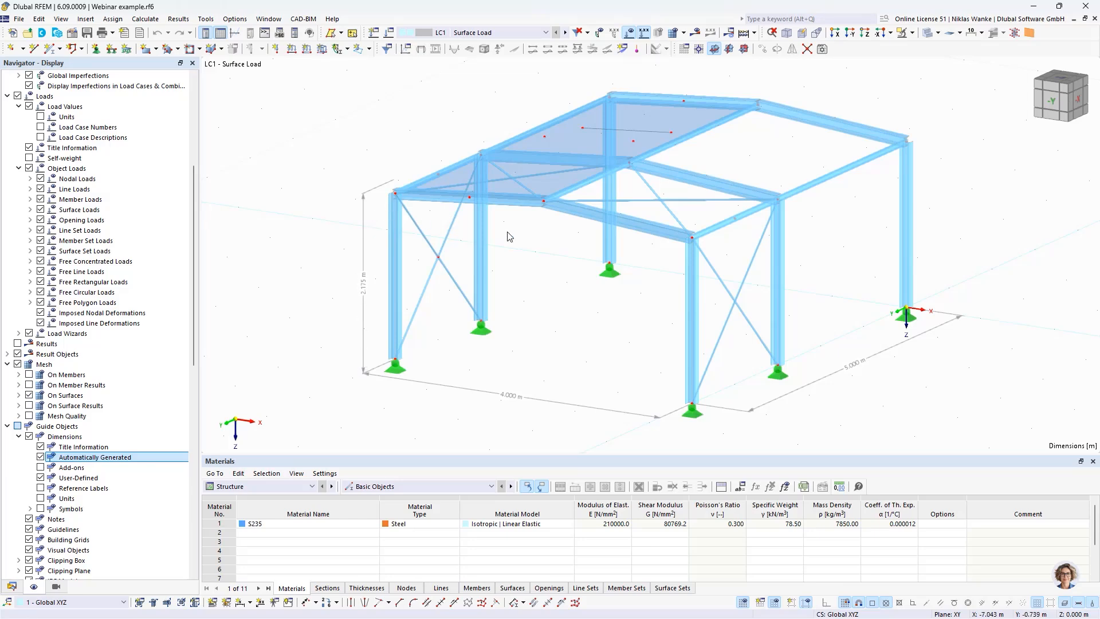
{"action": "scroll", "coordinate": [534, 247], "scroll_direction": "up", "scroll_amount": 3}
{"action": "middle_click_drag", "start_coordinate": [543, 252], "coordinate": [584, 228]}
{"action": "scroll", "coordinate": [421, 152], "scroll_direction": "up", "scroll_amount": 2}
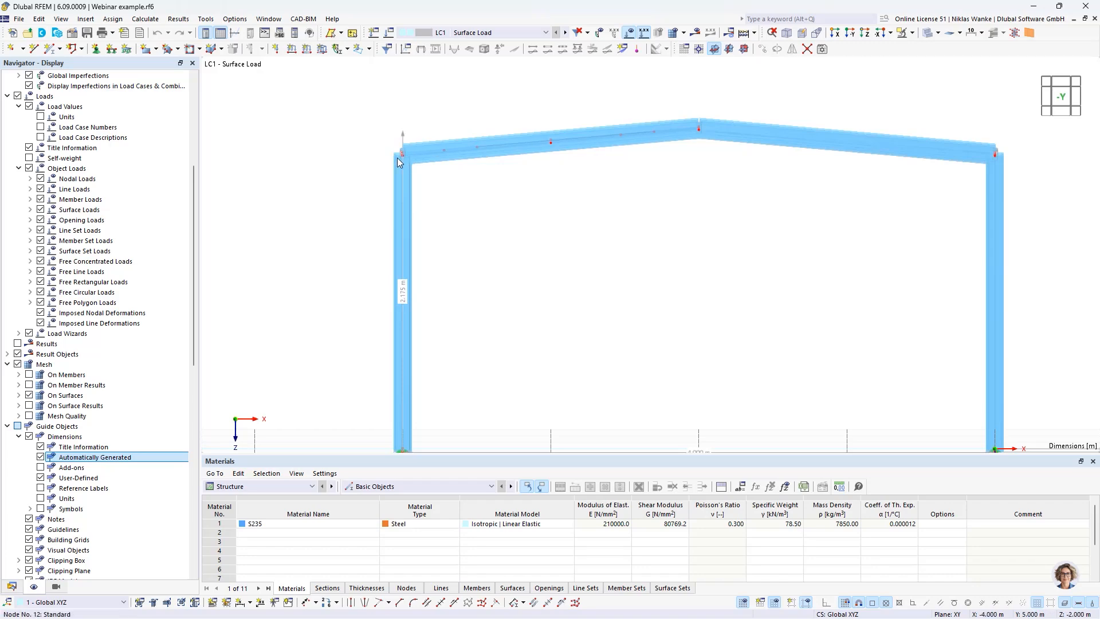
{"action": "scroll", "coordinate": [482, 249], "scroll_direction": "down", "scroll_amount": 4}
{"action": "middle_click_drag", "start_coordinate": [539, 248], "coordinate": [466, 309]}
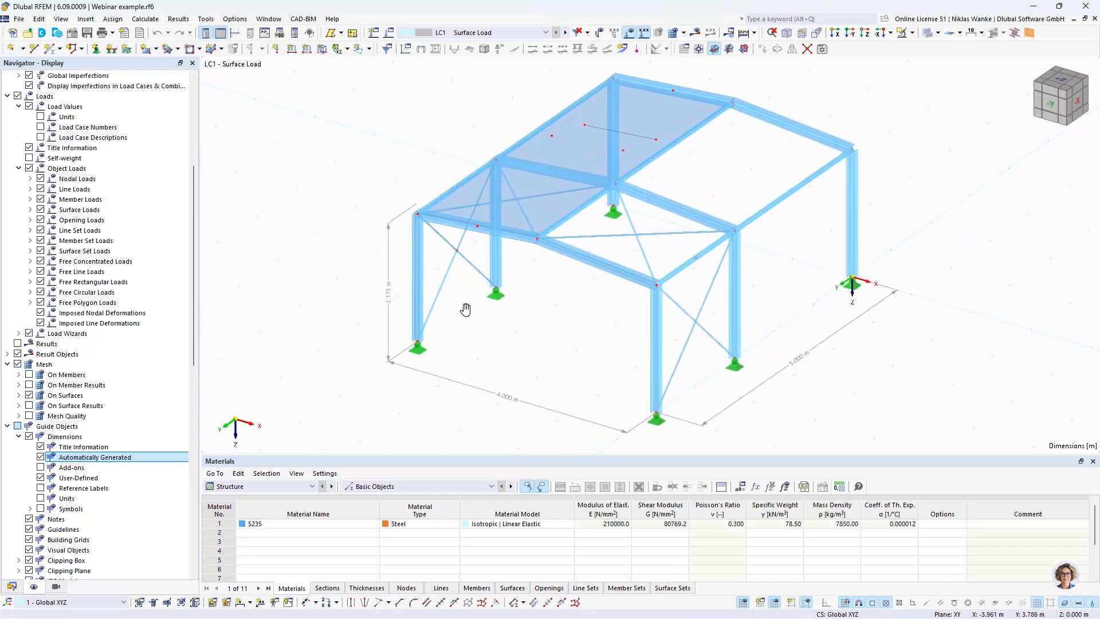
{"action": "left_click", "coordinate": [40, 457]}
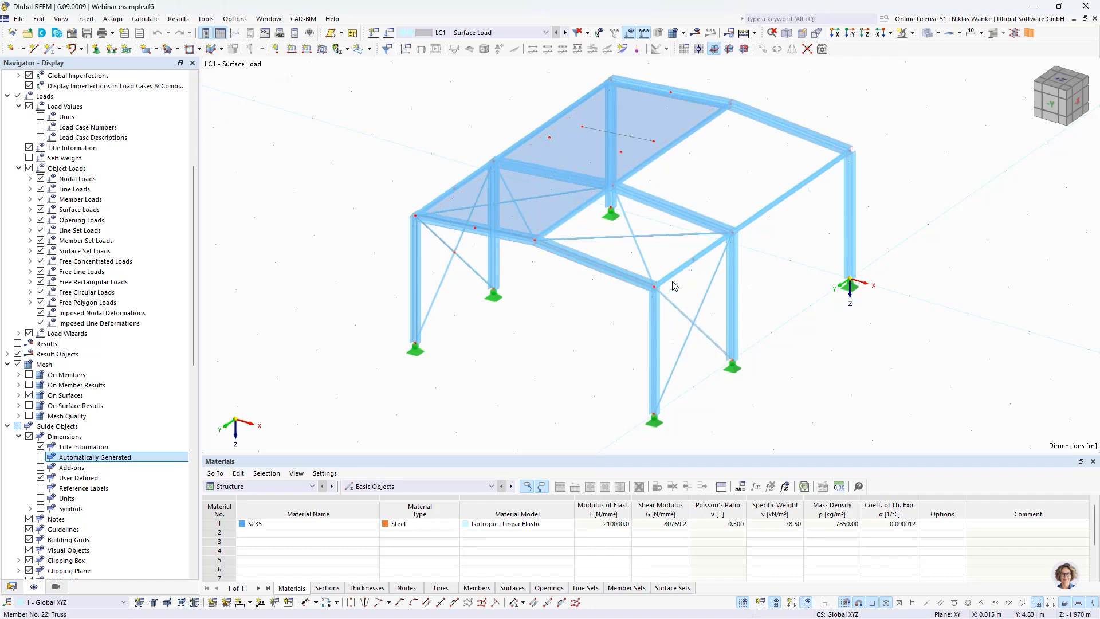
Step: Start a new plane surface by boundary selection with the stiffness type Load Transfer
{"action": "middle_click_drag", "start_coordinate": [710, 177], "coordinate": [669, 197], "text": "ctrl"}
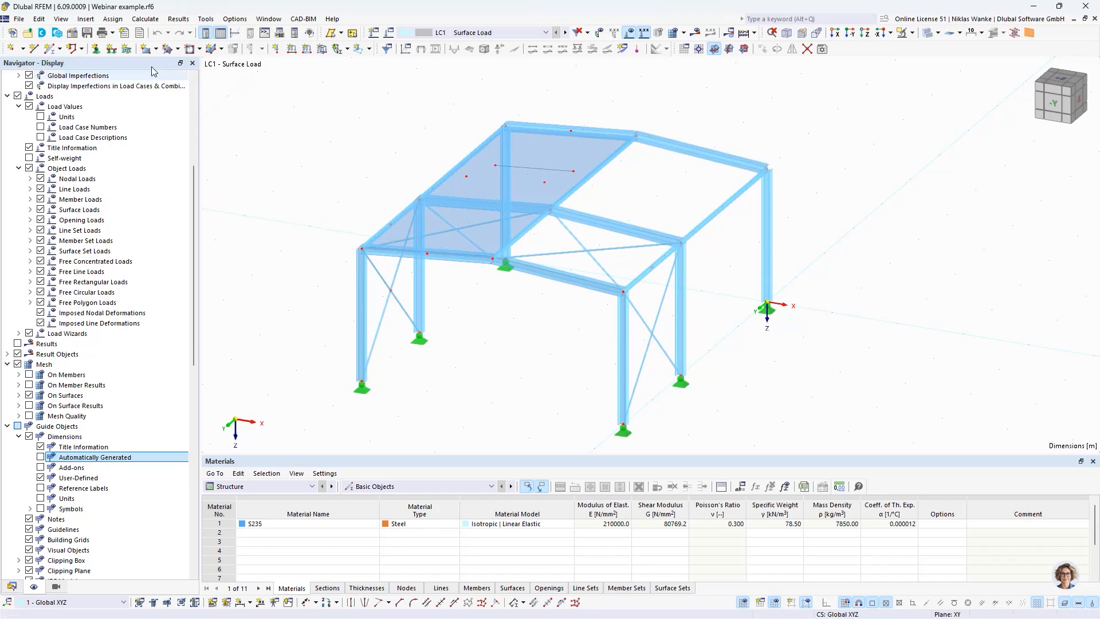
{"action": "left_click", "coordinate": [157, 49]}
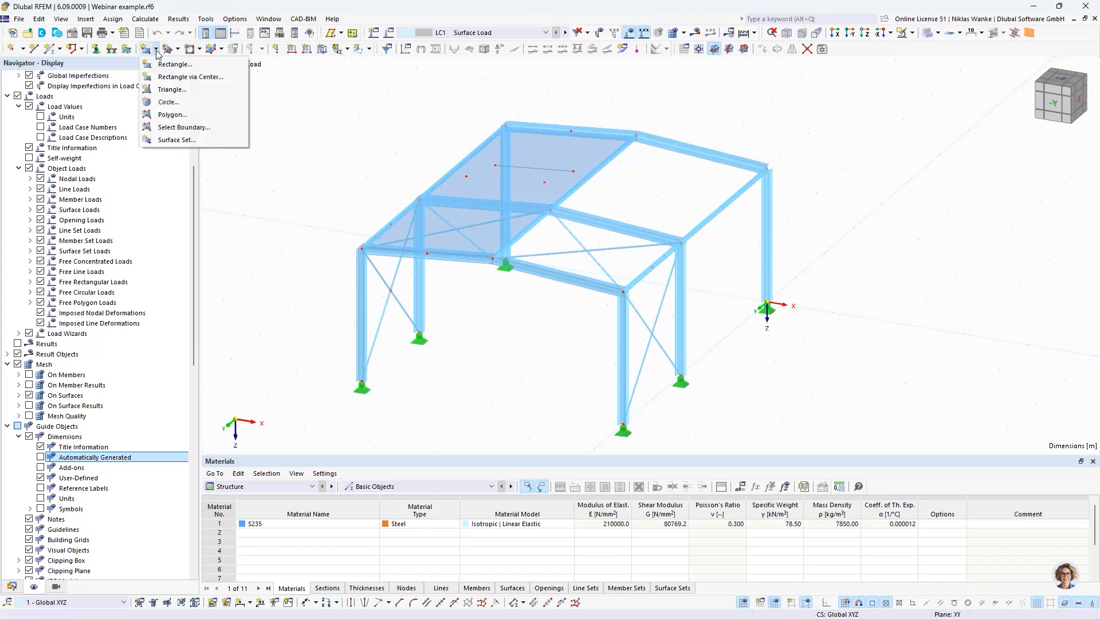
{"action": "left_click", "coordinate": [183, 128]}
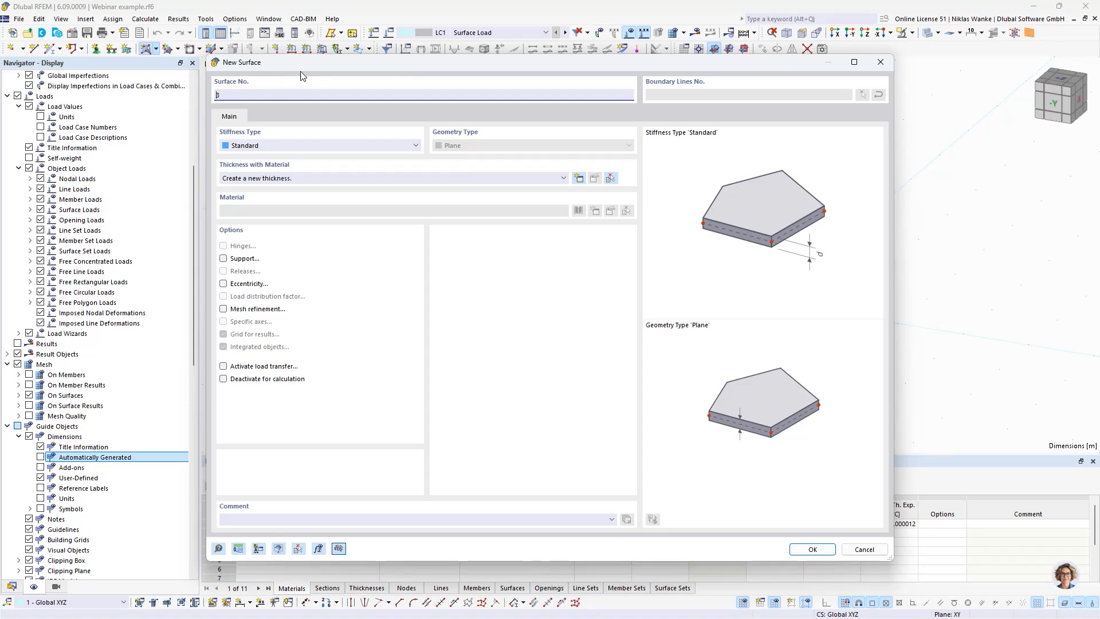
{"action": "left_click", "coordinate": [370, 146]}
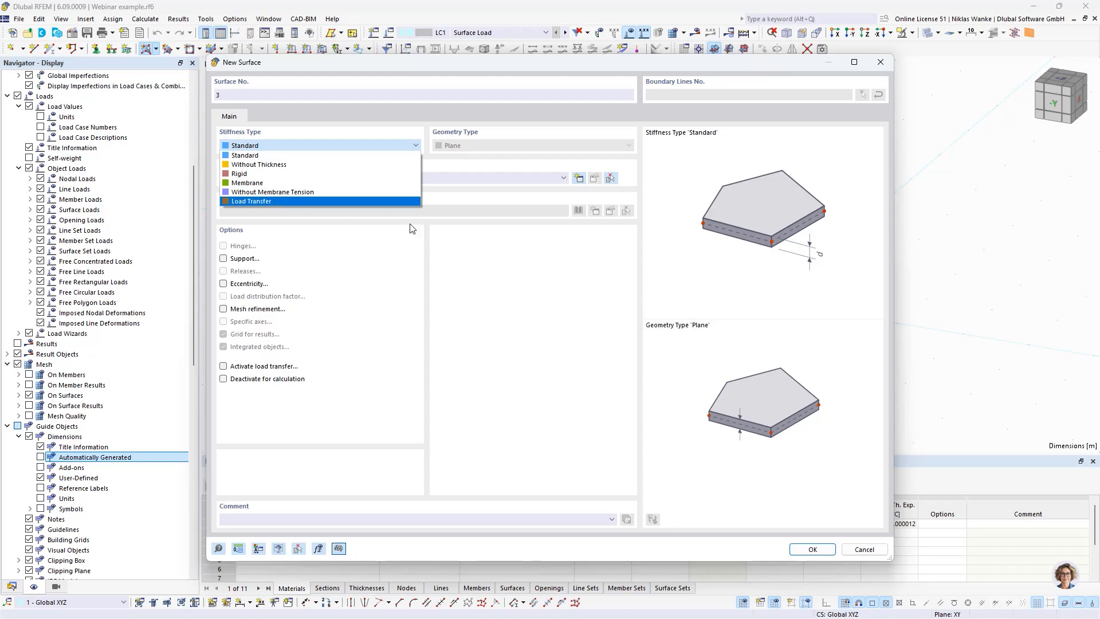
{"action": "left_click", "coordinate": [253, 155]}
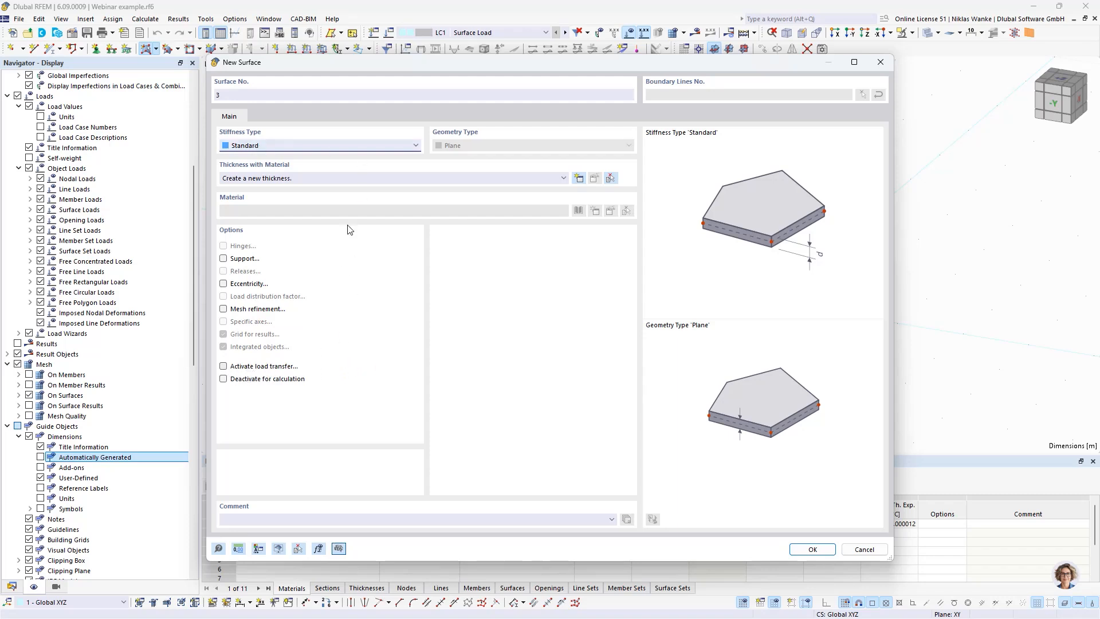
{"action": "left_click", "coordinate": [333, 149]}
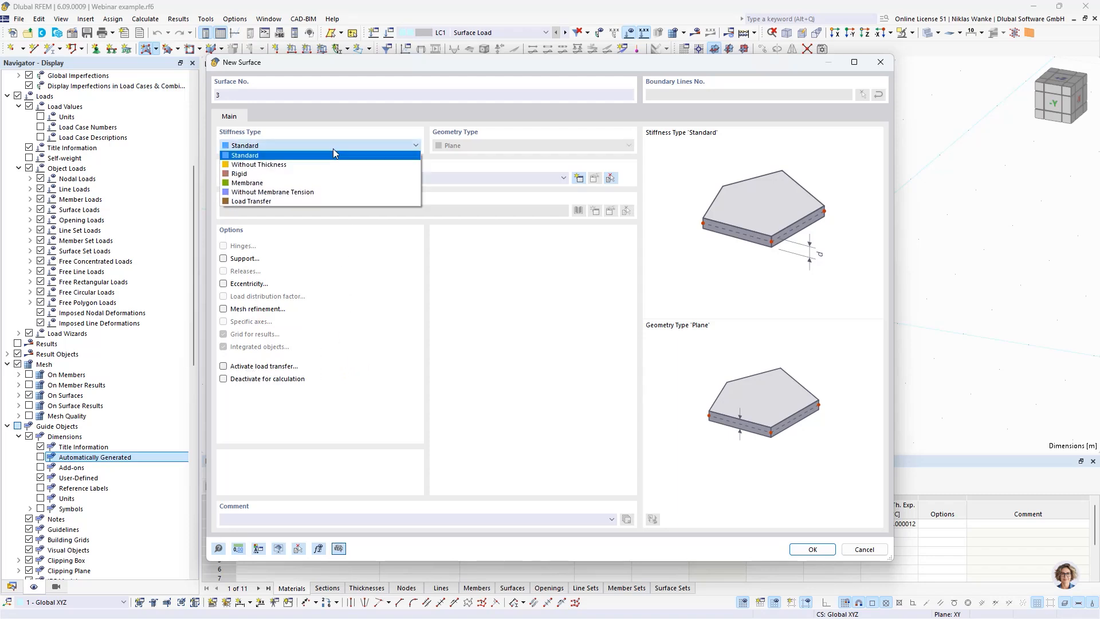
{"action": "left_click", "coordinate": [248, 201]}
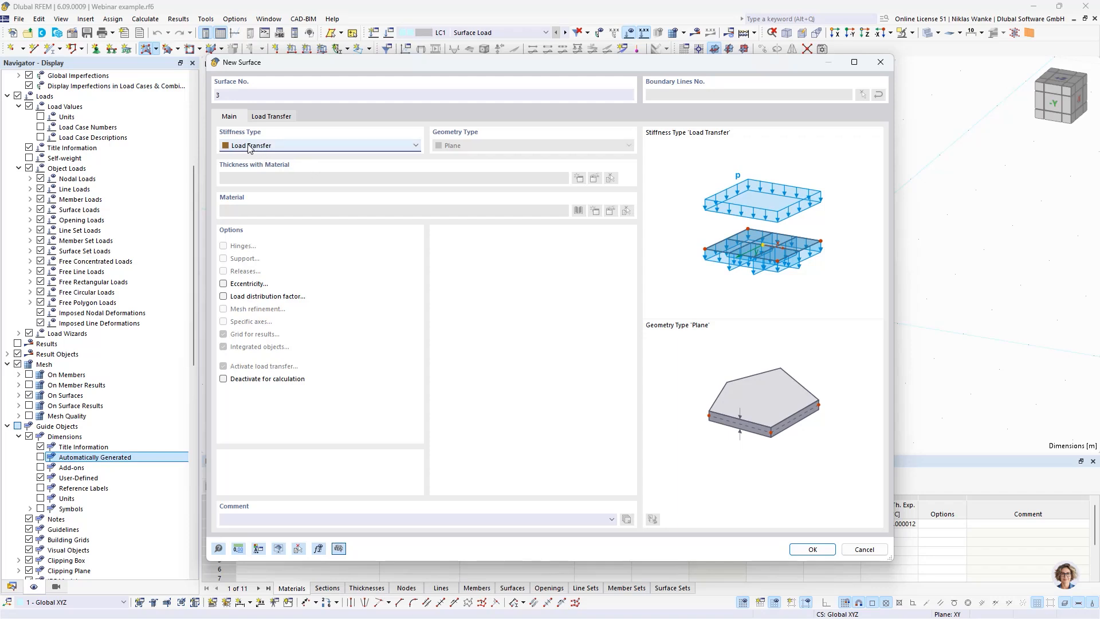
Step: Set the load transfer direction to Isotropic | FEA and create the surface within the boundary lines of the open roof half
{"action": "left_click", "coordinate": [271, 117]}
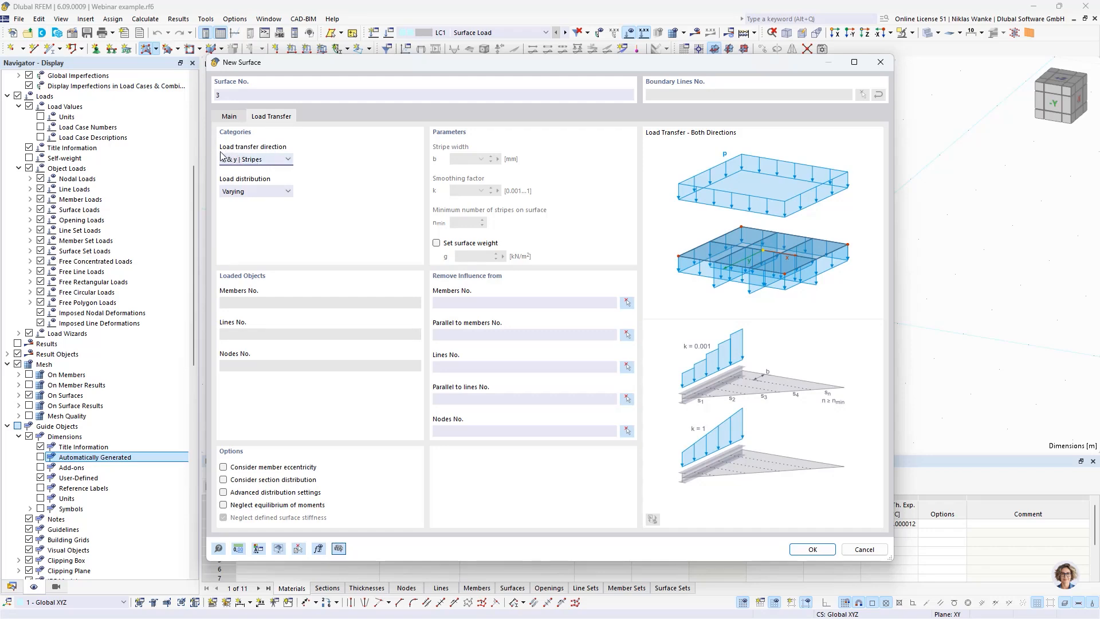
{"action": "left_click", "coordinate": [288, 160]}
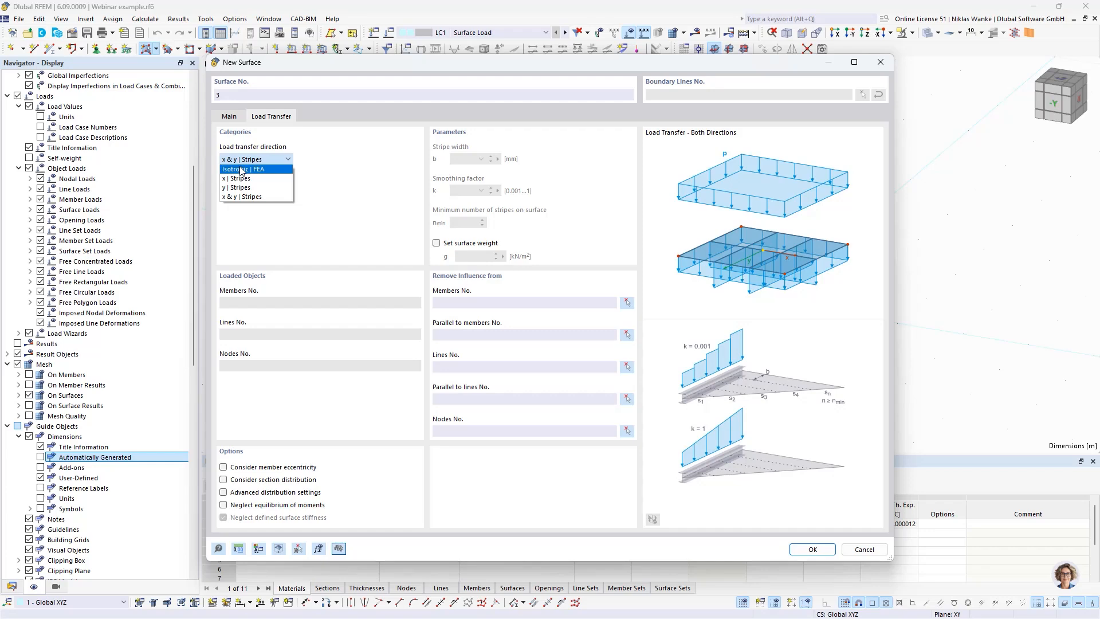
{"action": "left_click", "coordinate": [274, 170]}
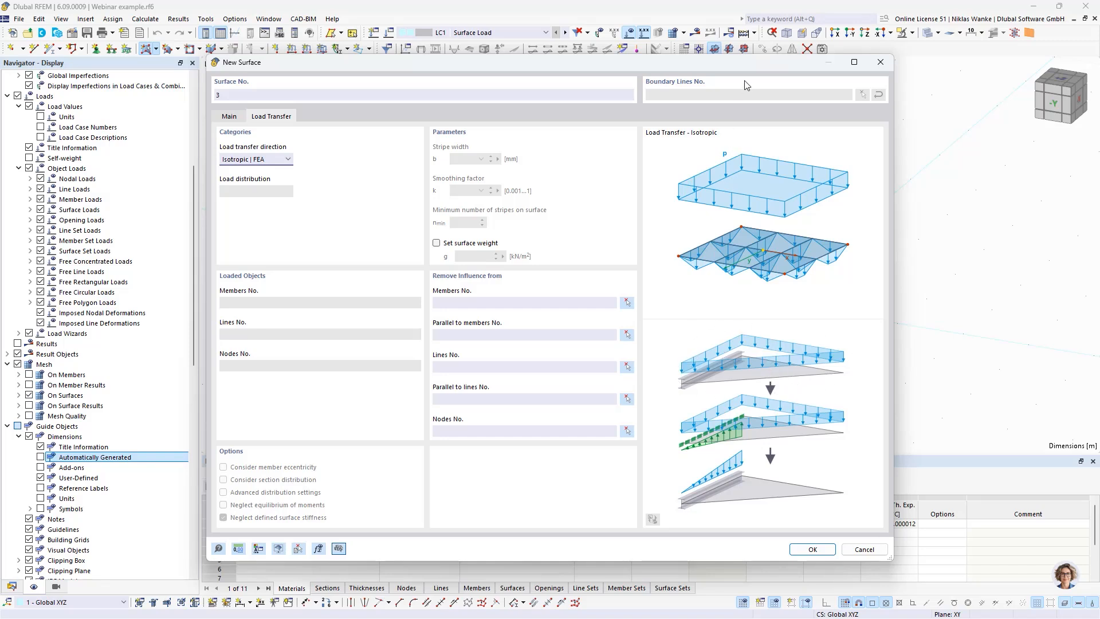
{"action": "left_click_drag", "start_coordinate": [748, 63], "coordinate": [748, 63]}
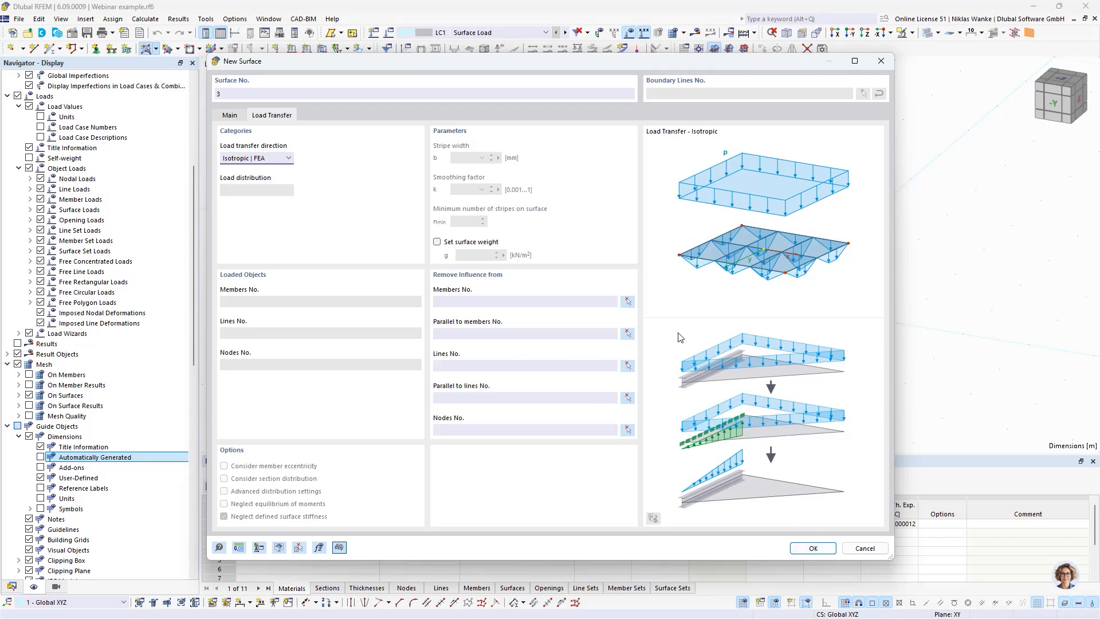
{"action": "left_click", "coordinate": [813, 548]}
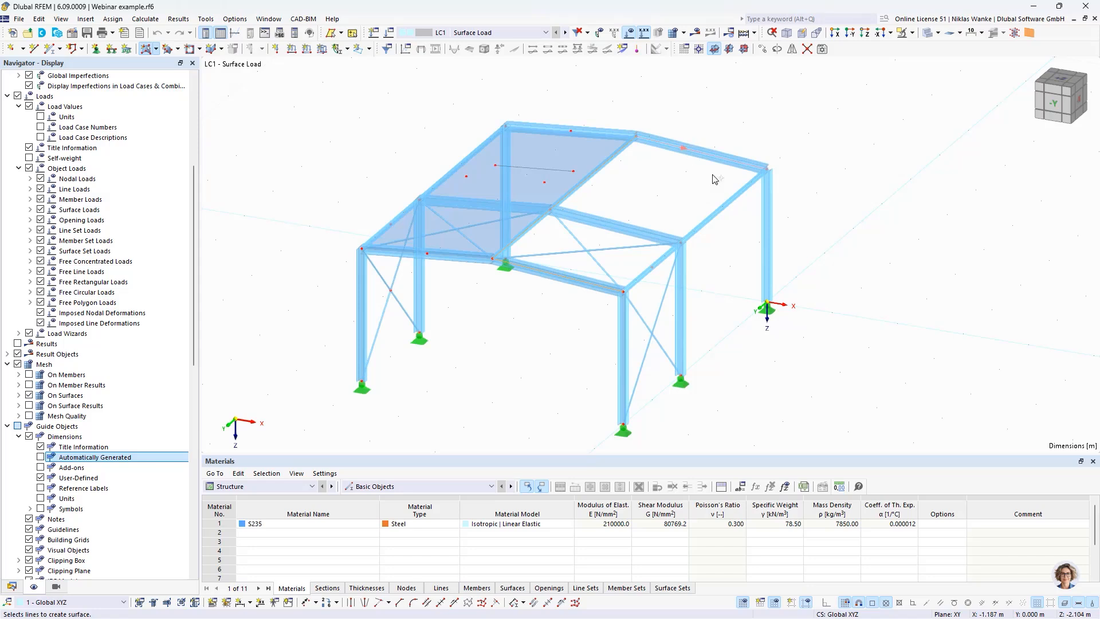
{"action": "left_click", "coordinate": [654, 265]}
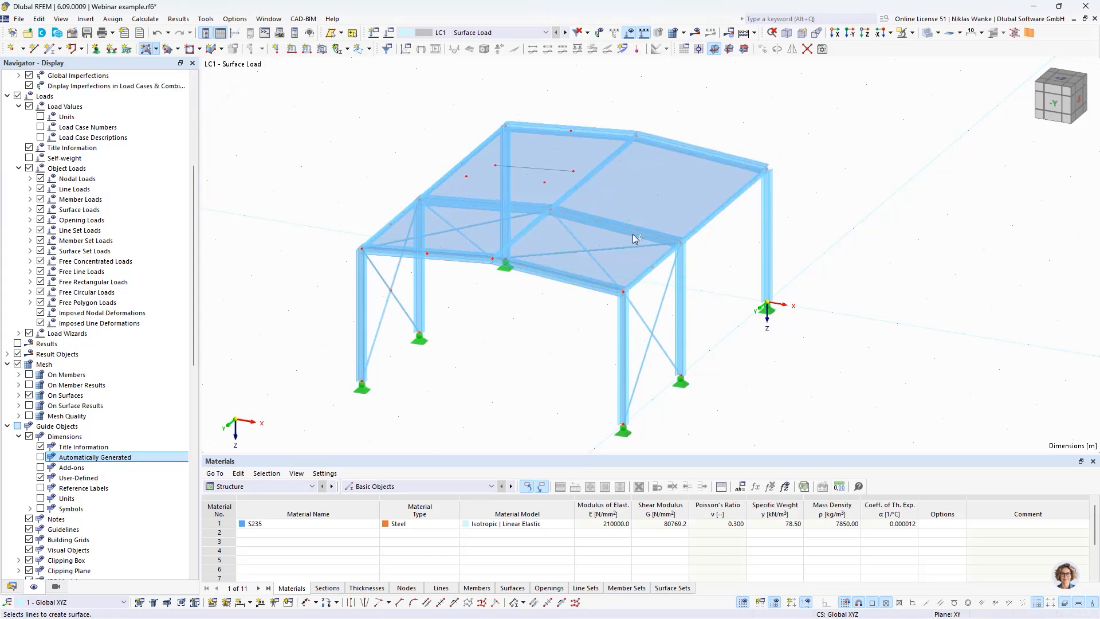
{"action": "key", "text": "Escape"}
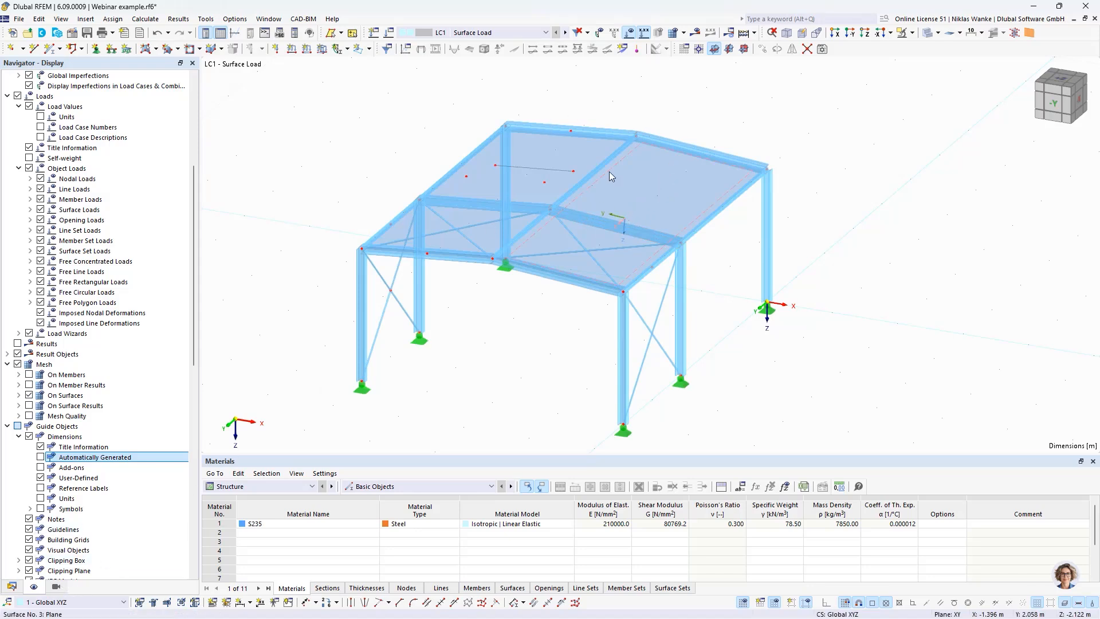
Step: Define a uniform surface load of 1.00 kN/m² in LC1, acting globally in Z on the projected area
{"action": "middle_click_drag", "start_coordinate": [679, 139], "coordinate": [663, 179]}
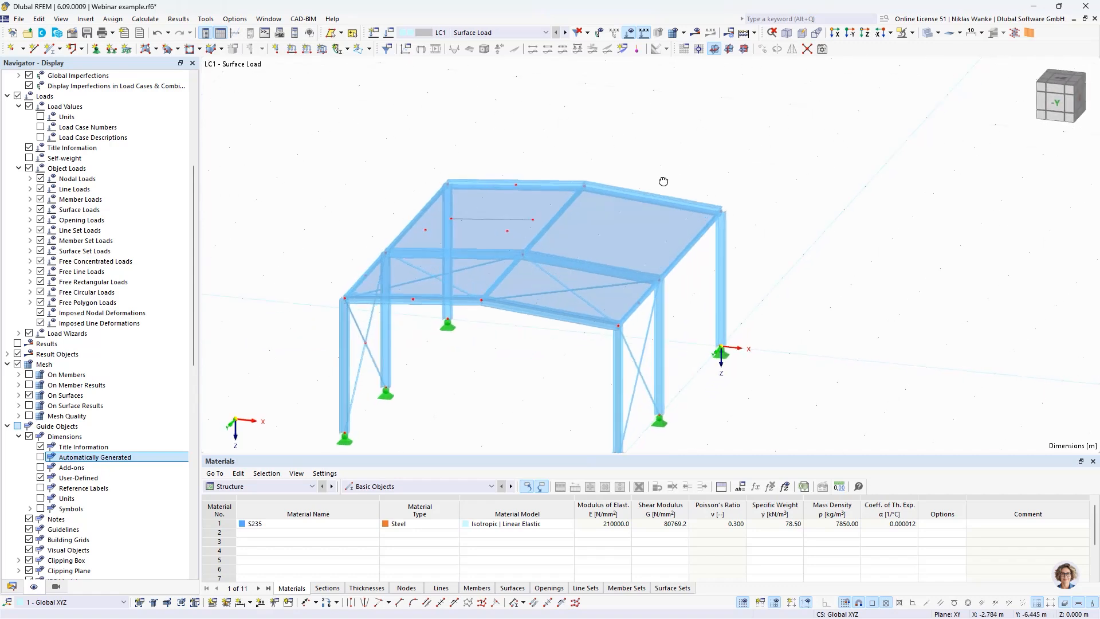
{"action": "left_click", "coordinate": [323, 50]}
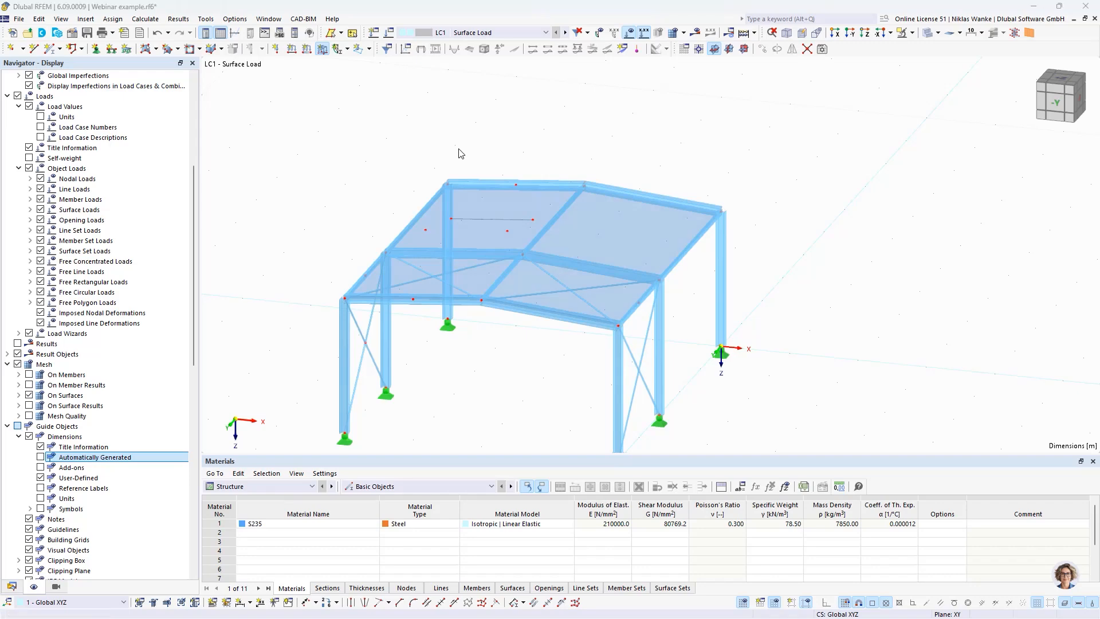
{"action": "left_click", "coordinate": [440, 188]}
{"action": "left_click_drag", "start_coordinate": [440, 188], "coordinate": [473, 187]}
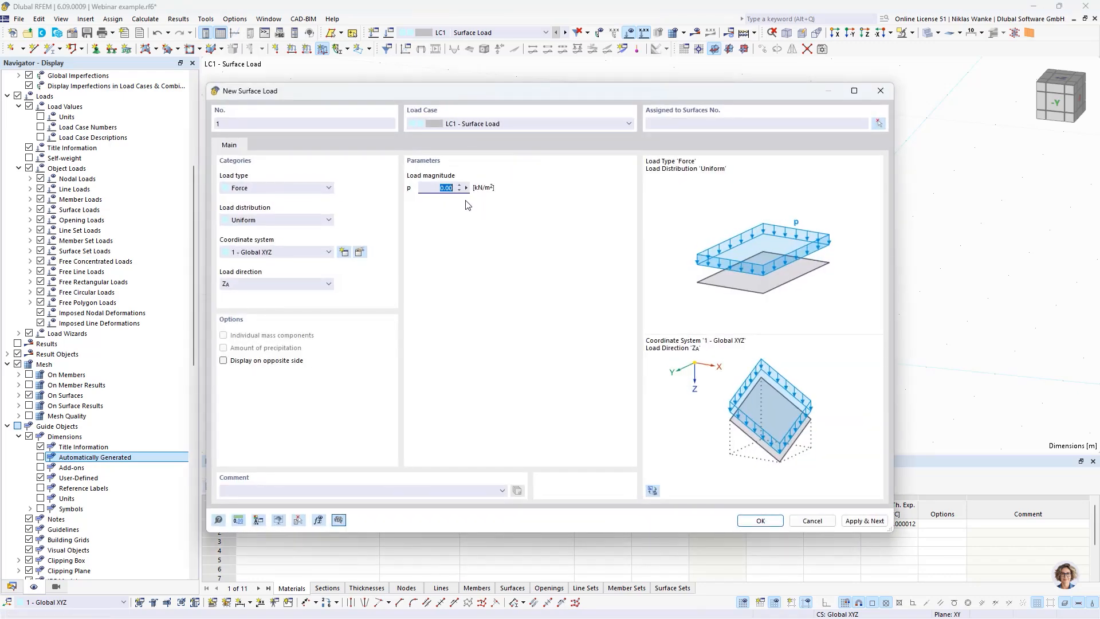
{"action": "type", "text": "1"}
{"action": "left_click", "coordinate": [259, 284]}
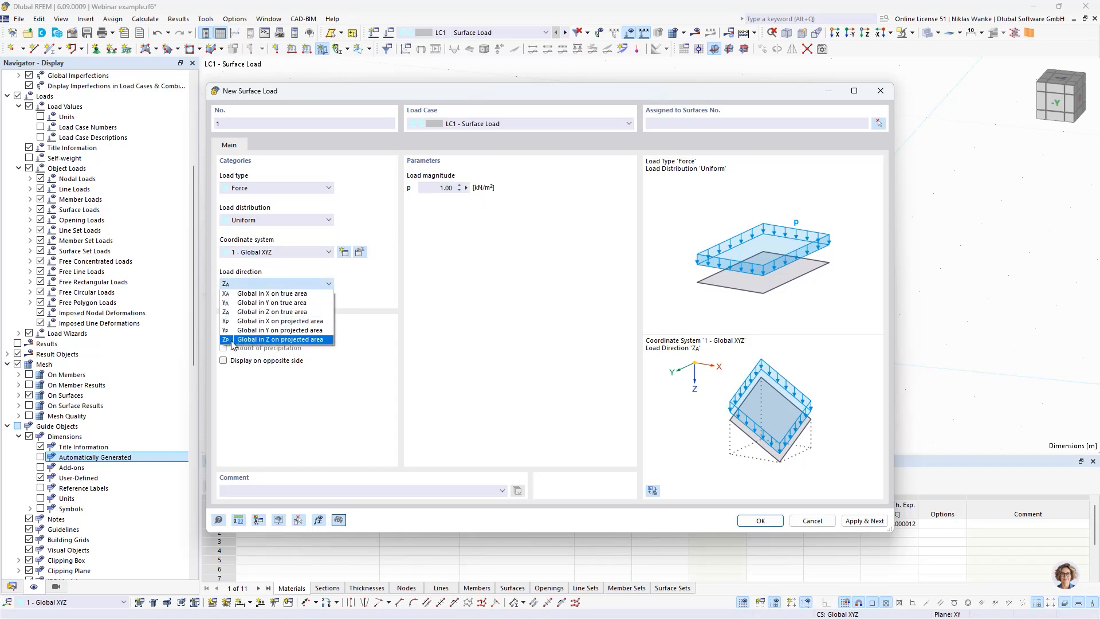
{"action": "left_click", "coordinate": [282, 339]}
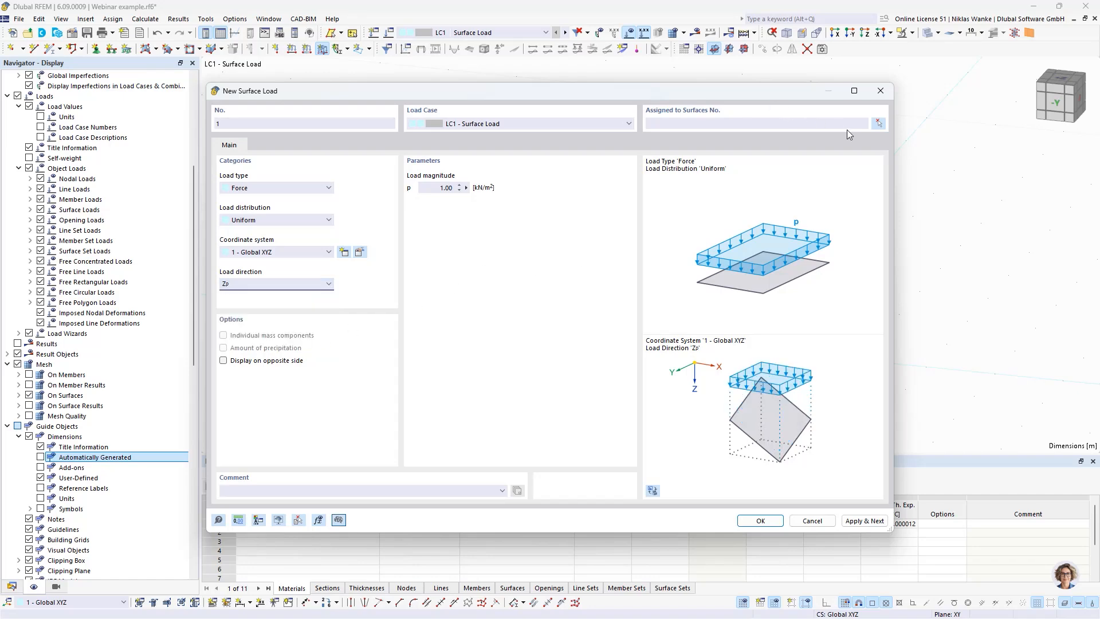
{"action": "left_click", "coordinate": [768, 521]}
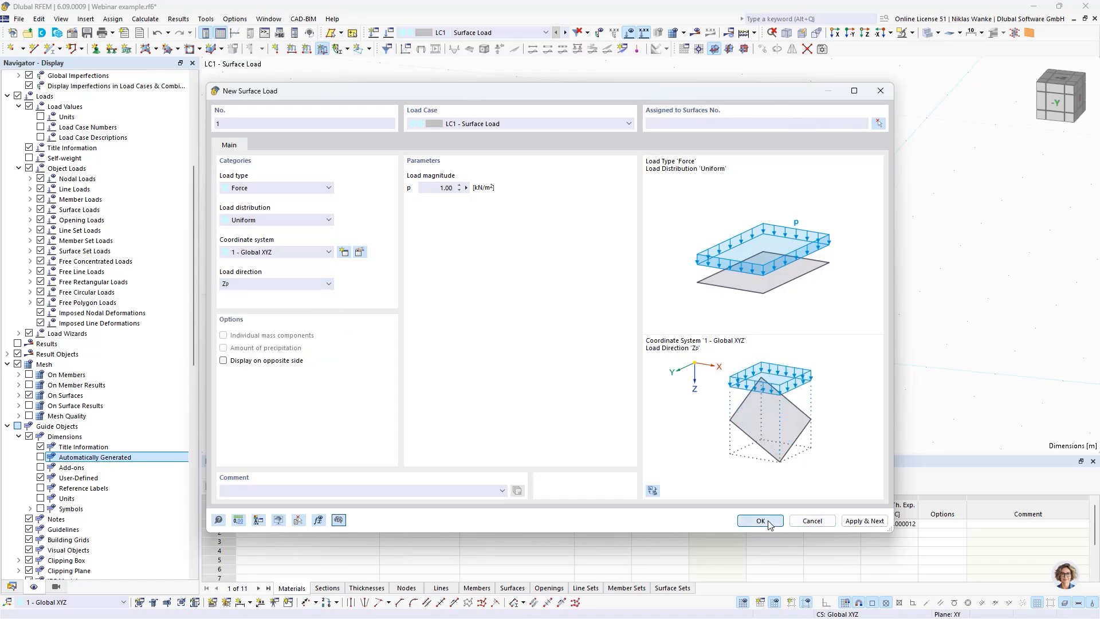
Step: Assign the surface load to the new load transfer surface on the roof and view it on the model
{"action": "left_click", "coordinate": [634, 229]}
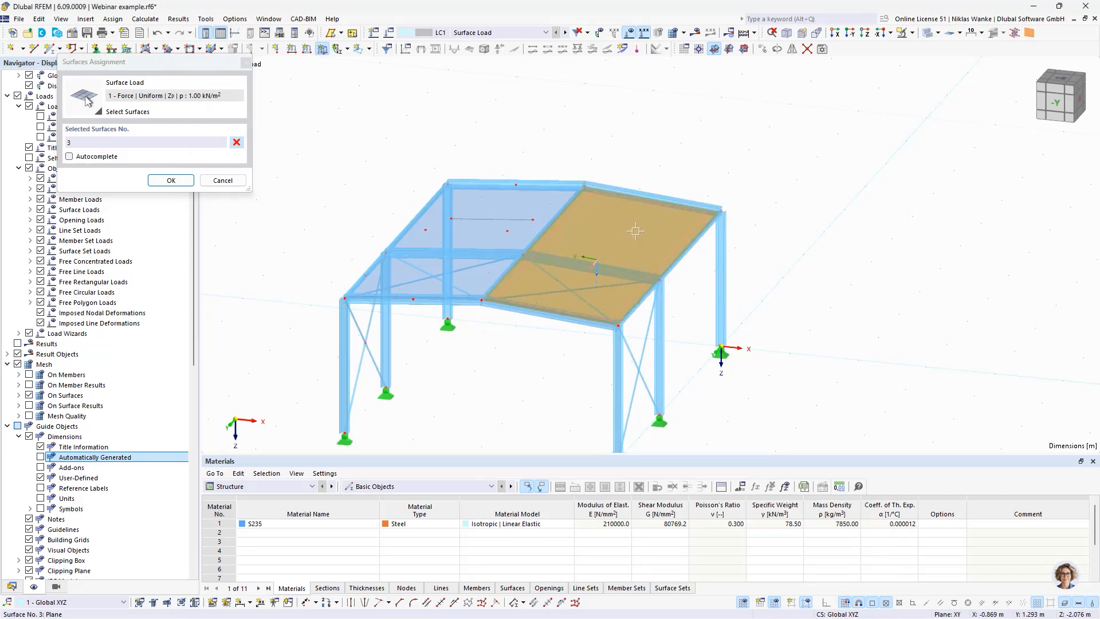
{"action": "left_click", "coordinate": [174, 182]}
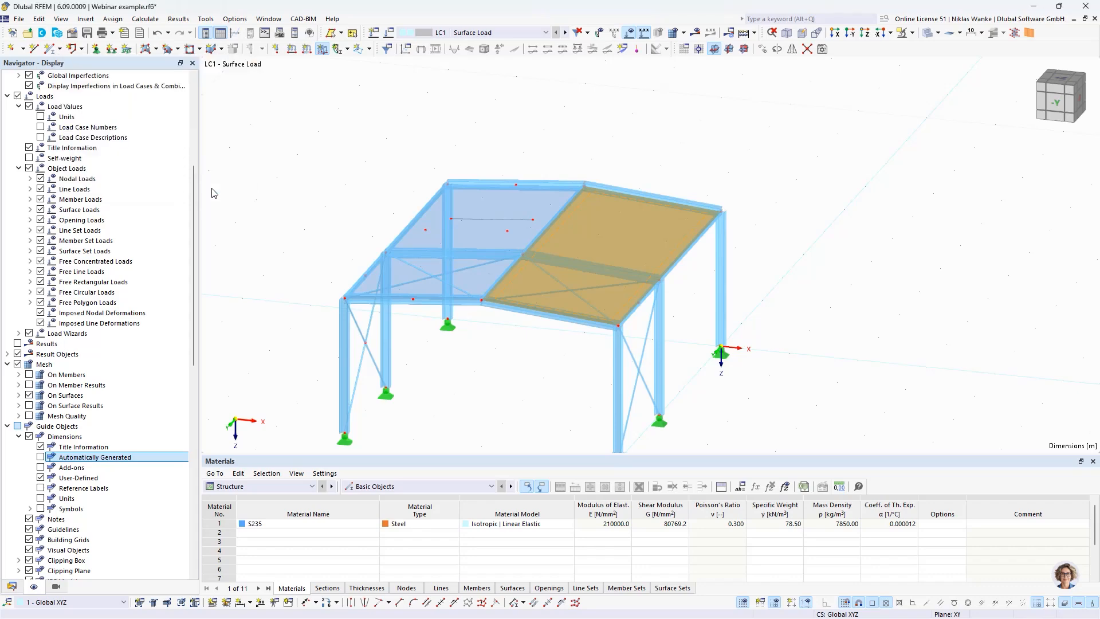
{"action": "middle_click_drag", "start_coordinate": [657, 310], "coordinate": [617, 324]}
{"action": "scroll", "coordinate": [579, 324], "scroll_direction": "up", "scroll_amount": 2}
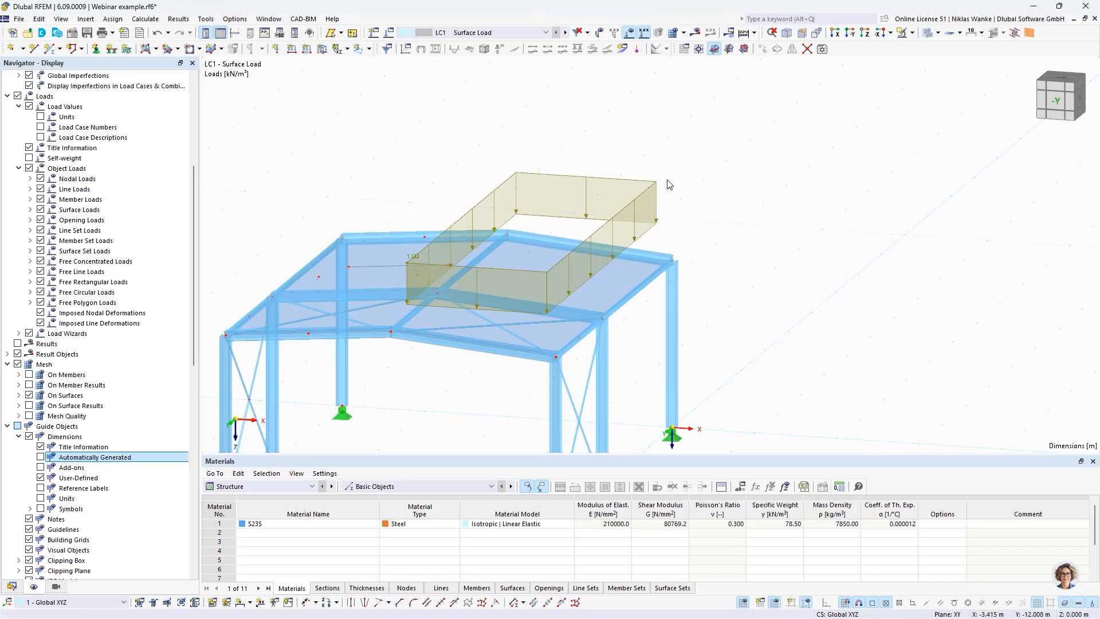
{"action": "left_click", "coordinate": [640, 205]}
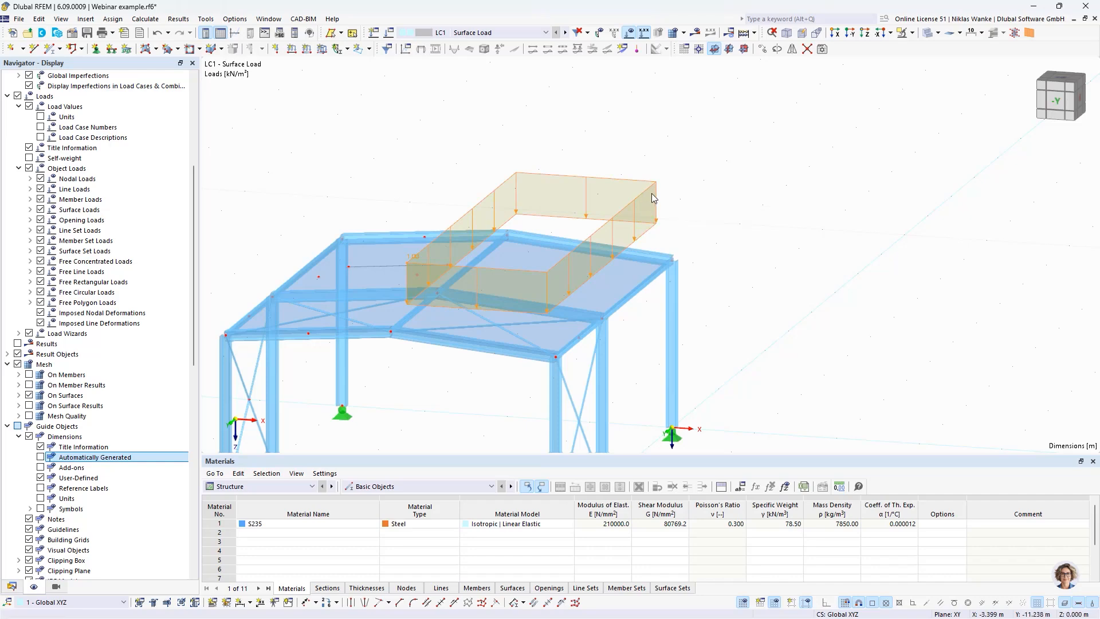
{"action": "middle_click_drag", "start_coordinate": [639, 205], "coordinate": [680, 238]}
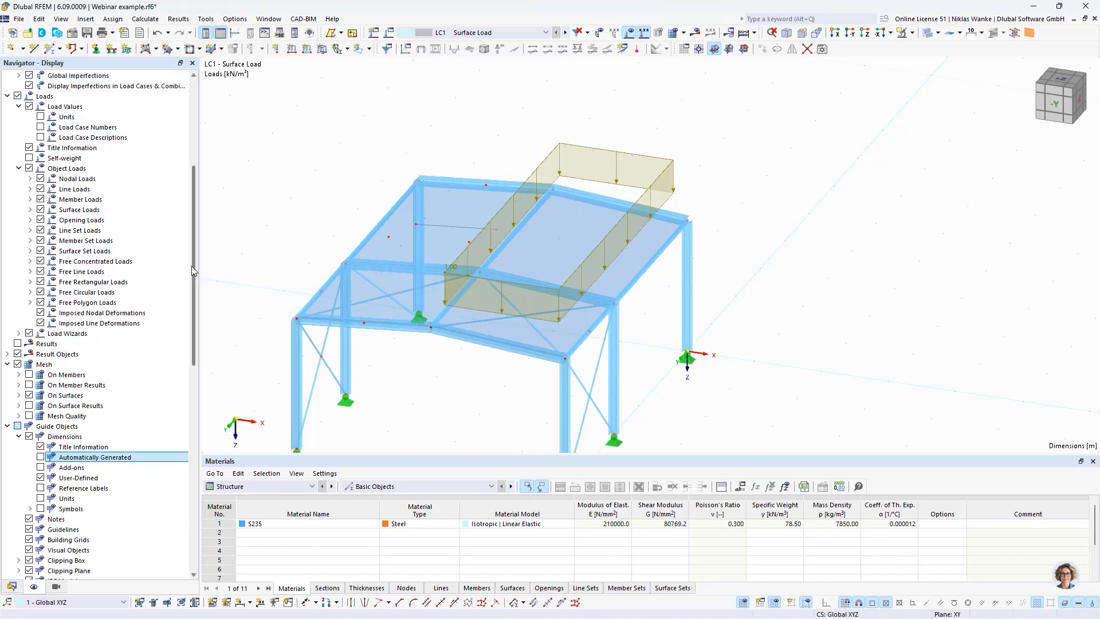
Step: Turn on the display of loads from distribution surface for the surfaces
{"action": "left_click_drag", "start_coordinate": [195, 271], "coordinate": [200, 148]}
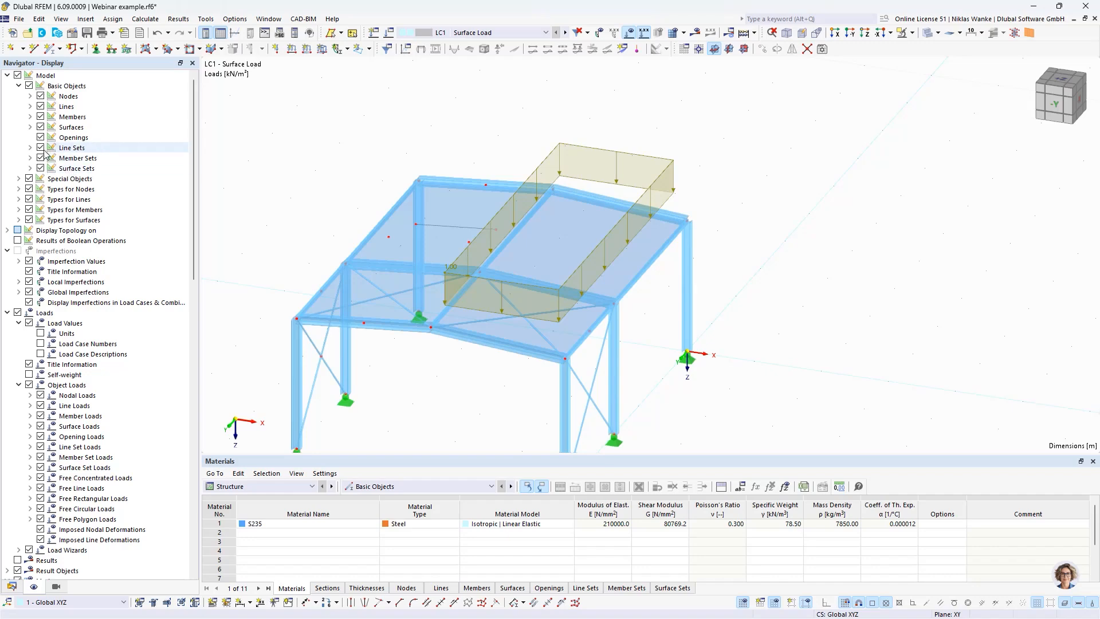
{"action": "left_click", "coordinate": [30, 127]}
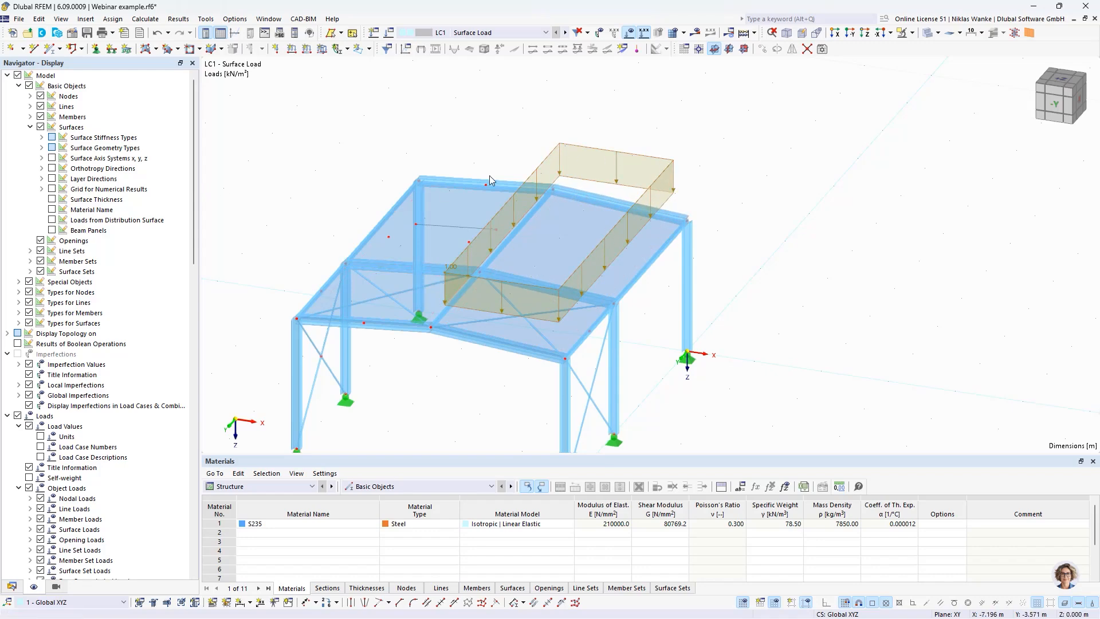
{"action": "left_click", "coordinate": [52, 220]}
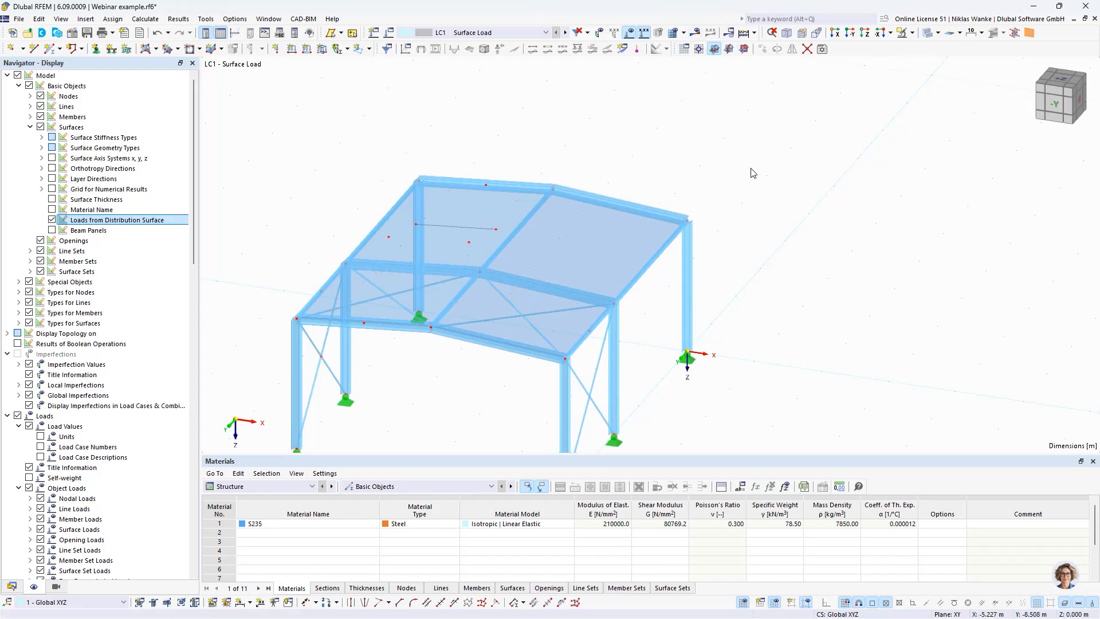
Step: Calculate and show the LC1 results, and view the loads distributed from the roof surface onto the members
{"action": "left_click", "coordinate": [695, 35]}
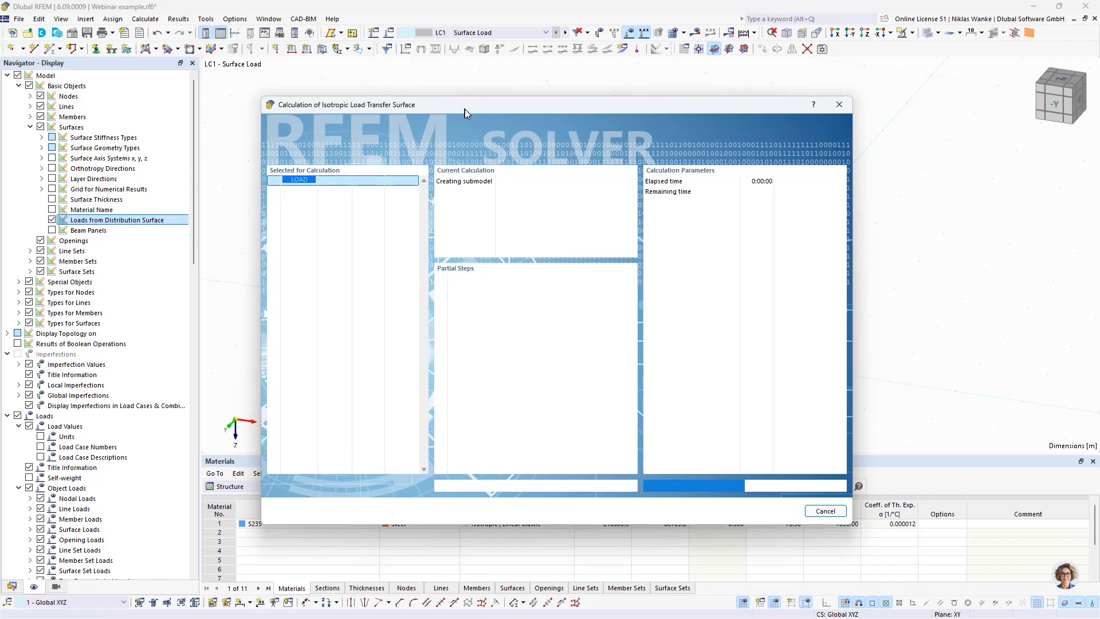
{"action": "left_click_drag", "start_coordinate": [465, 109], "coordinate": [354, 283]}
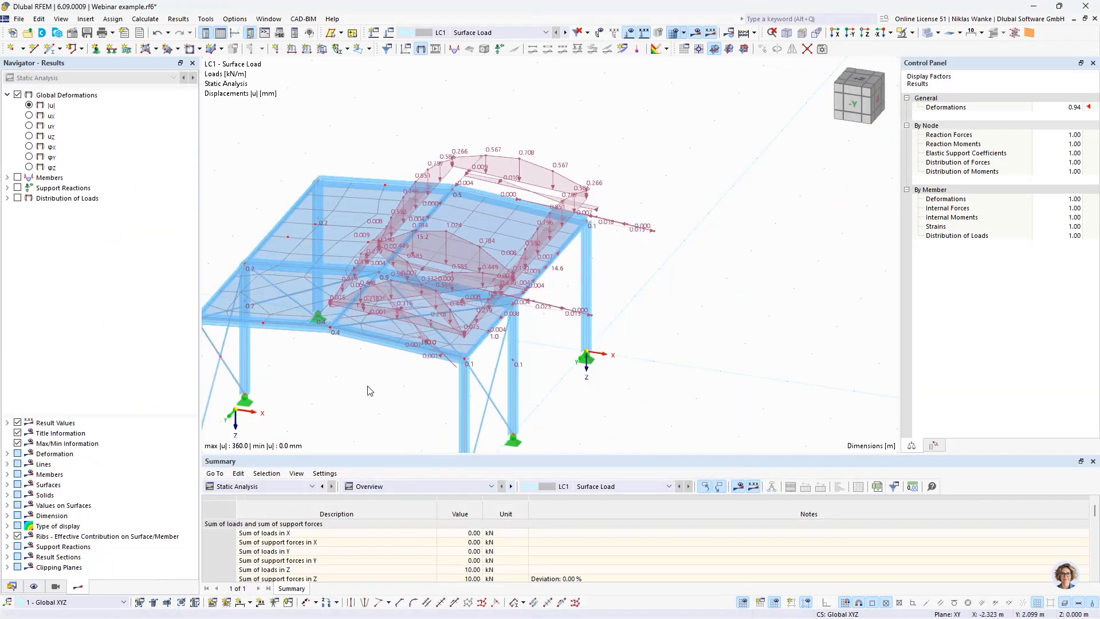
{"action": "middle_click_drag", "start_coordinate": [368, 386], "coordinate": [510, 332]}
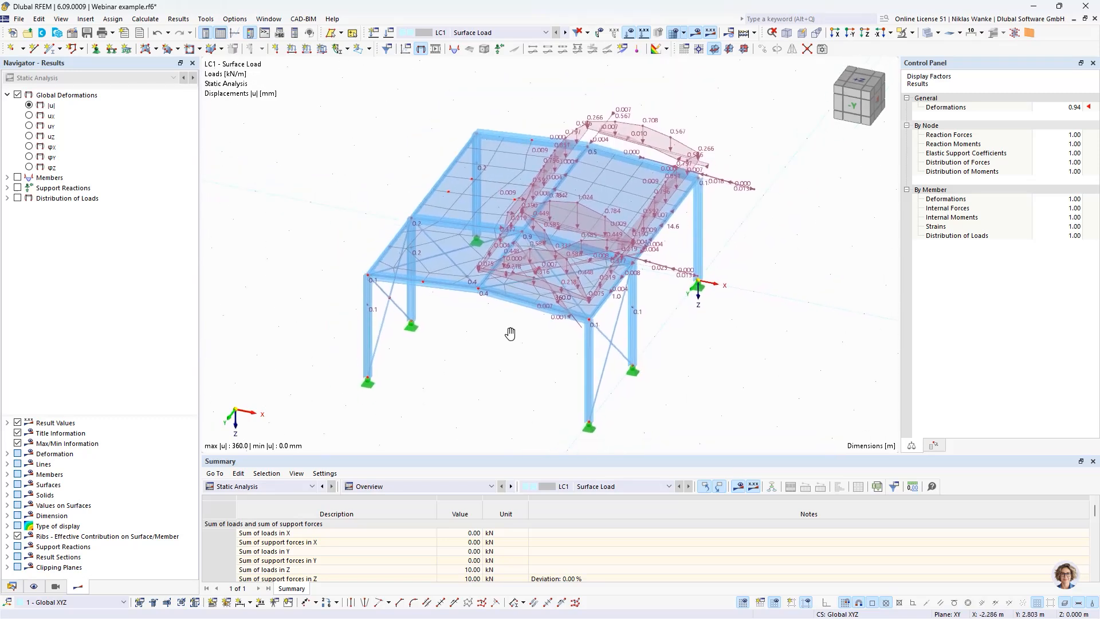
Step: Examine the loads distributed onto the roof members in LC1, including those acting on the diagonal bracing members
{"action": "left_click", "coordinate": [630, 143]}
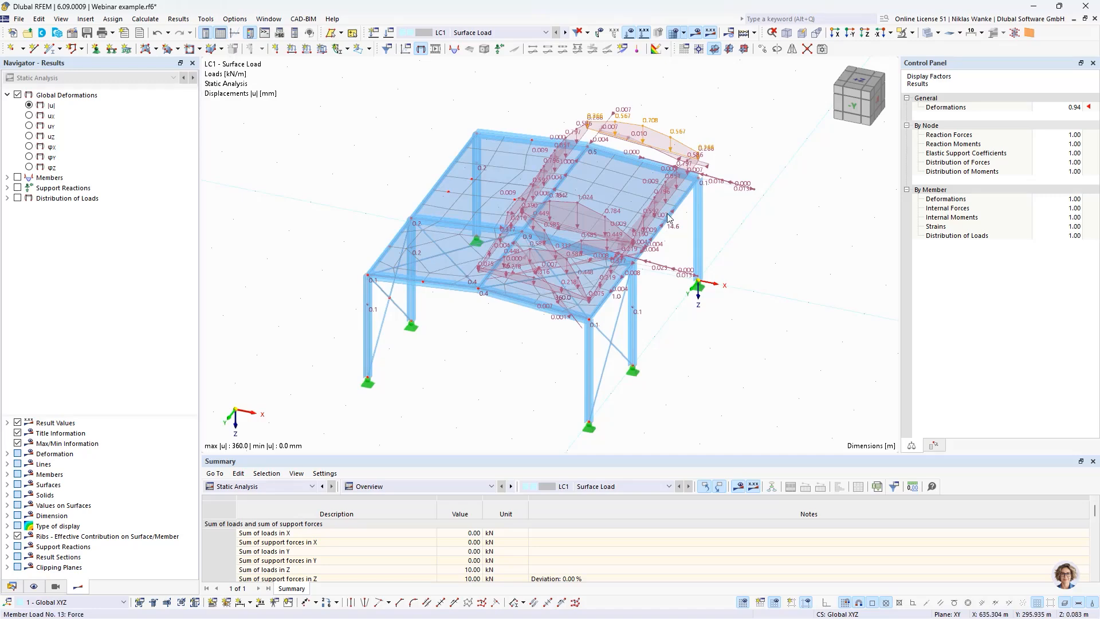
{"action": "left_click", "coordinate": [756, 212]}
{"action": "scroll", "coordinate": [676, 249], "scroll_direction": "up", "scroll_amount": 1}
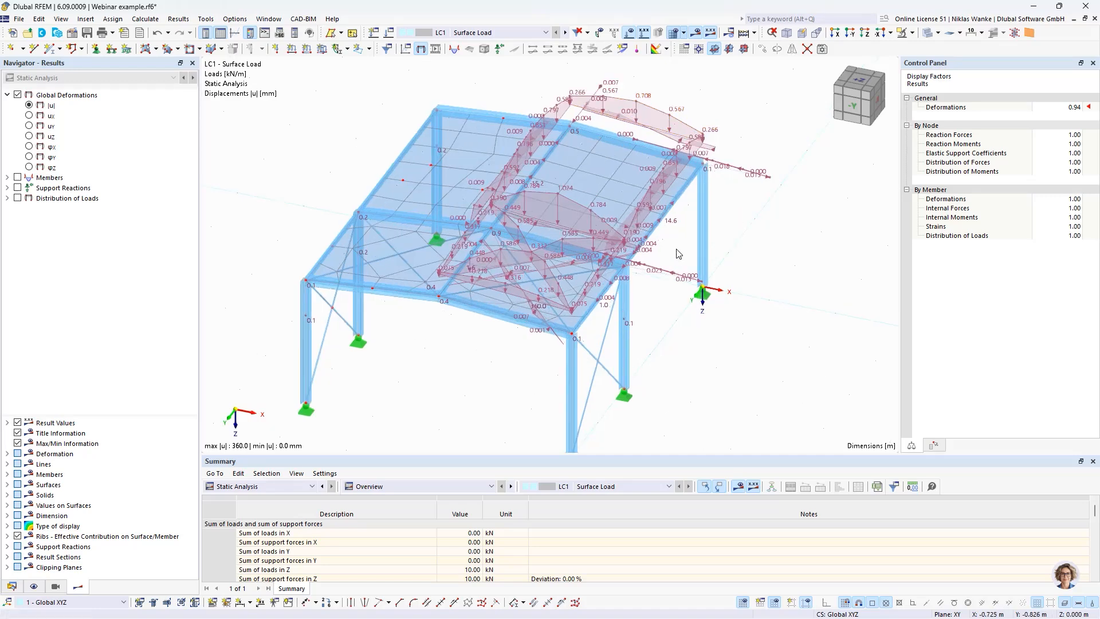
{"action": "middle_click_drag", "start_coordinate": [675, 249], "coordinate": [655, 302]}
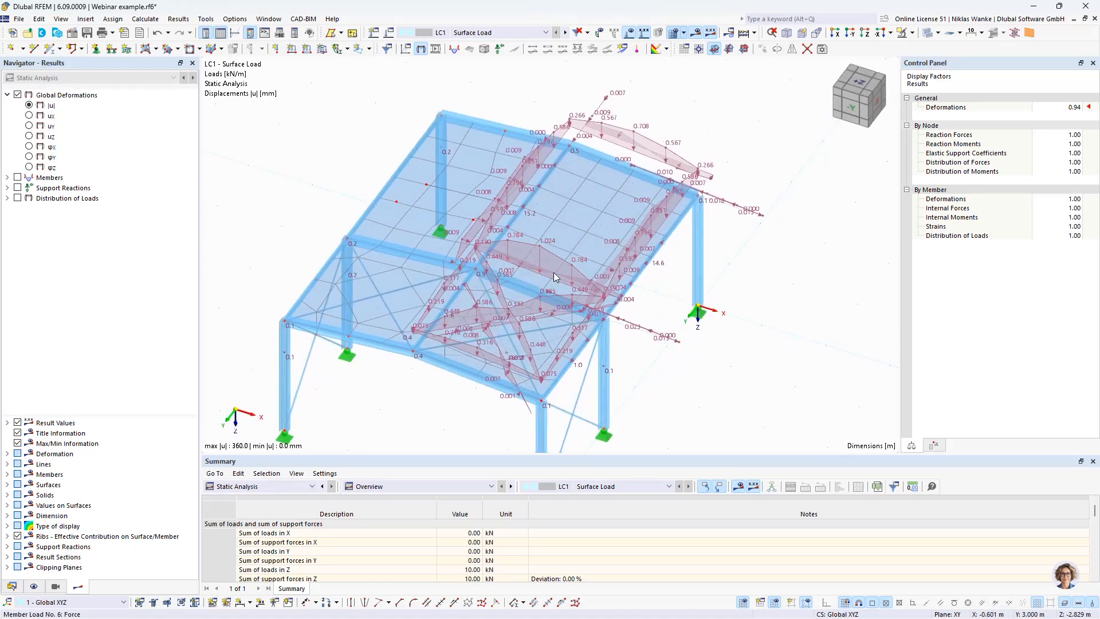
{"action": "scroll", "coordinate": [507, 365], "scroll_direction": "up", "scroll_amount": 1}
{"action": "mouse_move", "coordinate": [507, 365]}
{"action": "middle_mouse_down"}
{"action": "mouse_move", "coordinate": [517, 329]}
{"action": "mouse_move", "coordinate": [508, 359]}
{"action": "middle_mouse_up"}
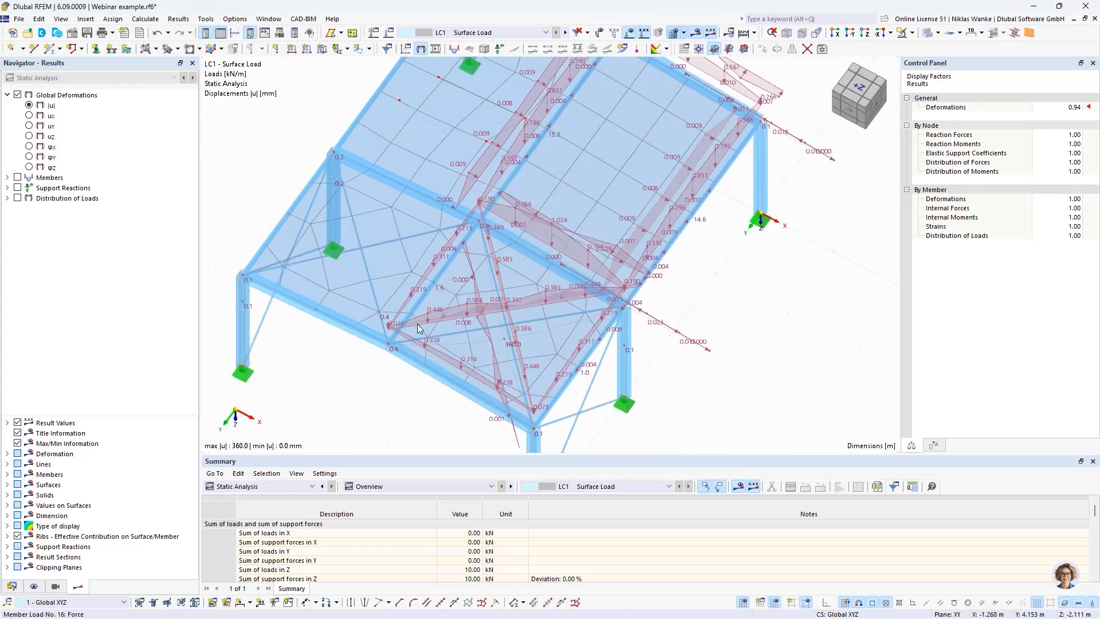
{"action": "middle_click_drag", "start_coordinate": [506, 330], "coordinate": [514, 294], "text": "ctrl"}
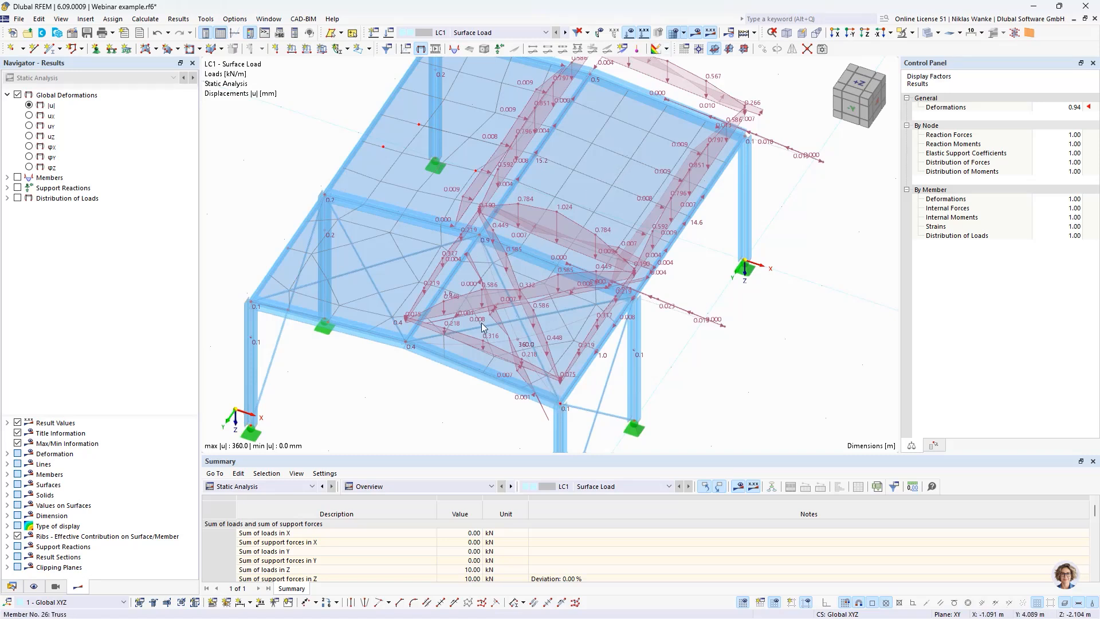
Step: Remove the influence of diagonal truss members 25 and 26 from load transfer surface 3, accepting deletion of the LC1 results
{"action": "double_click", "coordinate": [609, 176]}
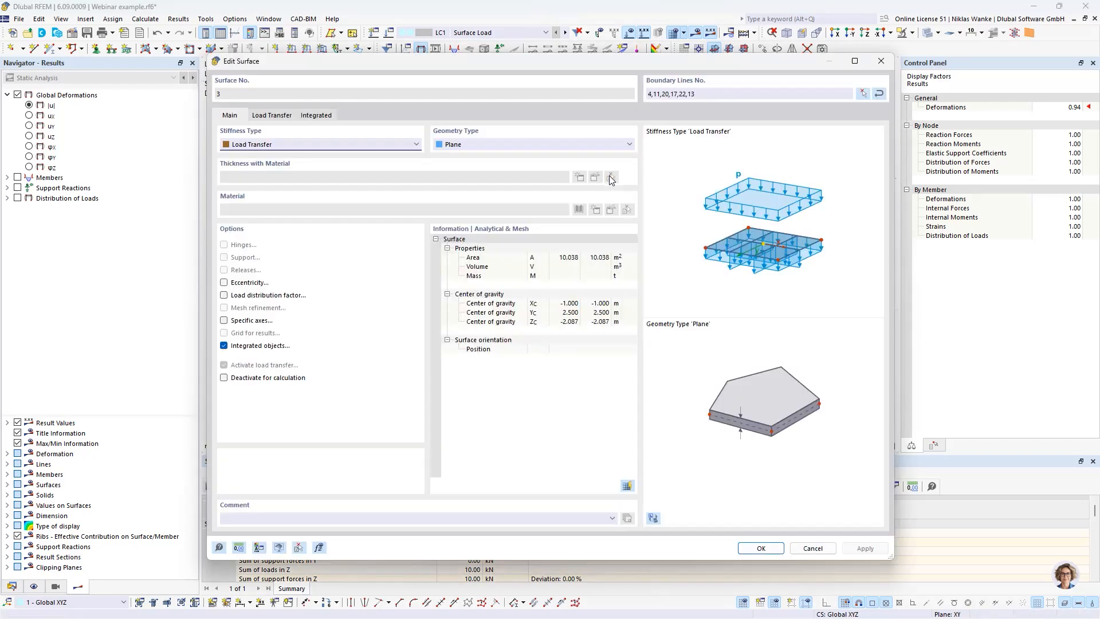
{"action": "left_click", "coordinate": [272, 115]}
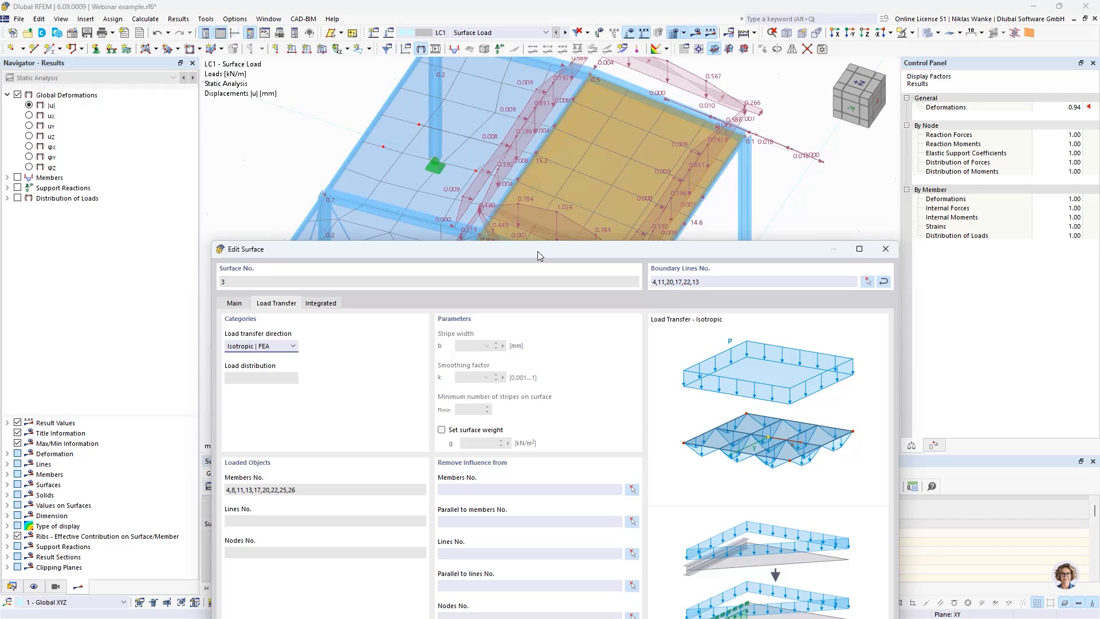
{"action": "left_click_drag", "start_coordinate": [537, 251], "coordinate": [548, 77]}
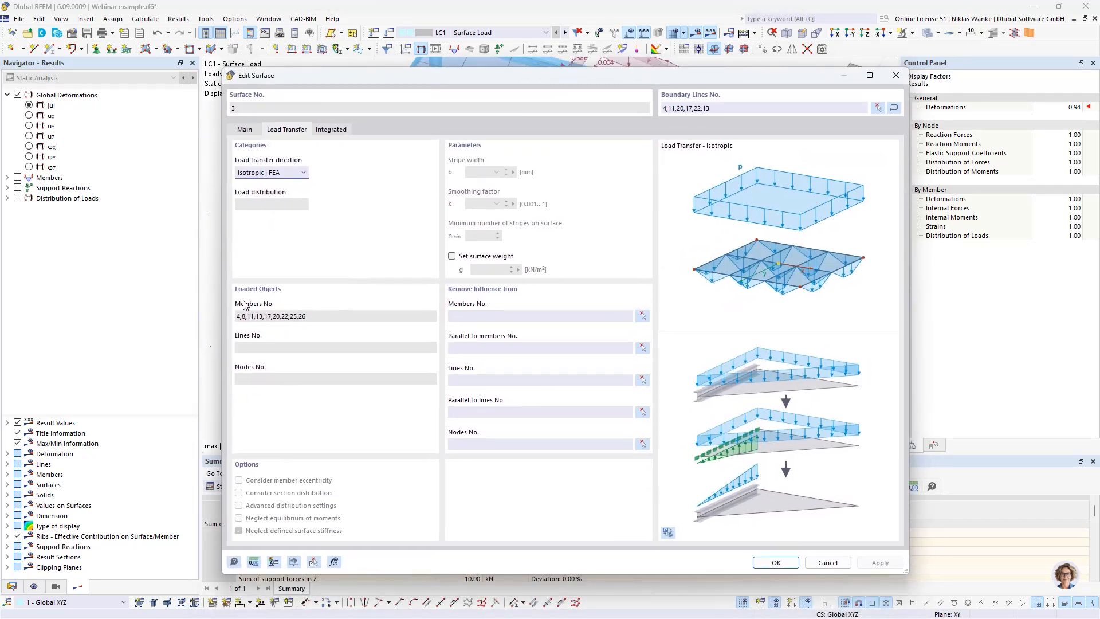
{"action": "left_click", "coordinate": [457, 314]}
{"action": "left_click", "coordinate": [642, 316]}
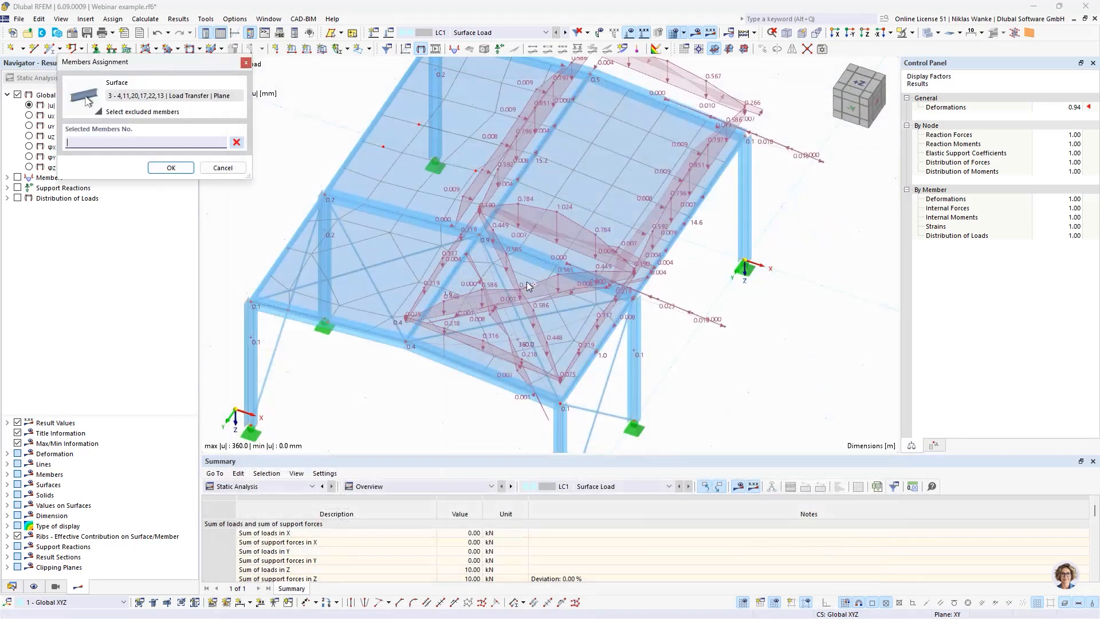
{"action": "left_click", "coordinate": [553, 310]}
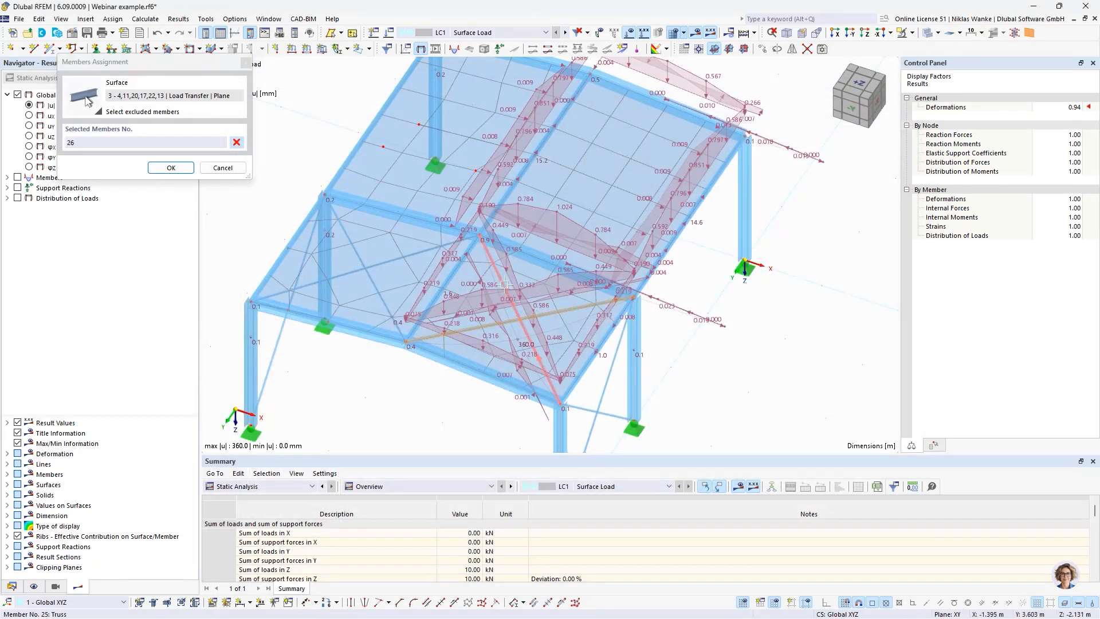
{"action": "left_click", "coordinate": [514, 293]}
{"action": "left_click", "coordinate": [174, 172]}
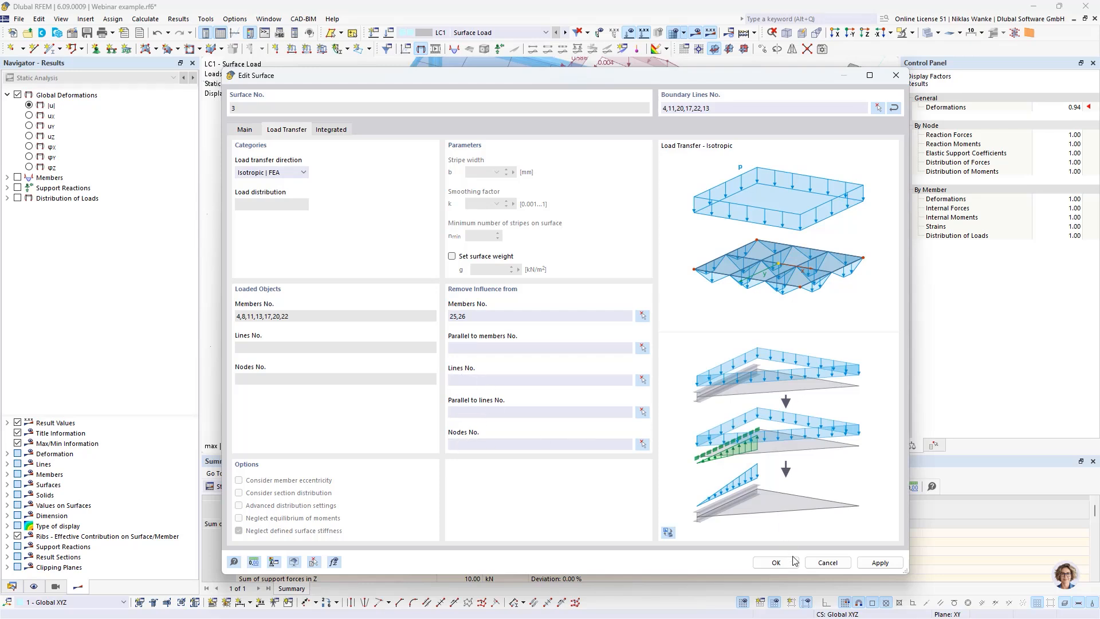
{"action": "left_click", "coordinate": [776, 561]}
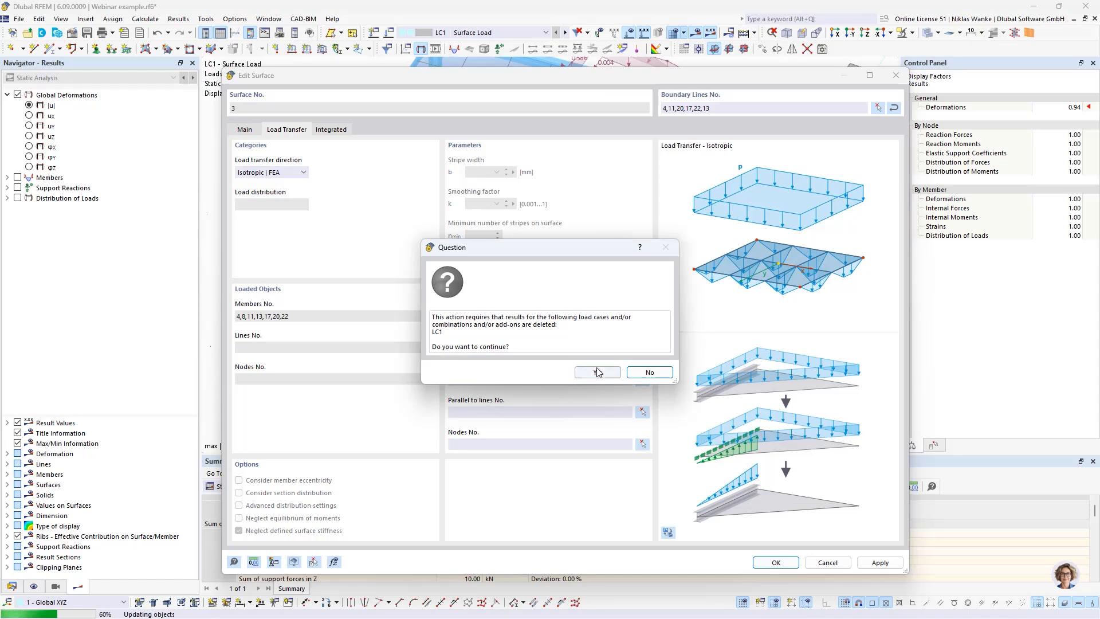
{"action": "left_click", "coordinate": [598, 373]}
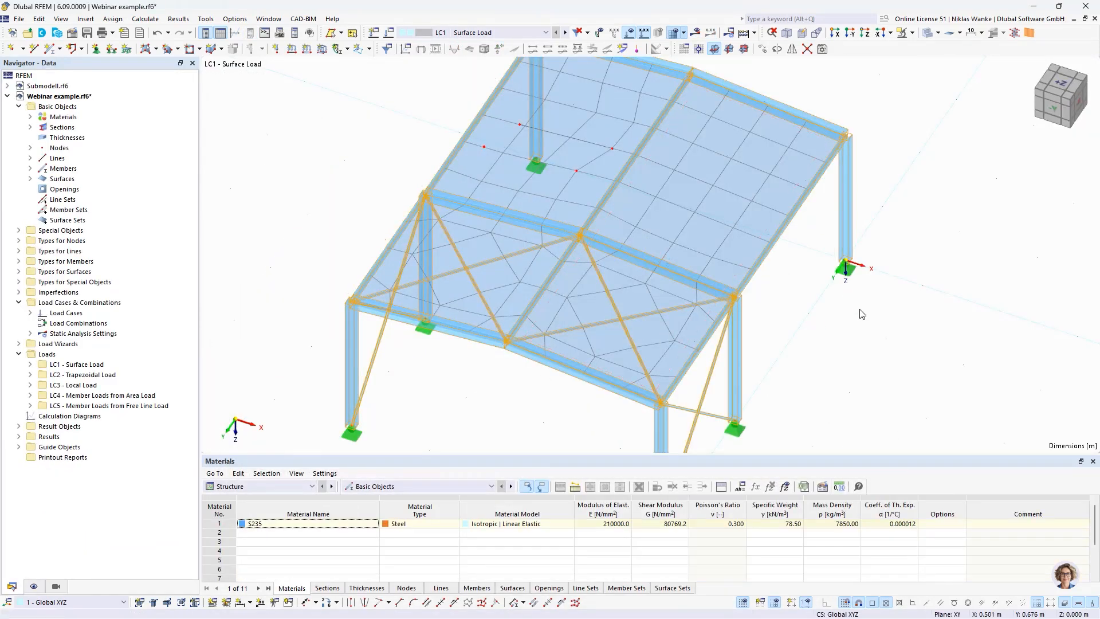
Step: Recalculate LC1 to show the updated load distribution on the roof members, and hide the FE mesh
{"action": "left_click", "coordinate": [695, 33]}
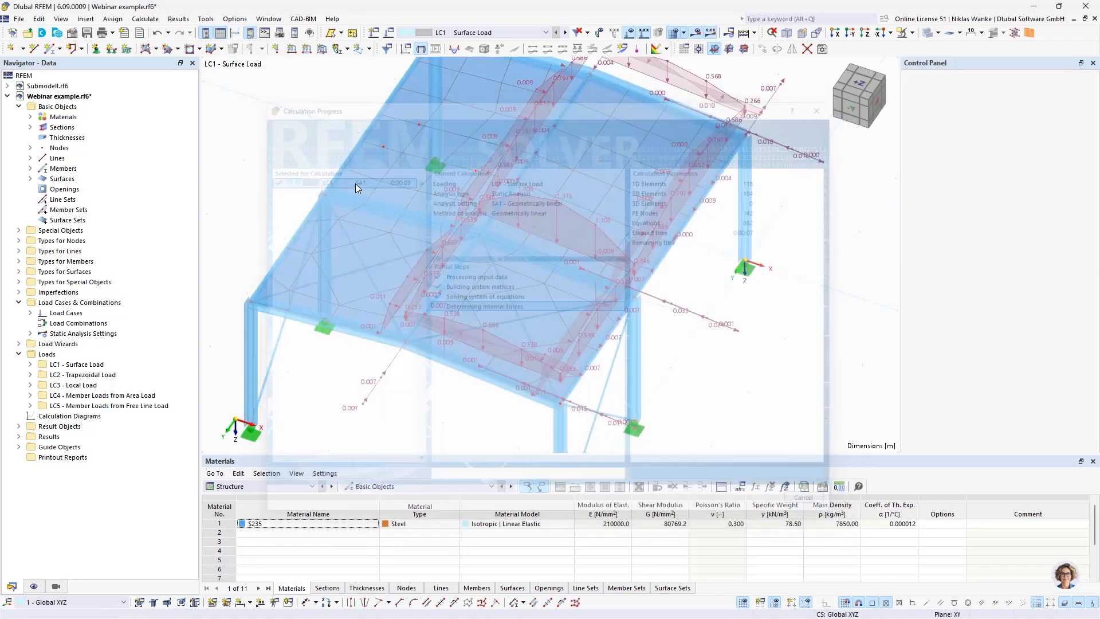
{"action": "scroll", "coordinate": [691, 368], "scroll_direction": "down", "scroll_amount": 2}
{"action": "middle_click_drag", "start_coordinate": [691, 367], "coordinate": [686, 360], "text": "ctrl"}
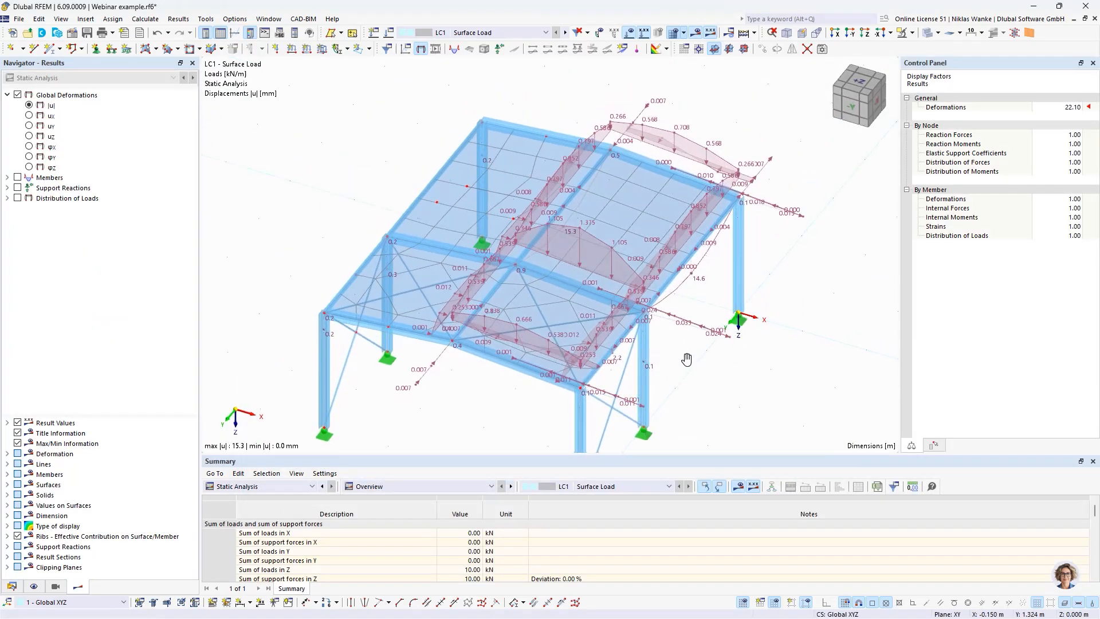
{"action": "left_click", "coordinate": [674, 33]}
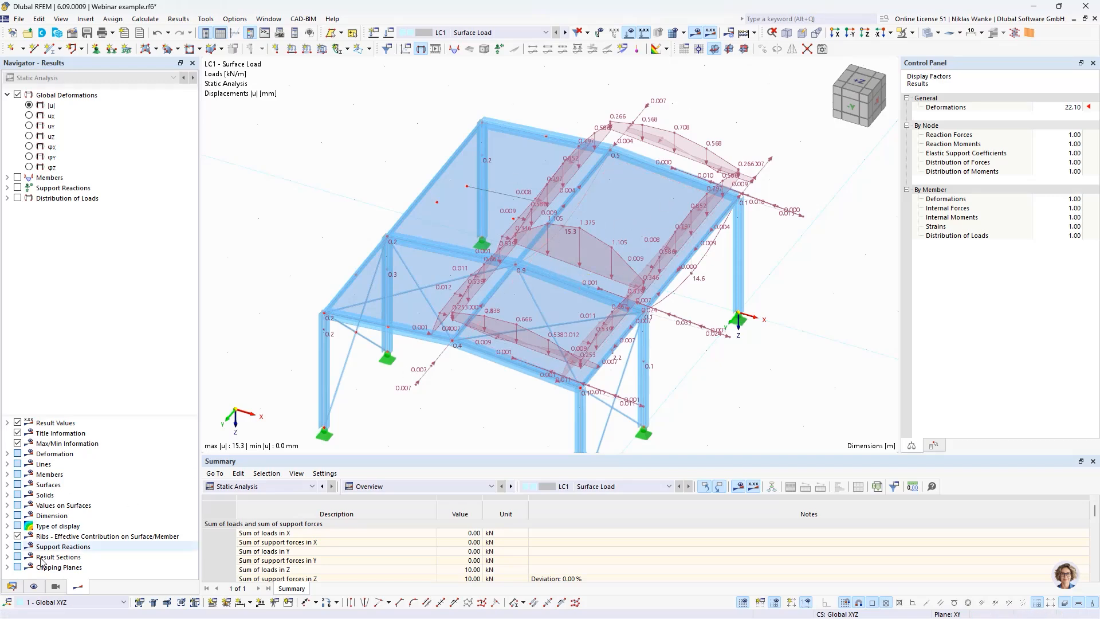
Step: Switch the display of loads from distribution surface off and on again to compare them with the applied surface load
{"action": "left_click", "coordinate": [56, 586]}
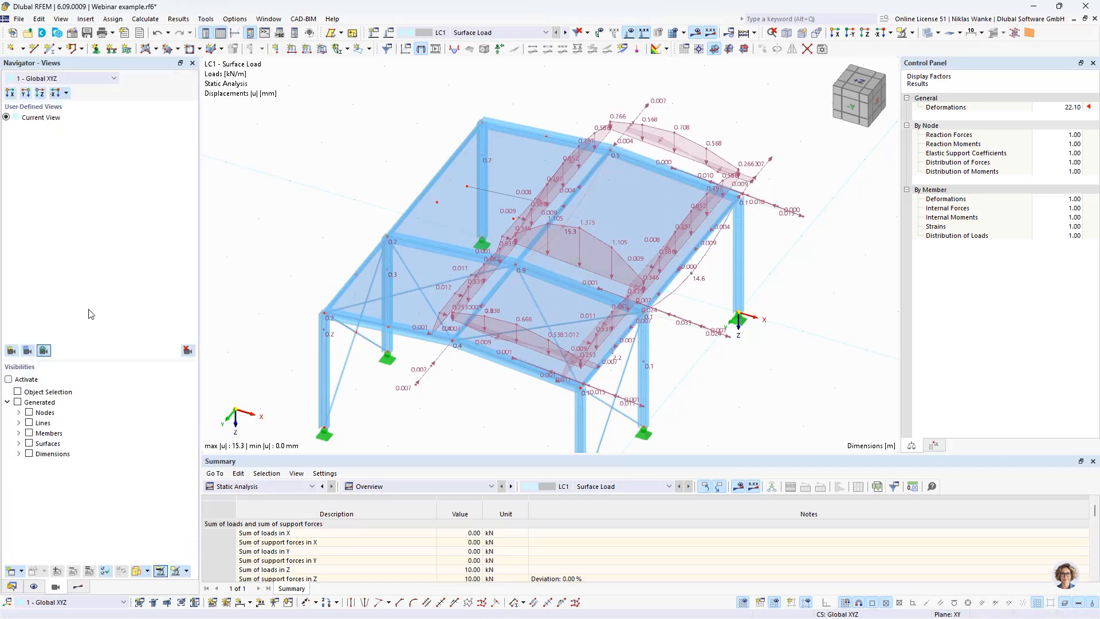
{"action": "left_click", "coordinate": [34, 586]}
{"action": "left_click", "coordinate": [52, 220]}
{"action": "left_click", "coordinate": [52, 220]}
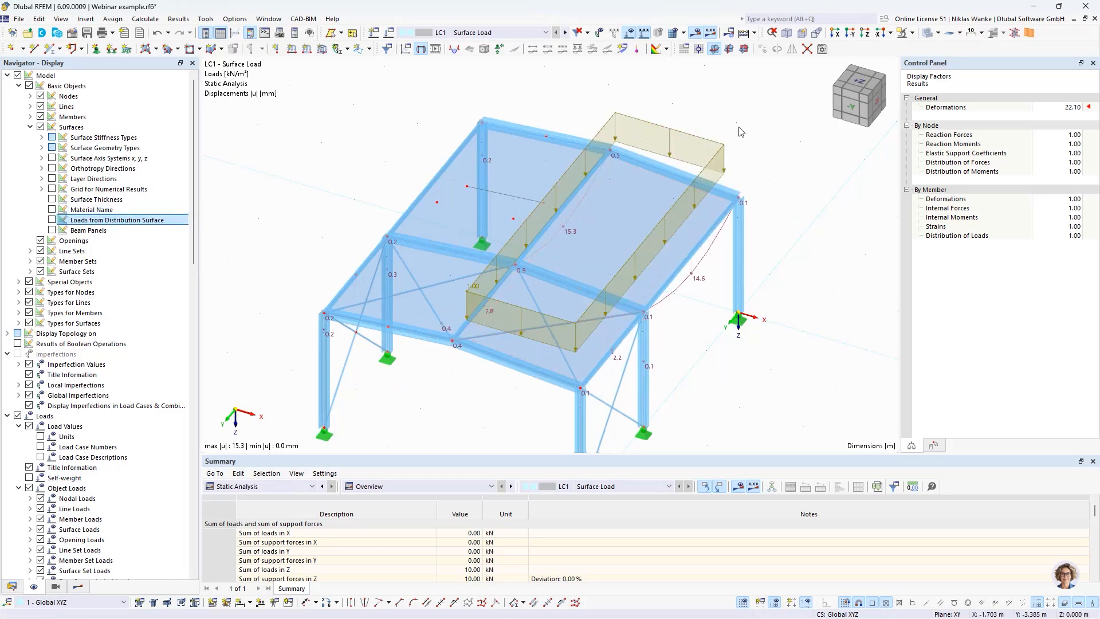
{"action": "left_click", "coordinate": [52, 220]}
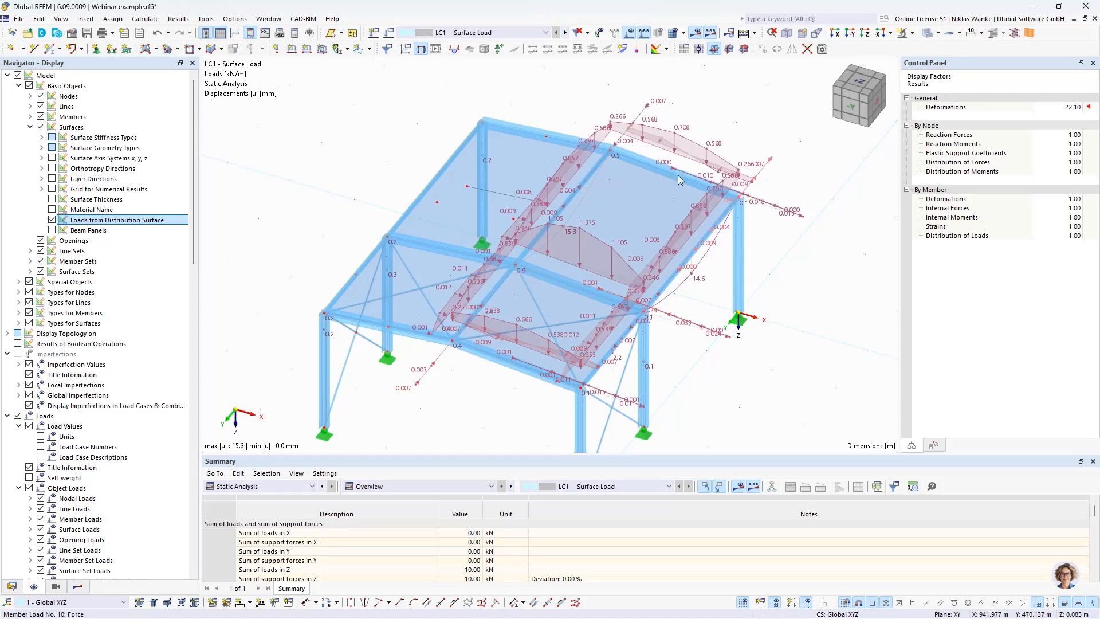
Step: Examine the redistributed member loads from several angles, including the small horizontal load components along the roof beams
{"action": "middle_click_drag", "start_coordinate": [627, 210], "coordinate": [651, 145]}
{"action": "scroll", "coordinate": [594, 197], "scroll_direction": "down", "scroll_amount": 1}
{"action": "scroll", "coordinate": [600, 215], "scroll_direction": "up", "scroll_amount": 2}
{"action": "middle_click_drag", "start_coordinate": [651, 144], "coordinate": [644, 221], "text": "ctrl"}
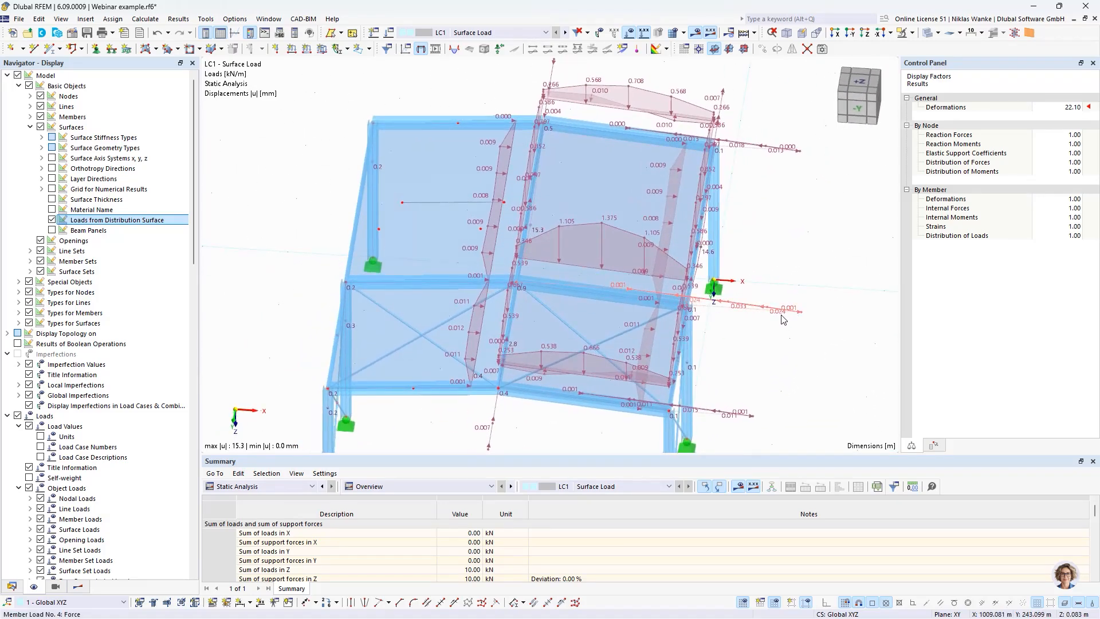
{"action": "scroll", "coordinate": [783, 319], "scroll_direction": "up", "scroll_amount": 3}
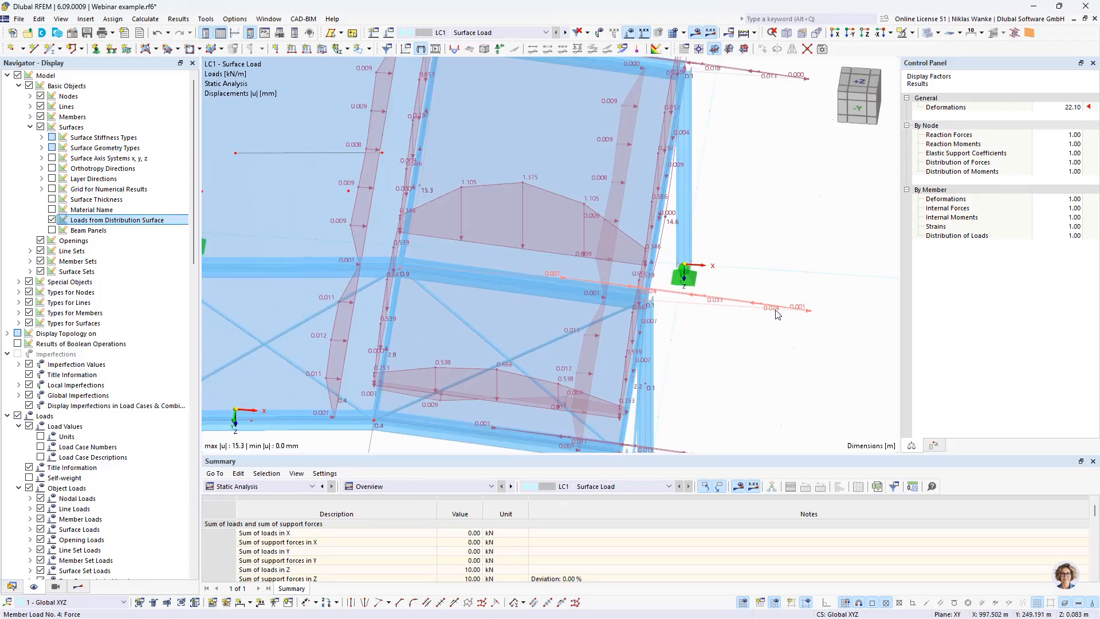
{"action": "scroll", "coordinate": [766, 312], "scroll_direction": "down", "scroll_amount": 3}
{"action": "mouse_move", "coordinate": [766, 313]}
{"action": "middle_mouse_down", "text": "ctrl"}
{"action": "mouse_move", "coordinate": [751, 309]}
{"action": "mouse_move", "coordinate": [765, 314]}
{"action": "middle_mouse_up", "text": "ctrl"}
{"action": "scroll", "coordinate": [766, 314], "scroll_direction": "down", "scroll_amount": 2}
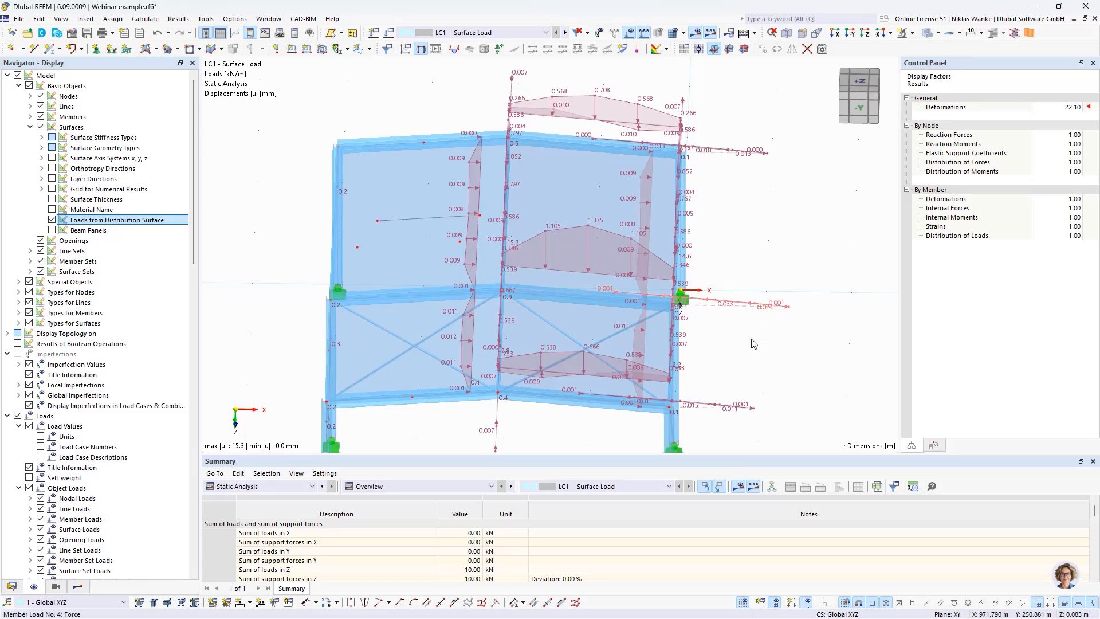
{"action": "middle_click_drag", "start_coordinate": [695, 336], "coordinate": [650, 335], "text": "ctrl"}
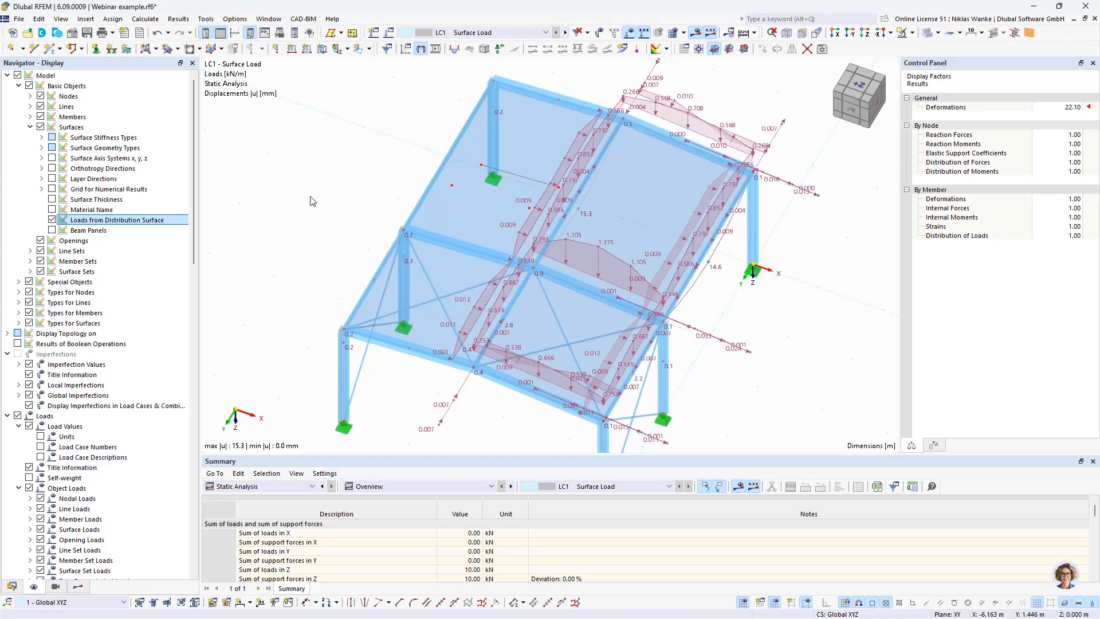
Step: Switch to the Submodell.rf6 model and inspect its inclined surface, line supports and surface load from different angles
{"action": "left_click", "coordinate": [13, 588]}
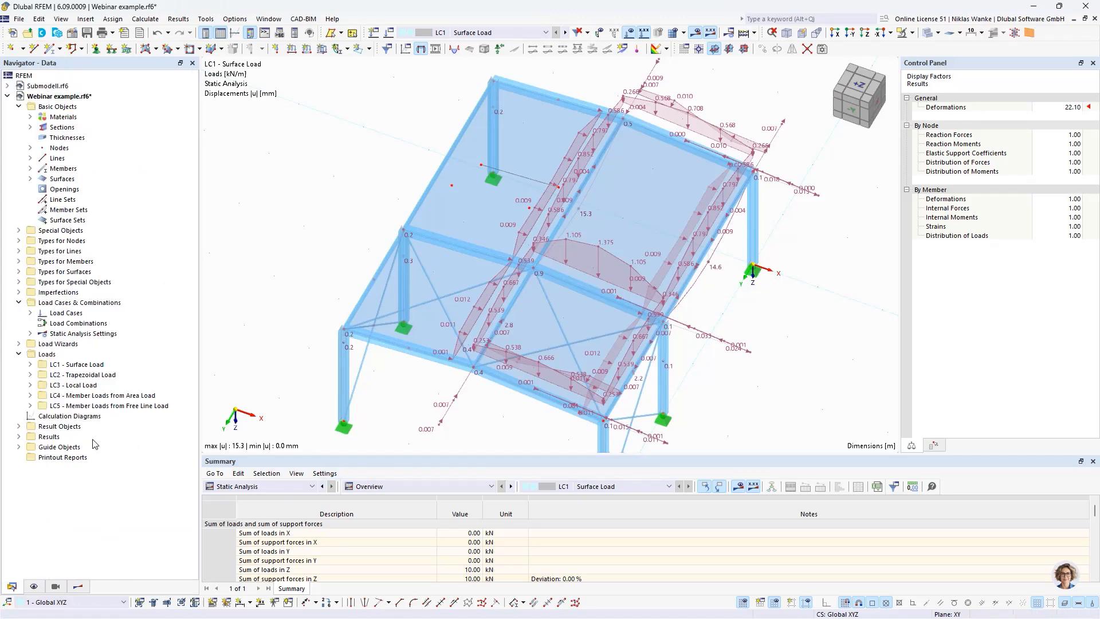
{"action": "left_click", "coordinate": [49, 86]}
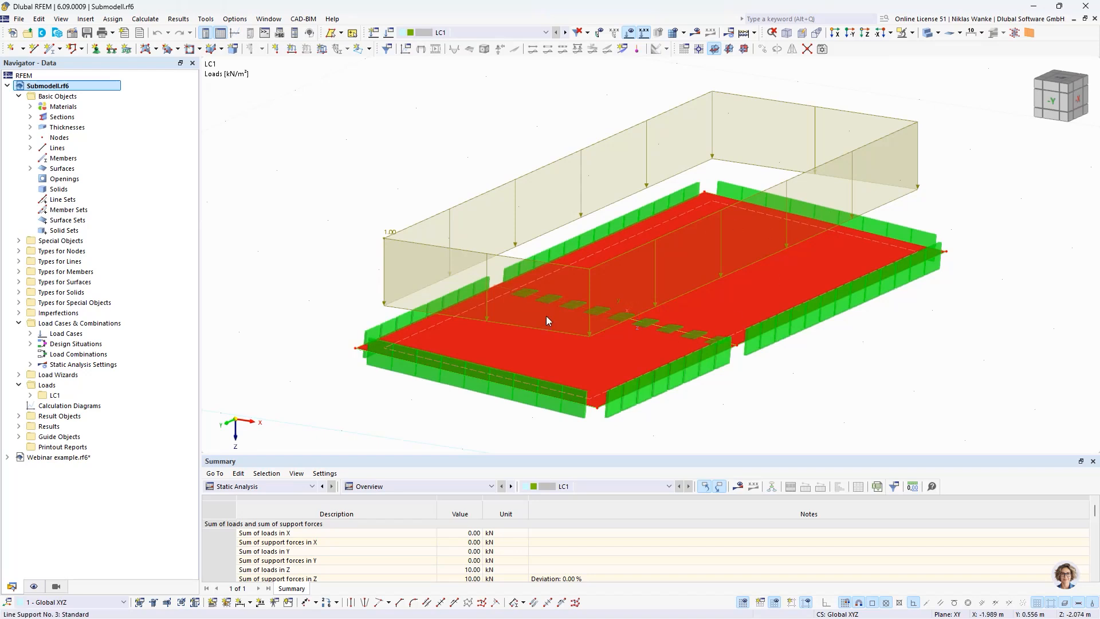
{"action": "scroll", "coordinate": [572, 358], "scroll_direction": "down", "scroll_amount": 1}
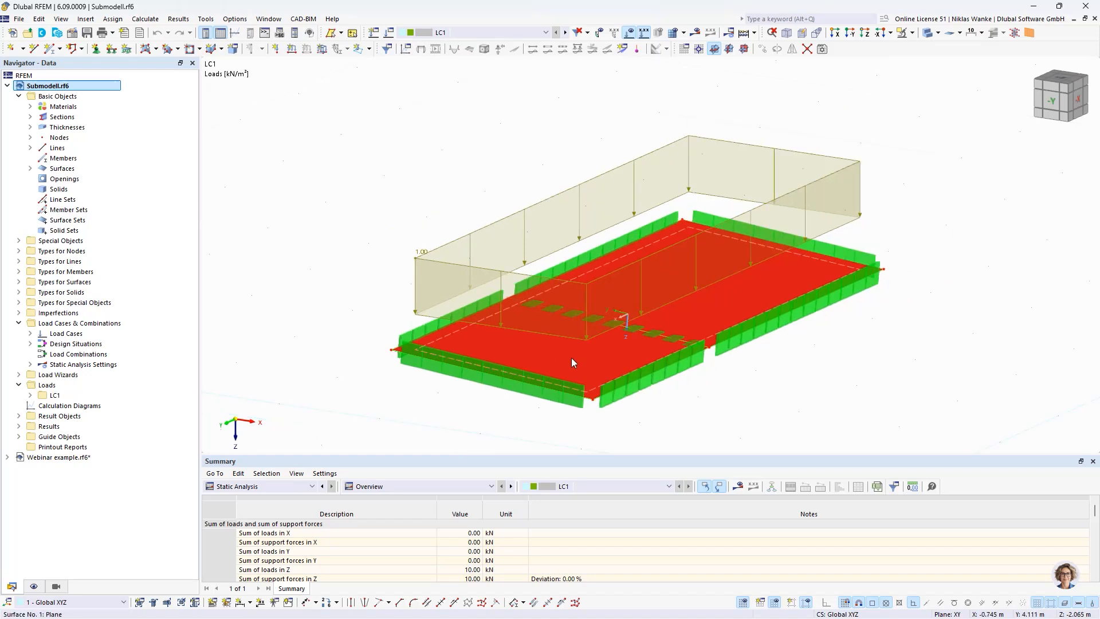
{"action": "left_click", "coordinate": [614, 362]}
{"action": "middle_click_drag", "start_coordinate": [532, 374], "coordinate": [503, 351]}
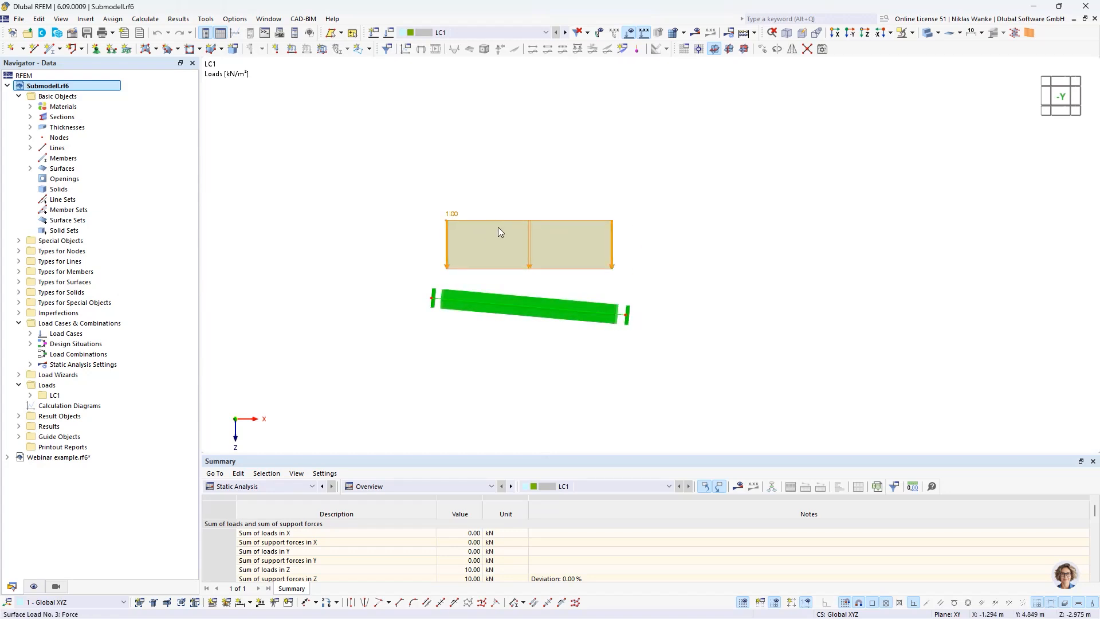
{"action": "middle_click_drag", "start_coordinate": [671, 294], "coordinate": [614, 290], "text": "ctrl"}
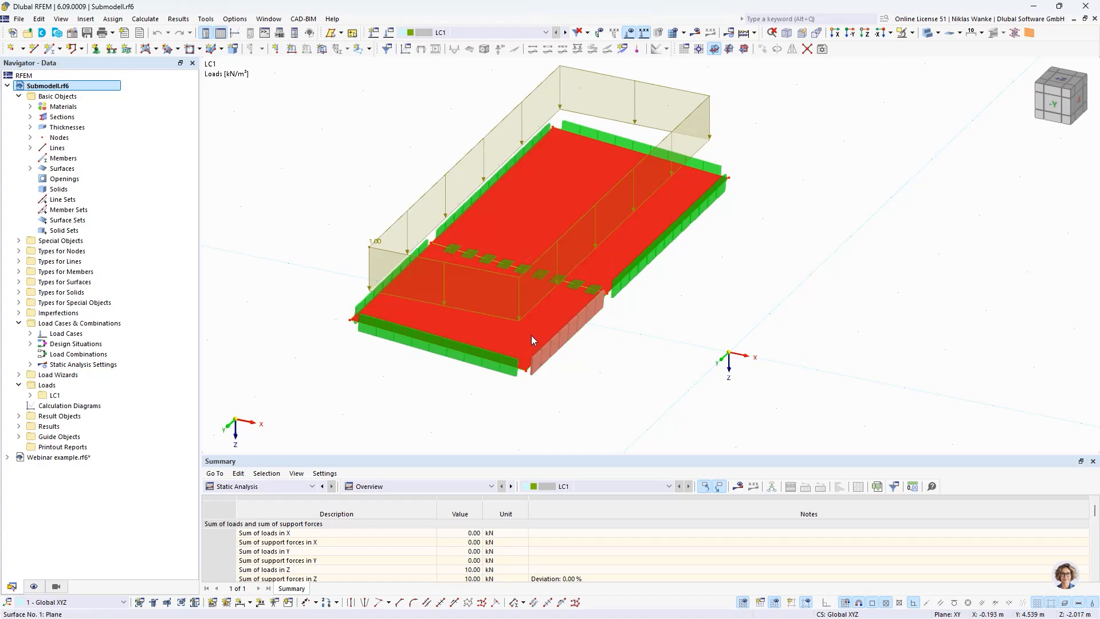
Step: Review the stiffness matrix elements of the thickness assigned to surface 1 in the submodel, leaving the thickness settings without changes
{"action": "double_click", "coordinate": [570, 191]}
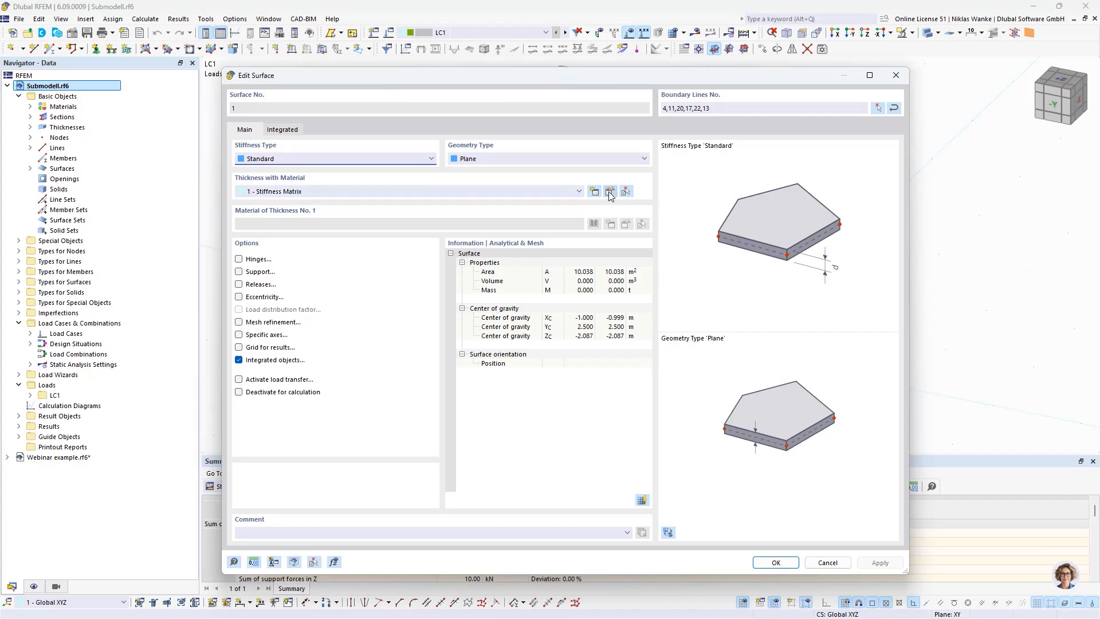
{"action": "double_click", "coordinate": [289, 197]}
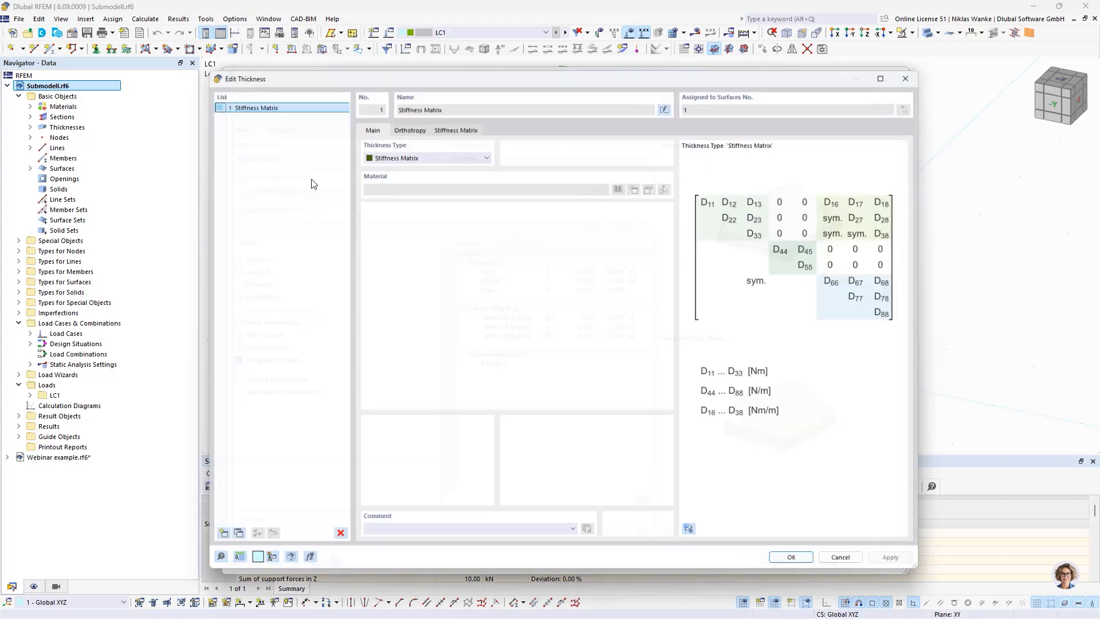
{"action": "left_click", "coordinate": [404, 122]}
{"action": "left_click", "coordinate": [466, 122]}
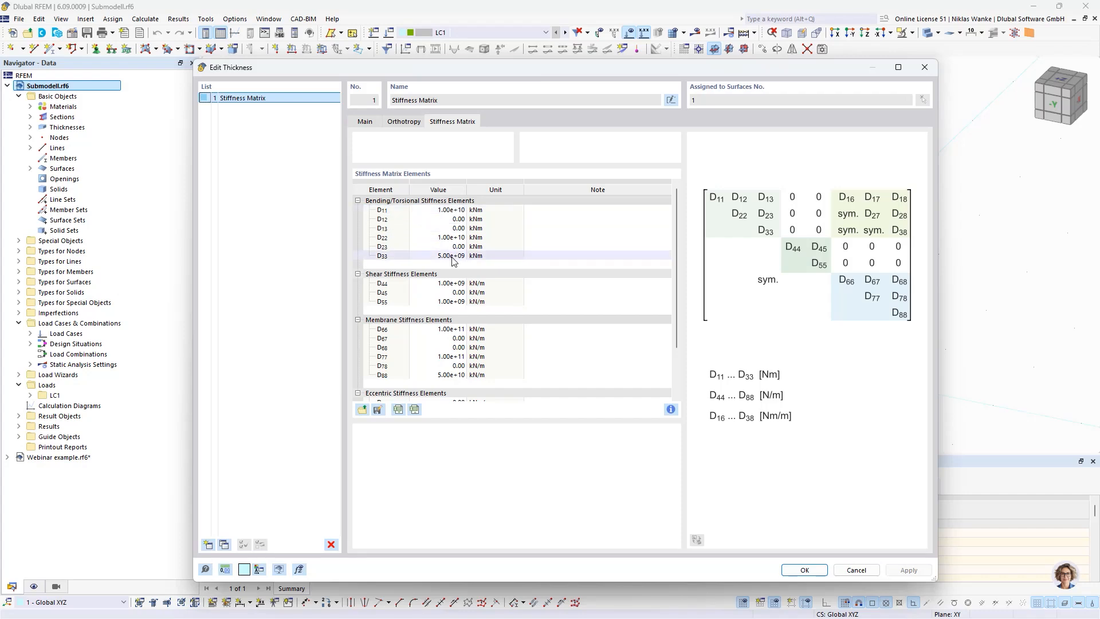
{"action": "scroll", "coordinate": [454, 265], "scroll_direction": "down", "scroll_amount": 2}
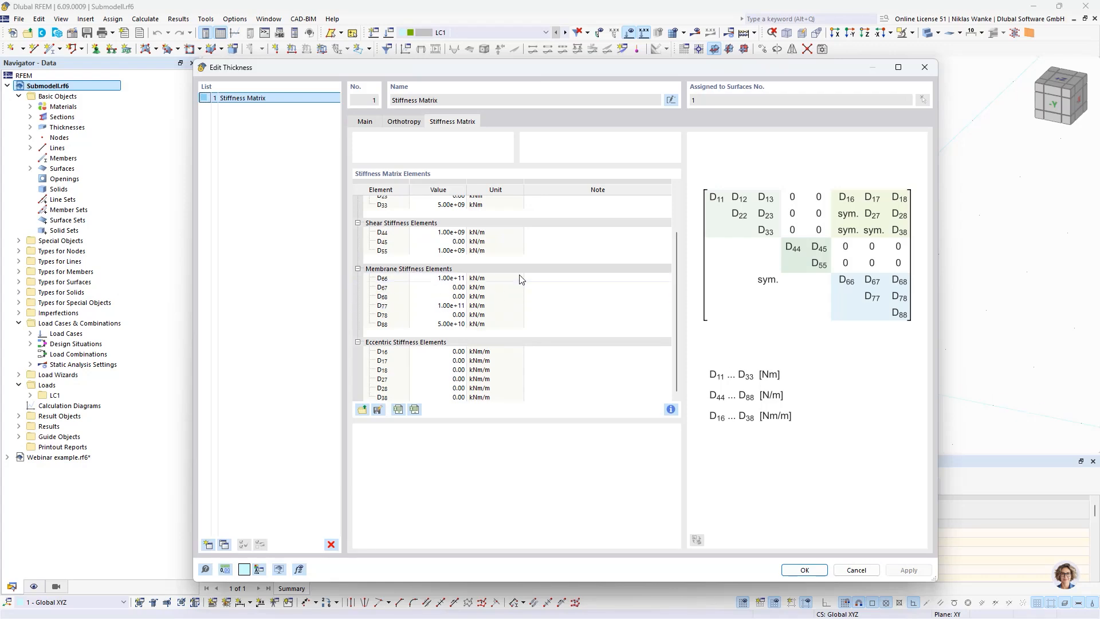
{"action": "scroll", "coordinate": [518, 276], "scroll_direction": "up", "scroll_amount": 2}
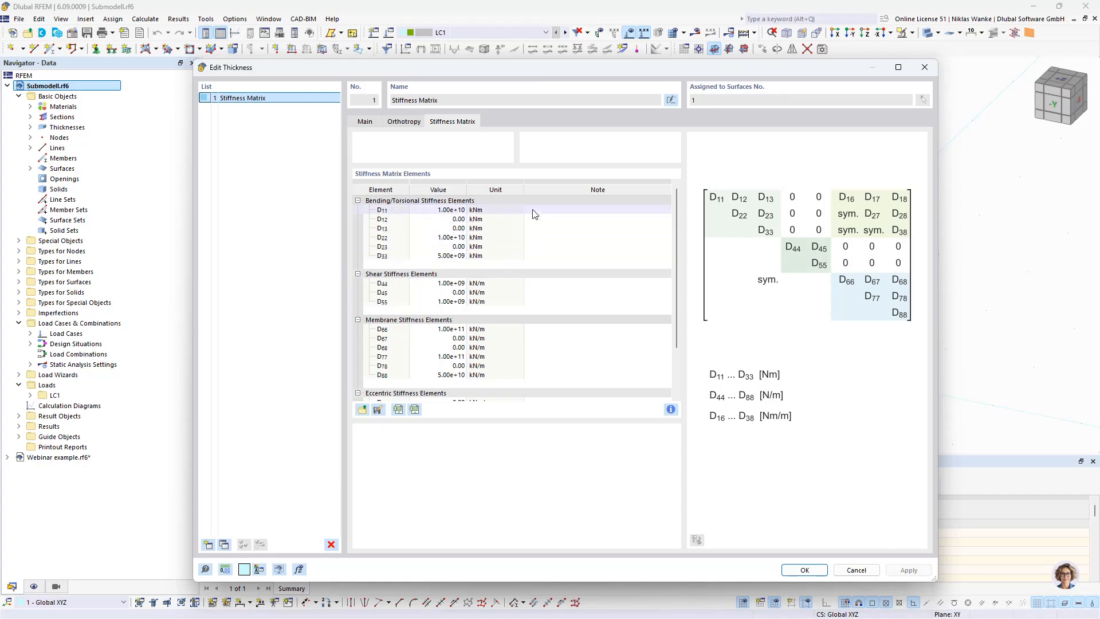
{"action": "left_click", "coordinate": [923, 67]}
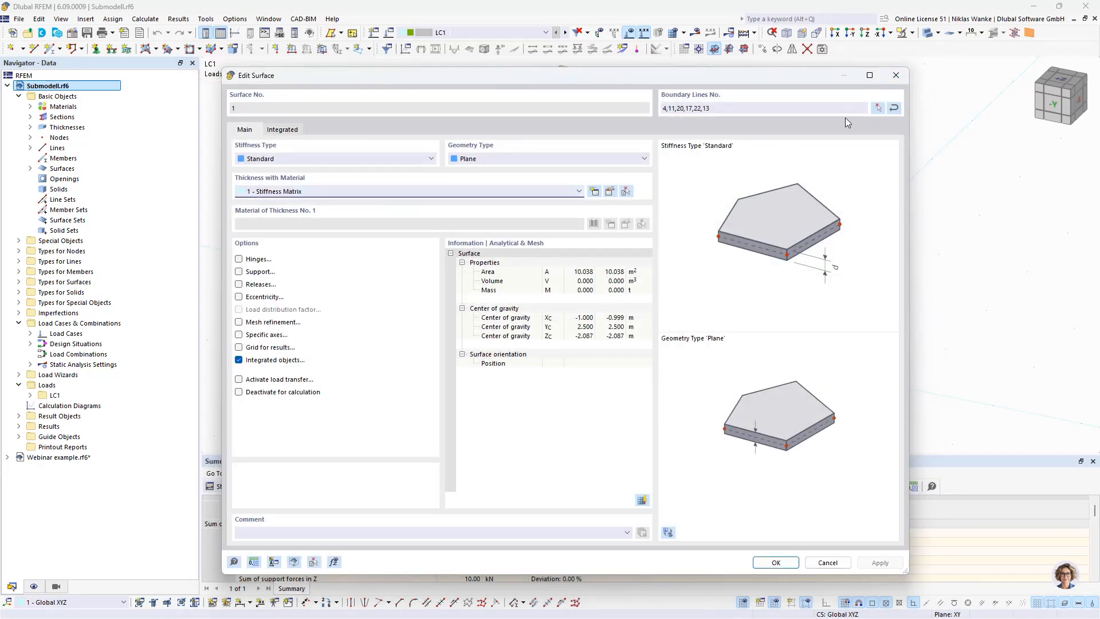
{"action": "left_click_drag", "start_coordinate": [796, 74], "coordinate": [805, 70]}
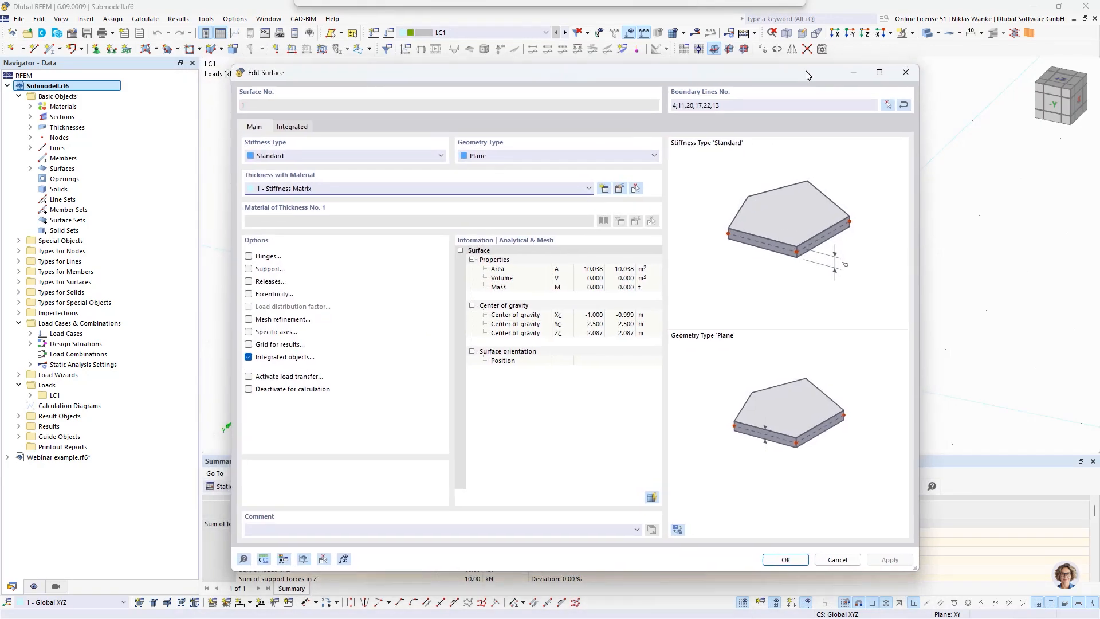
Step: Close the surface settings, display the submodel's LC1 results and examine the line support reaction forces from different angles
{"action": "left_click", "coordinate": [909, 74]}
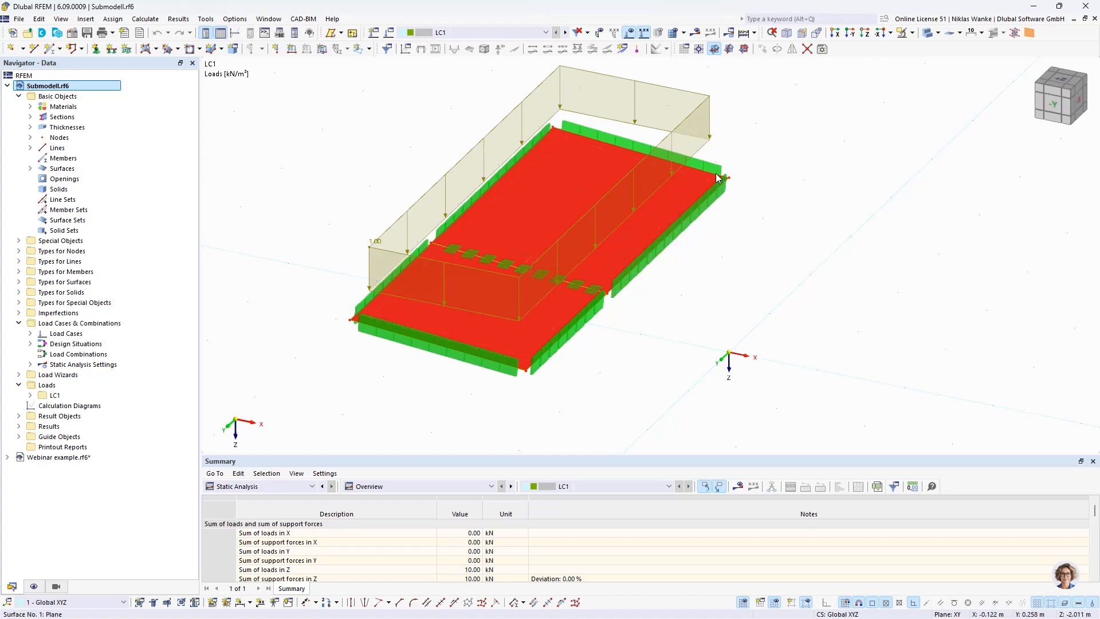
{"action": "scroll", "coordinate": [728, 153], "scroll_direction": "down", "scroll_amount": 3}
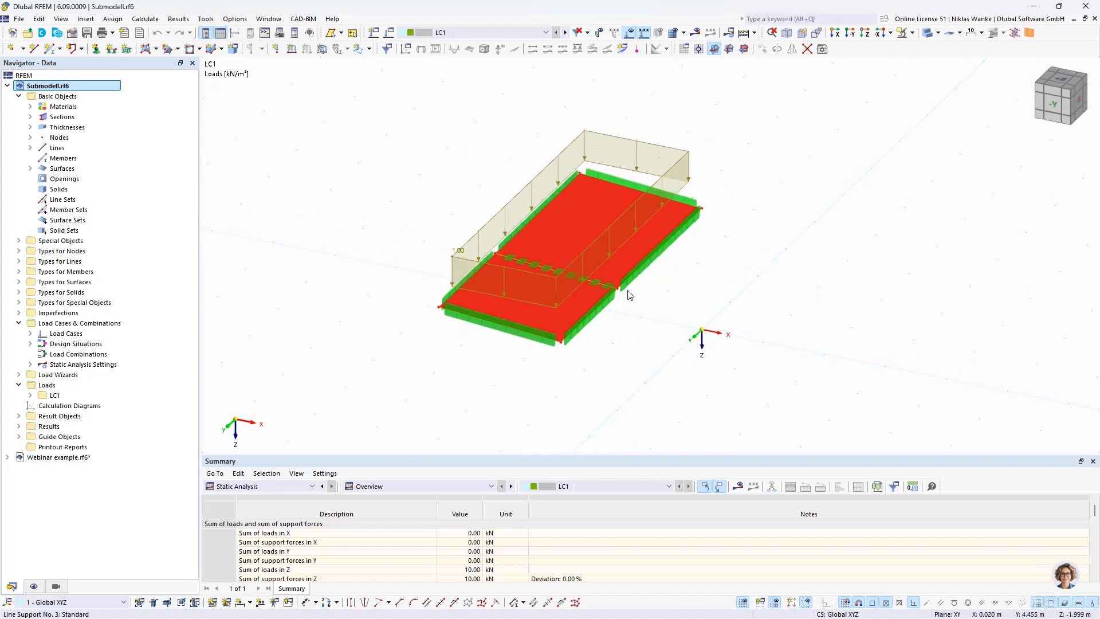
{"action": "left_click", "coordinate": [741, 51]}
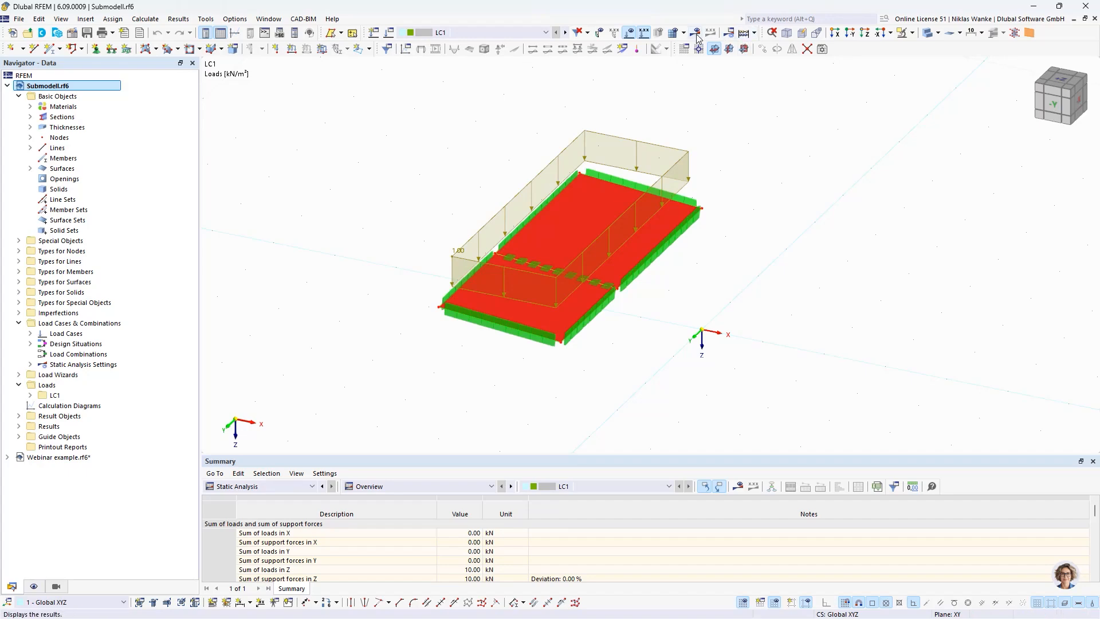
{"action": "mouse_move", "coordinate": [515, 361]}
{"action": "middle_mouse_down"}
{"action": "mouse_move", "coordinate": [611, 368]}
{"action": "mouse_move", "coordinate": [609, 303]}
{"action": "mouse_move", "coordinate": [530, 352]}
{"action": "middle_mouse_up"}
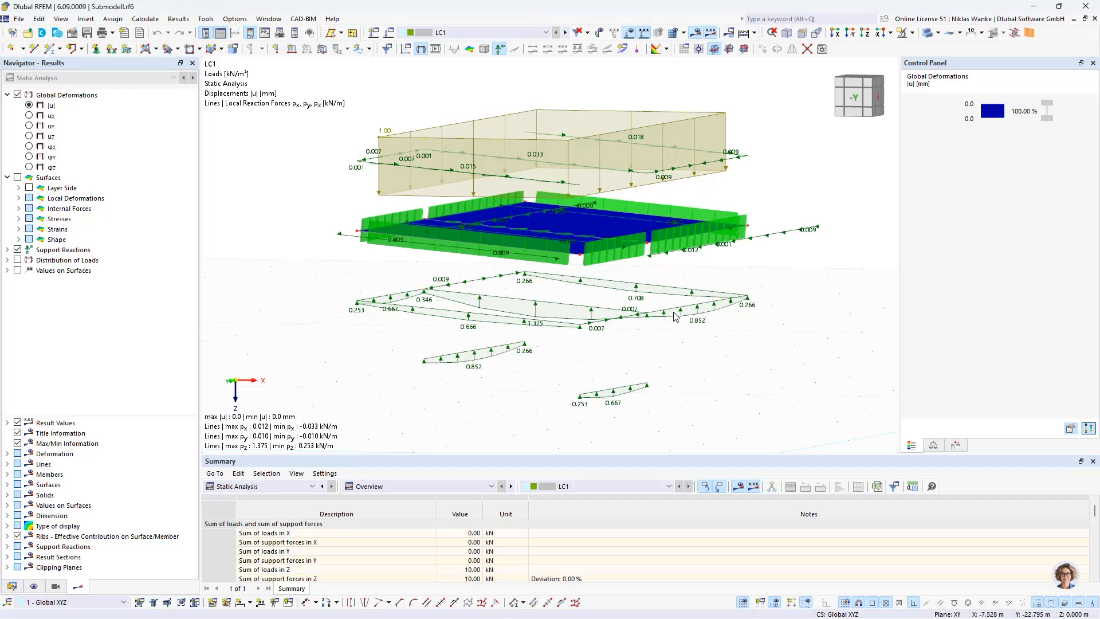
{"action": "middle_click_drag", "start_coordinate": [584, 361], "coordinate": [597, 332]}
{"action": "middle_click_drag", "start_coordinate": [594, 346], "coordinate": [602, 352], "text": "ctrl"}
{"action": "scroll", "coordinate": [548, 300], "scroll_direction": "up", "scroll_amount": 2}
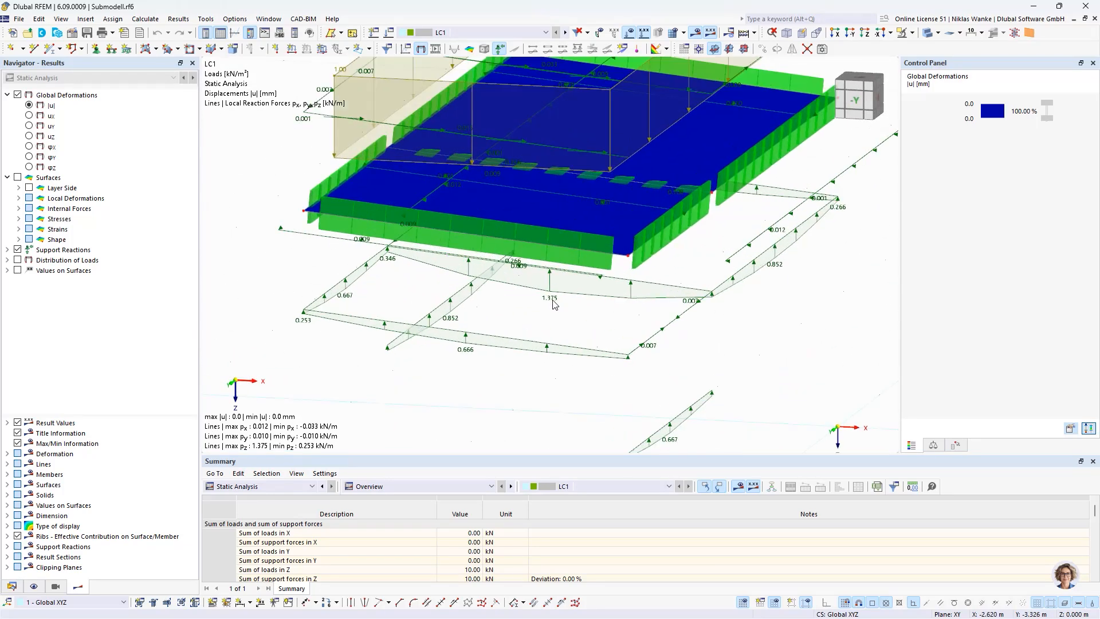
{"action": "middle_click_drag", "start_coordinate": [548, 300], "coordinate": [513, 337]}
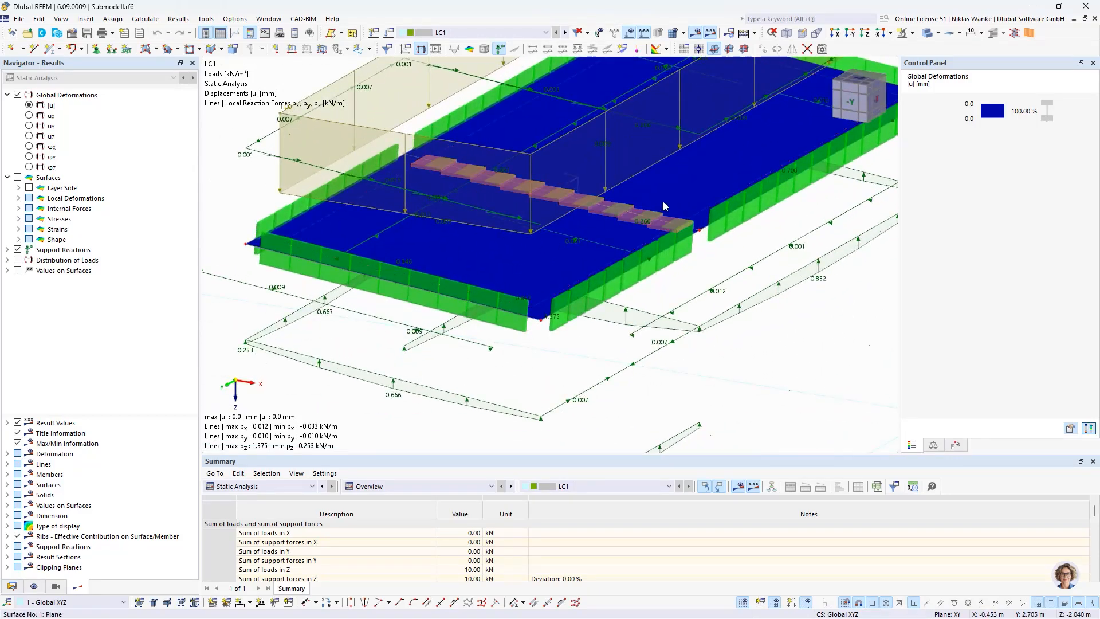
{"action": "scroll", "coordinate": [538, 372], "scroll_direction": "up", "scroll_amount": 1}
{"action": "scroll", "coordinate": [560, 371], "scroll_direction": "down", "scroll_amount": 3}
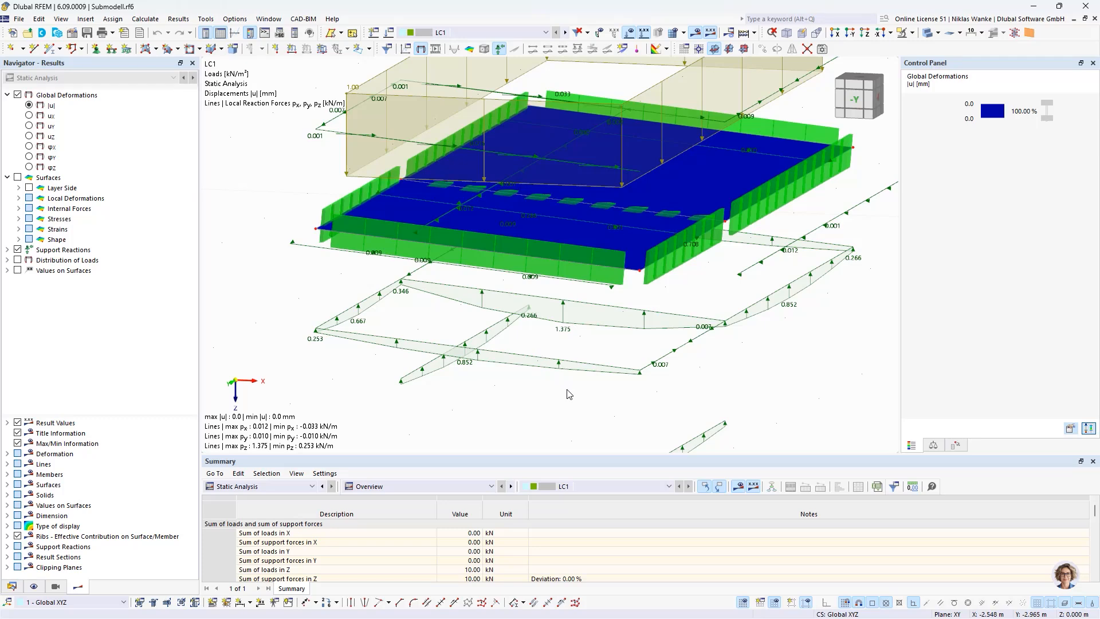
Step: Switch to the Webinar example.rf6 model and compare its redistributed roof member loads with the submodel's support reactions
{"action": "left_click", "coordinate": [16, 586]}
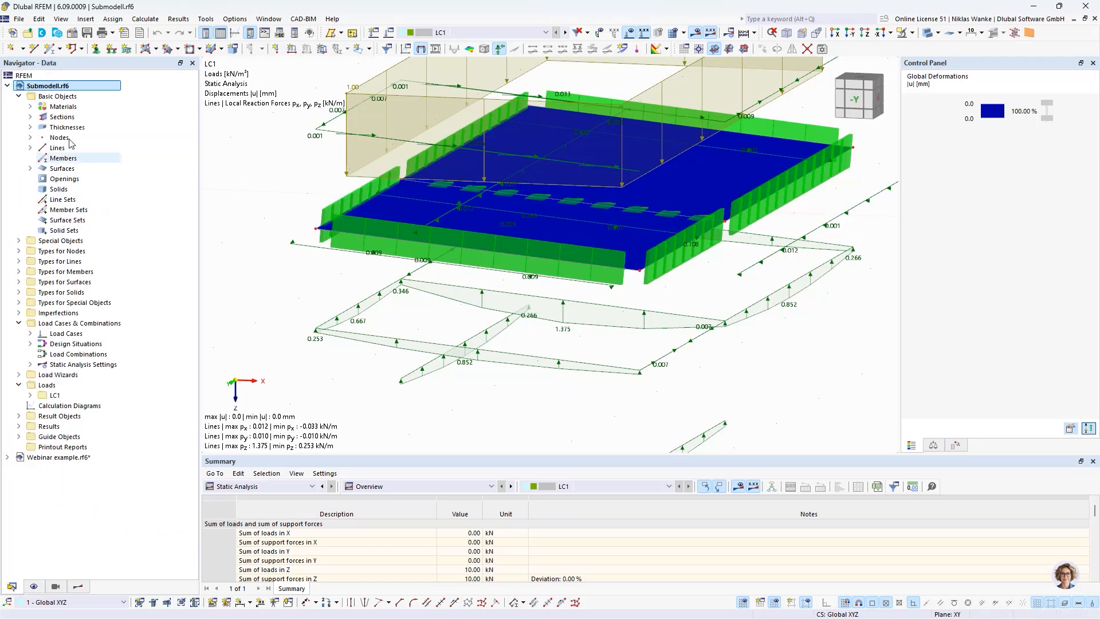
{"action": "left_click", "coordinate": [8, 86]}
{"action": "left_click", "coordinate": [47, 99]}
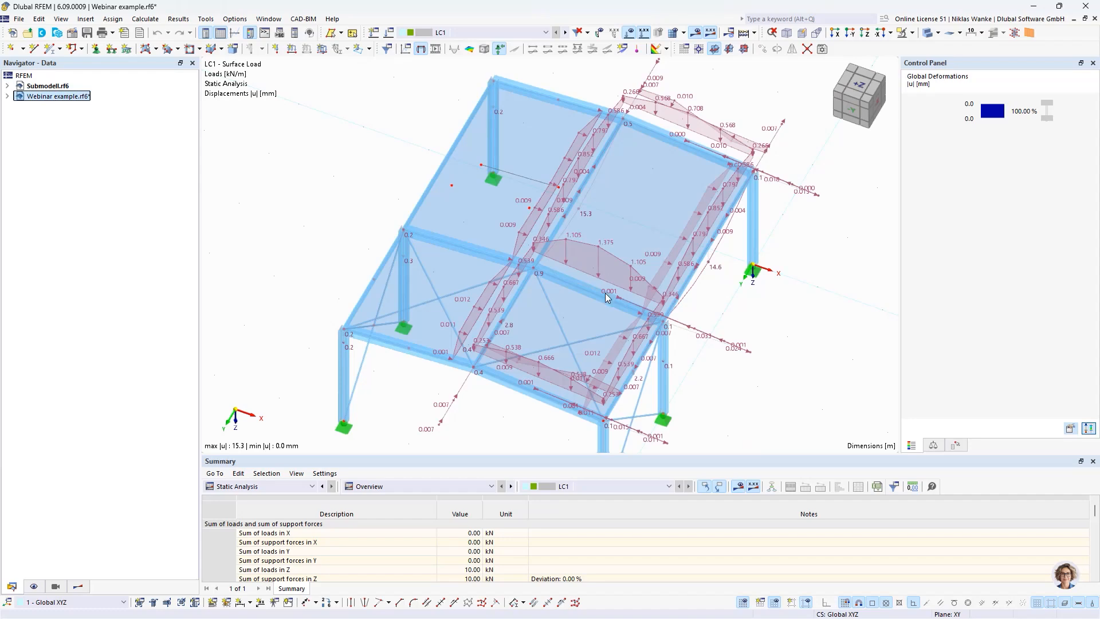
{"action": "scroll", "coordinate": [600, 293], "scroll_direction": "up", "scroll_amount": 1}
{"action": "middle_click_drag", "start_coordinate": [593, 263], "coordinate": [583, 225]}
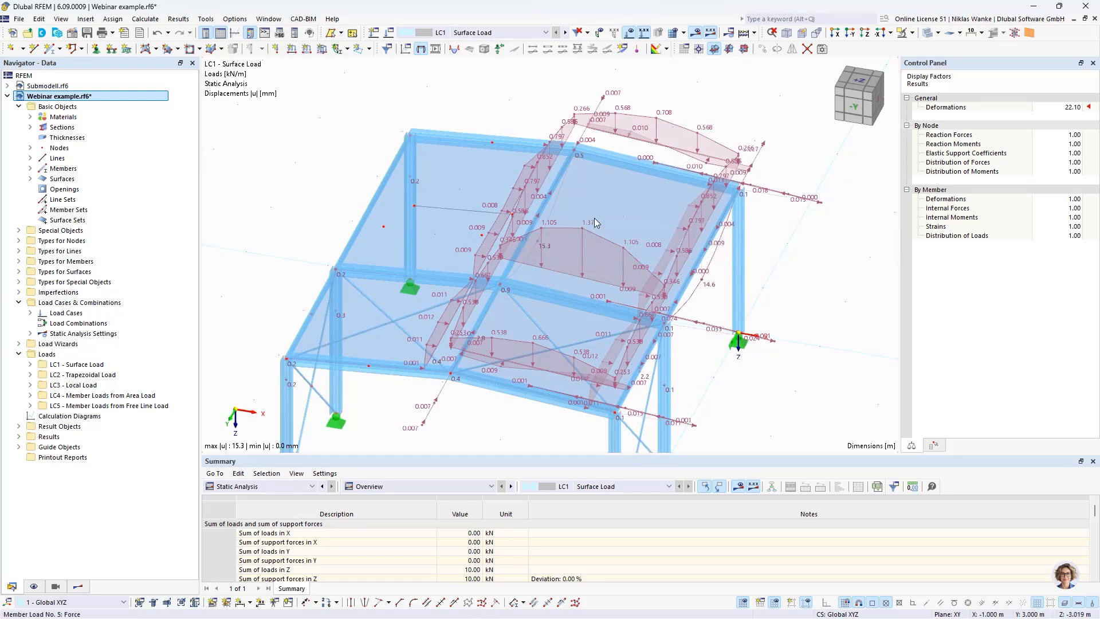
{"action": "mouse_move", "coordinate": [583, 233]}
{"action": "scroll", "coordinate": [582, 230], "scroll_direction": "down", "scroll_amount": 2}
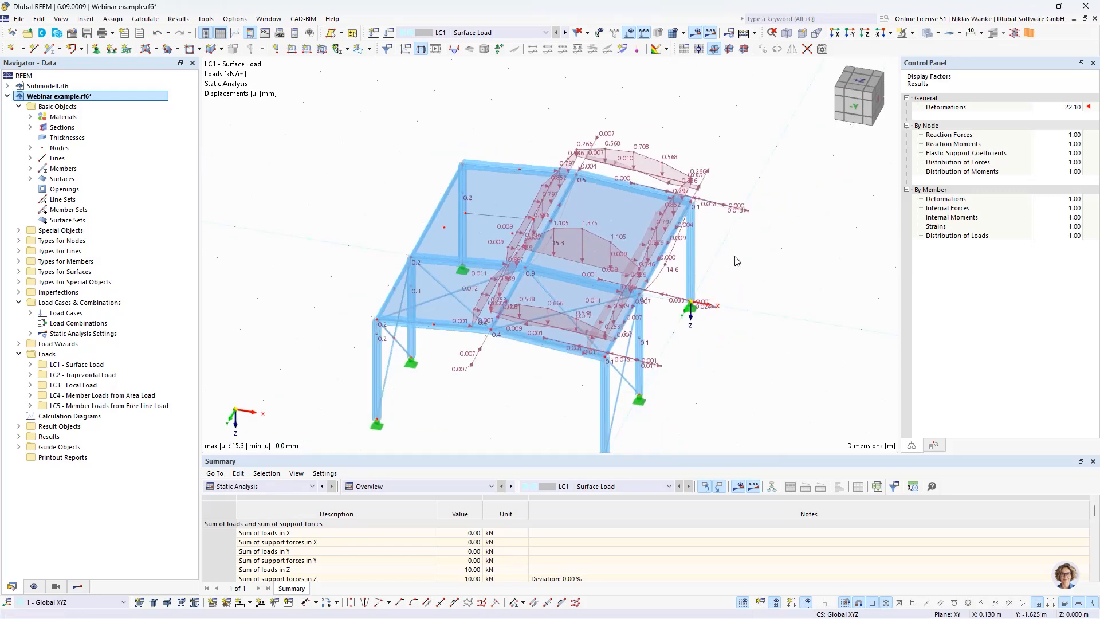
{"action": "middle_click_drag", "start_coordinate": [728, 266], "coordinate": [682, 316]}
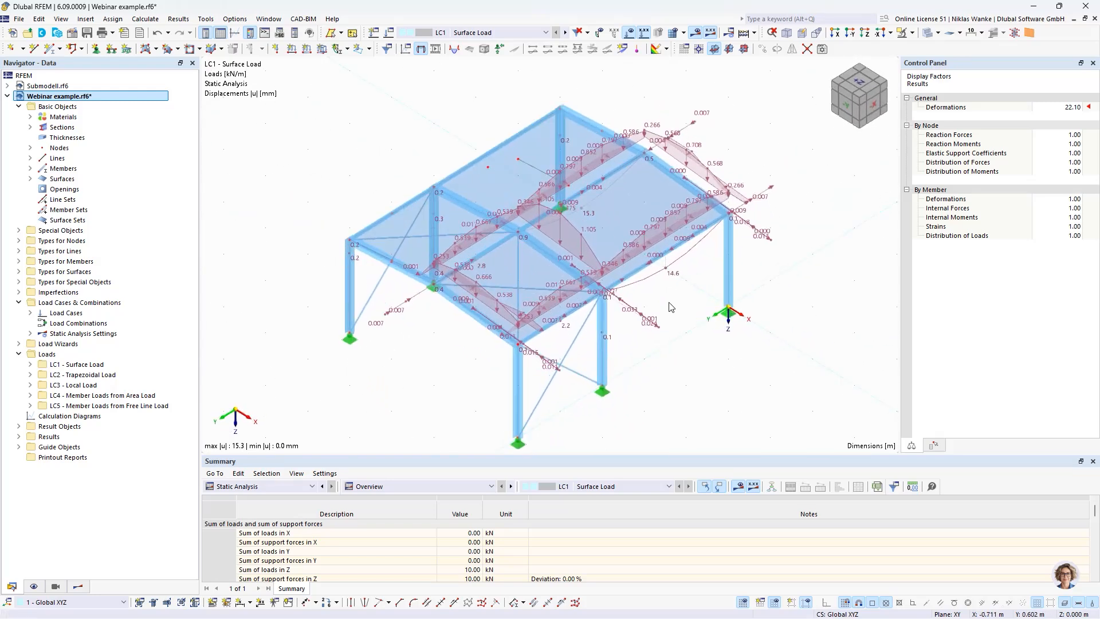
Step: Review the load transfer direction options of surface 3 and close its settings without changes
{"action": "double_click", "coordinate": [620, 209]}
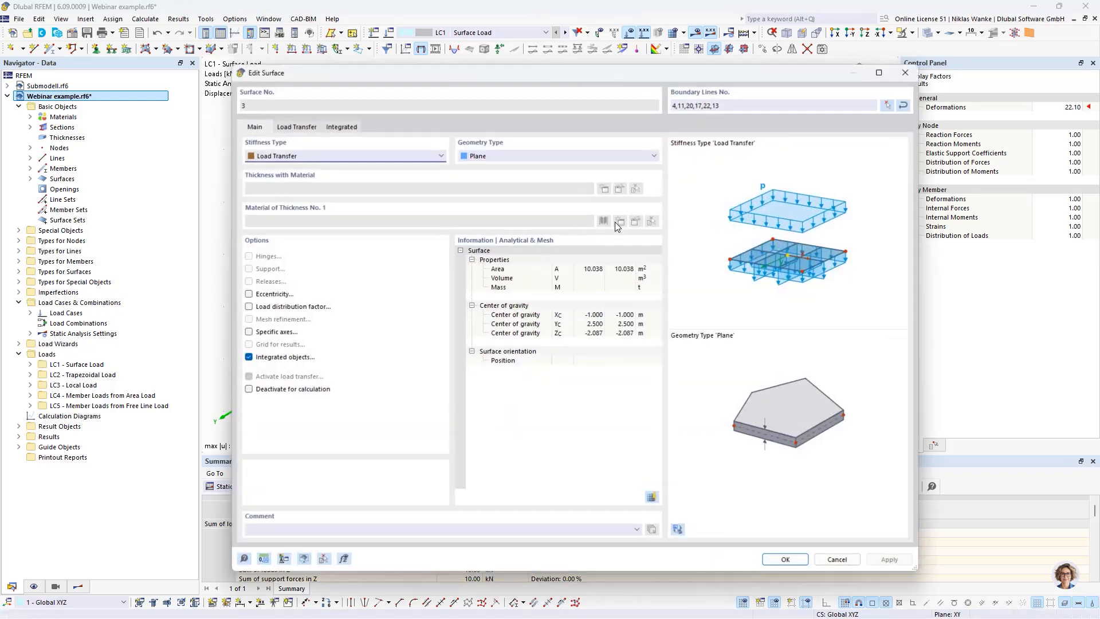
{"action": "left_click", "coordinate": [292, 127]}
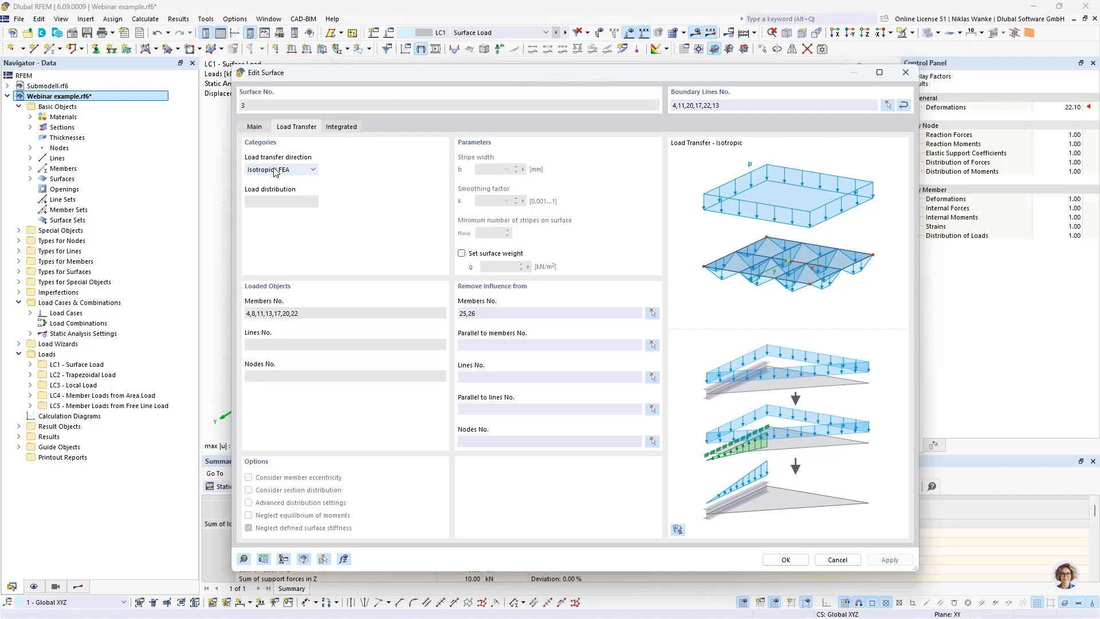
{"action": "left_click", "coordinate": [303, 170]}
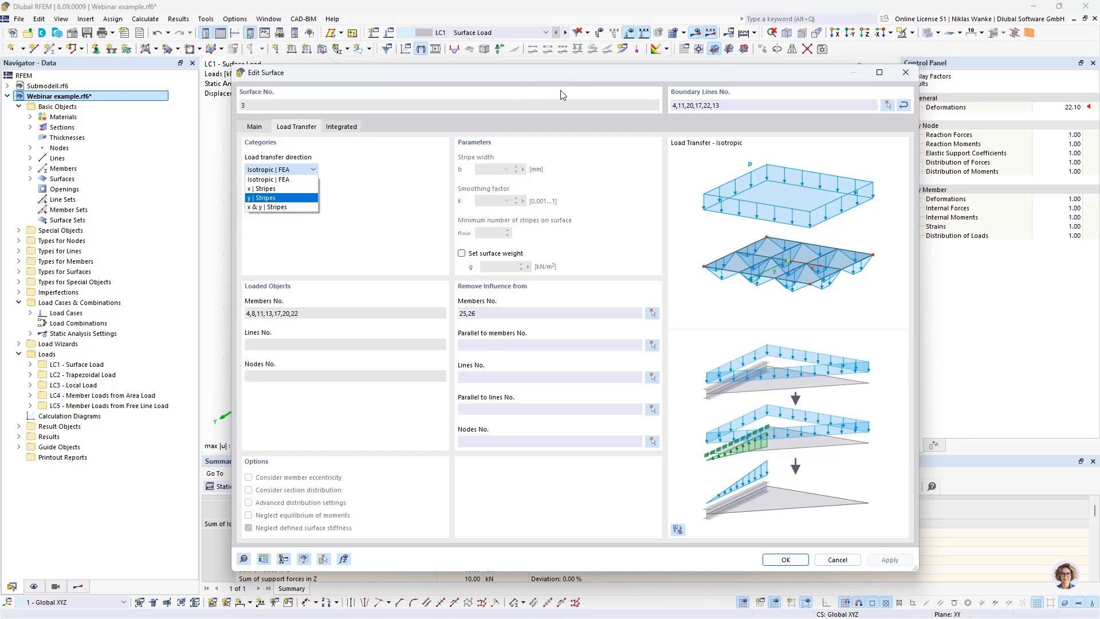
{"action": "left_click", "coordinate": [609, 73]}
{"action": "left_click", "coordinate": [907, 73]}
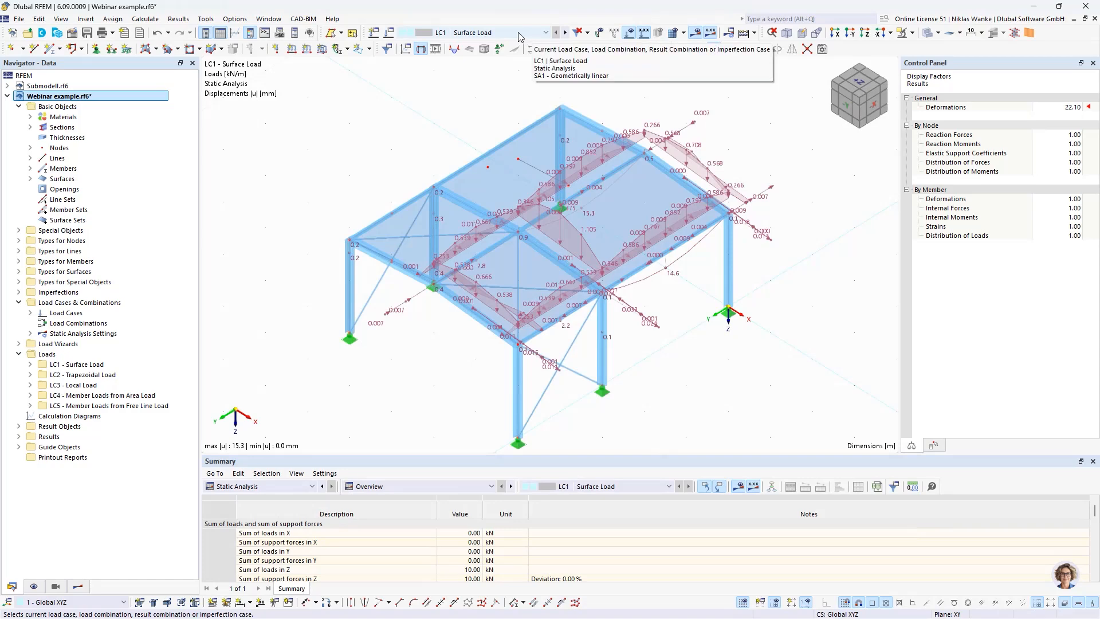
Step: Activate load case LC2 - Trapezoidal Load and hide the loads from distribution surface to inspect the applied surface load
{"action": "left_click", "coordinate": [566, 33]}
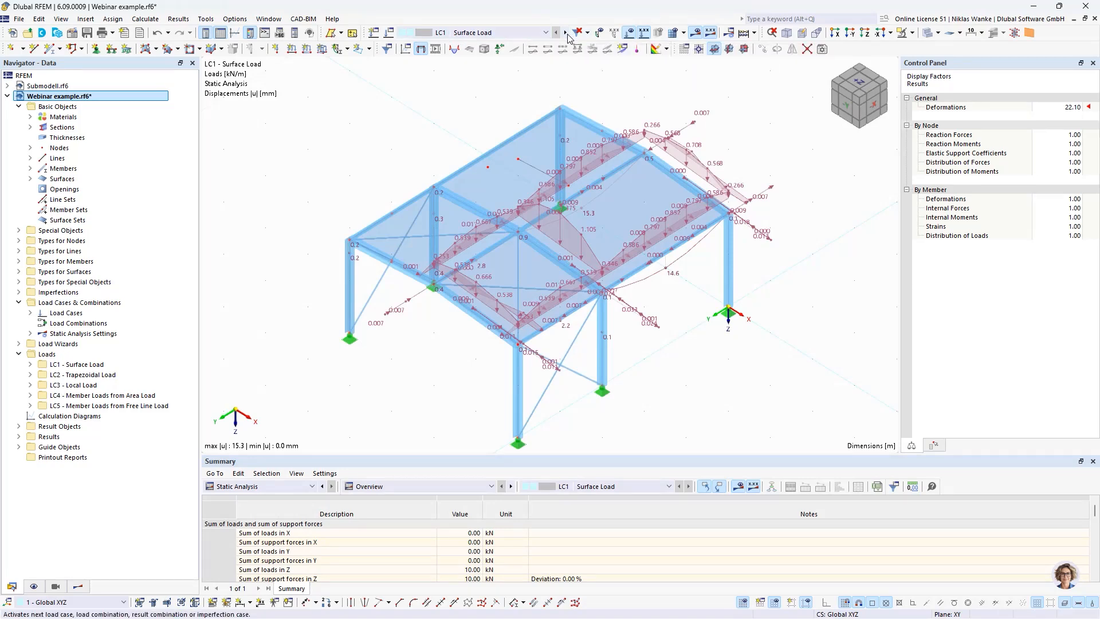
{"action": "middle_click_drag", "start_coordinate": [447, 142], "coordinate": [350, 224]}
{"action": "left_click", "coordinate": [34, 586]}
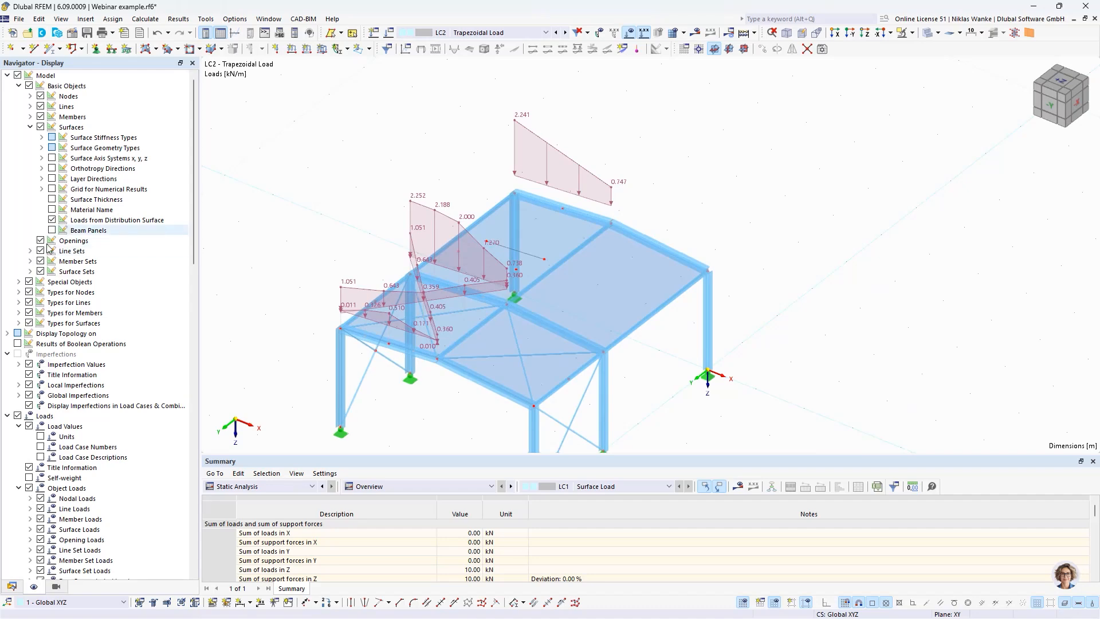
{"action": "left_click", "coordinate": [52, 220]}
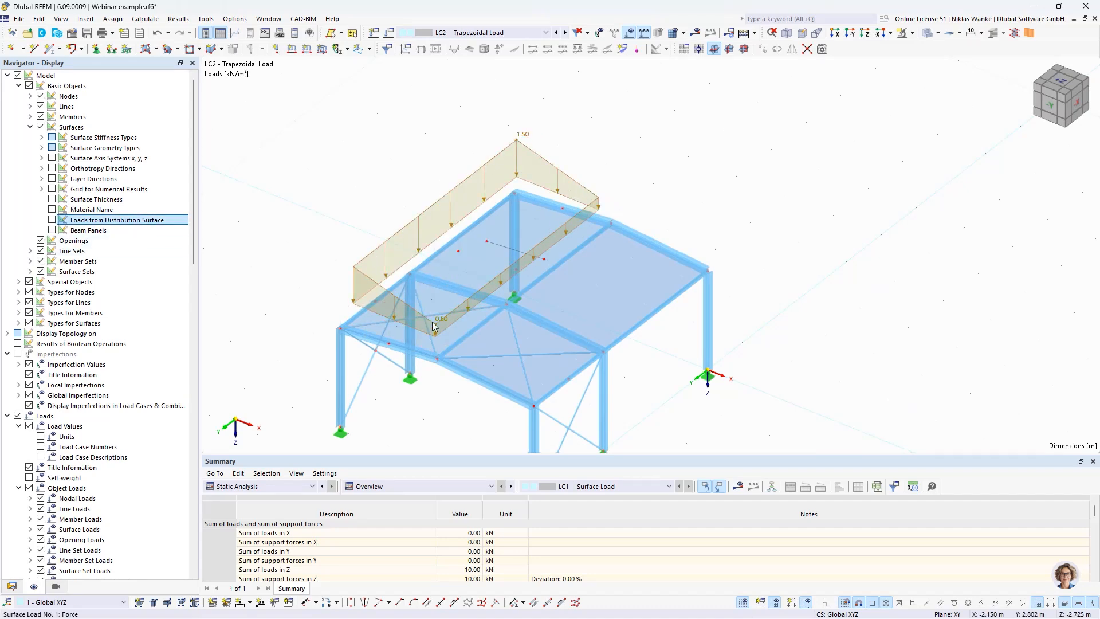
{"action": "scroll", "coordinate": [400, 342], "scroll_direction": "up", "scroll_amount": 2}
{"action": "middle_click_drag", "start_coordinate": [393, 350], "coordinate": [446, 299]}
{"action": "middle_click_drag", "start_coordinate": [446, 299], "coordinate": [493, 312], "text": "ctrl"}
{"action": "scroll", "coordinate": [487, 312], "scroll_direction": "down", "scroll_amount": 2}
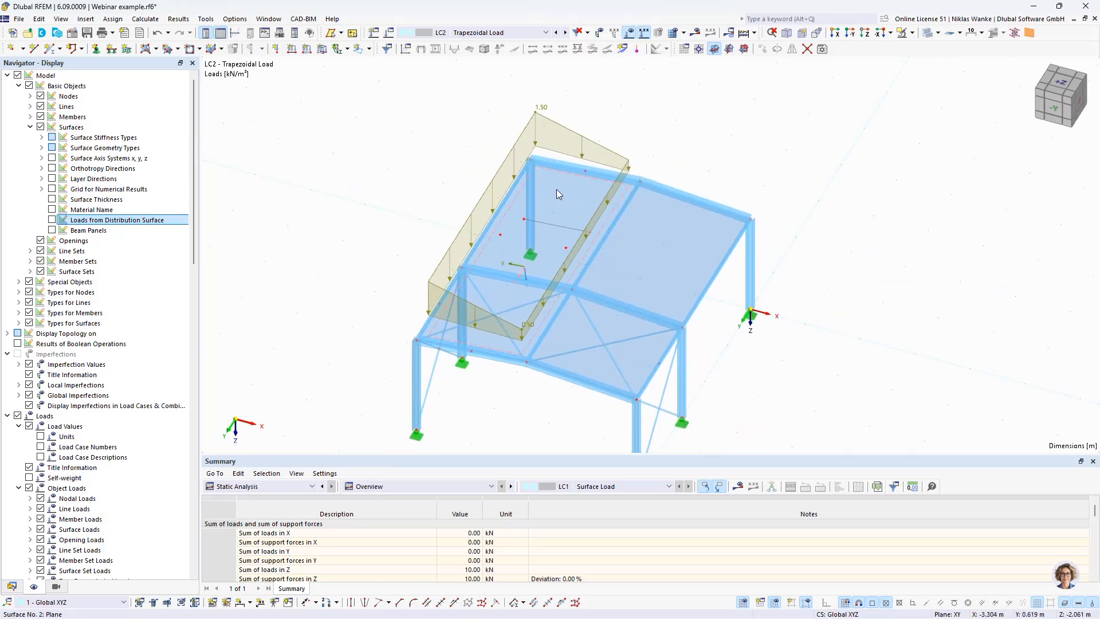
Step: Review the load transfer direction, distribution and loaded members of surface 2 beside the model, leaving its settings without changes
{"action": "middle_click_drag", "start_coordinate": [554, 203], "coordinate": [824, 192]}
{"action": "double_click", "coordinate": [830, 188]}
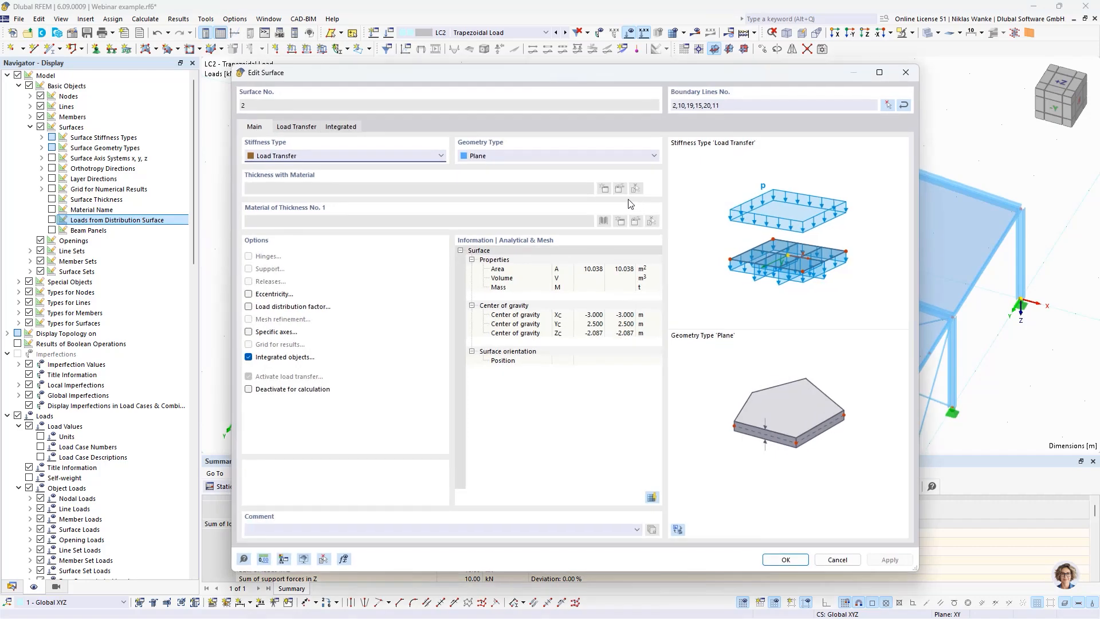
{"action": "left_click_drag", "start_coordinate": [917, 572], "coordinate": [780, 571]}
{"action": "left_click_drag", "start_coordinate": [542, 77], "coordinate": [402, 63]}
{"action": "left_click", "coordinate": [155, 114]}
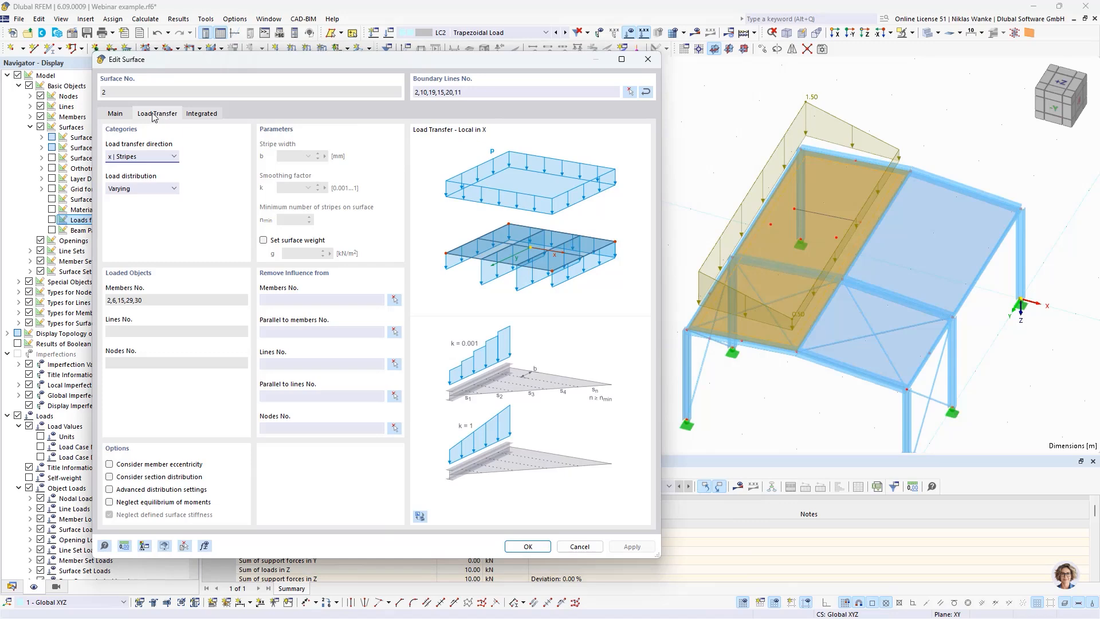
{"action": "left_click_drag", "start_coordinate": [308, 68], "coordinate": [261, 66]}
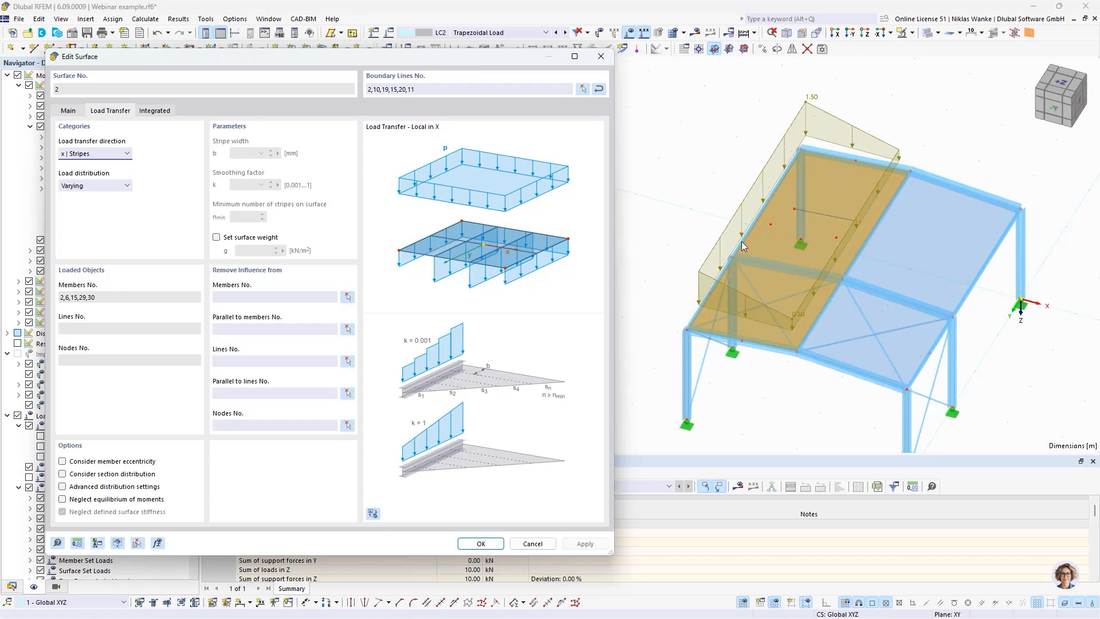
{"action": "left_click", "coordinate": [601, 56]}
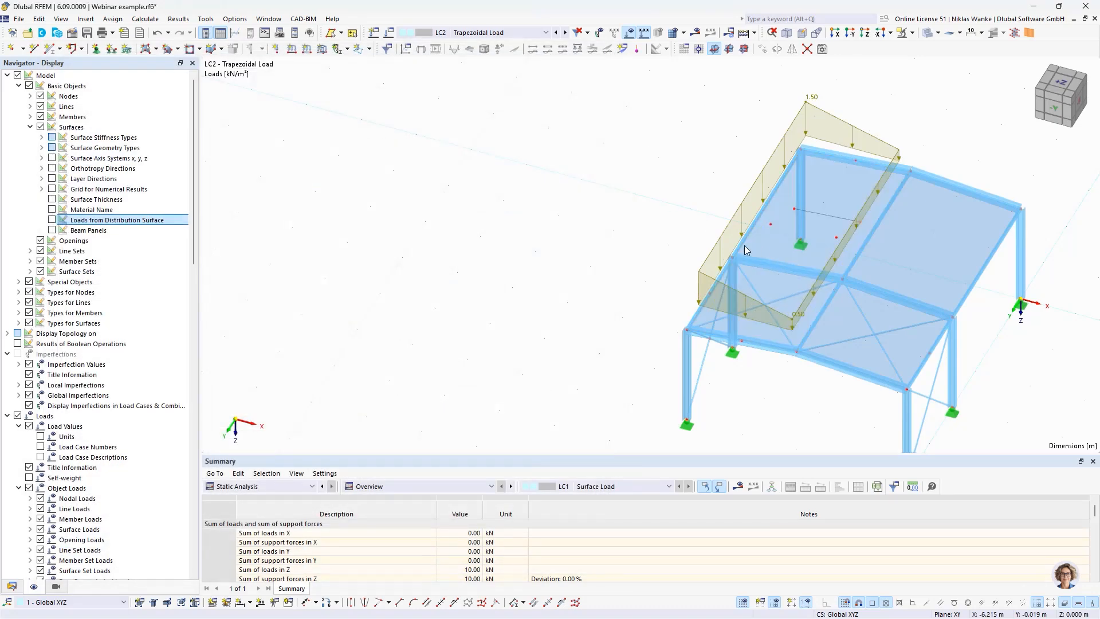
Step: Examine the trapezoidal surface load on surface 2 up close, including its local axes, load edges and the bracing beneath it
{"action": "scroll", "coordinate": [816, 263], "scroll_direction": "up", "scroll_amount": 5}
{"action": "middle_click_drag", "start_coordinate": [671, 259], "coordinate": [659, 279], "text": "ctrl"}
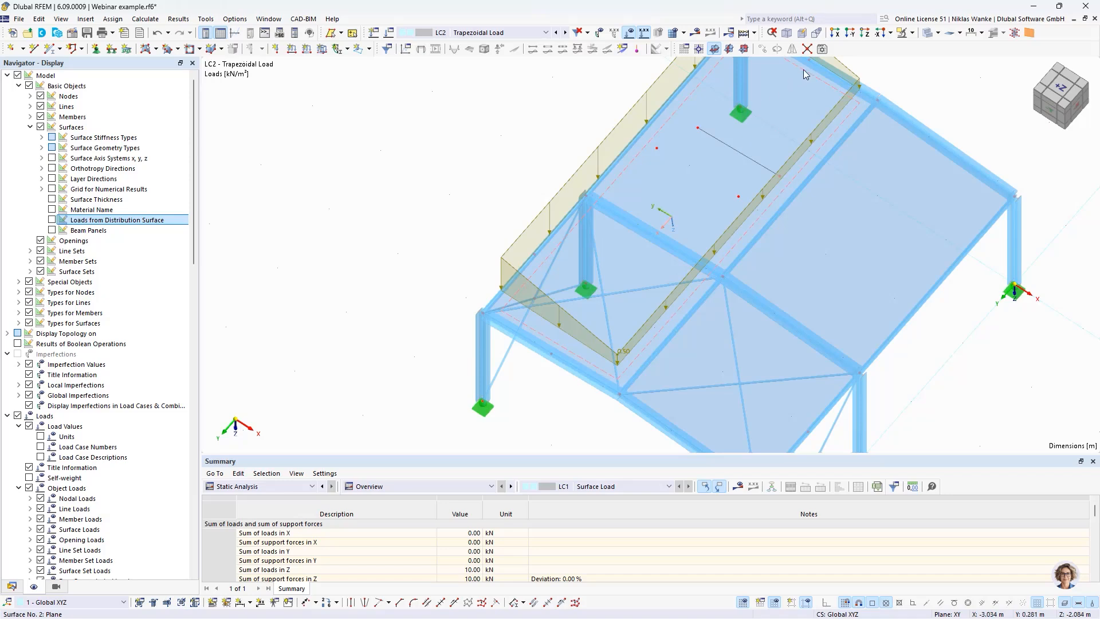
{"action": "middle_click_drag", "start_coordinate": [705, 170], "coordinate": [659, 203]}
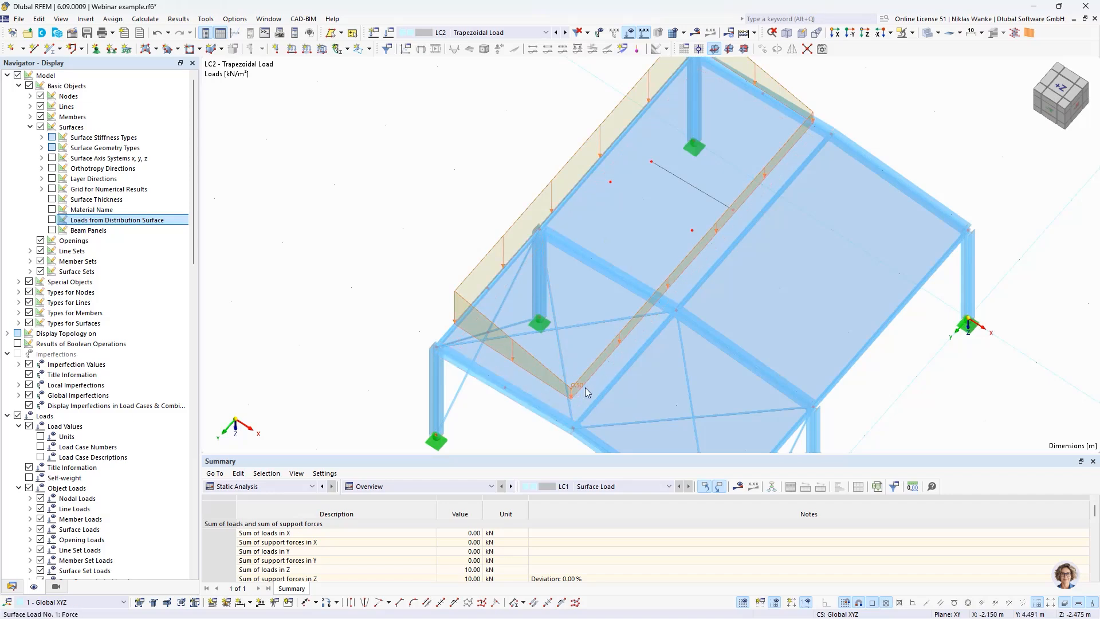
{"action": "scroll", "coordinate": [548, 424], "scroll_direction": "up", "scroll_amount": 2}
{"action": "middle_click_drag", "start_coordinate": [550, 425], "coordinate": [511, 428], "text": "ctrl"}
{"action": "scroll", "coordinate": [509, 427], "scroll_direction": "down", "scroll_amount": 1}
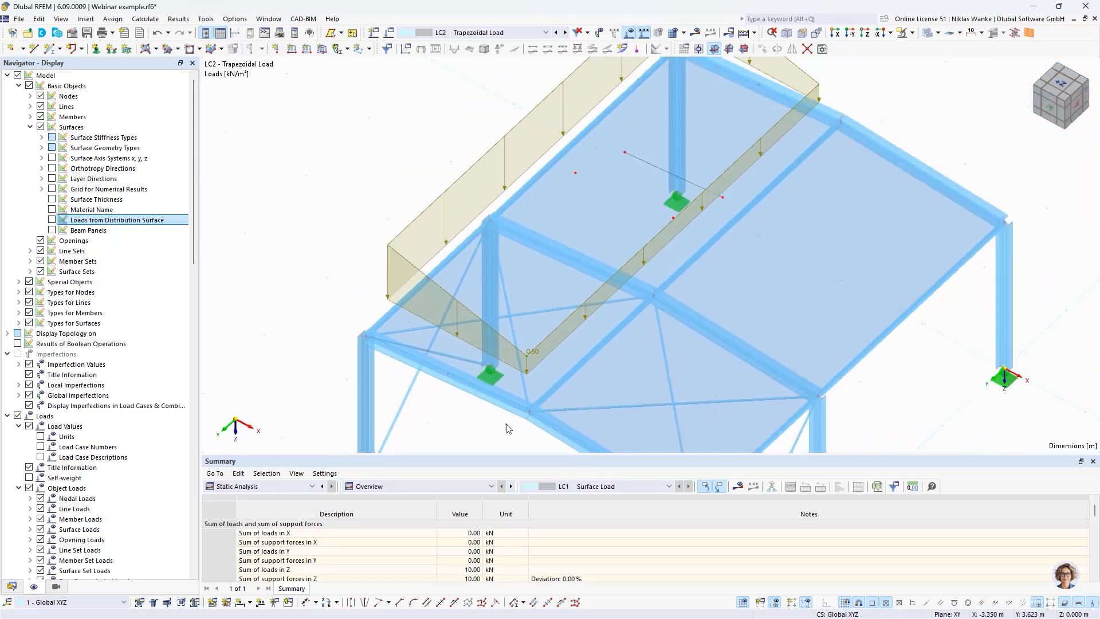
{"action": "left_click", "coordinate": [529, 355]}
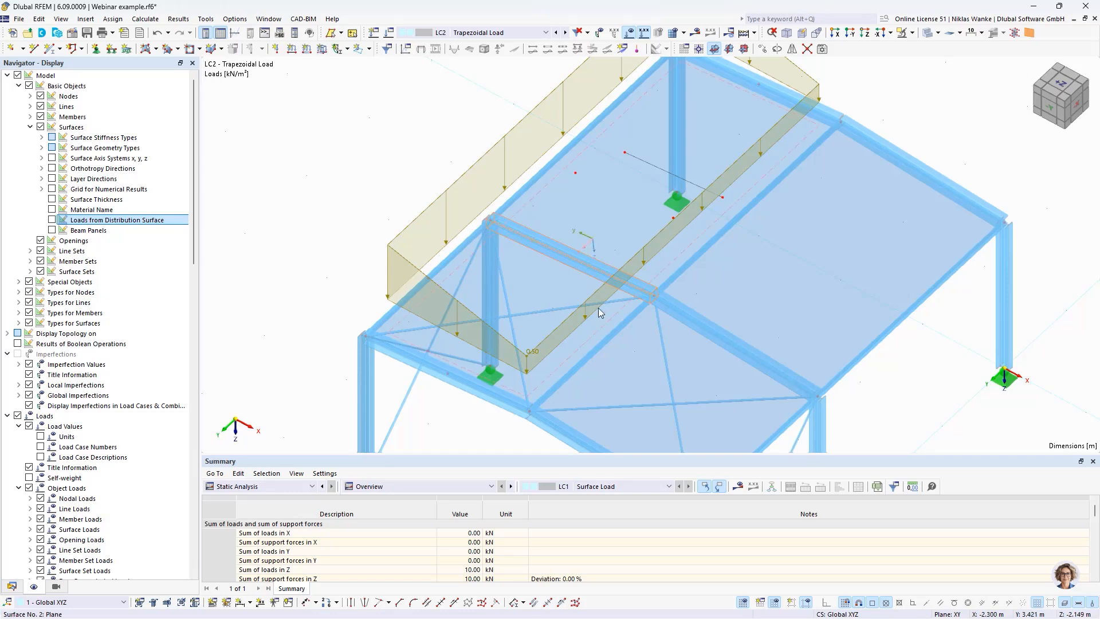
{"action": "left_click", "coordinate": [533, 313]}
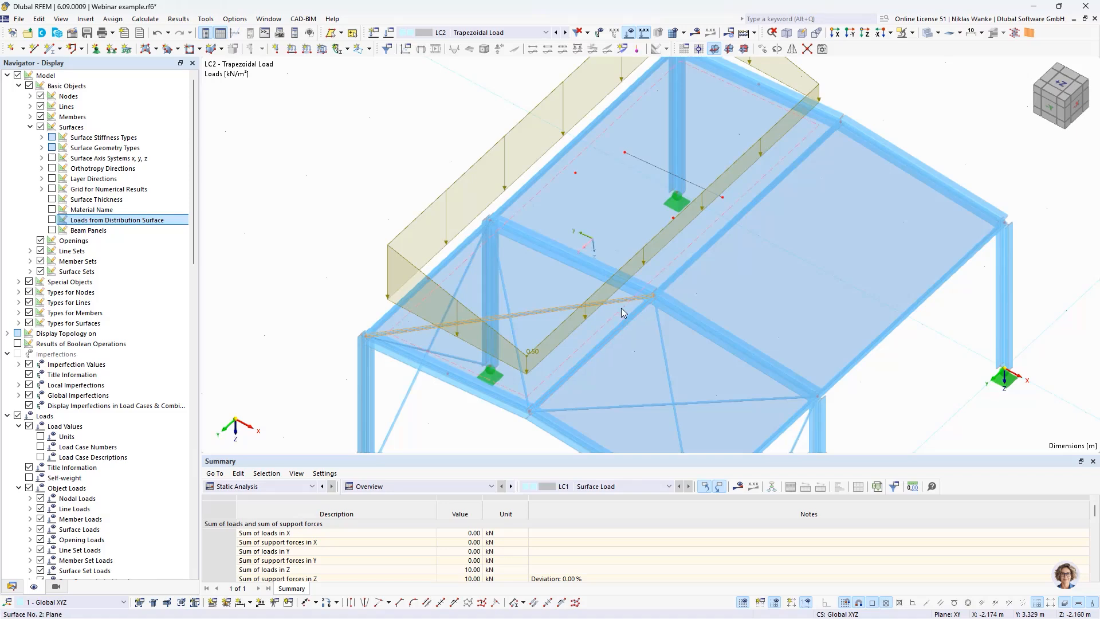
{"action": "middle_click_drag", "start_coordinate": [576, 363], "coordinate": [771, 392]}
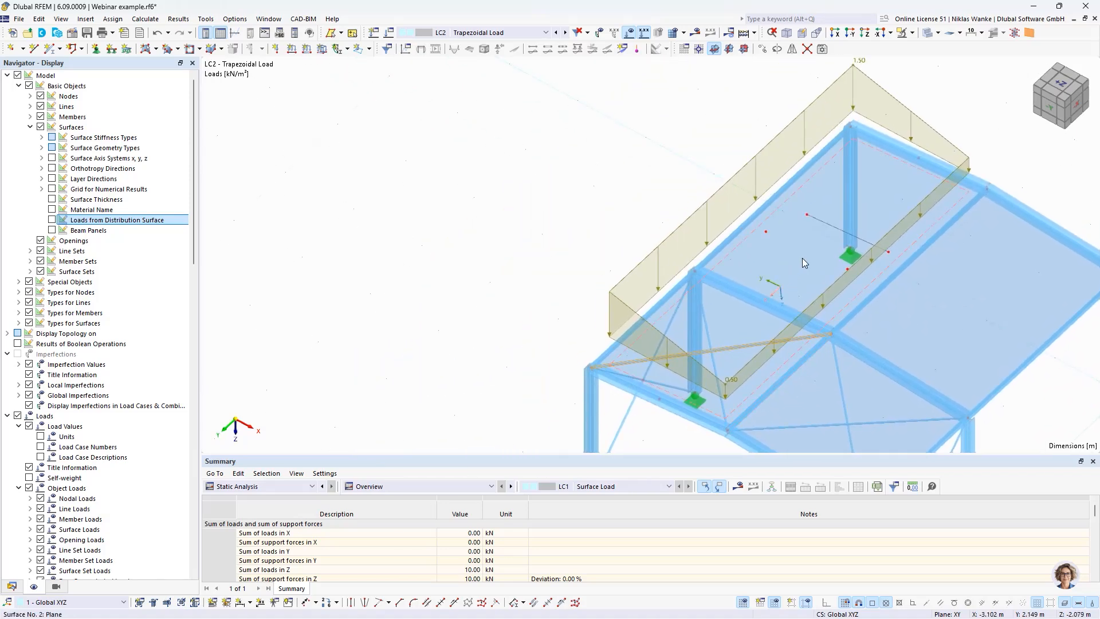
Step: Show the loads from distribution surface again for LC2 and inspect the member loads produced by surface 2
{"action": "double_click", "coordinate": [802, 259]}
{"action": "left_click", "coordinate": [607, 57]}
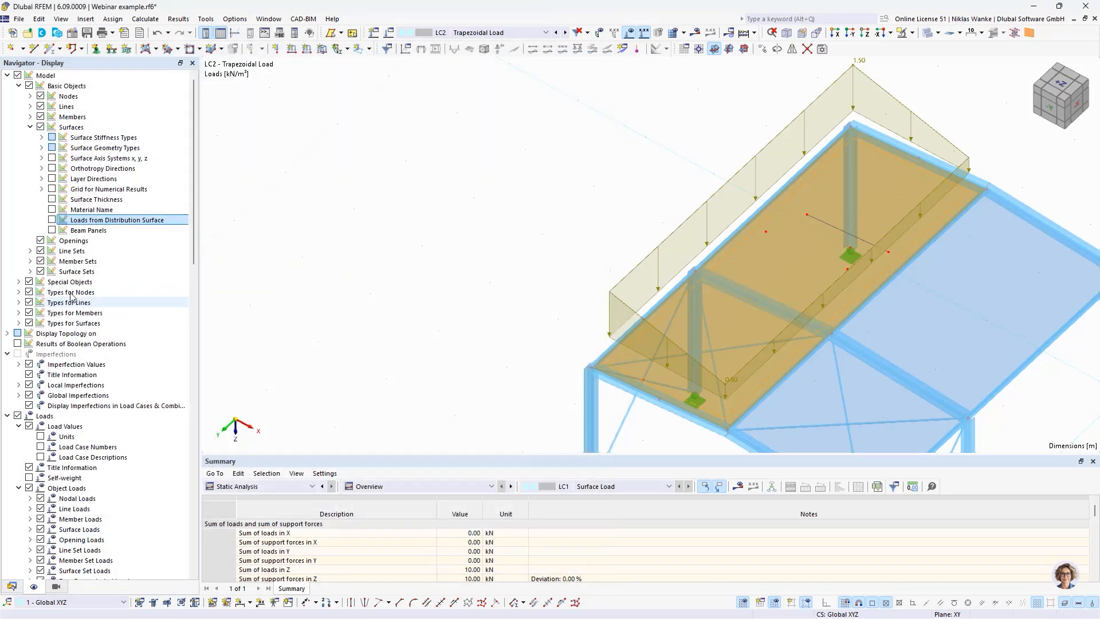
{"action": "left_click", "coordinate": [52, 222]}
{"action": "left_click", "coordinate": [555, 233]}
{"action": "middle_click_drag", "start_coordinate": [555, 233], "coordinate": [554, 275]}
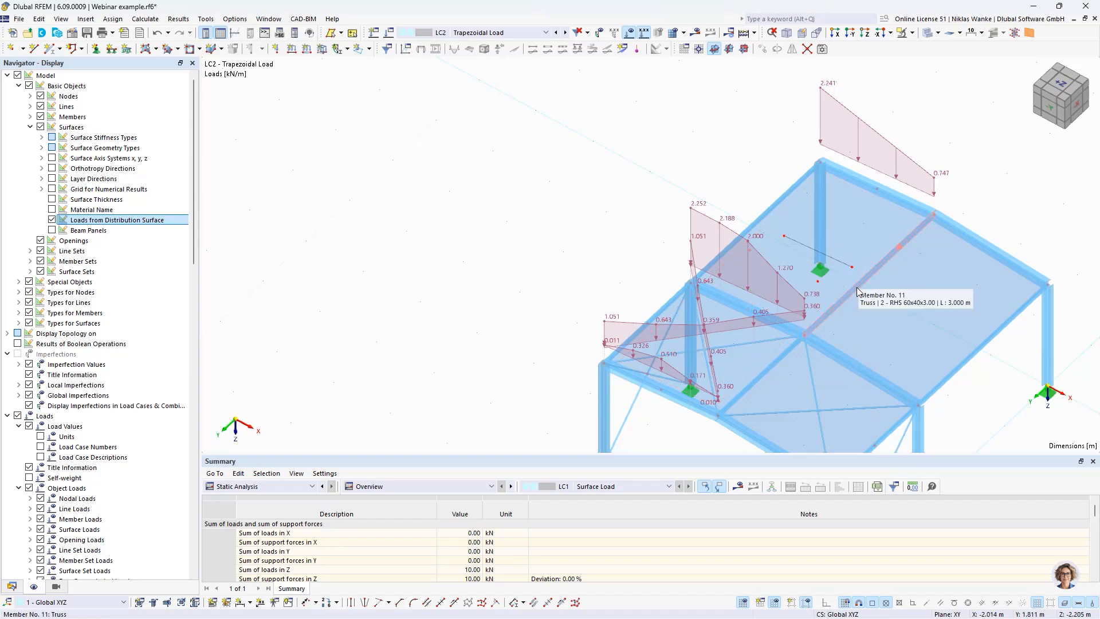
{"action": "left_click", "coordinate": [858, 233]}
Step: Change the load transfer direction of surface 2 to y | Stripes and apply it, accepting the deletion of the LC1 results
{"action": "double_click", "coordinate": [639, 281]}
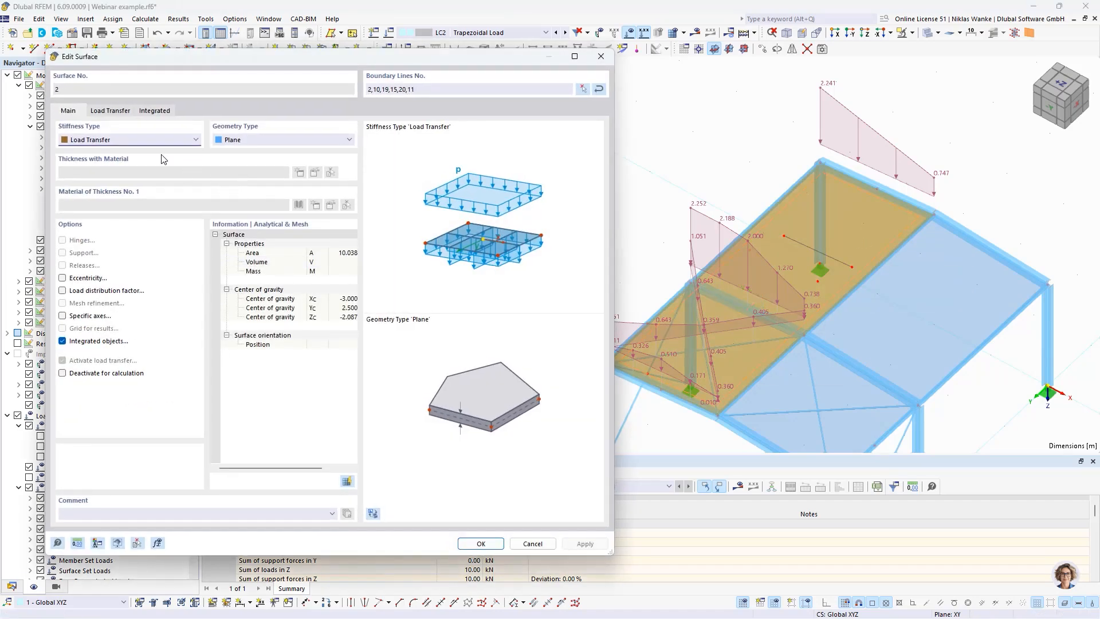
{"action": "left_click", "coordinate": [111, 111]}
{"action": "left_click", "coordinate": [83, 155]}
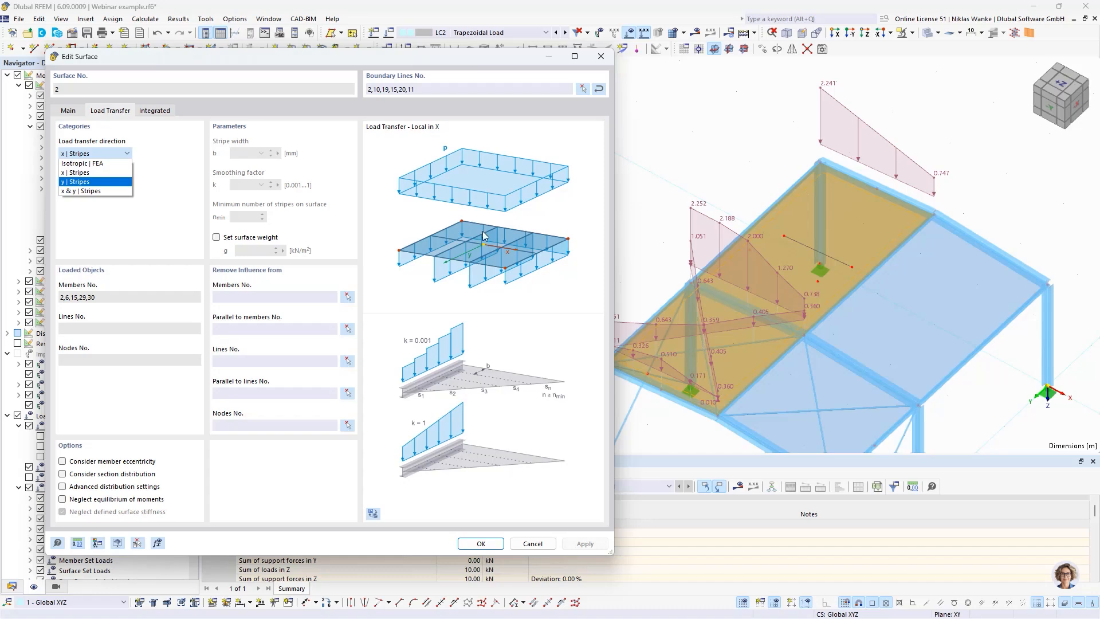
{"action": "left_click", "coordinate": [71, 182]}
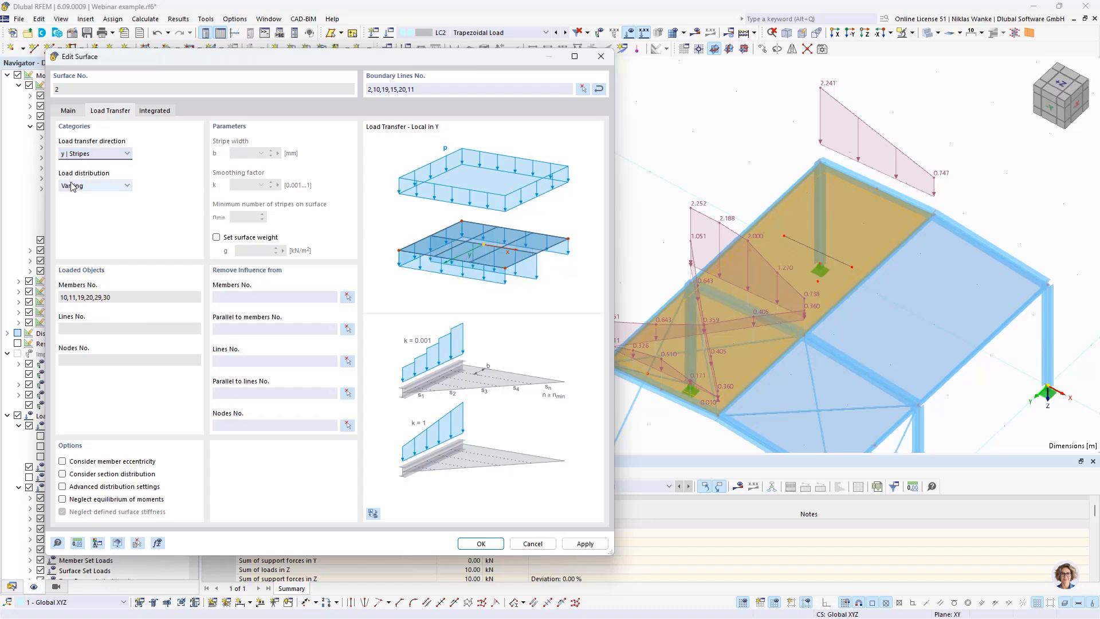
{"action": "left_click", "coordinate": [588, 544]}
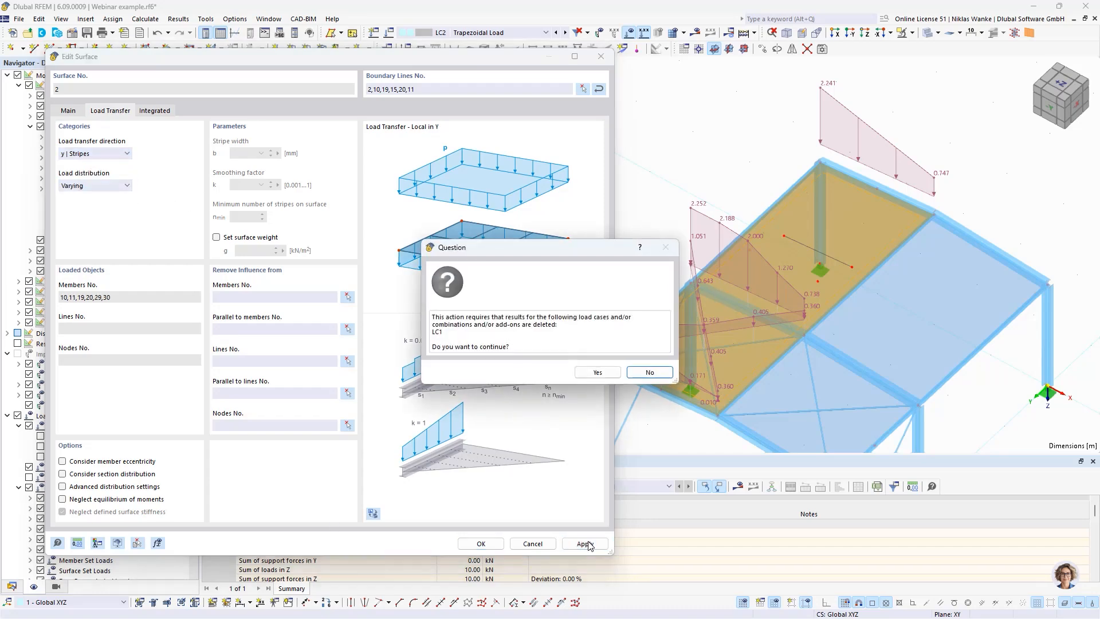
{"action": "left_click", "coordinate": [597, 373]}
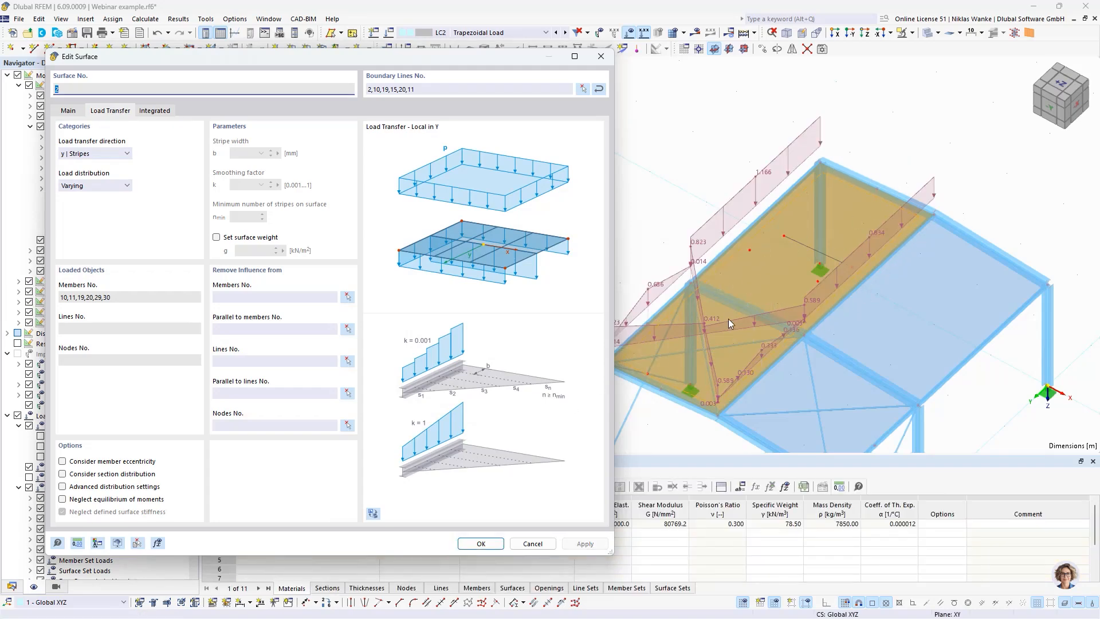
Step: Set the load transfer direction of surface 2 to x & y | Stripes and apply the change
{"action": "left_click", "coordinate": [115, 154]}
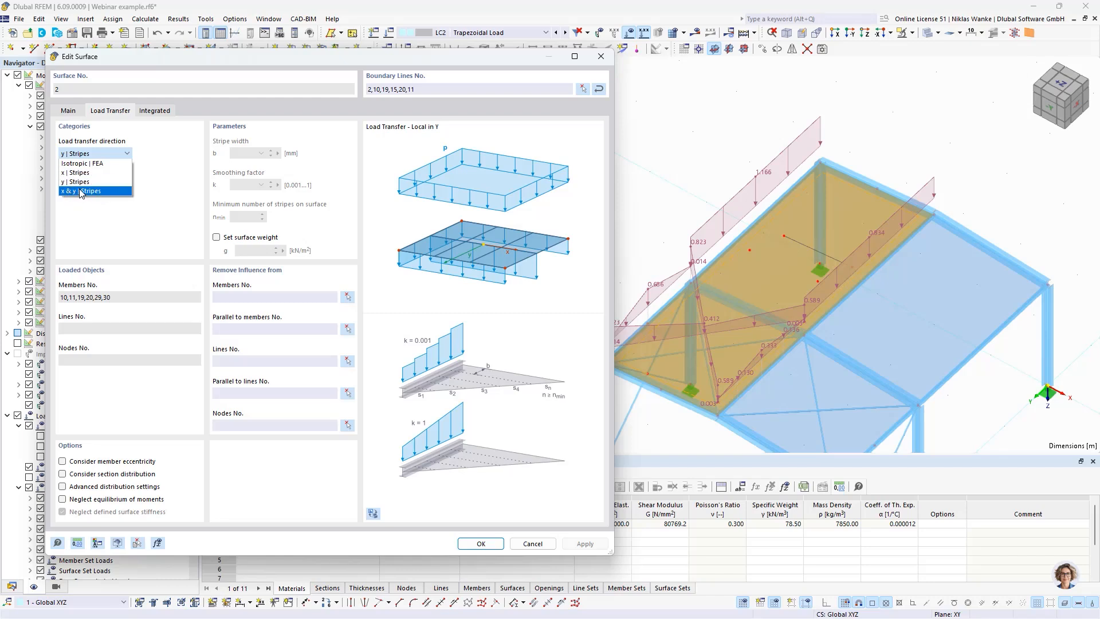
{"action": "left_click", "coordinate": [124, 232]}
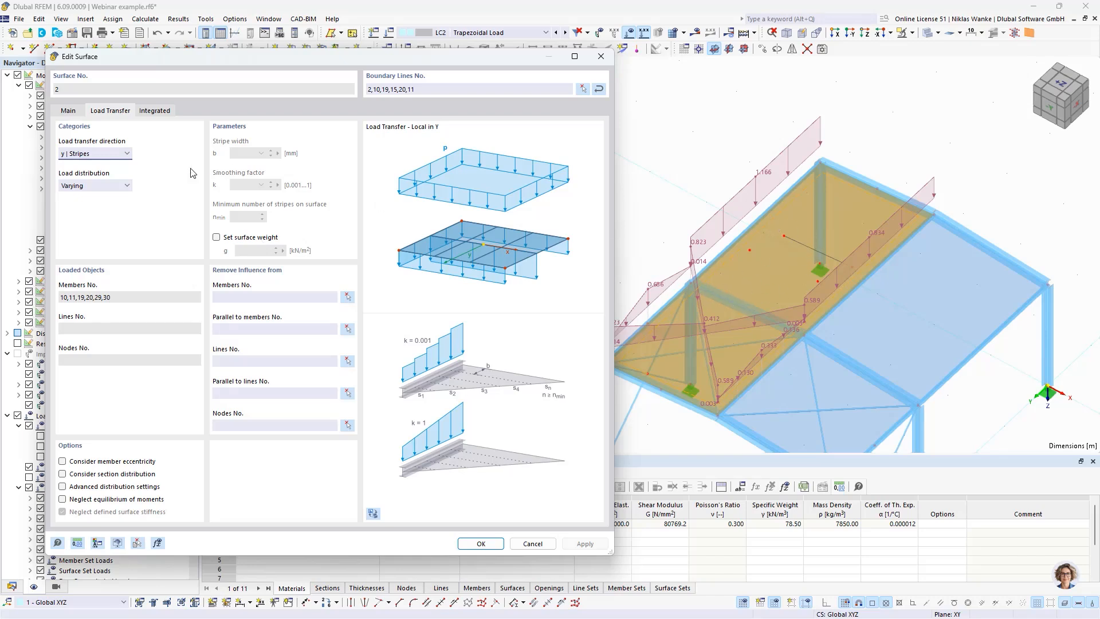
{"action": "left_click", "coordinate": [88, 154]}
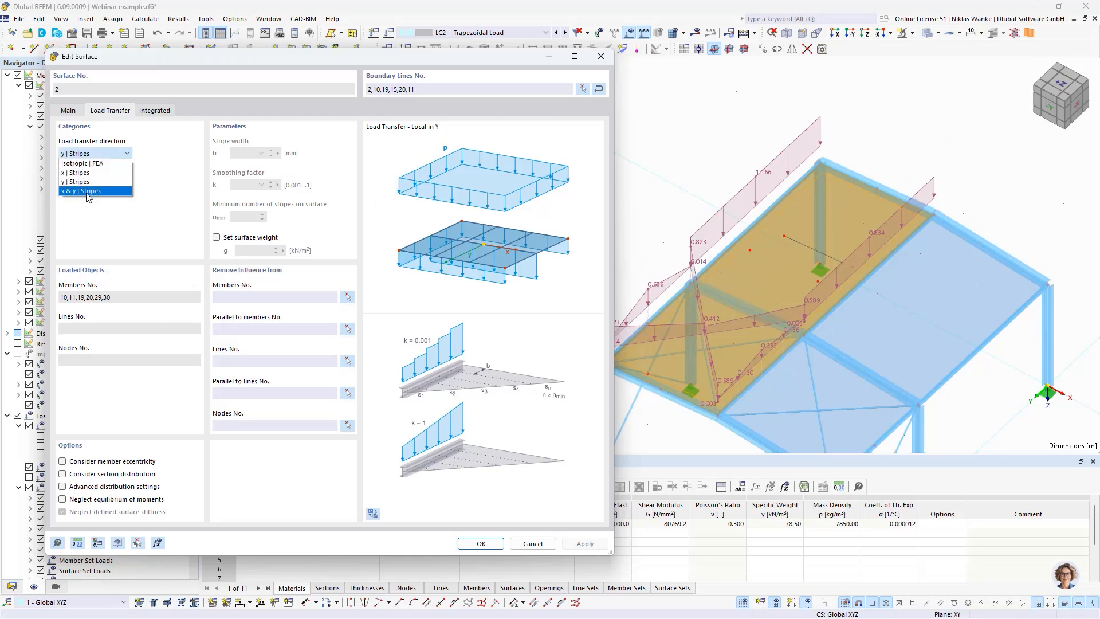
{"action": "left_click", "coordinate": [85, 190]}
{"action": "left_click", "coordinate": [585, 544]}
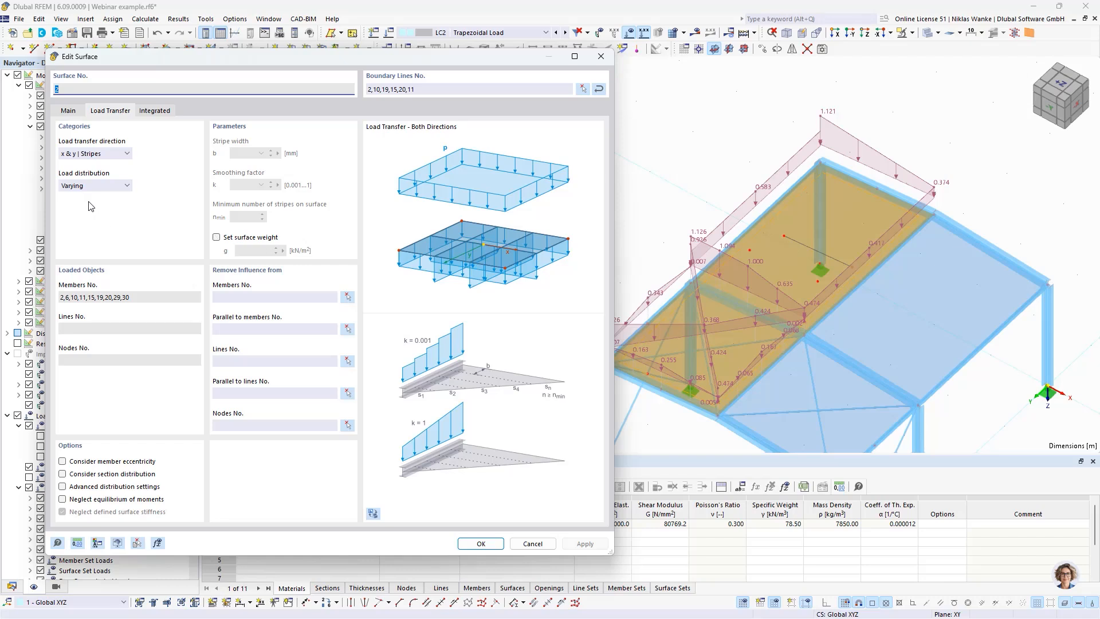
Step: Switch the load distribution of surface 2 to Uniform and apply it to compare the resulting member loads
{"action": "left_click", "coordinate": [95, 156]}
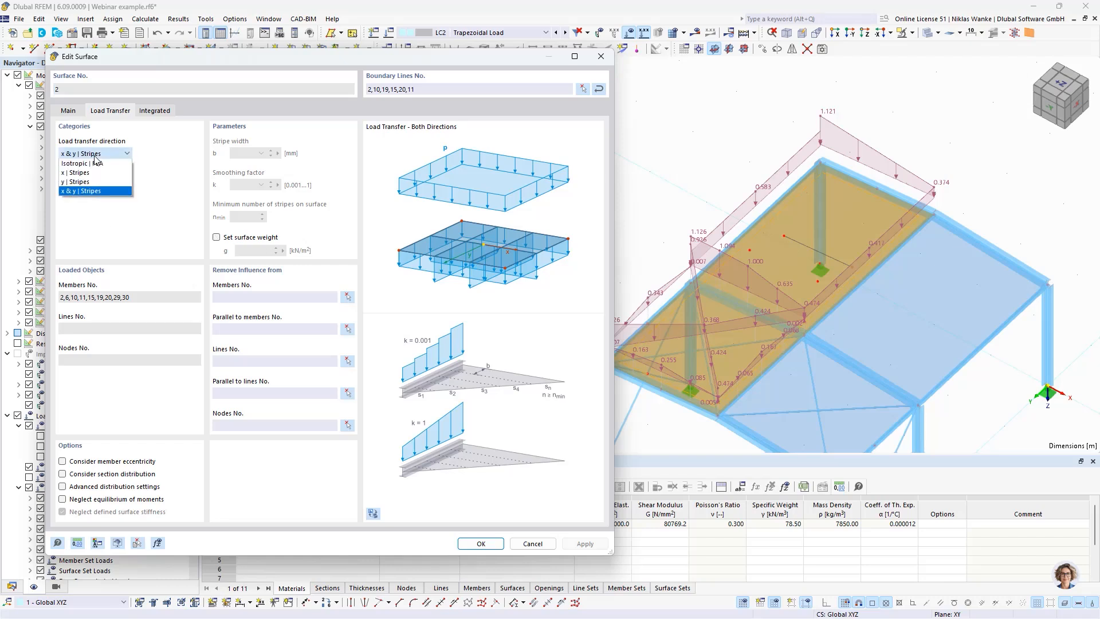
{"action": "left_click", "coordinate": [75, 185]}
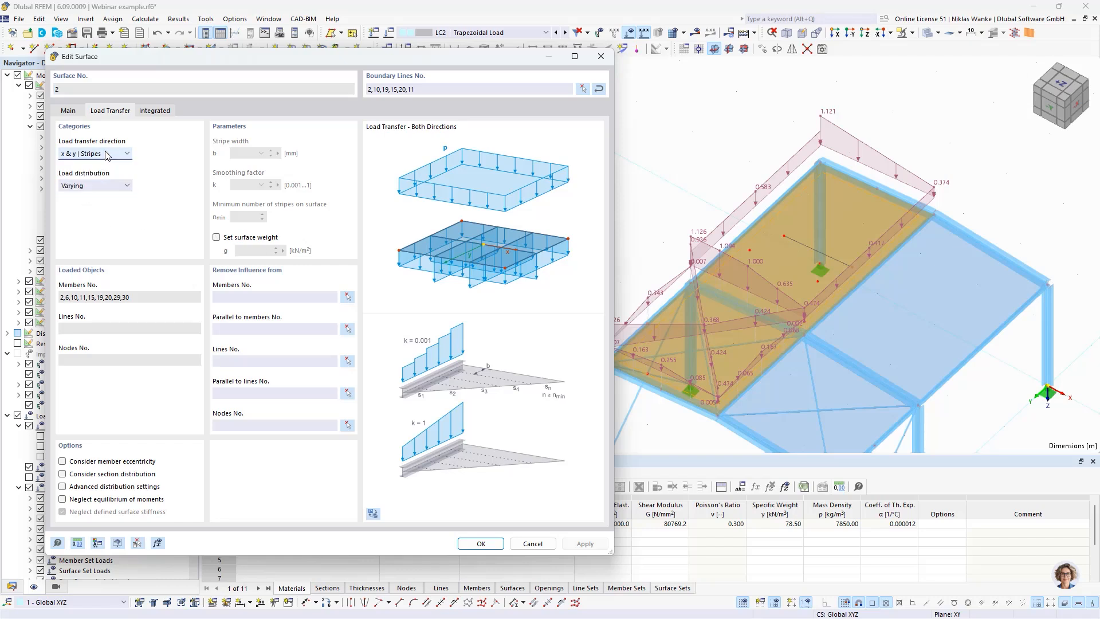
{"action": "left_click", "coordinate": [94, 189]}
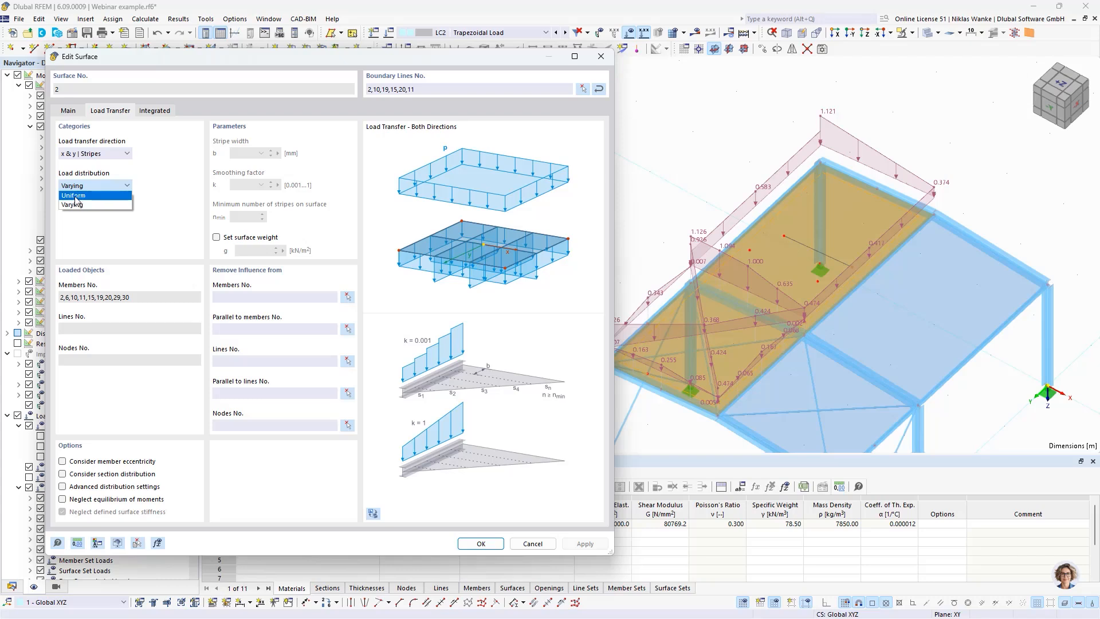
{"action": "left_click", "coordinate": [167, 198]}
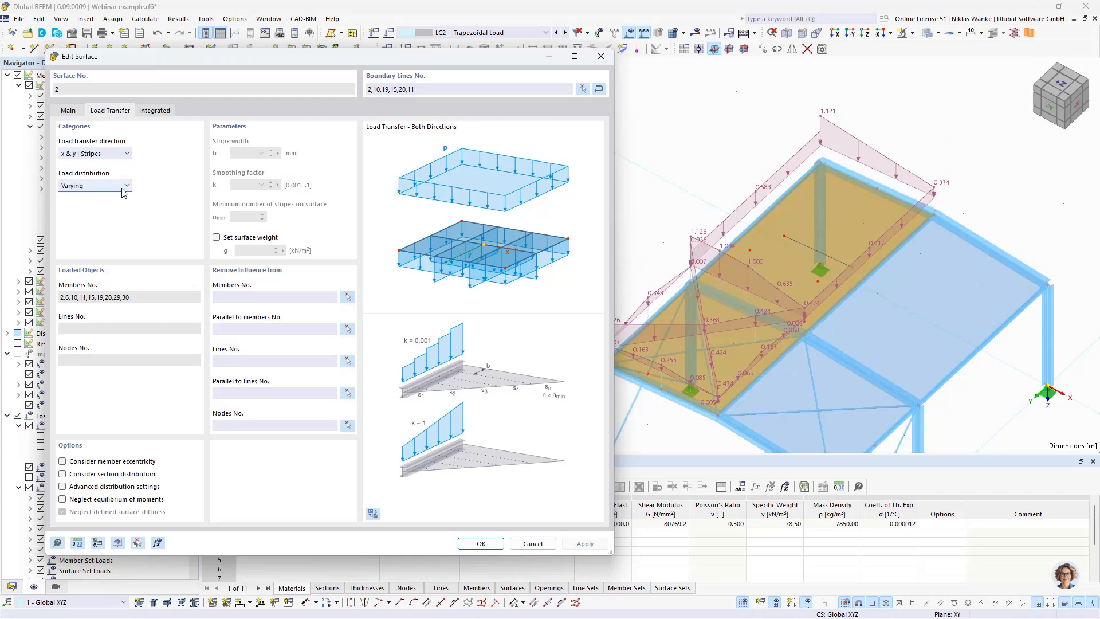
{"action": "left_click", "coordinate": [95, 189]}
{"action": "left_click", "coordinate": [92, 196]}
{"action": "left_click", "coordinate": [585, 544]}
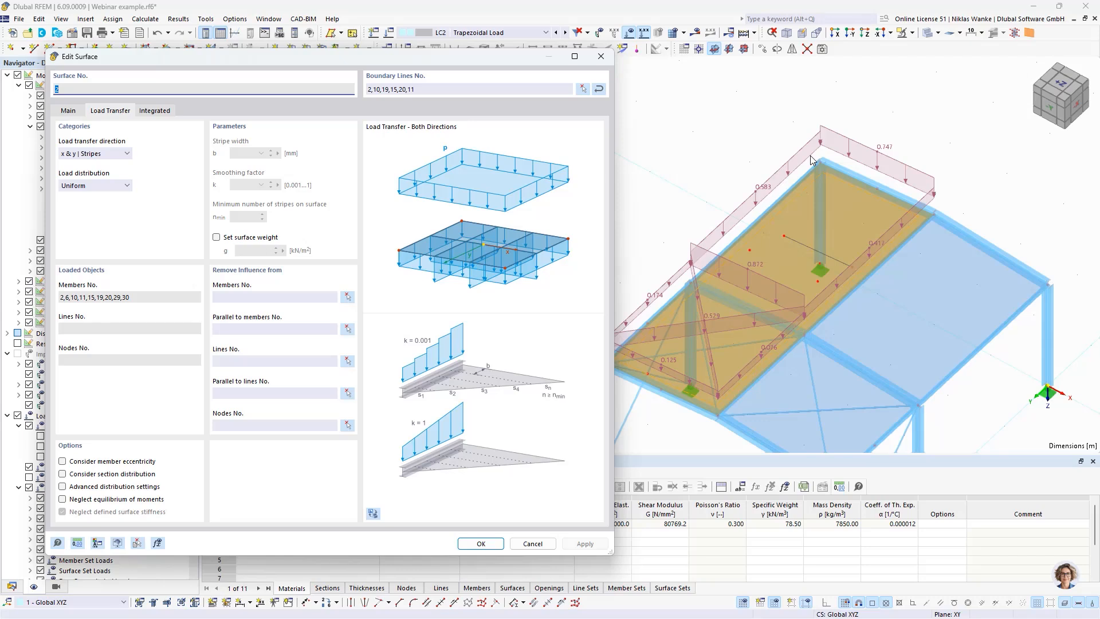
Step: Return the load distribution of surface 2 to Varying and apply the change
{"action": "left_click", "coordinate": [69, 186]}
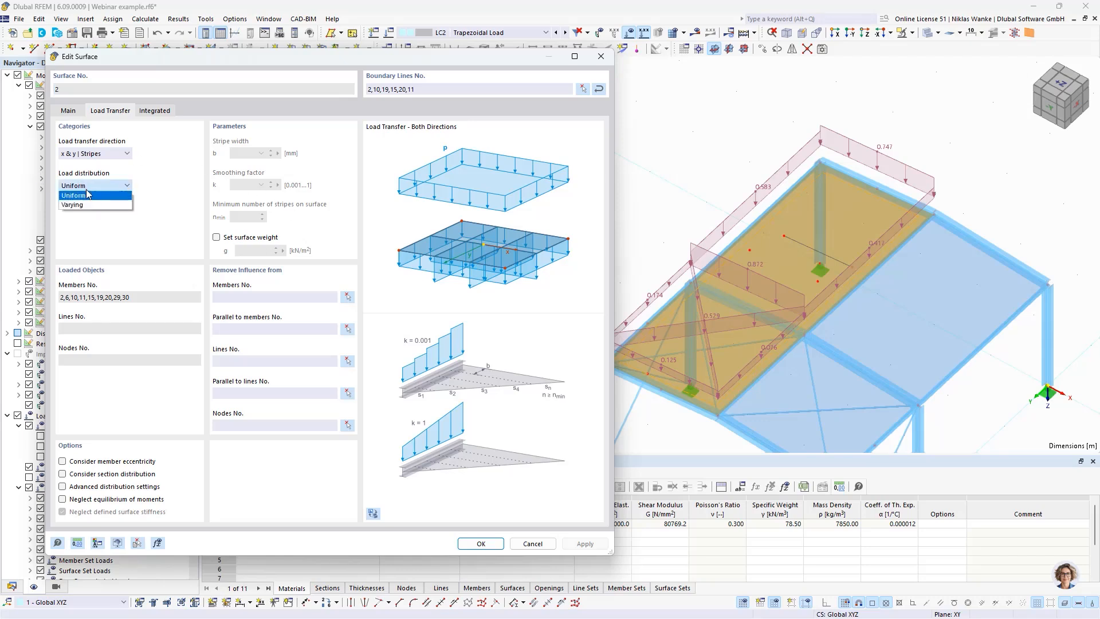
{"action": "left_click", "coordinate": [80, 205]}
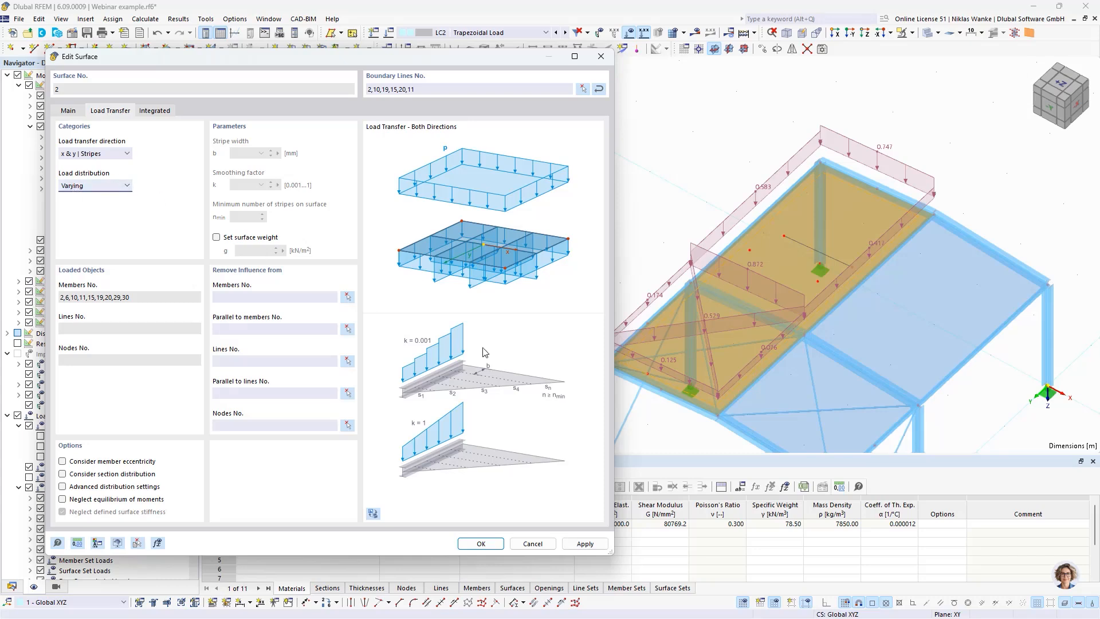
{"action": "left_click", "coordinate": [585, 543]}
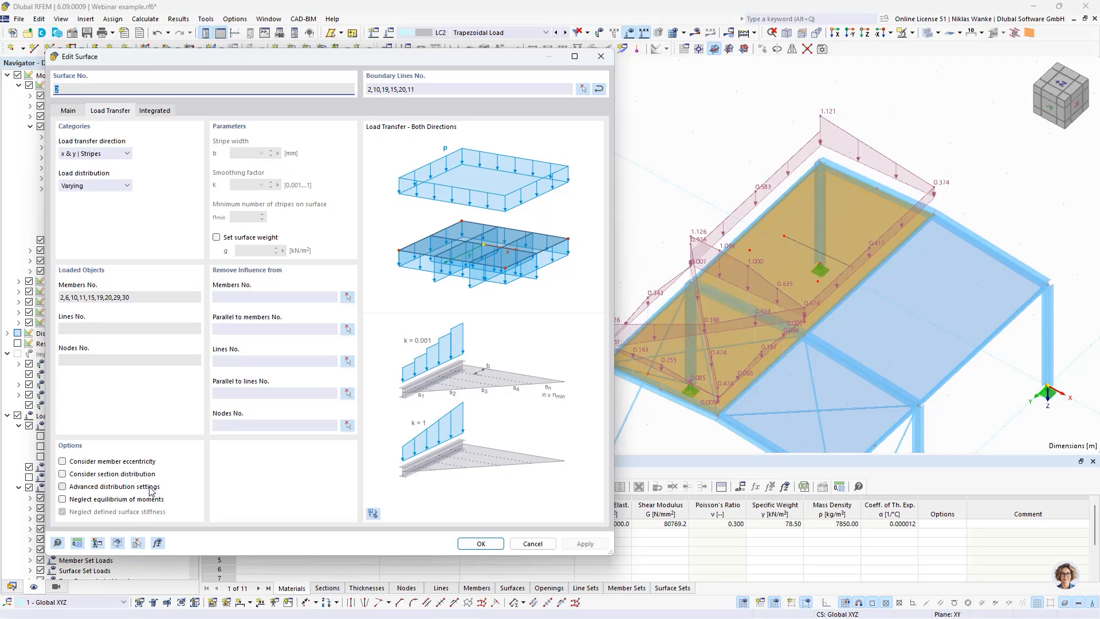
Step: Enable the advanced distribution settings for surface 2, set the stripe width to 100 mm and apply
{"action": "left_click", "coordinate": [62, 487]}
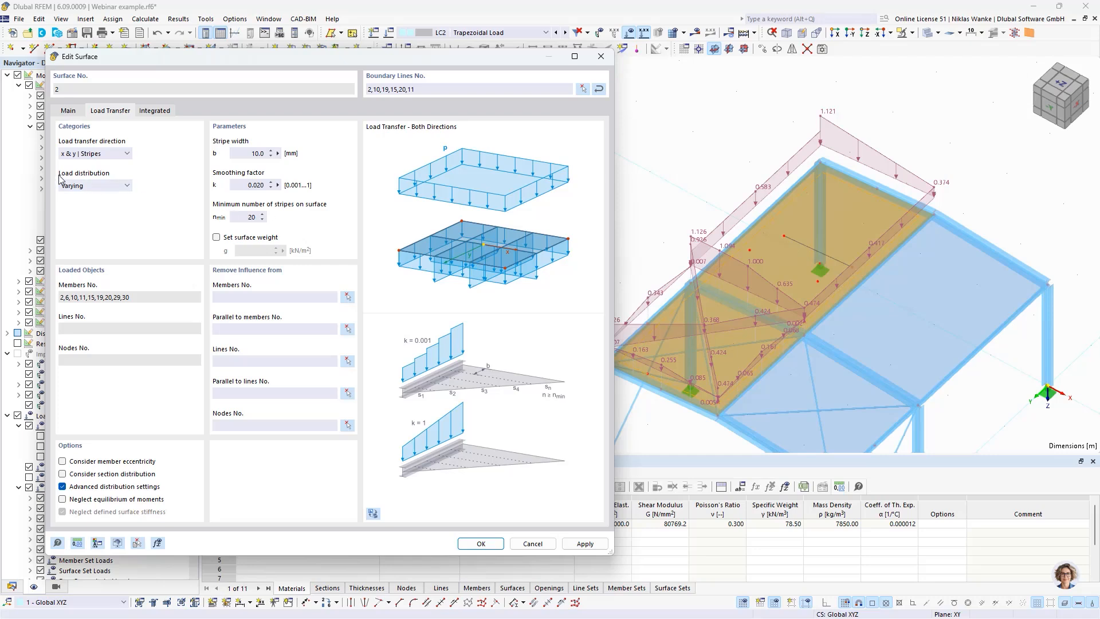
{"action": "left_click", "coordinate": [96, 156]}
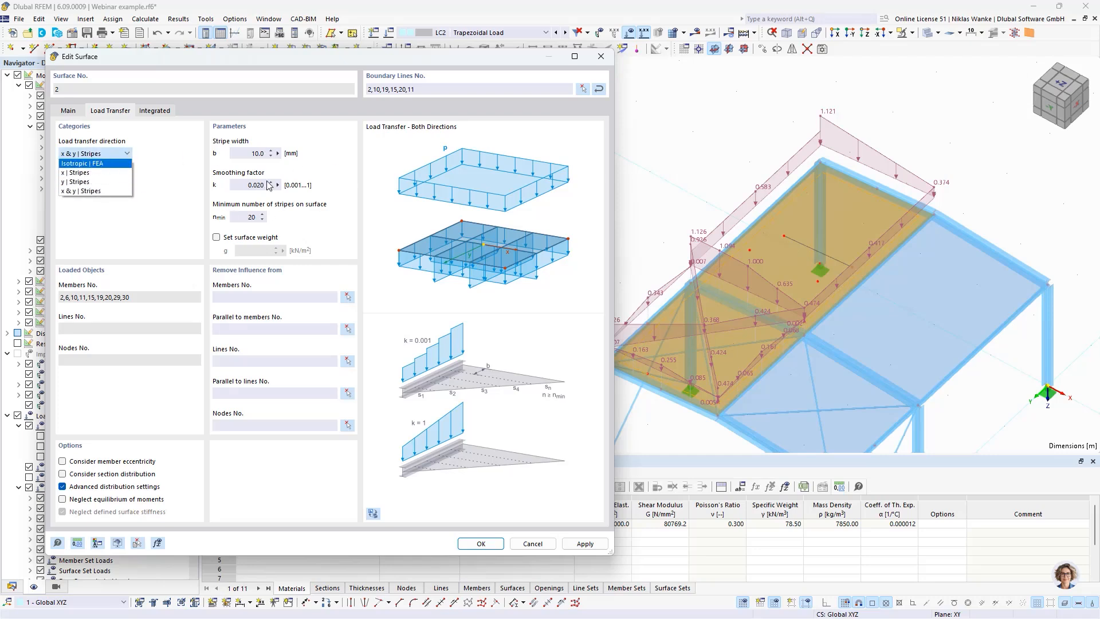
{"action": "left_click", "coordinate": [183, 191]}
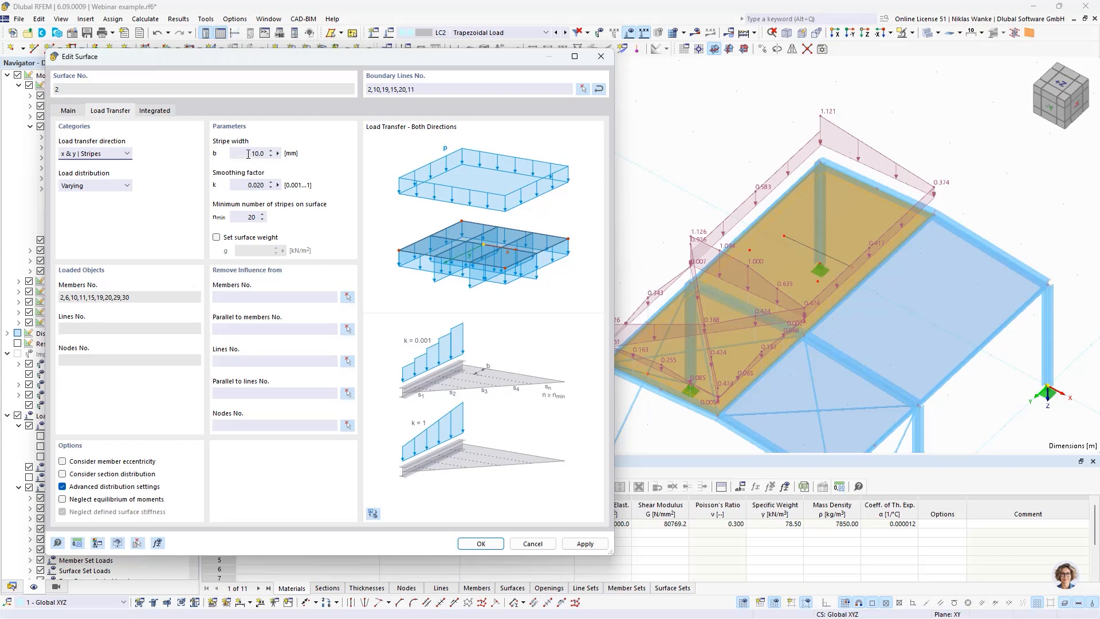
{"action": "left_click", "coordinate": [247, 153]}
{"action": "type", "text": "1"}
{"action": "left_click", "coordinate": [248, 184]}
{"action": "left_click", "coordinate": [590, 546]}
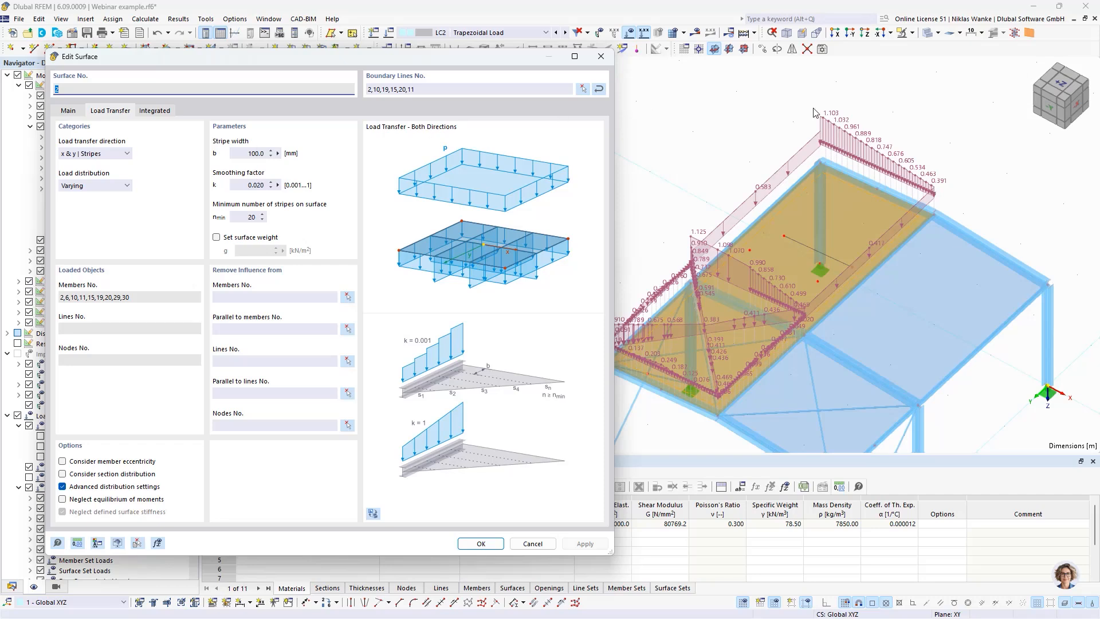
Step: Set the smoothing factor k of surface 2 to 0.500 and apply it to the member loads
{"action": "left_click", "coordinate": [303, 187]}
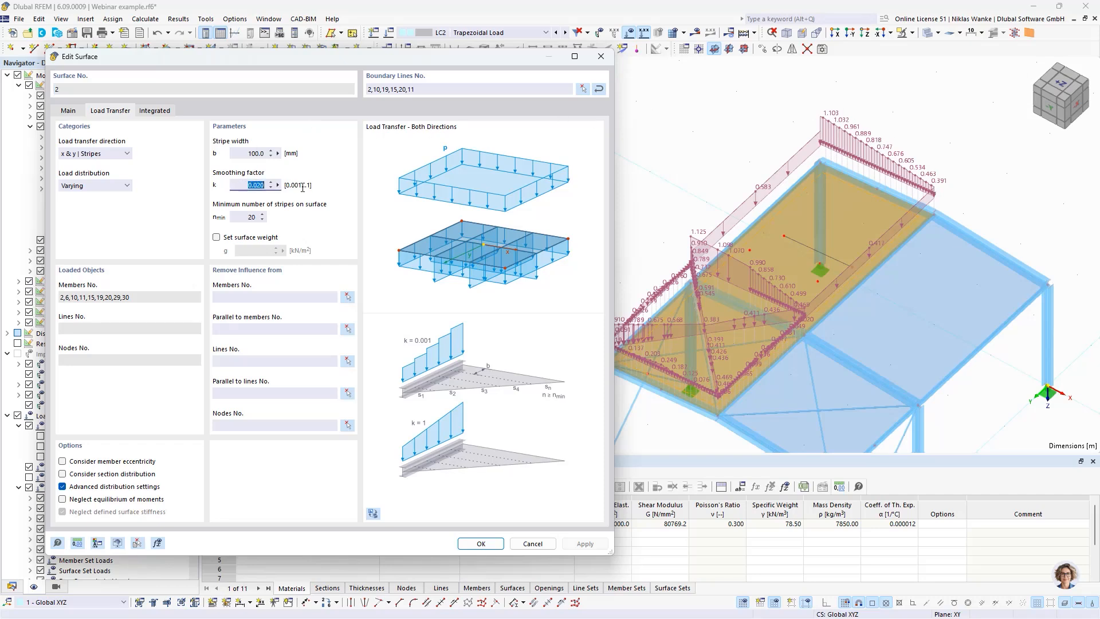
{"action": "type", "text": "0"}
{"action": "left_click", "coordinate": [585, 543]}
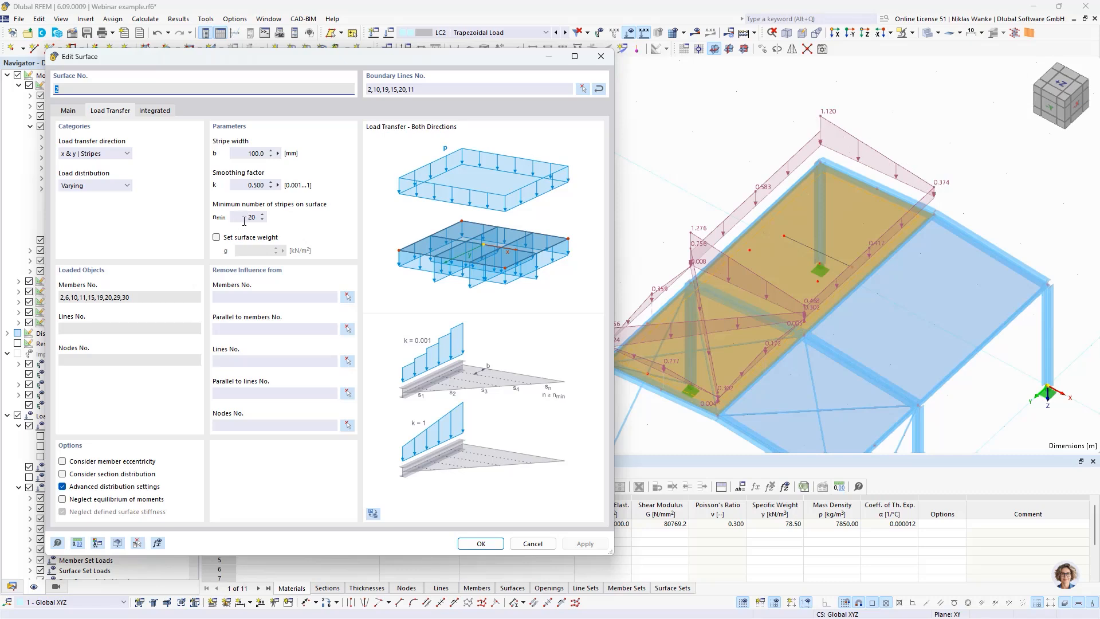
Step: Set the smoothing factor k to 0.001 and the stripe width to 1000 mm for surface 2, applying each change
{"action": "left_click_drag", "start_coordinate": [244, 187], "coordinate": [290, 185]}
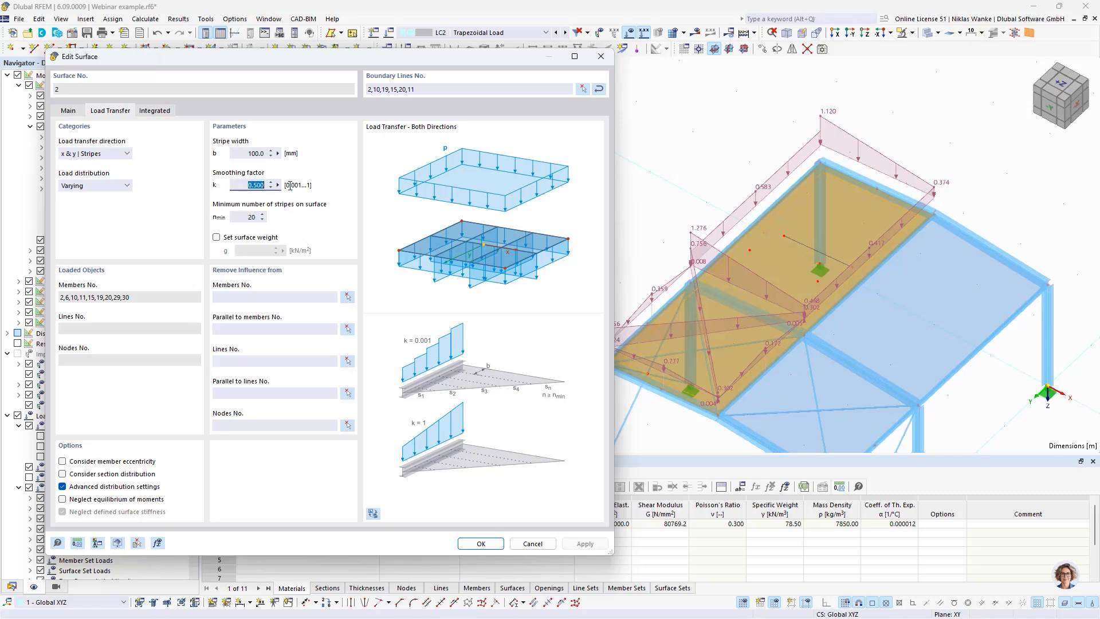
{"action": "type", "text": "0,001"}
{"action": "key", "text": "Tab"}
{"action": "left_click", "coordinate": [585, 544]}
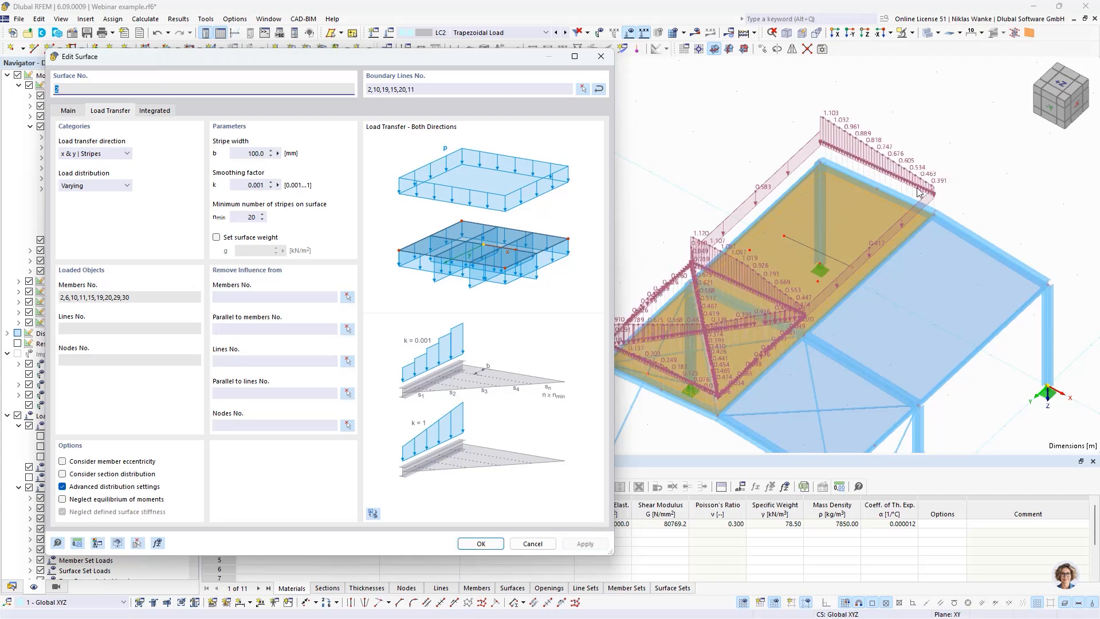
{"action": "left_click", "coordinate": [259, 153]}
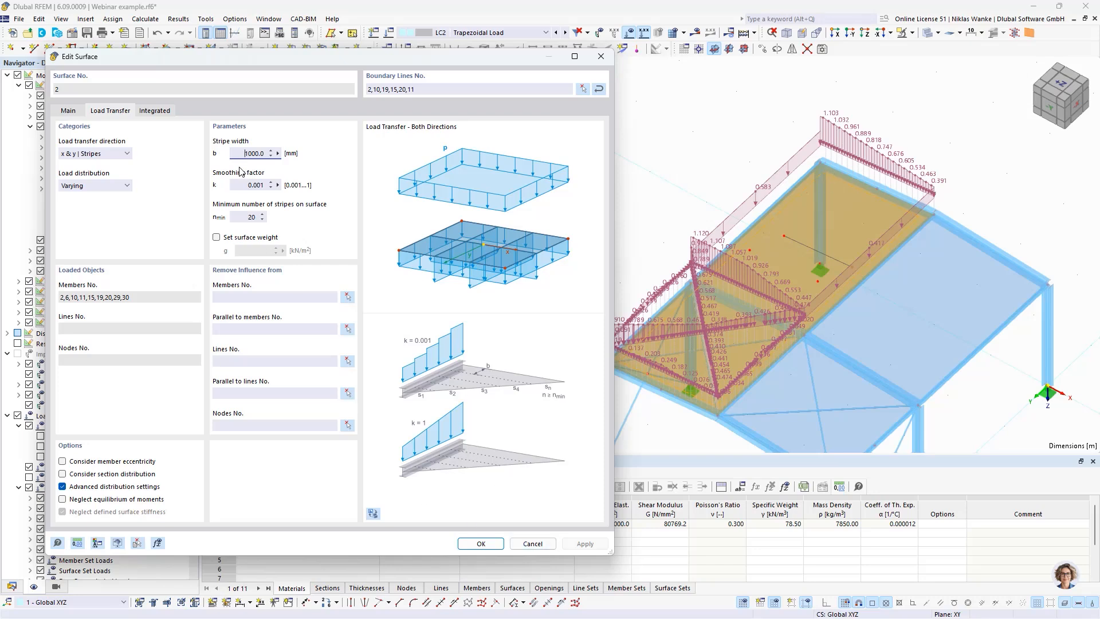
{"action": "left_click", "coordinate": [584, 543]}
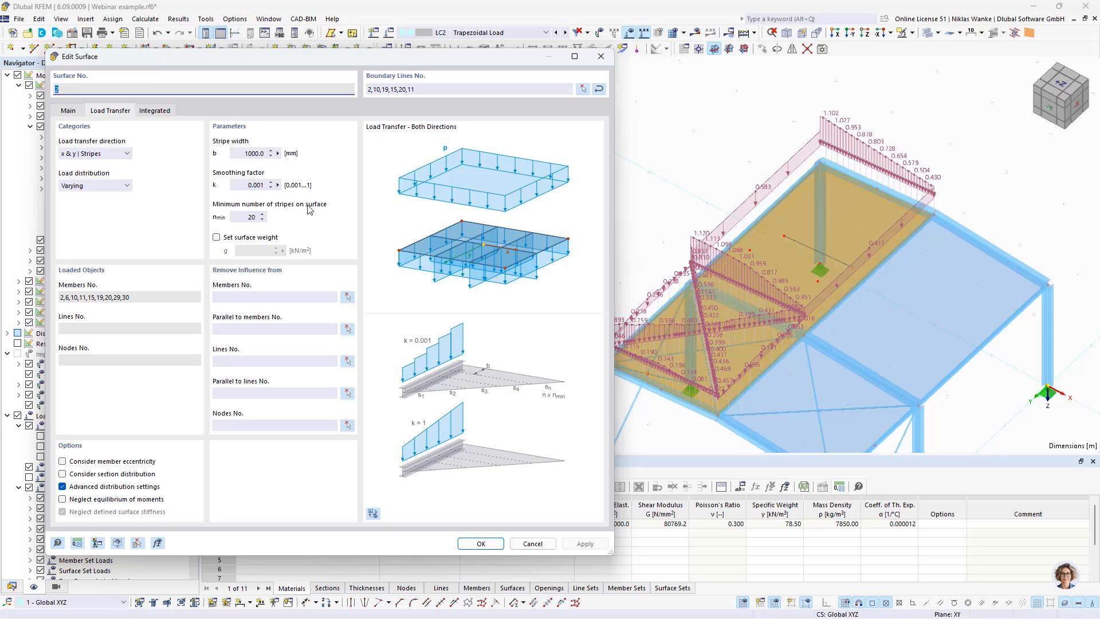
Step: Set the minimum number of stripes on surface 2 to 5 and apply the change
{"action": "left_click", "coordinate": [243, 217]}
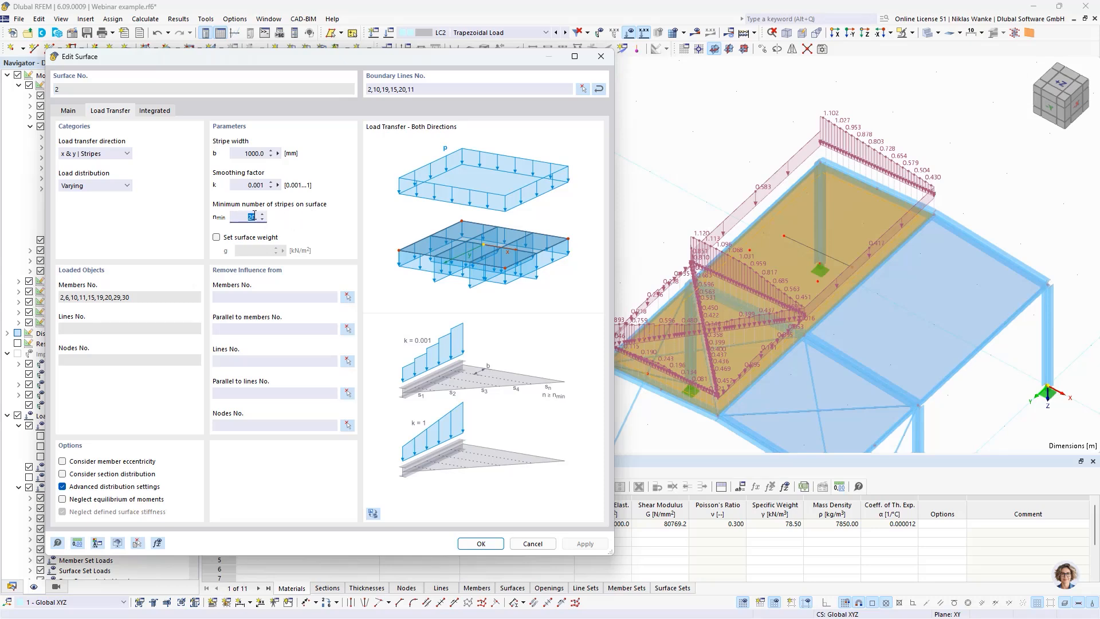
{"action": "left_click", "coordinate": [243, 184]}
{"action": "left_click", "coordinate": [239, 153]}
{"action": "left_click", "coordinate": [245, 218]}
{"action": "left_click_drag", "start_coordinate": [244, 216], "coordinate": [261, 217]}
{"action": "left_click", "coordinate": [249, 218]}
{"action": "left_click", "coordinate": [596, 544]}
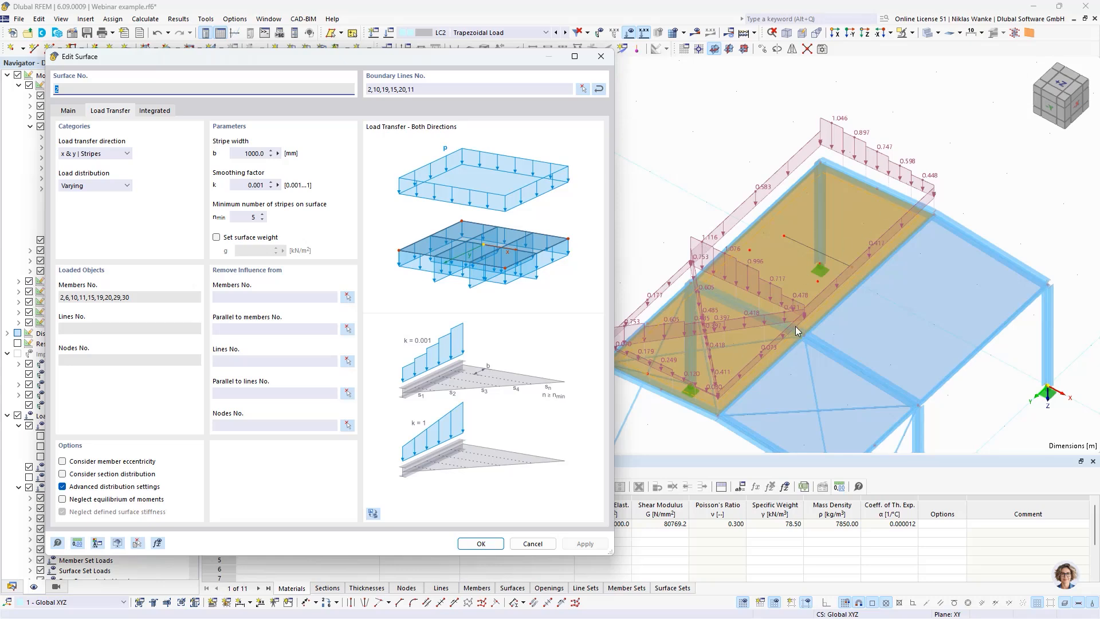
Step: Try the member eccentricity and section distribution options for surface 2 without applying them
{"action": "left_click", "coordinate": [63, 461]}
{"action": "left_click", "coordinate": [62, 474]}
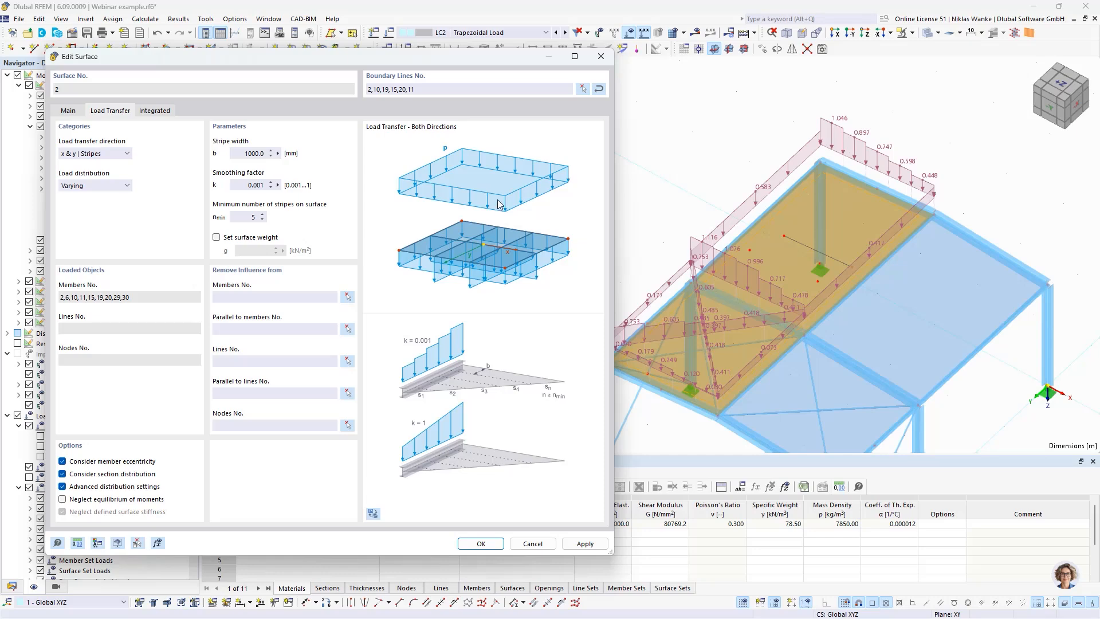
{"action": "left_click", "coordinate": [601, 56]}
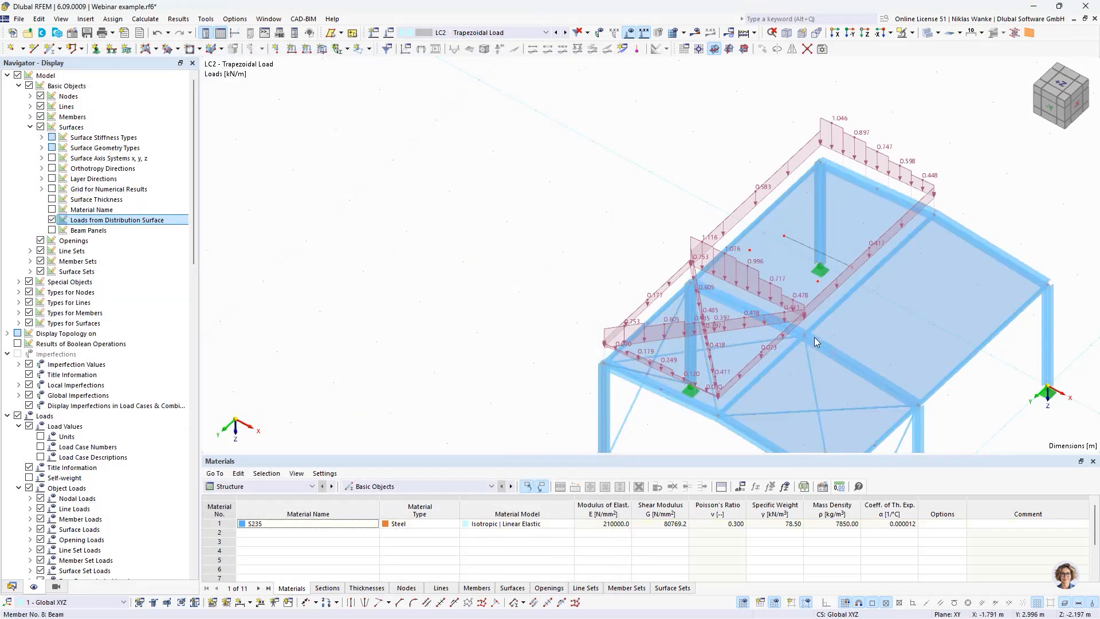
Step: Try the section distribution type Tapered at both sides on beam member 6, closing its properties without applying
{"action": "double_click", "coordinate": [720, 310]}
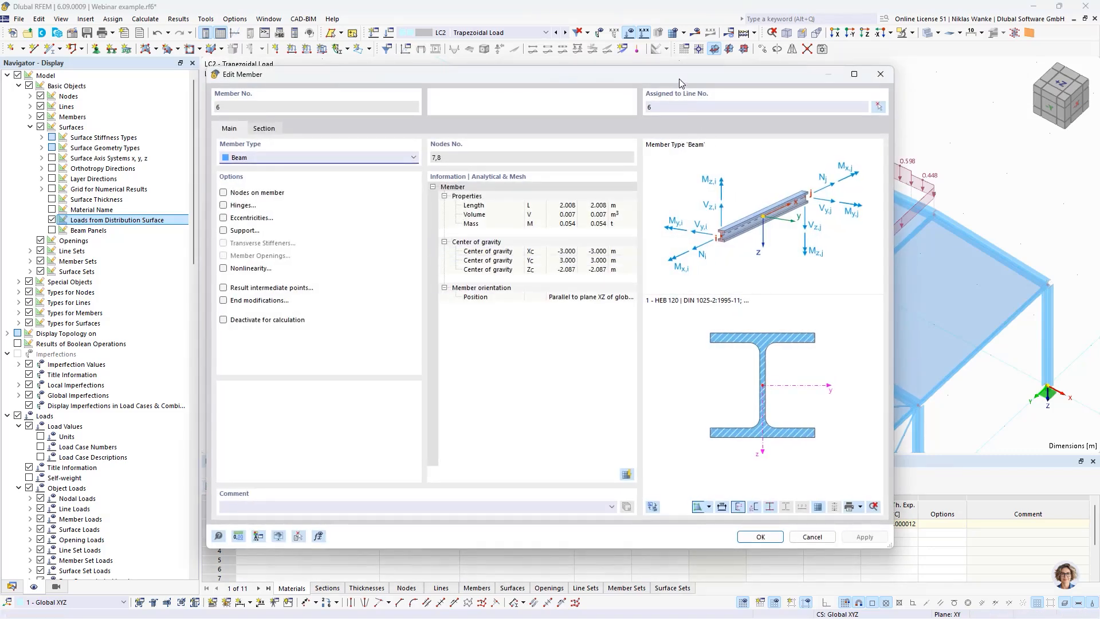
{"action": "left_click_drag", "start_coordinate": [679, 78], "coordinate": [704, 84]}
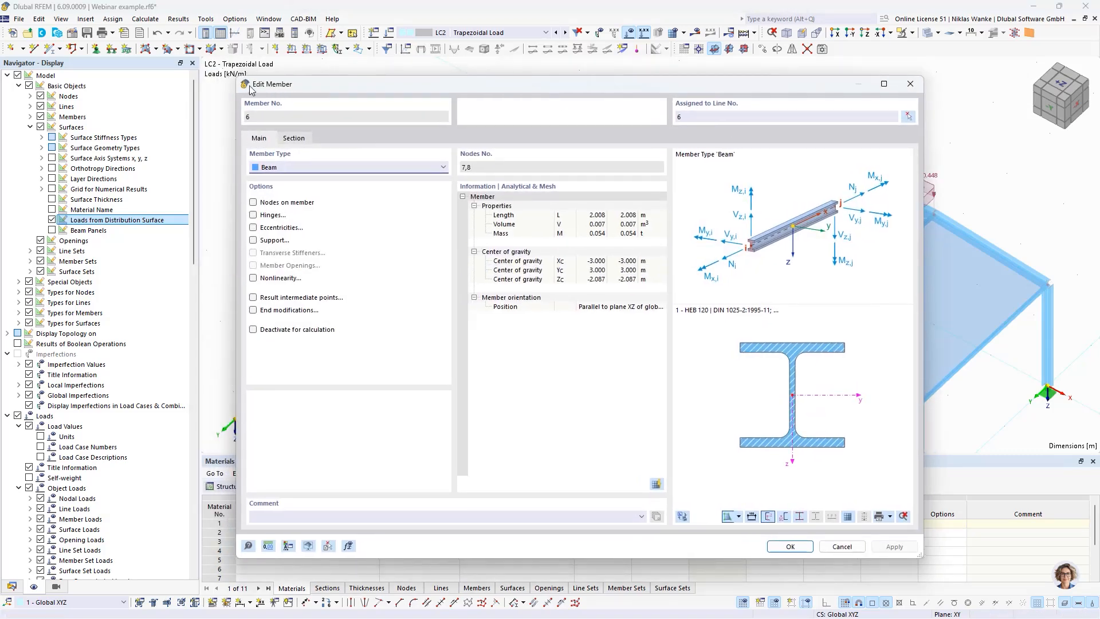
{"action": "left_click", "coordinate": [293, 138]}
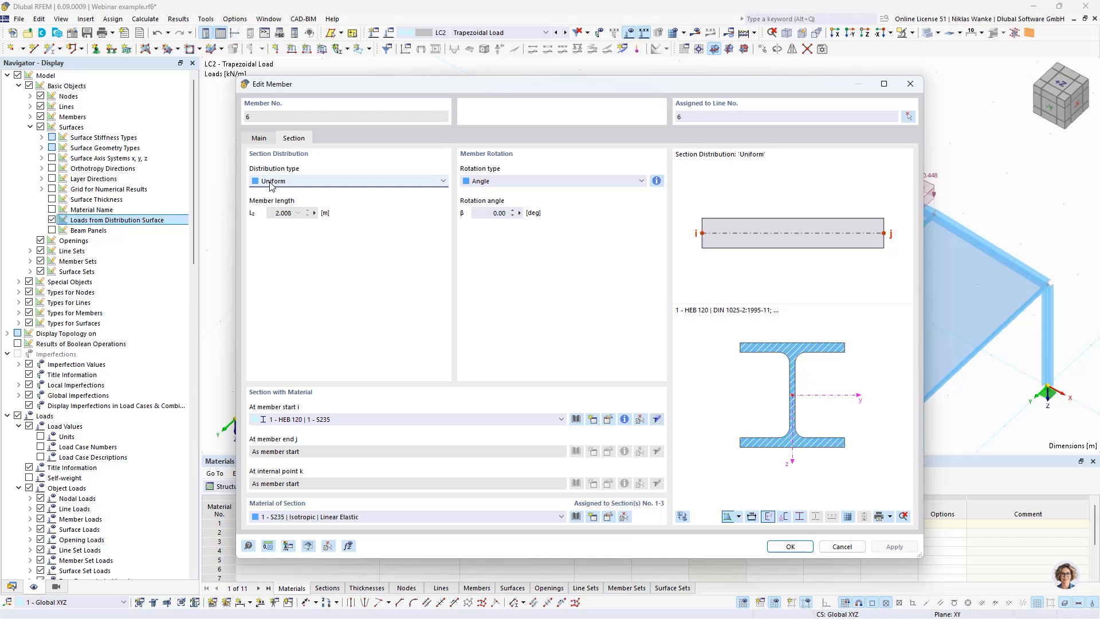
{"action": "left_click", "coordinate": [333, 181]}
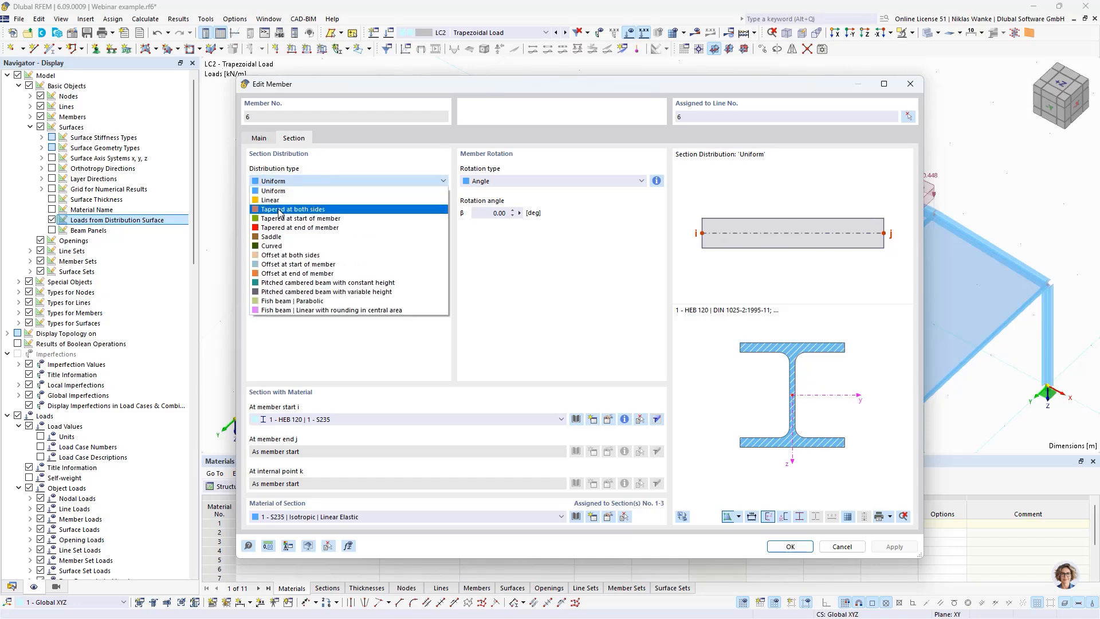
{"action": "left_click", "coordinate": [282, 210]}
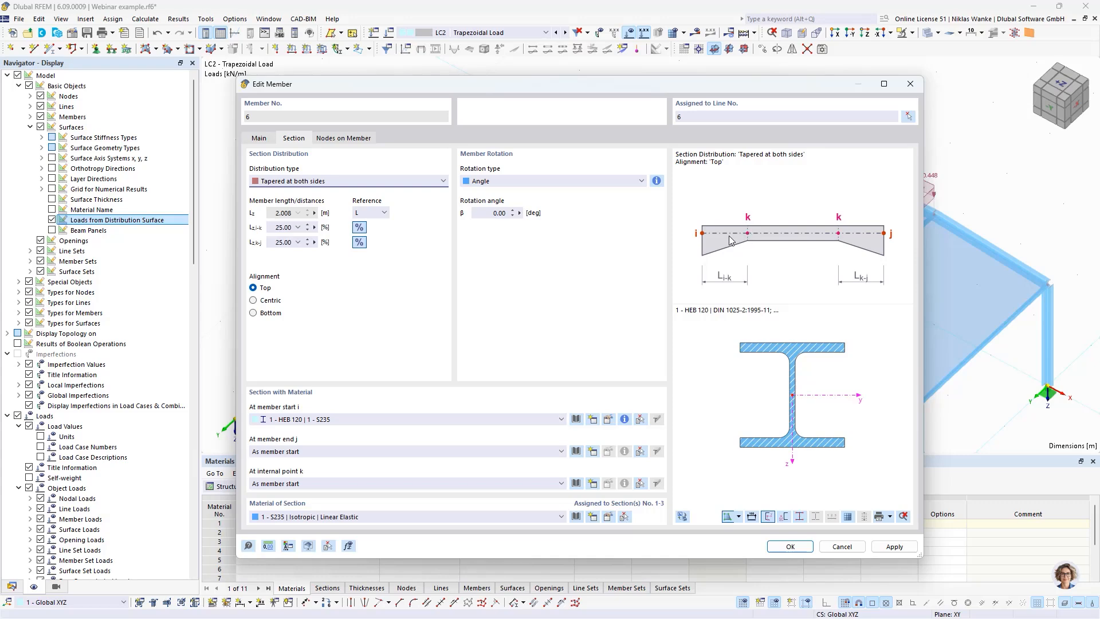
{"action": "left_click", "coordinate": [910, 86]}
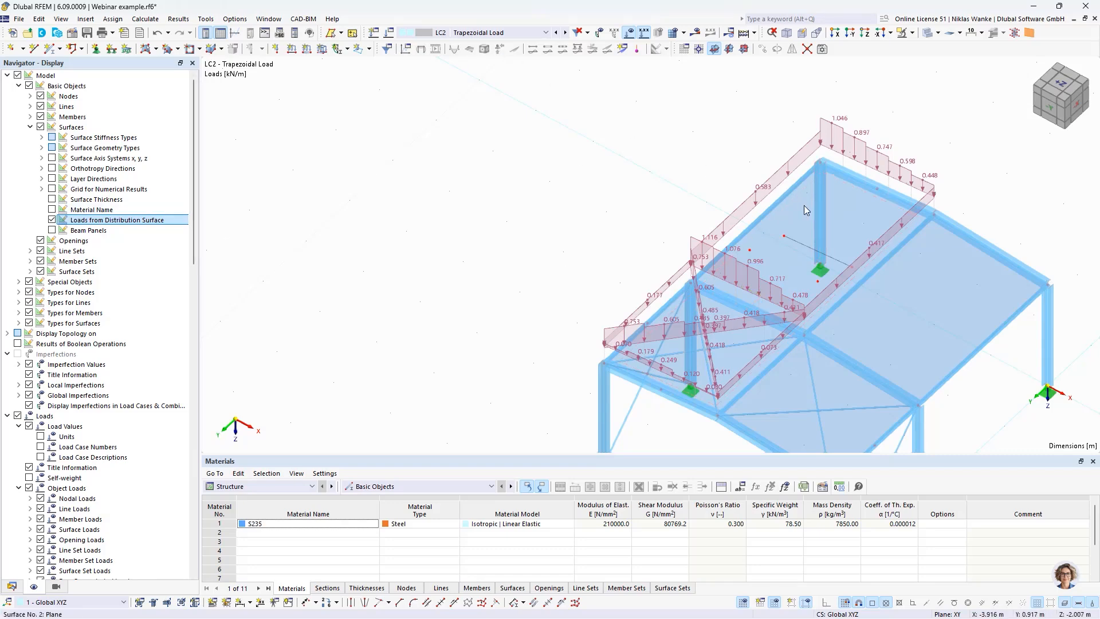
Step: Review the load transfer settings of surface 2 and leave them without changes
{"action": "left_click", "coordinate": [790, 221]}
{"action": "double_click", "coordinate": [790, 221]}
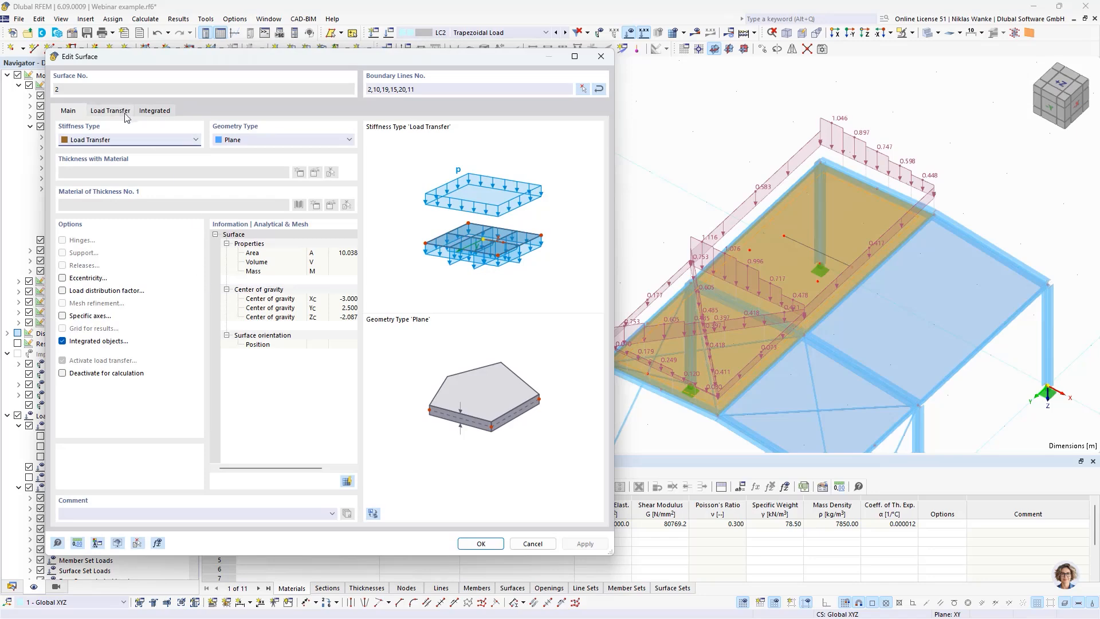
{"action": "left_click", "coordinate": [110, 111]}
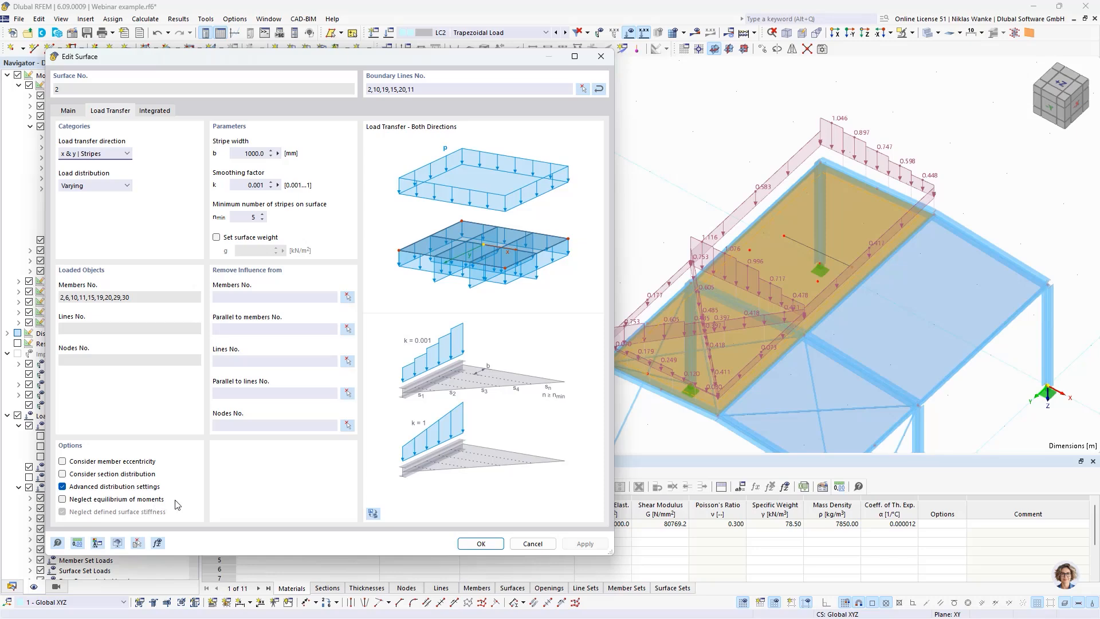
{"action": "left_click", "coordinate": [601, 57]}
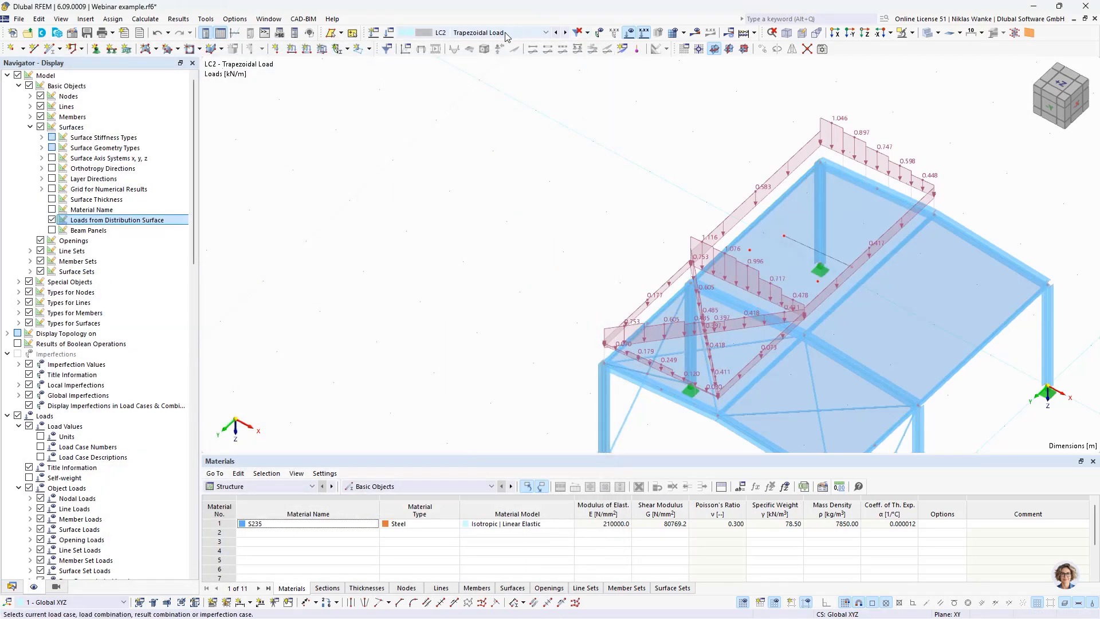
Step: Switch to load case LC3 Local Load and hide the loads from the distribution surface so the original loads are displayed
{"action": "left_click", "coordinate": [565, 33]}
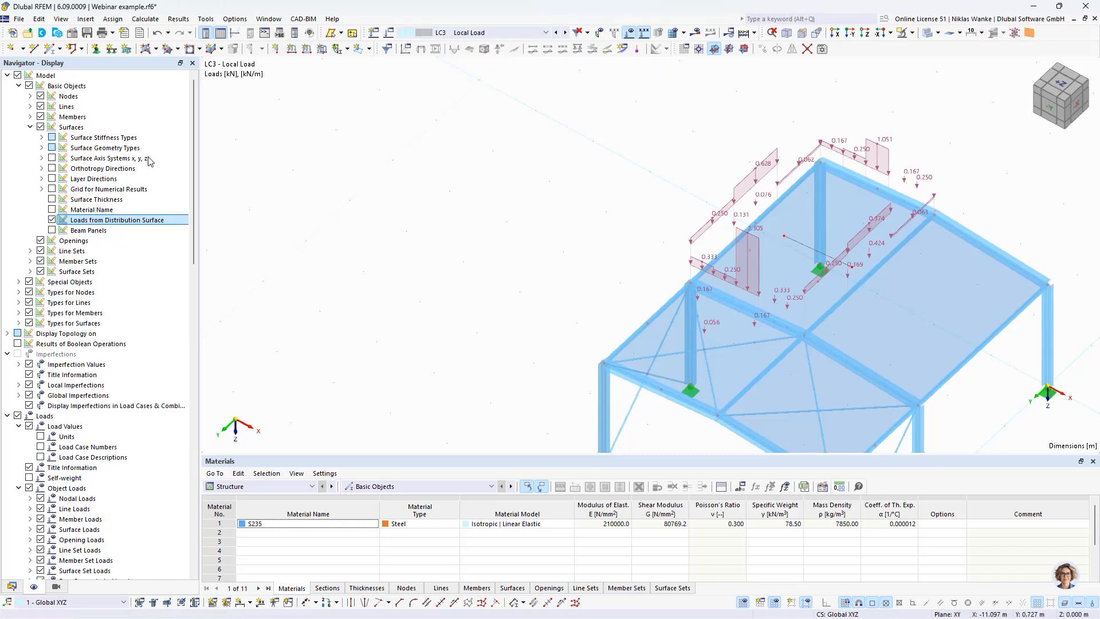
{"action": "left_click", "coordinate": [51, 220]}
{"action": "middle_click_drag", "start_coordinate": [577, 238], "coordinate": [668, 170], "text": "ctrl"}
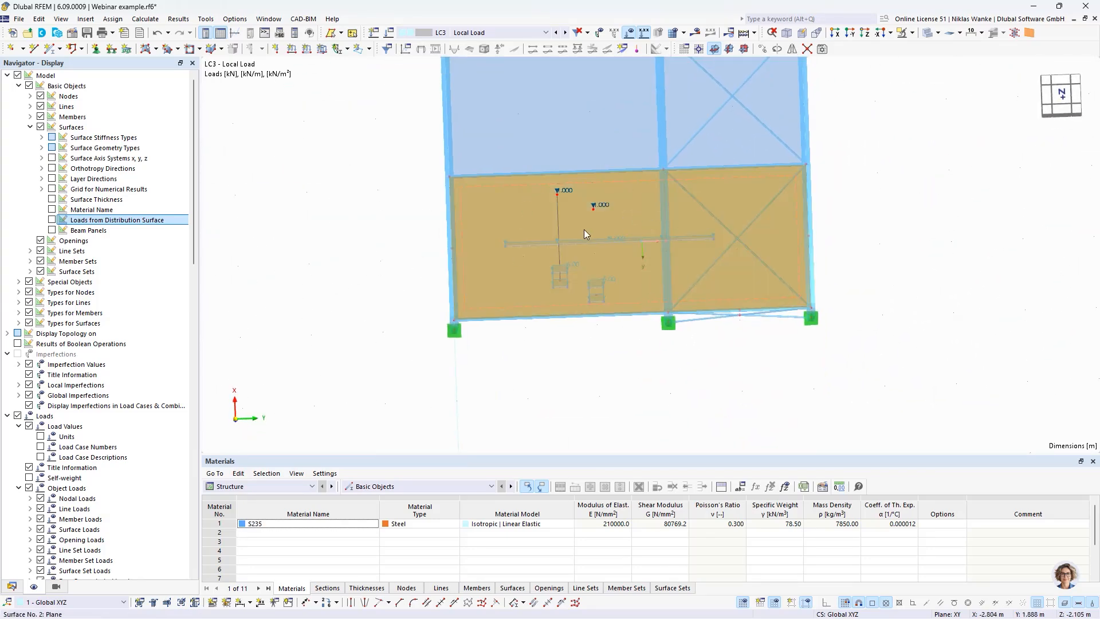
{"action": "scroll", "coordinate": [584, 297], "scroll_direction": "up", "scroll_amount": 3}
{"action": "middle_click_drag", "start_coordinate": [596, 310], "coordinate": [531, 364]}
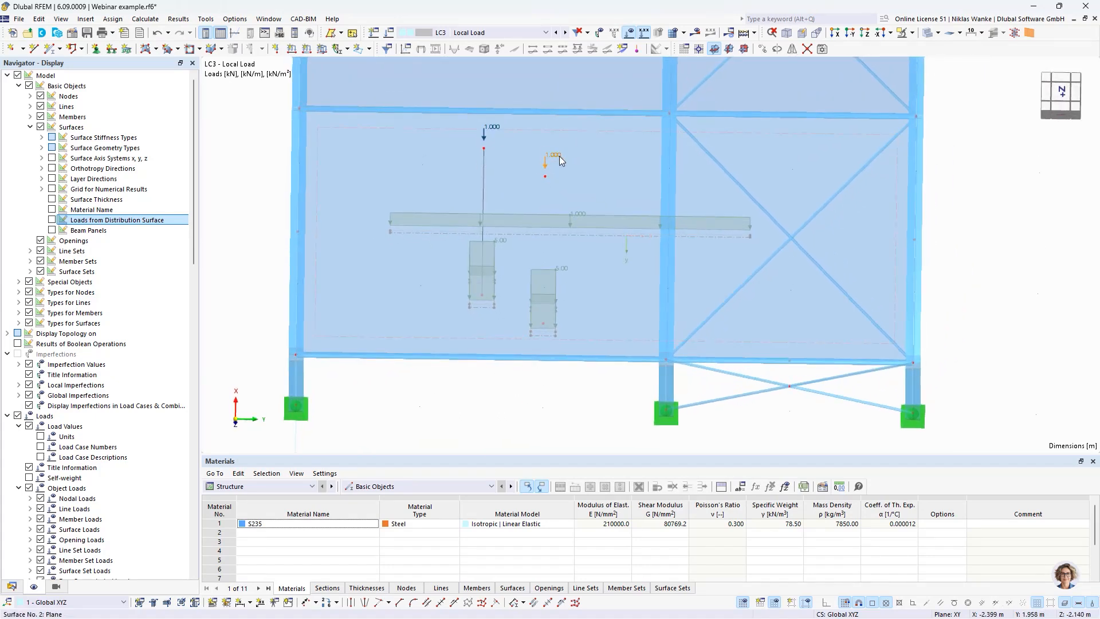
Step: Examine the nodal, line and free rectangular loads on surface 2 from above and at an angle
{"action": "left_click", "coordinate": [531, 216]}
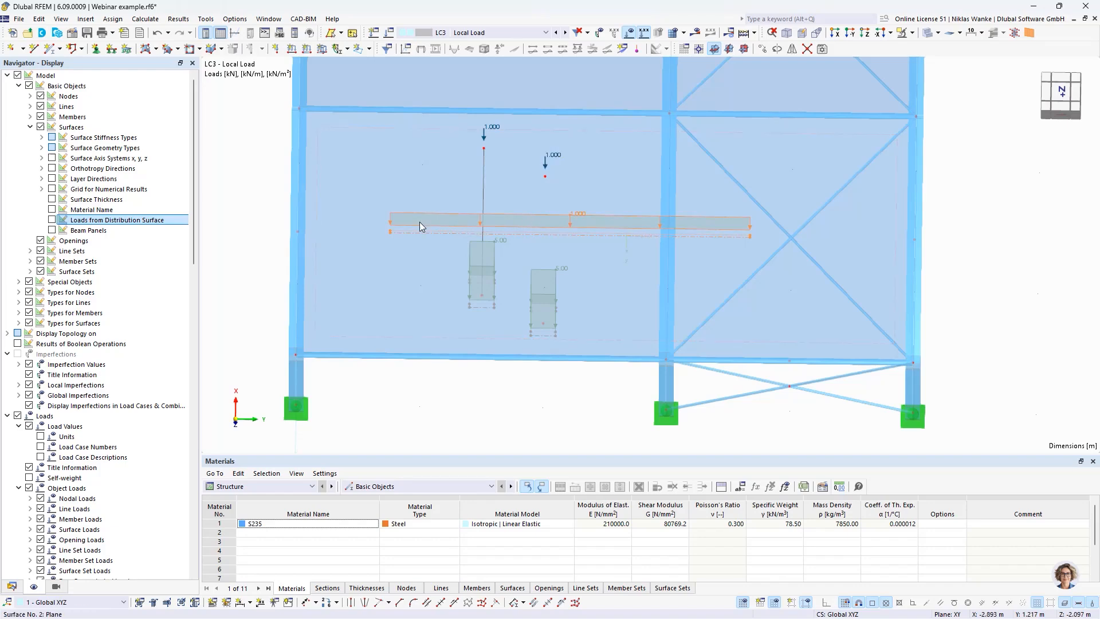
{"action": "left_click", "coordinate": [551, 294]}
{"action": "scroll", "coordinate": [525, 383], "scroll_direction": "down", "scroll_amount": 5}
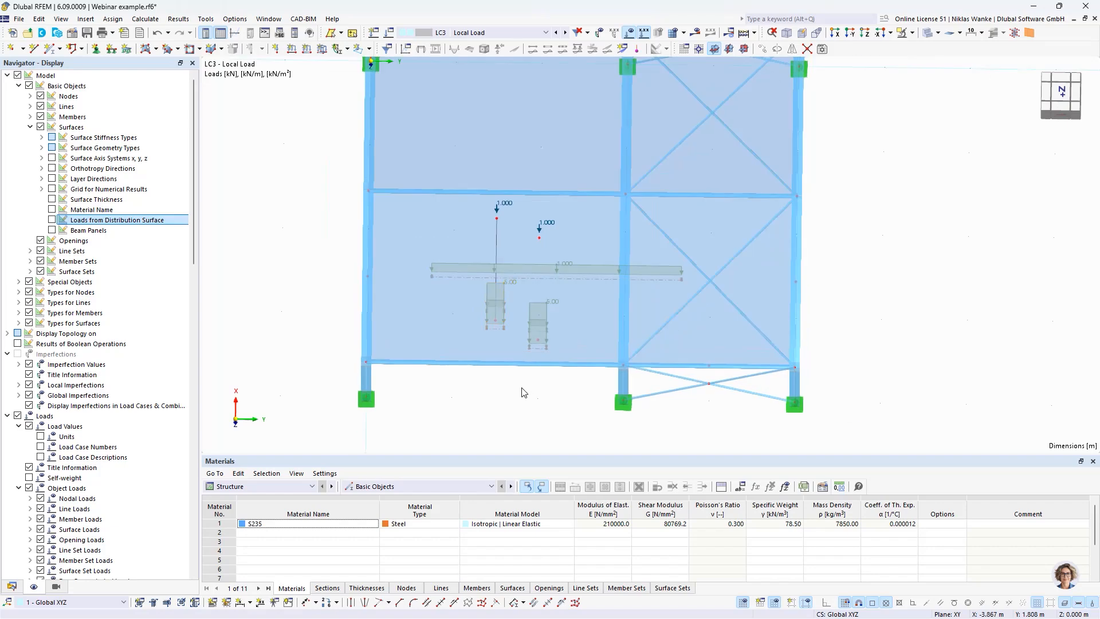
{"action": "middle_click_drag", "start_coordinate": [516, 394], "coordinate": [453, 363], "text": "ctrl"}
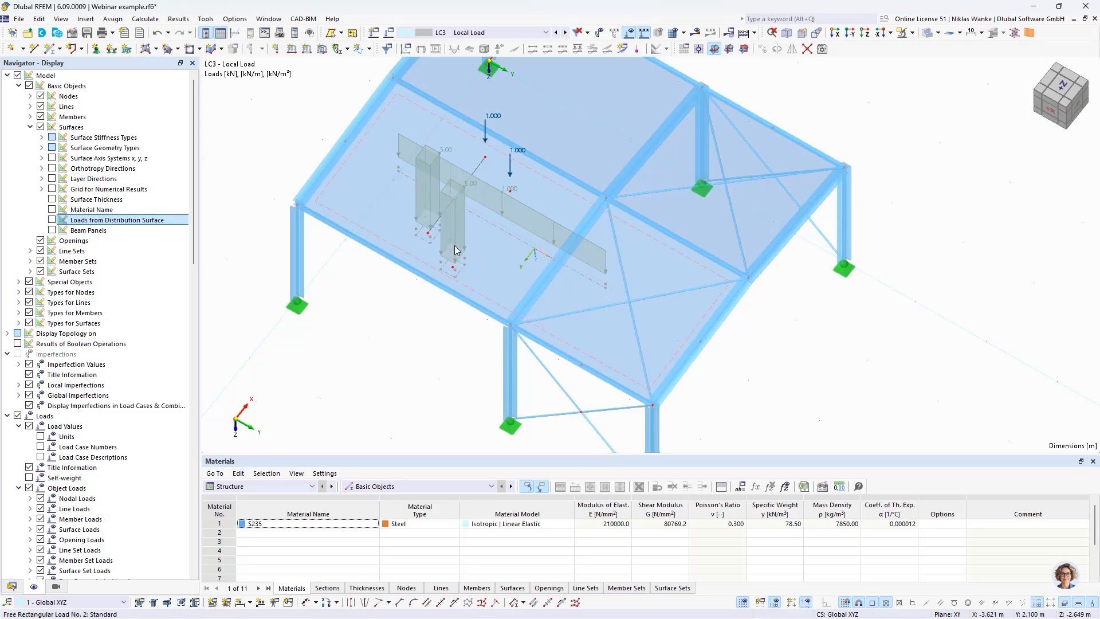
{"action": "middle_click_drag", "start_coordinate": [457, 289], "coordinate": [475, 324], "text": "ctrl"}
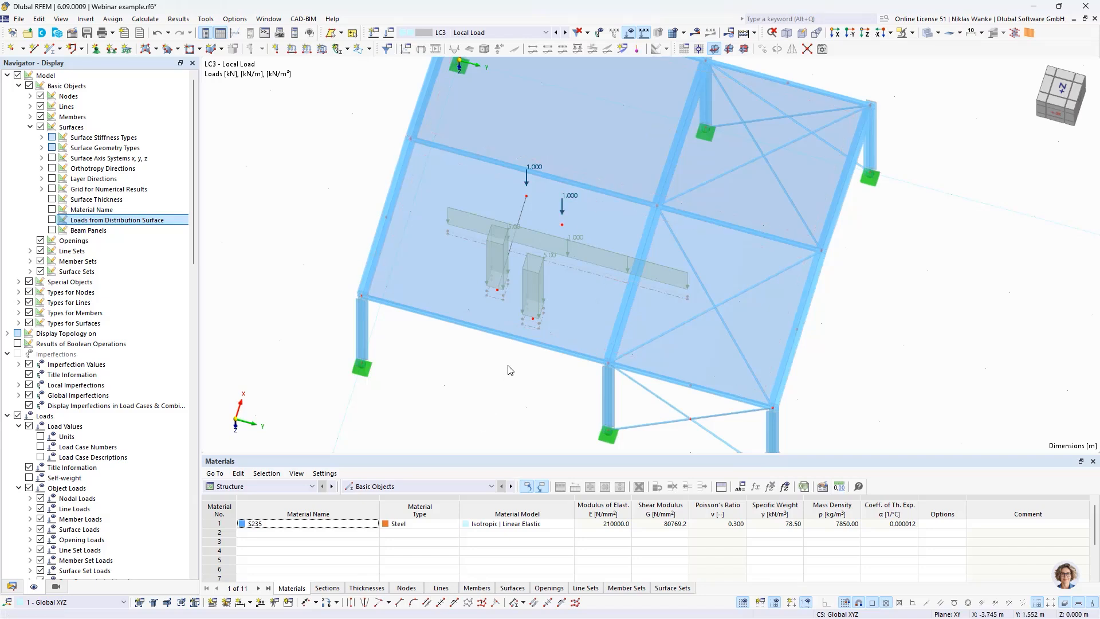
{"action": "scroll", "coordinate": [506, 314], "scroll_direction": "up", "scroll_amount": 2}
{"action": "middle_click_drag", "start_coordinate": [463, 348], "coordinate": [474, 373]}
{"action": "scroll", "coordinate": [521, 247], "scroll_direction": "up", "scroll_amount": 1}
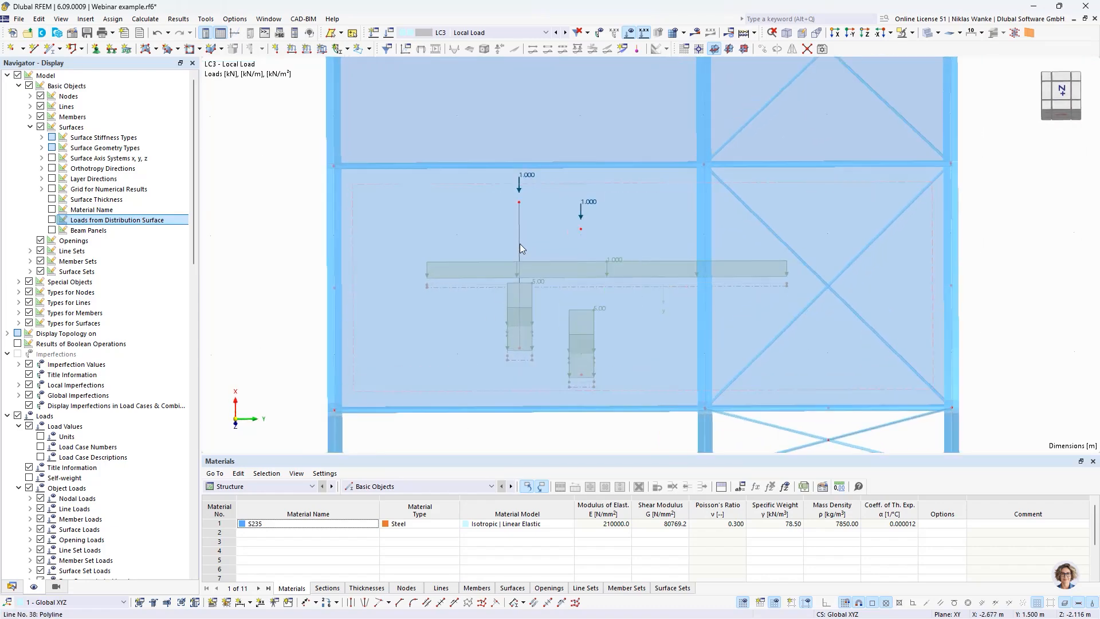
{"action": "scroll", "coordinate": [521, 245], "scroll_direction": "up", "scroll_amount": 1}
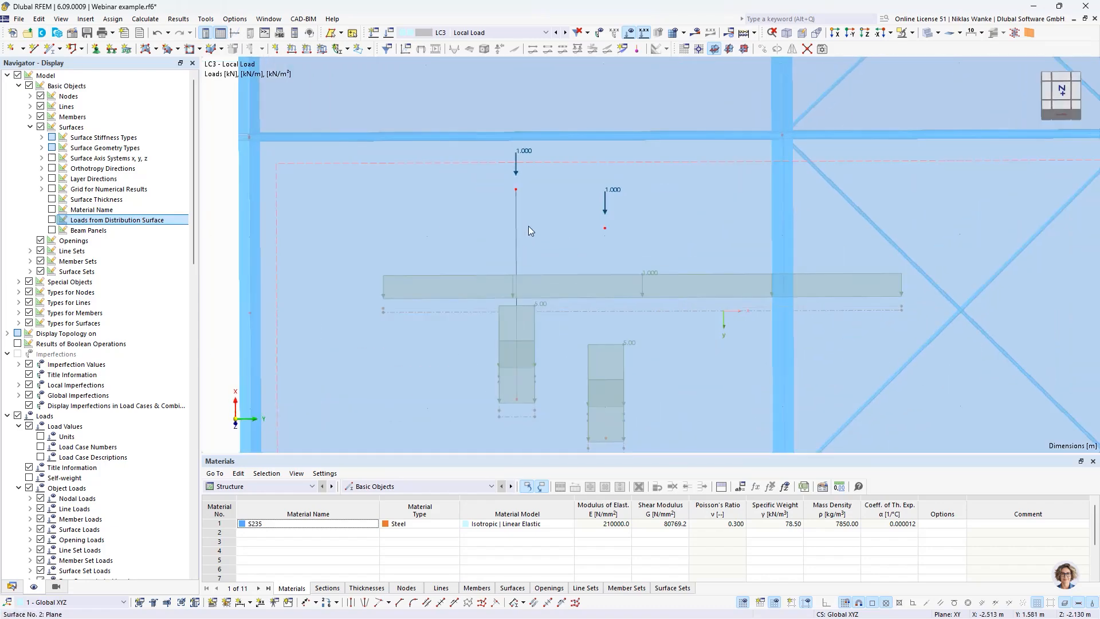
{"action": "left_click", "coordinate": [605, 221]}
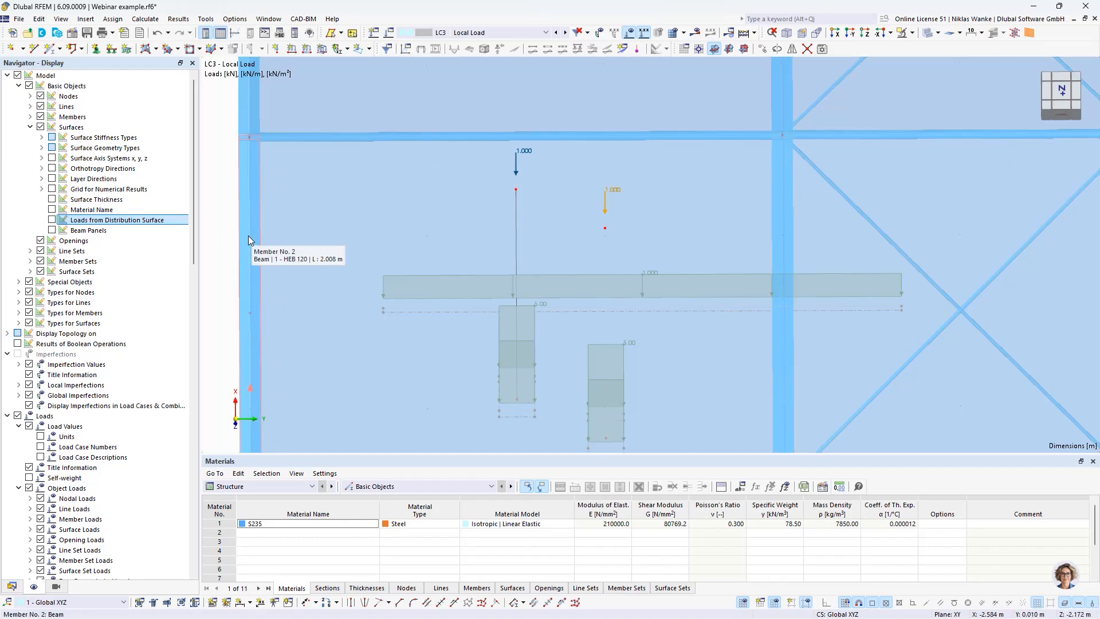
Step: Display the loads from the distribution surface and inspect how the local loads are distributed to the surrounding members
{"action": "left_click", "coordinate": [53, 220]}
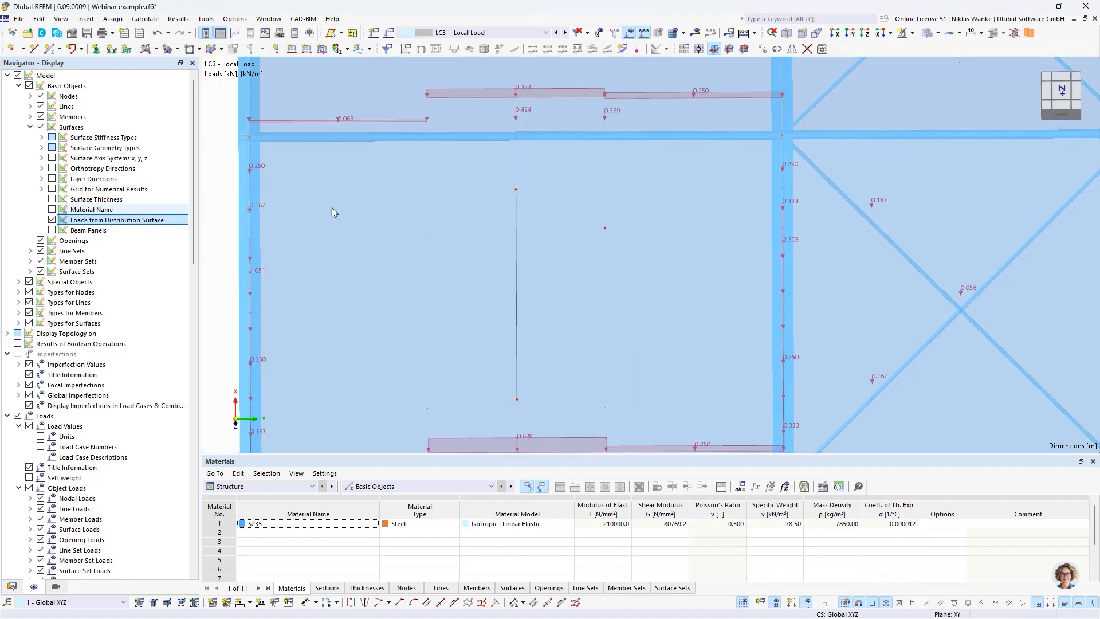
{"action": "middle_click_drag", "start_coordinate": [667, 325], "coordinate": [665, 290]}
{"action": "scroll", "coordinate": [666, 290], "scroll_direction": "down", "scroll_amount": 1}
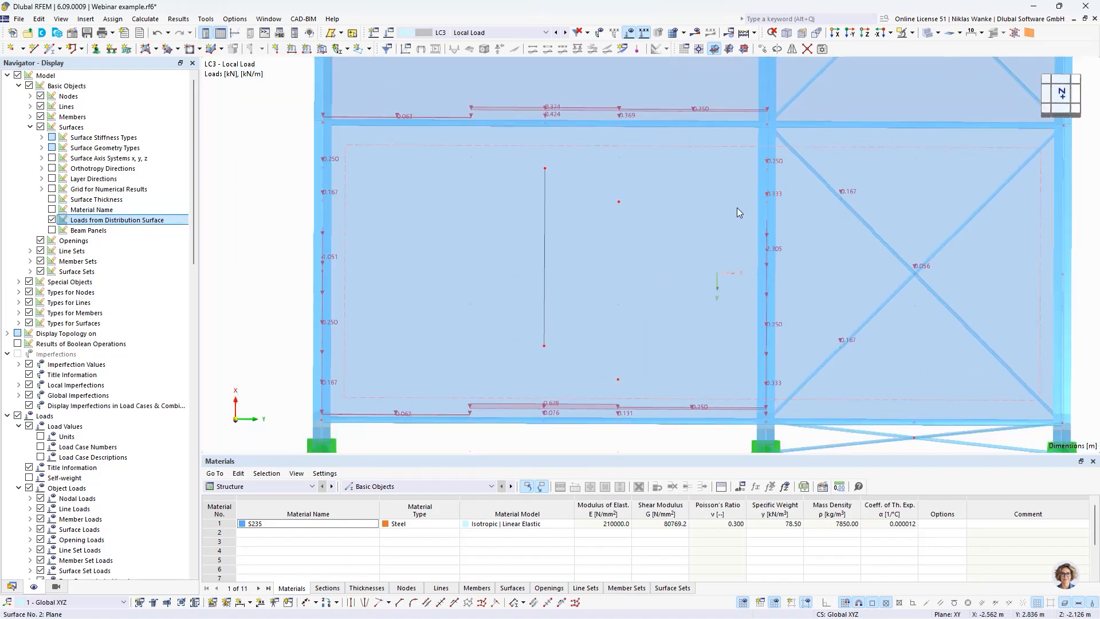
{"action": "scroll", "coordinate": [630, 206], "scroll_direction": "up", "scroll_amount": 1}
{"action": "middle_click_drag", "start_coordinate": [518, 241], "coordinate": [602, 270]}
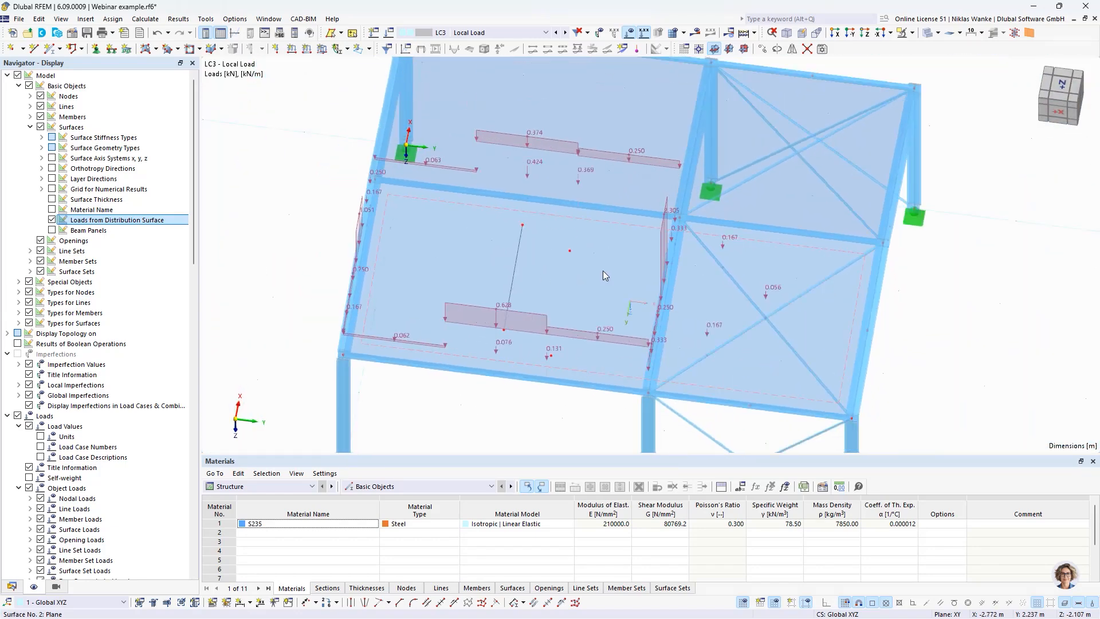
Step: Set the load transfer direction of surface 2 to x | Stripes and confirm
{"action": "double_click", "coordinate": [590, 280]}
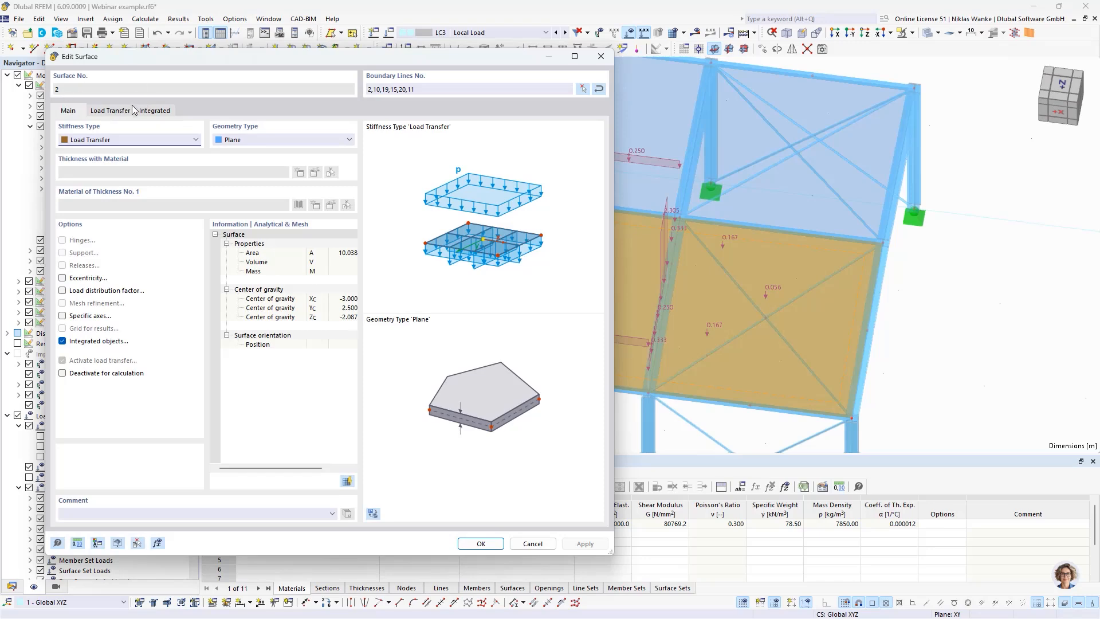
{"action": "left_click", "coordinate": [113, 111]}
{"action": "left_click", "coordinate": [89, 155]}
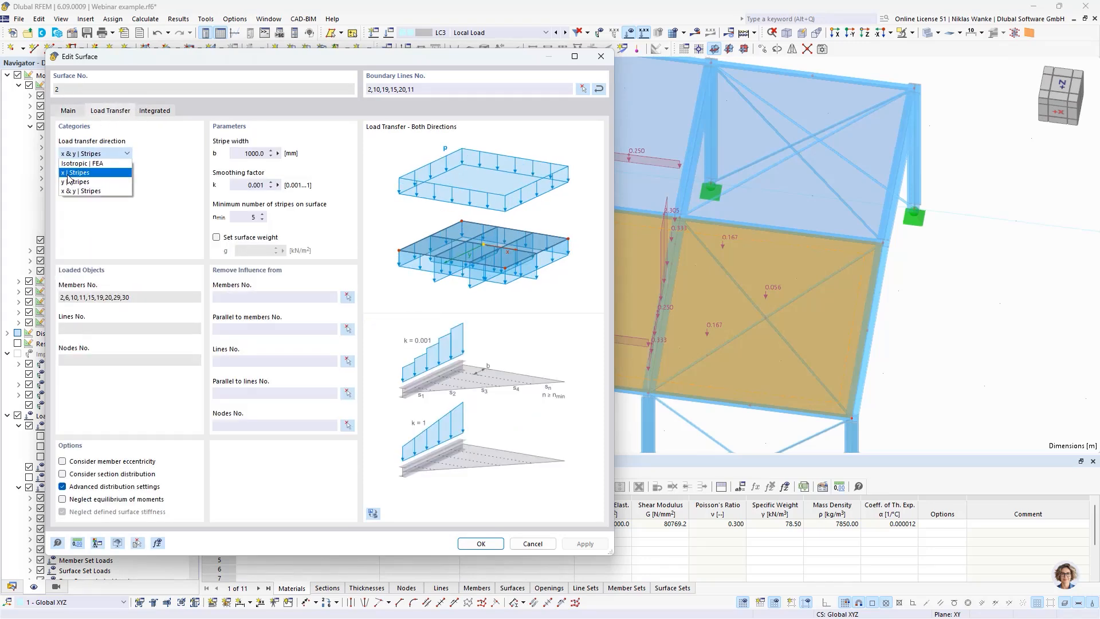
{"action": "left_click", "coordinate": [72, 172]}
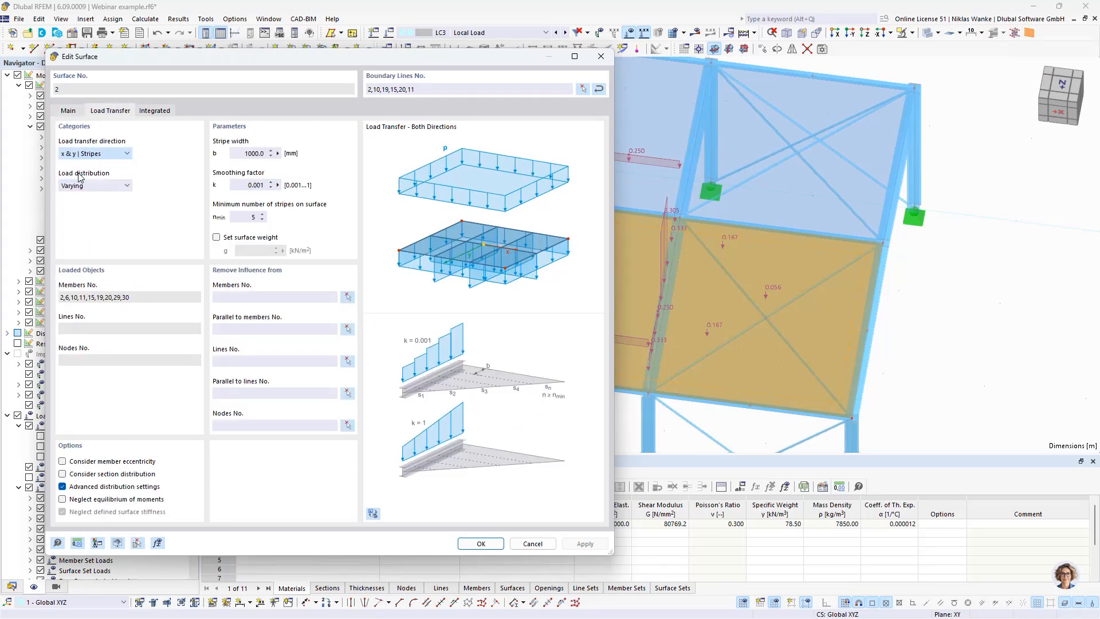
{"action": "left_click", "coordinate": [479, 544]}
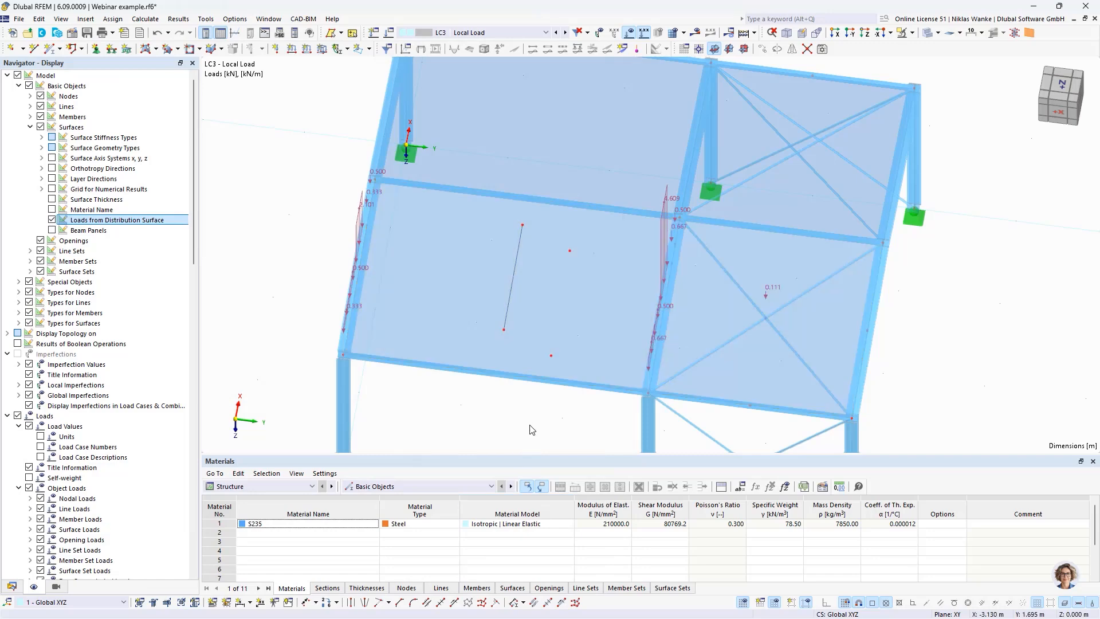
Step: Inspect the member loads produced by the x stripes, and switch the display back to the original local loads
{"action": "middle_click_drag", "start_coordinate": [526, 204], "coordinate": [547, 285], "text": "ctrl"}
{"action": "scroll", "coordinate": [546, 236], "scroll_direction": "up", "scroll_amount": 2}
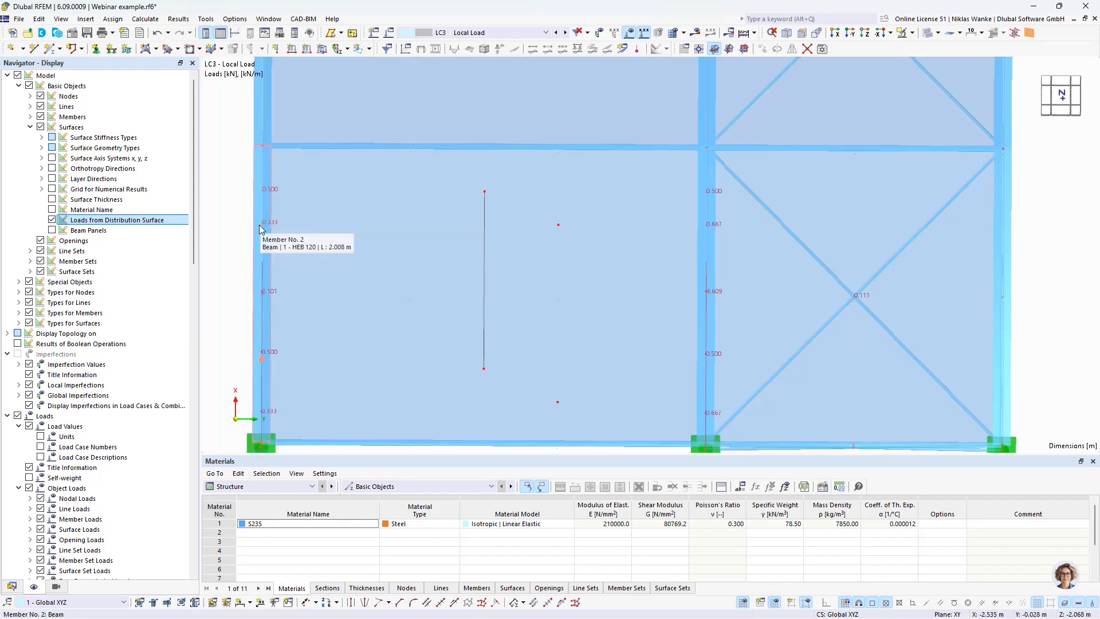
{"action": "middle_click_drag", "start_coordinate": [232, 232], "coordinate": [420, 317]}
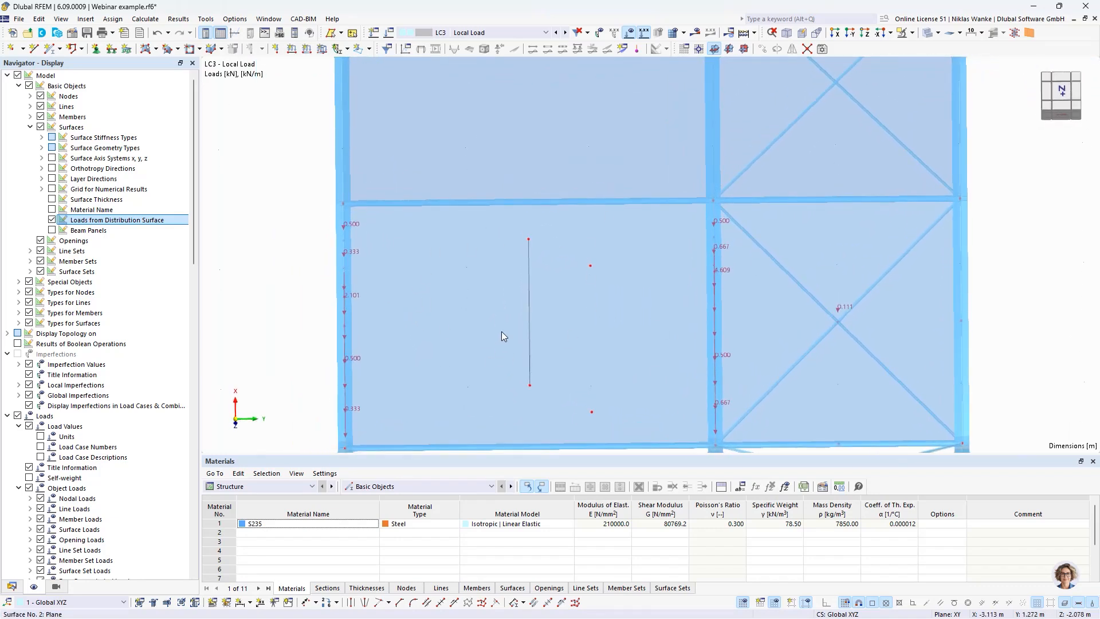
{"action": "middle_click_drag", "start_coordinate": [502, 336], "coordinate": [528, 312]}
{"action": "left_click", "coordinate": [52, 220]}
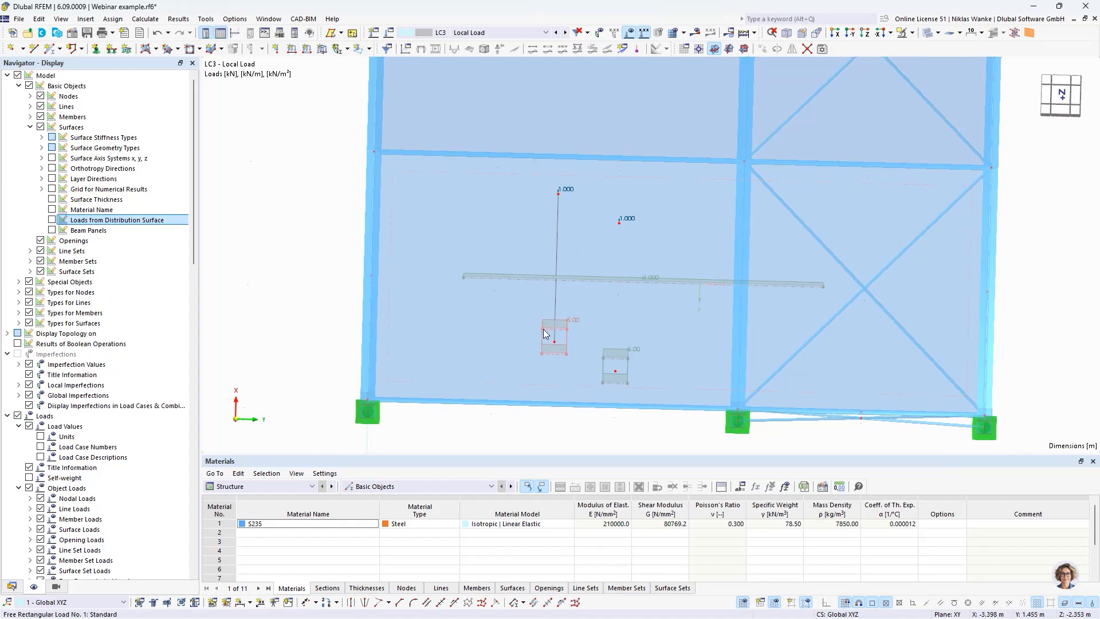
Step: Enable the option to neglect the equilibrium of moments in the load transfer settings of surface 2 and confirm
{"action": "double_click", "coordinate": [481, 314]}
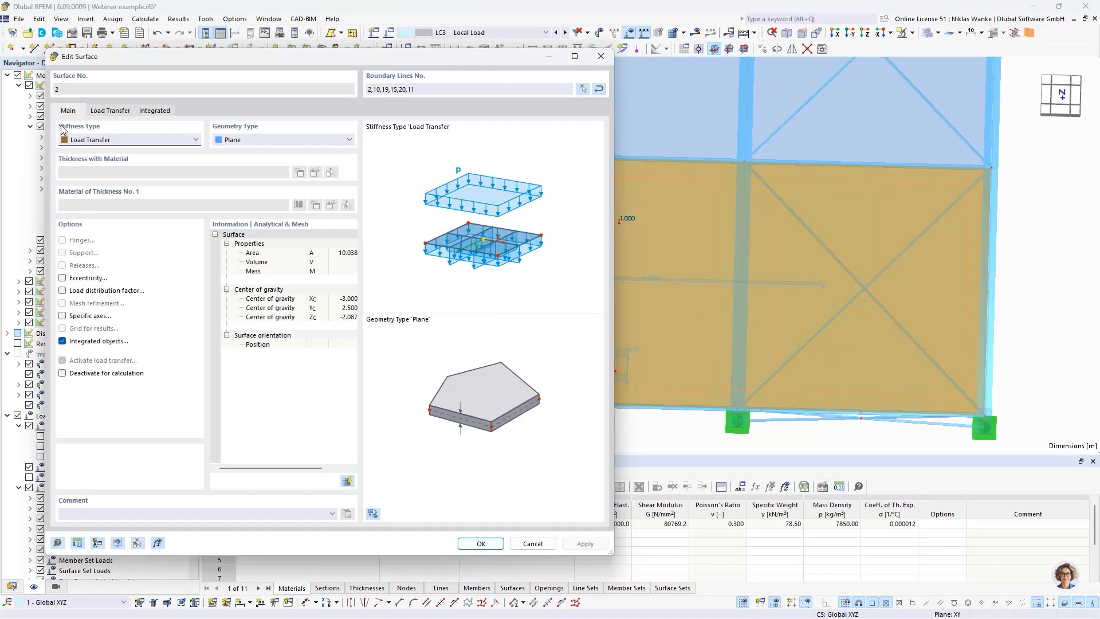
{"action": "left_click", "coordinate": [112, 110]}
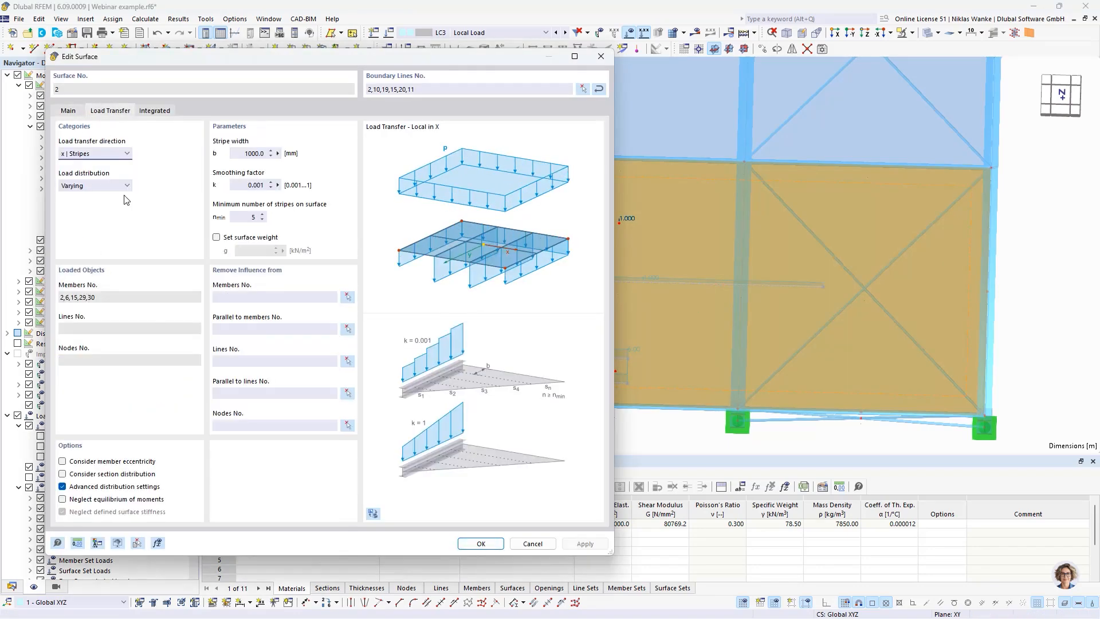
{"action": "left_click", "coordinate": [63, 499]}
{"action": "left_click", "coordinate": [480, 543]}
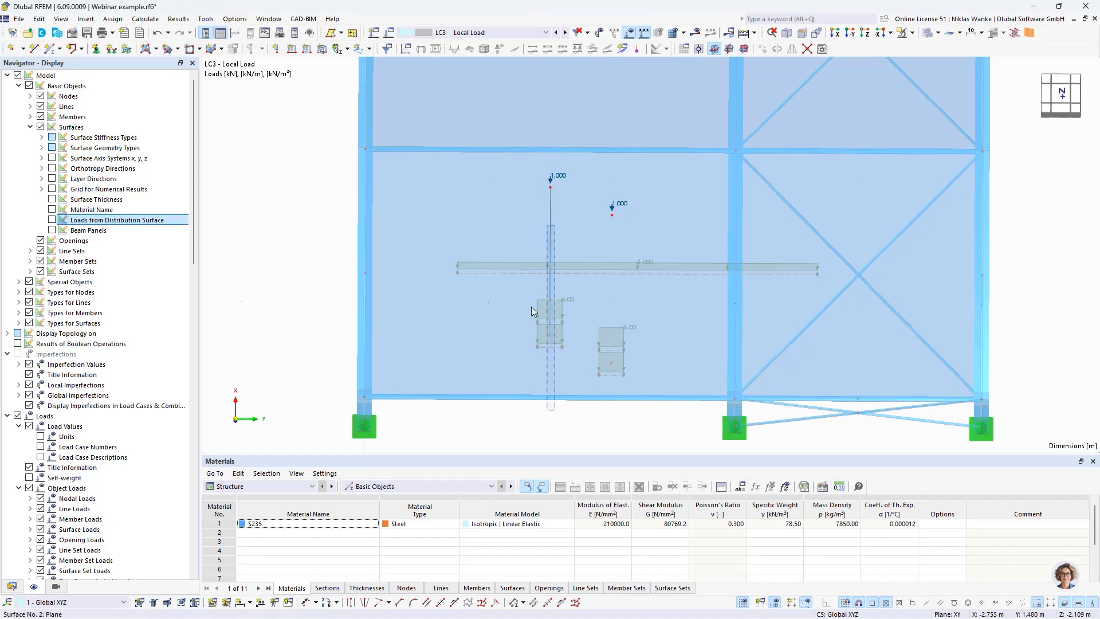
{"action": "left_click_drag", "start_coordinate": [555, 410], "coordinate": [622, 427]}
{"action": "scroll", "coordinate": [593, 425], "scroll_direction": "up", "scroll_amount": 1}
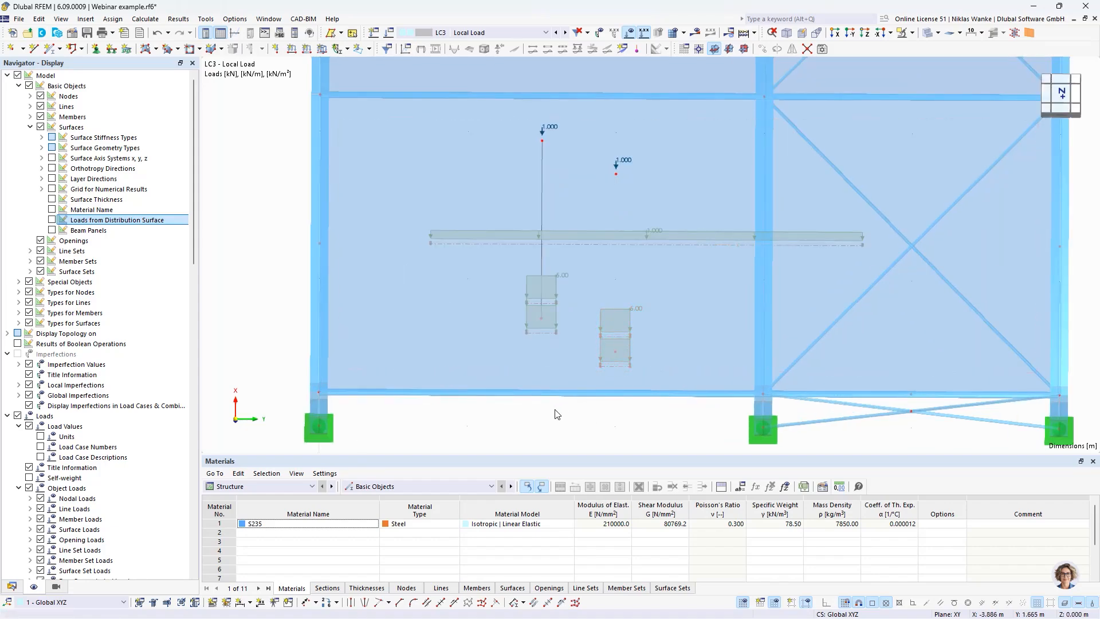
{"action": "left_click_drag", "start_coordinate": [540, 415], "coordinate": [575, 414]}
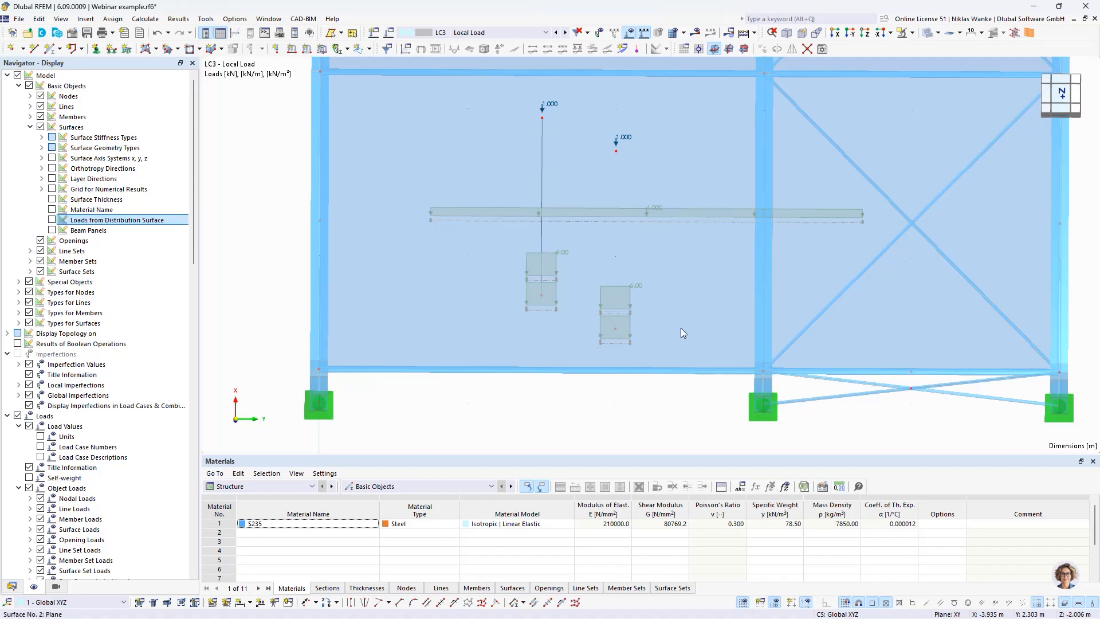
Step: Display the loads from the distribution surface and inspect the local load case's member loads on the roof beams beside surface 2
{"action": "middle_click_drag", "start_coordinate": [613, 407], "coordinate": [608, 423]}
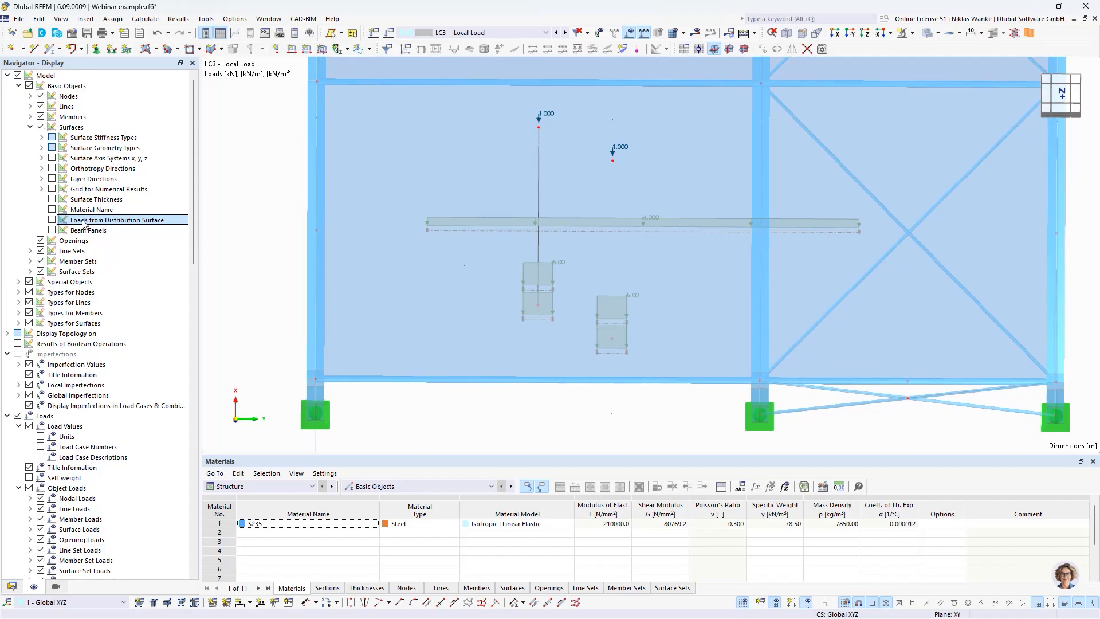
{"action": "left_click", "coordinate": [51, 220]}
{"action": "middle_click_drag", "start_coordinate": [649, 394], "coordinate": [638, 367]}
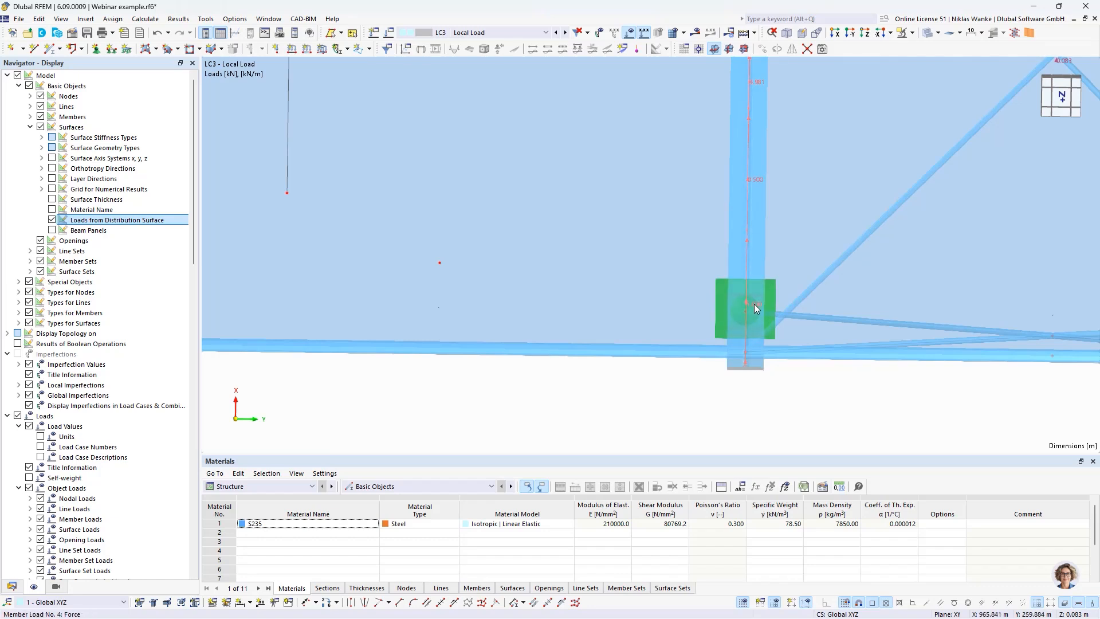
{"action": "scroll", "coordinate": [750, 301], "scroll_direction": "down", "scroll_amount": 3}
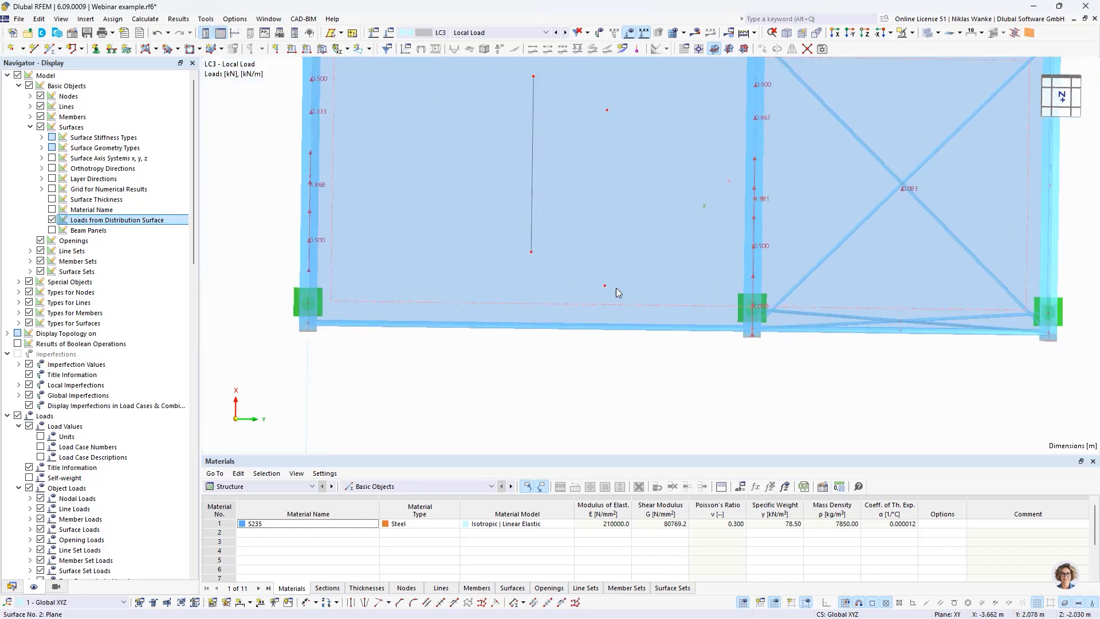
{"action": "middle_click_drag", "start_coordinate": [547, 300], "coordinate": [576, 304]}
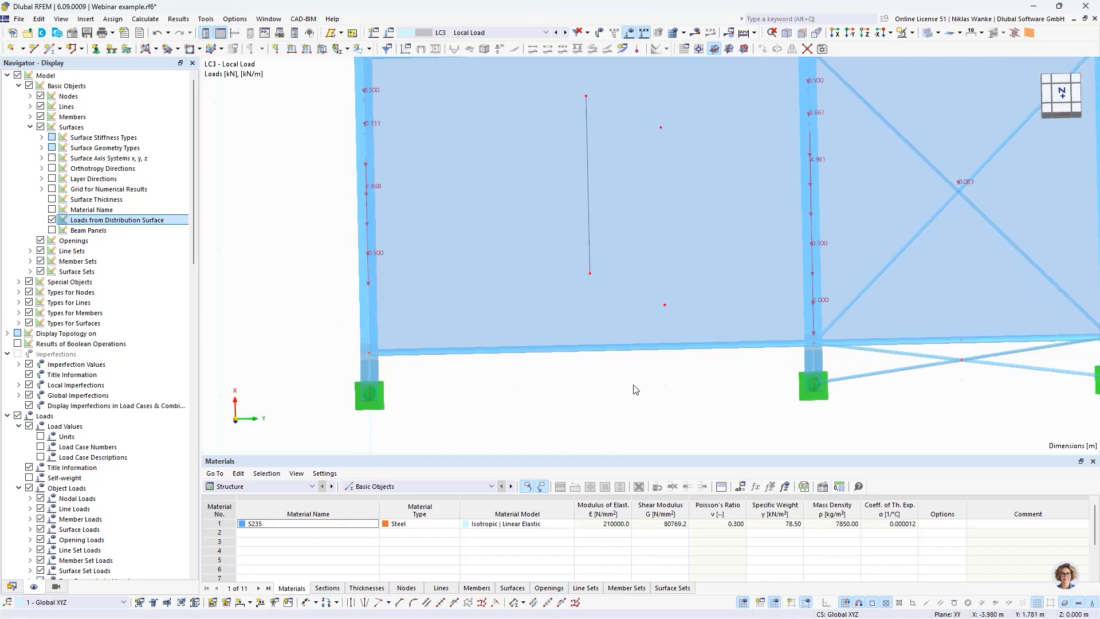
{"action": "middle_click_drag", "start_coordinate": [633, 387], "coordinate": [606, 395]}
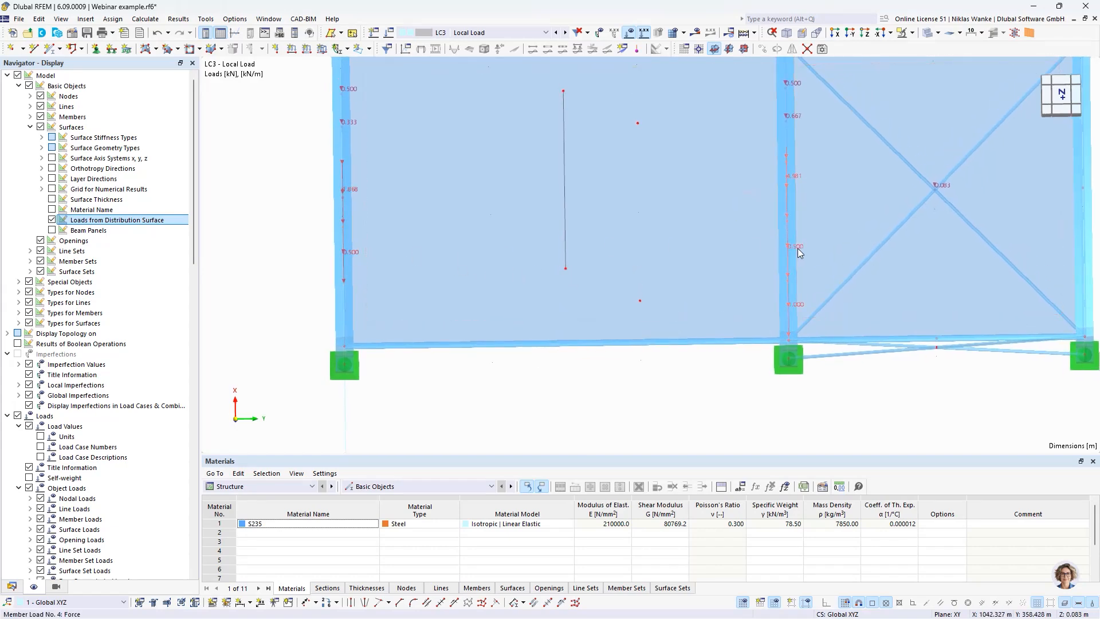
{"action": "mouse_move", "coordinate": [797, 253]}
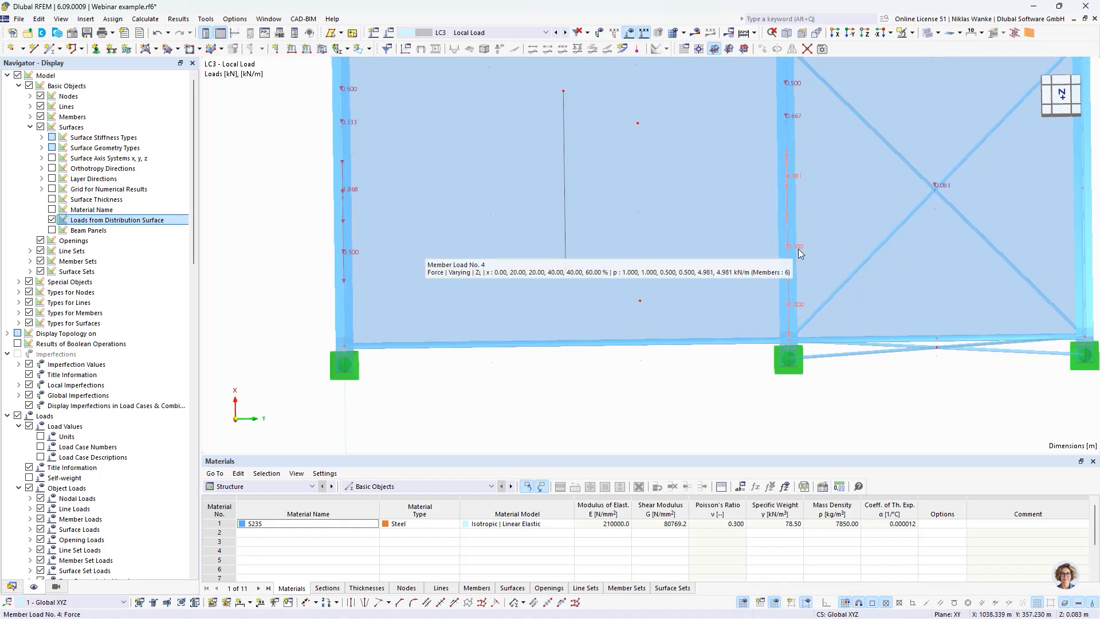
{"action": "middle_click_drag", "start_coordinate": [579, 359], "coordinate": [578, 396]}
{"action": "scroll", "coordinate": [577, 395], "scroll_direction": "down", "scroll_amount": 2}
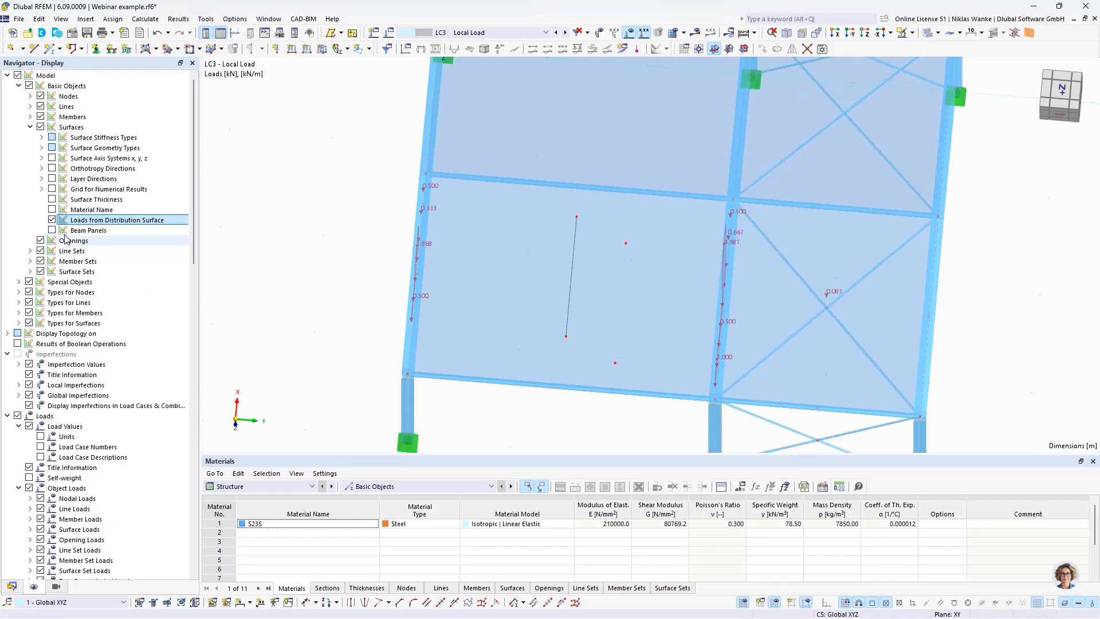
Step: Switch back to the original local loads and examine the nodal forces on surface 2 without editing them
{"action": "left_click", "coordinate": [52, 220]}
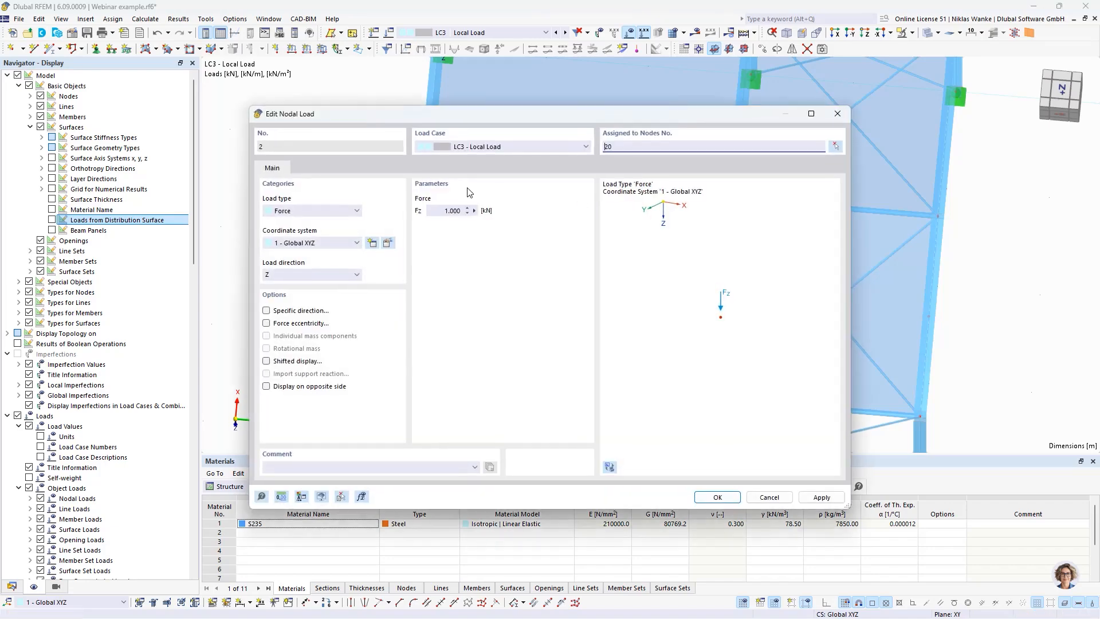
{"action": "left_click", "coordinate": [837, 114]}
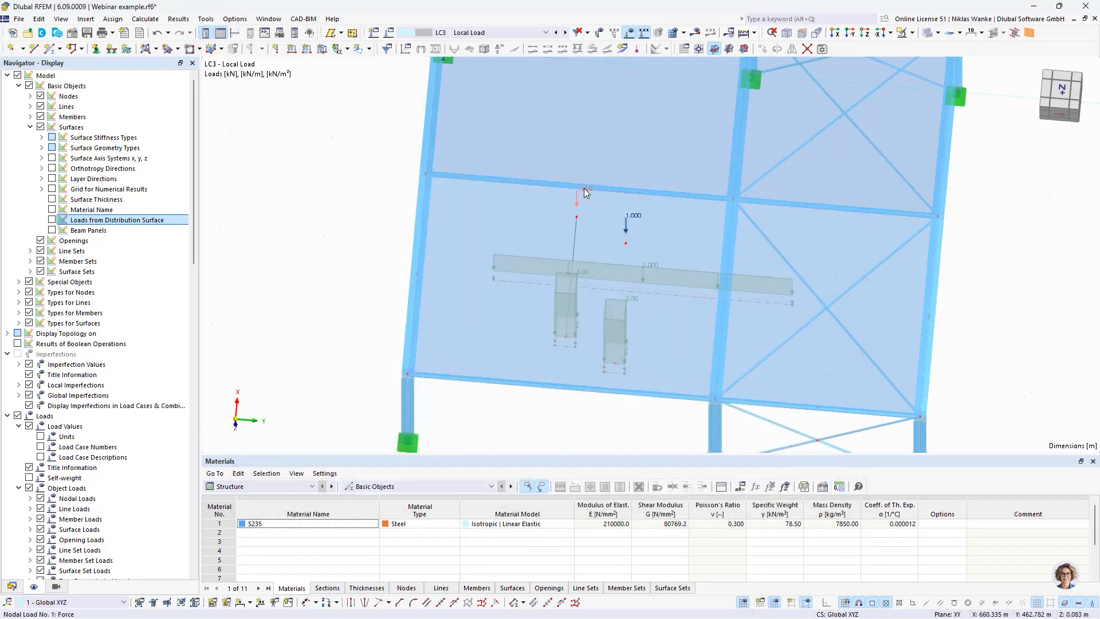
{"action": "scroll", "coordinate": [598, 233], "scroll_direction": "up", "scroll_amount": 2}
{"action": "middle_click_drag", "start_coordinate": [598, 232], "coordinate": [603, 233], "text": "ctrl"}
{"action": "middle_click_drag", "start_coordinate": [603, 232], "coordinate": [567, 220]}
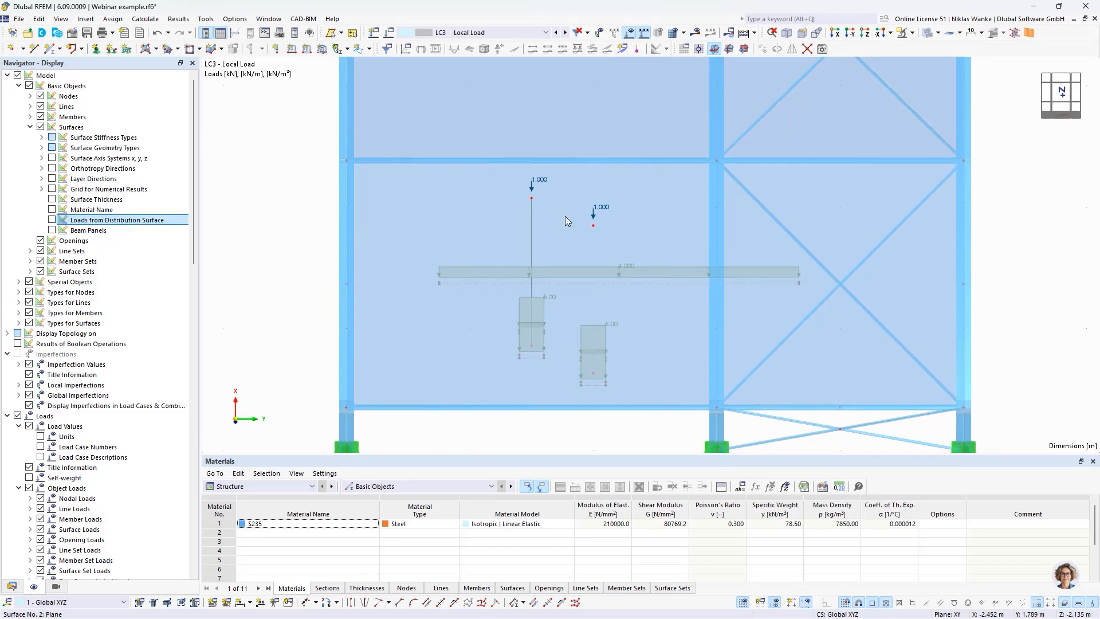
{"action": "scroll", "coordinate": [583, 223], "scroll_direction": "up", "scroll_amount": 1}
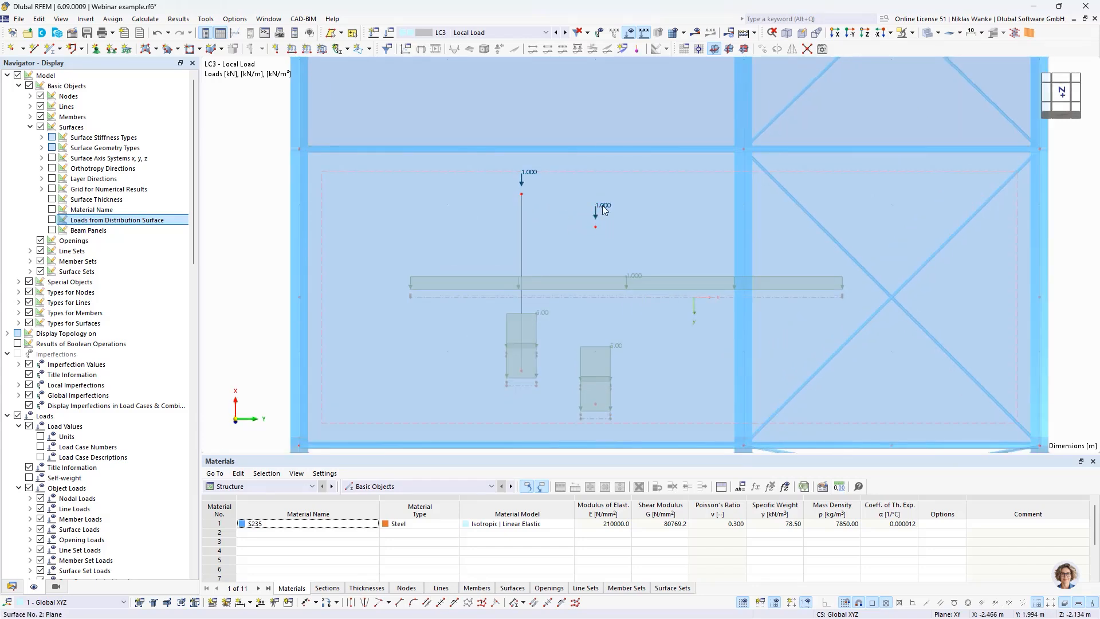
{"action": "left_click", "coordinate": [604, 220]}
Step: Show the loads from the distribution surface again, compare the forces on both roof beams, and return to the original local loads
{"action": "left_click", "coordinate": [52, 220]}
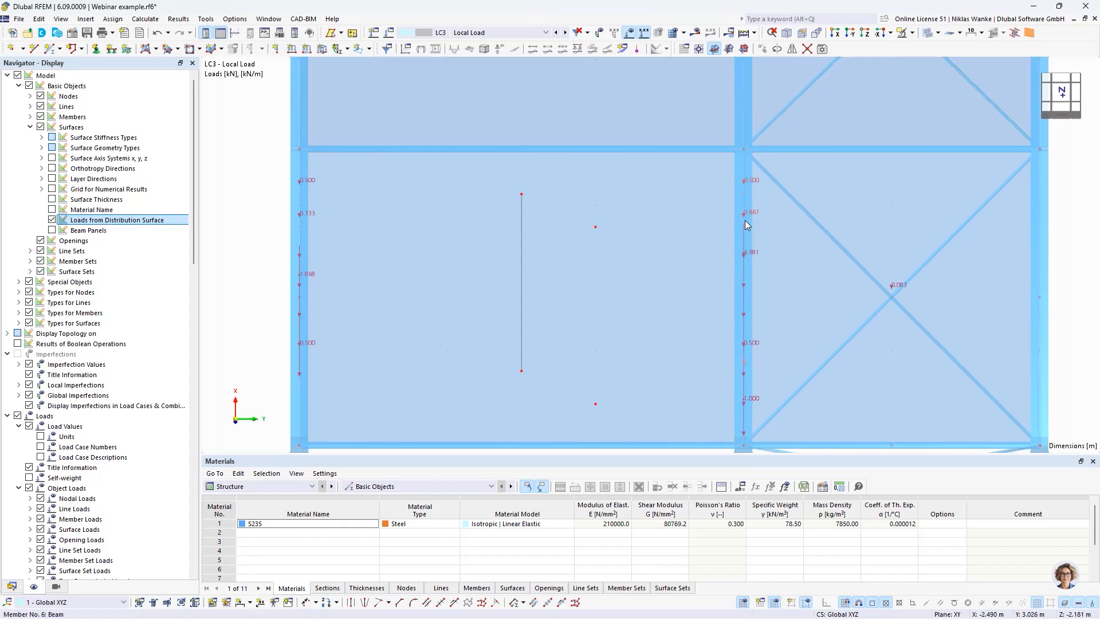
{"action": "scroll", "coordinate": [265, 238], "scroll_direction": "down", "scroll_amount": 2}
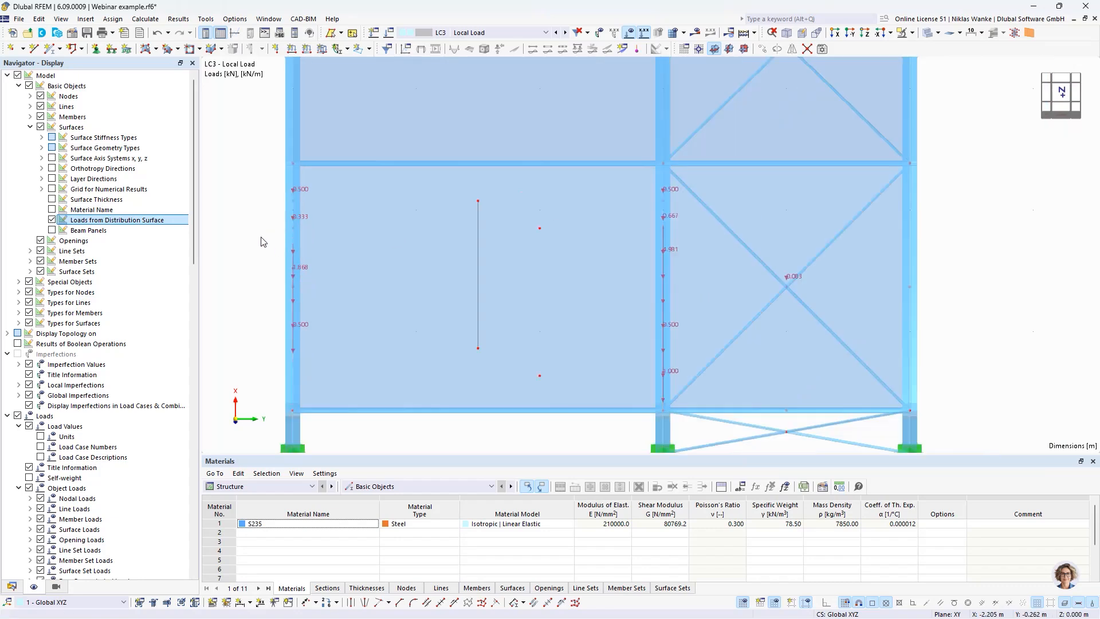
{"action": "middle_click_drag", "start_coordinate": [461, 396], "coordinate": [498, 322], "text": "ctrl"}
{"action": "left_click", "coordinate": [51, 220]}
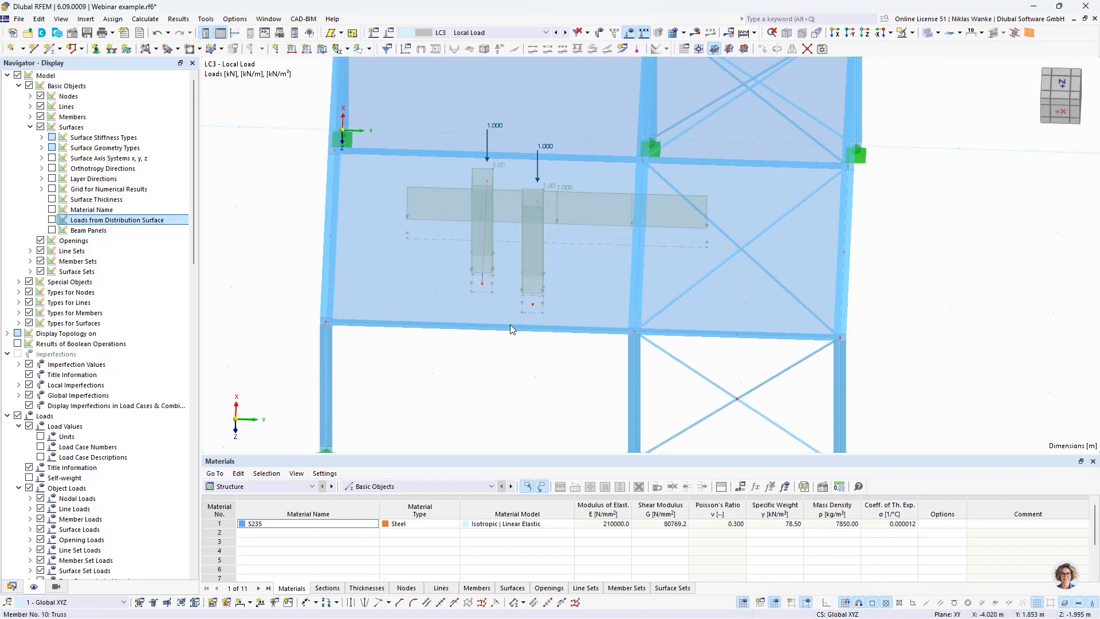
{"action": "scroll", "coordinate": [503, 378], "scroll_direction": "down", "scroll_amount": 2}
{"action": "middle_click_drag", "start_coordinate": [503, 381], "coordinate": [498, 407]}
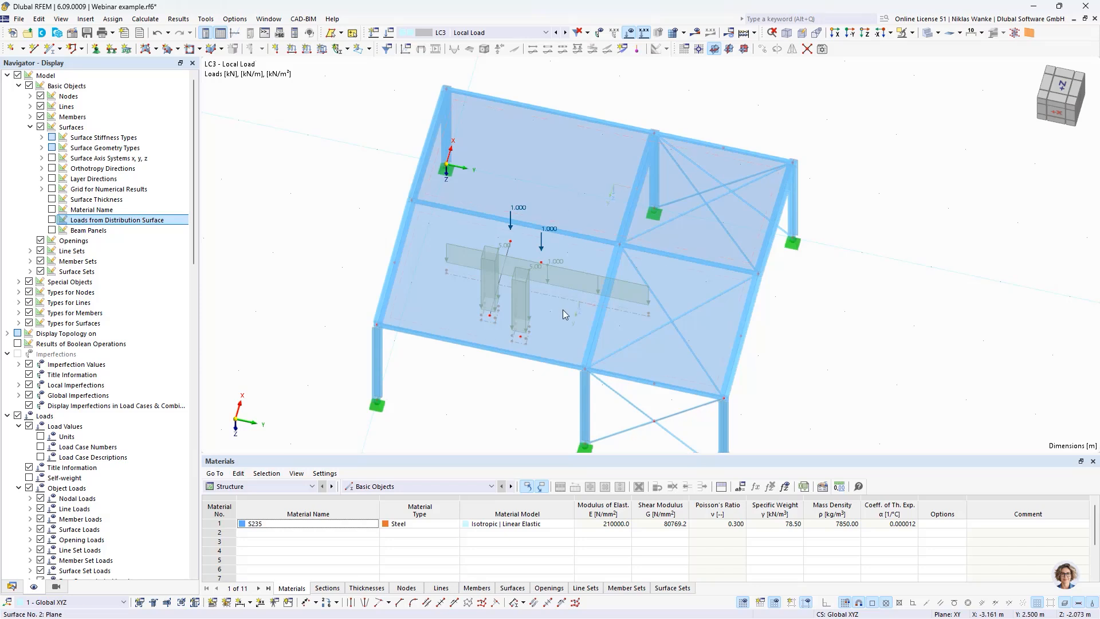
Step: Switch to load case LC2 Trapezoidal Load, inspect the trapezoidal surface load, and display the loads from the distribution surface
{"action": "left_click", "coordinate": [555, 33]}
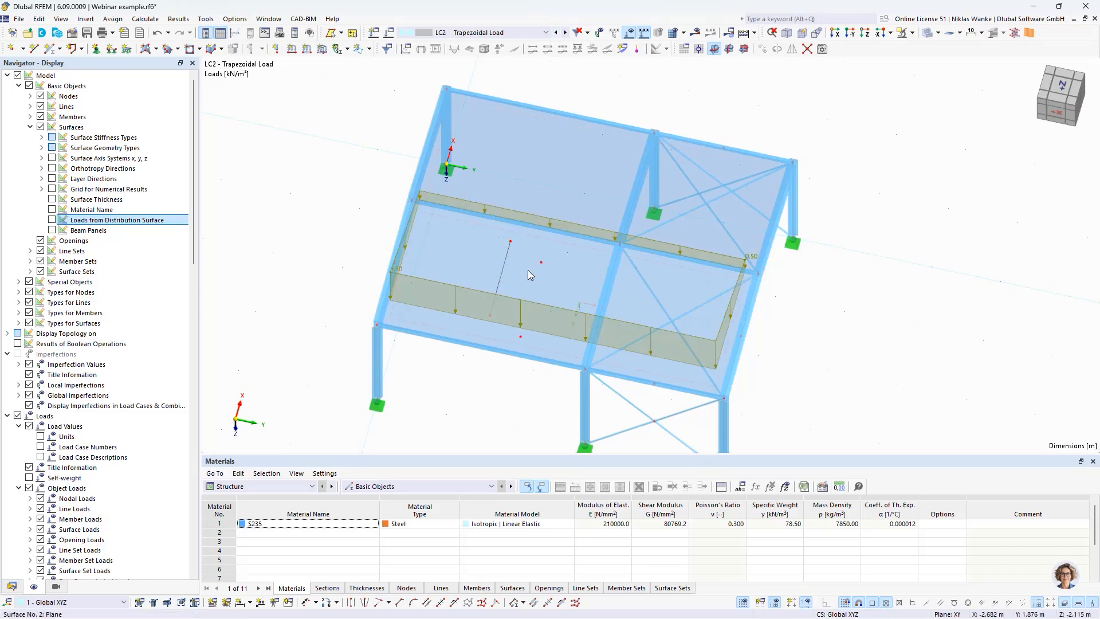
{"action": "middle_click_drag", "start_coordinate": [466, 388], "coordinate": [453, 343], "text": "ctrl"}
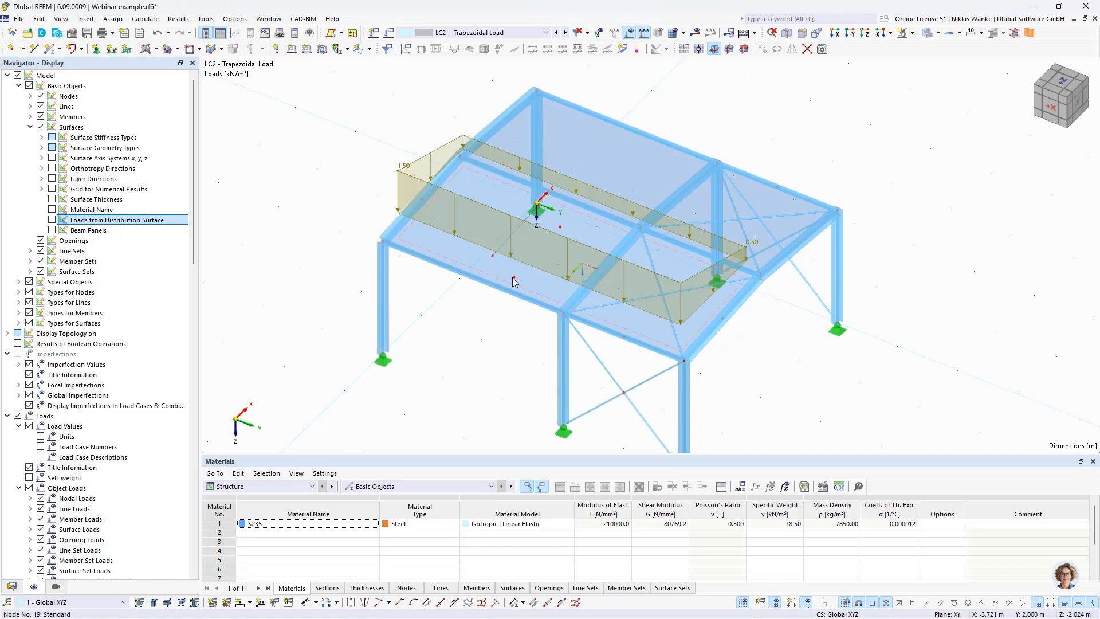
{"action": "scroll", "coordinate": [469, 316], "scroll_direction": "up", "scroll_amount": 1}
{"action": "middle_click_drag", "start_coordinate": [514, 315], "coordinate": [485, 327], "text": "ctrl"}
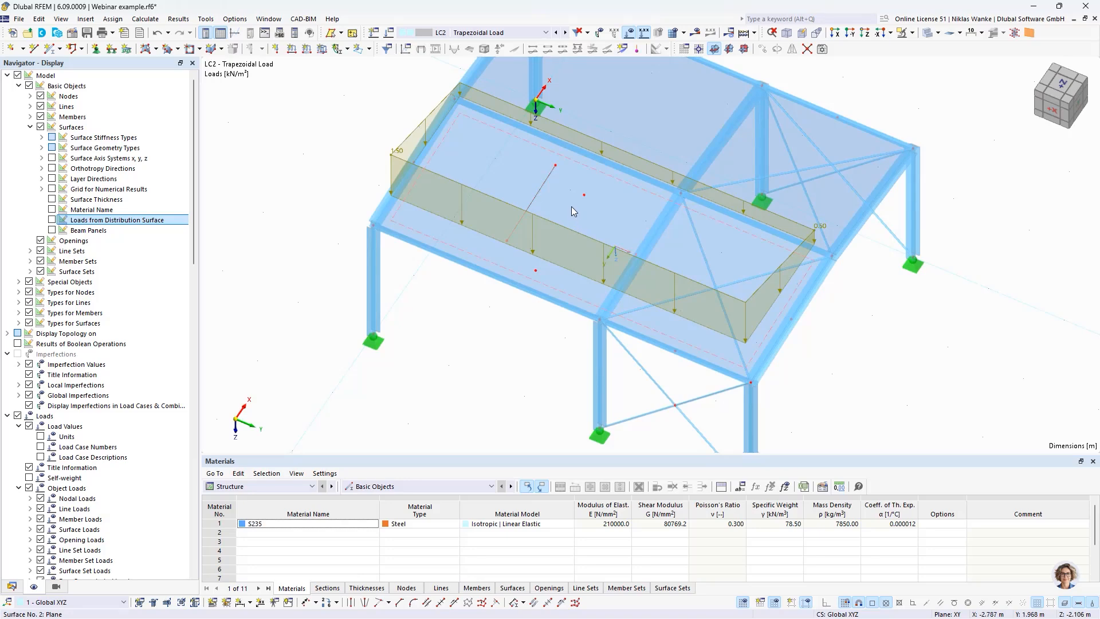
{"action": "left_click", "coordinate": [52, 220]}
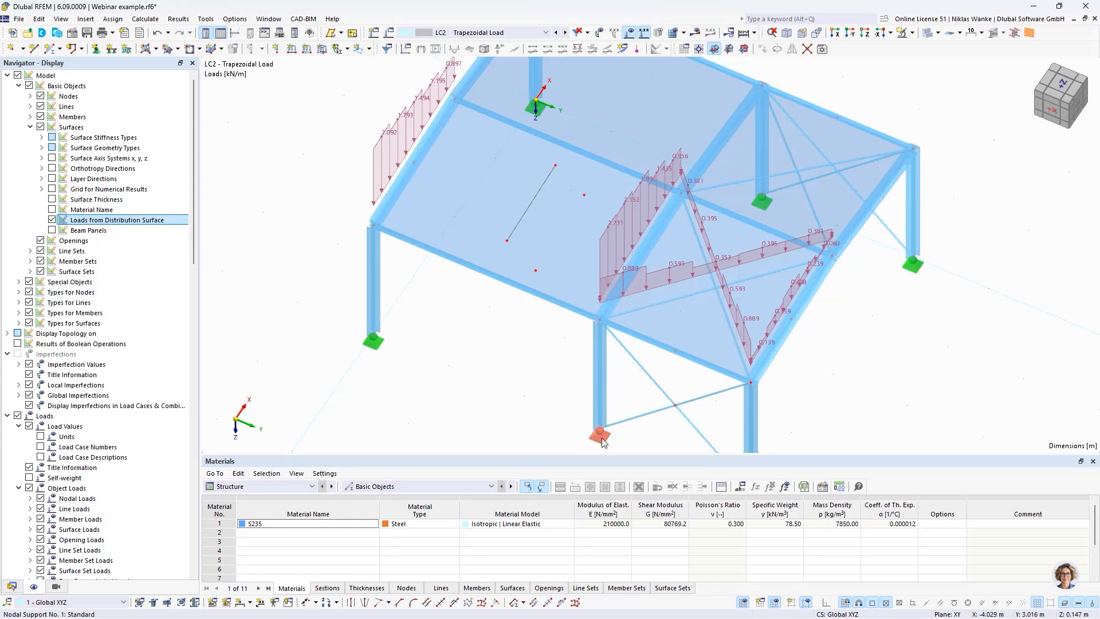
Step: Copy the nodal support from the middle front column base to free node 19 inside surface 2, accepting the mesh deletion
{"action": "left_click_drag", "start_coordinate": [603, 441], "coordinate": [537, 272]}
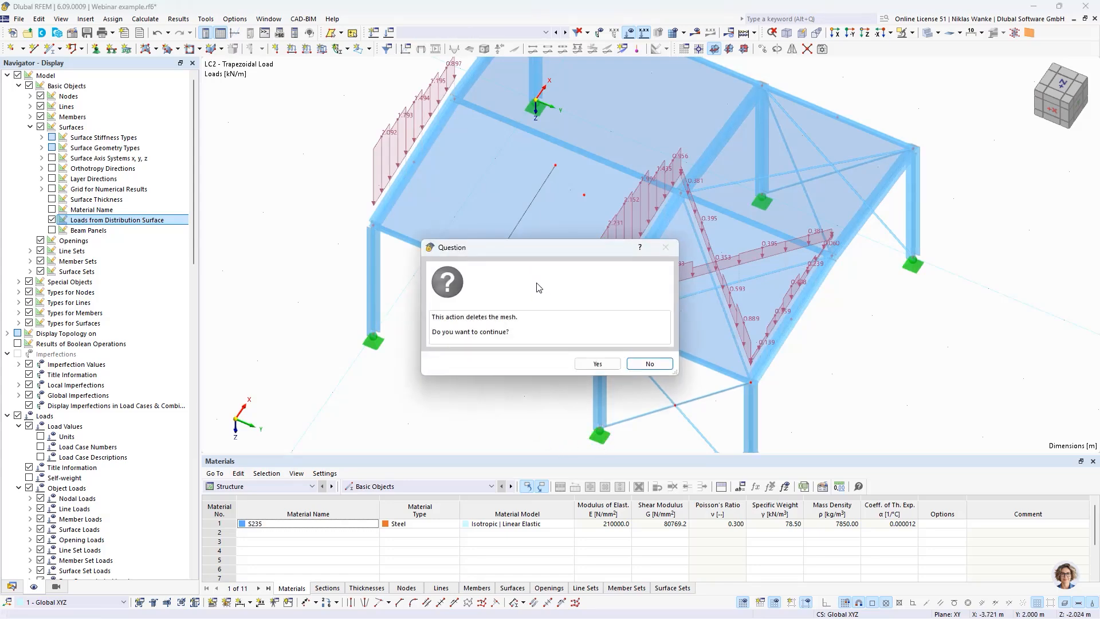
{"action": "left_click", "coordinate": [597, 363]}
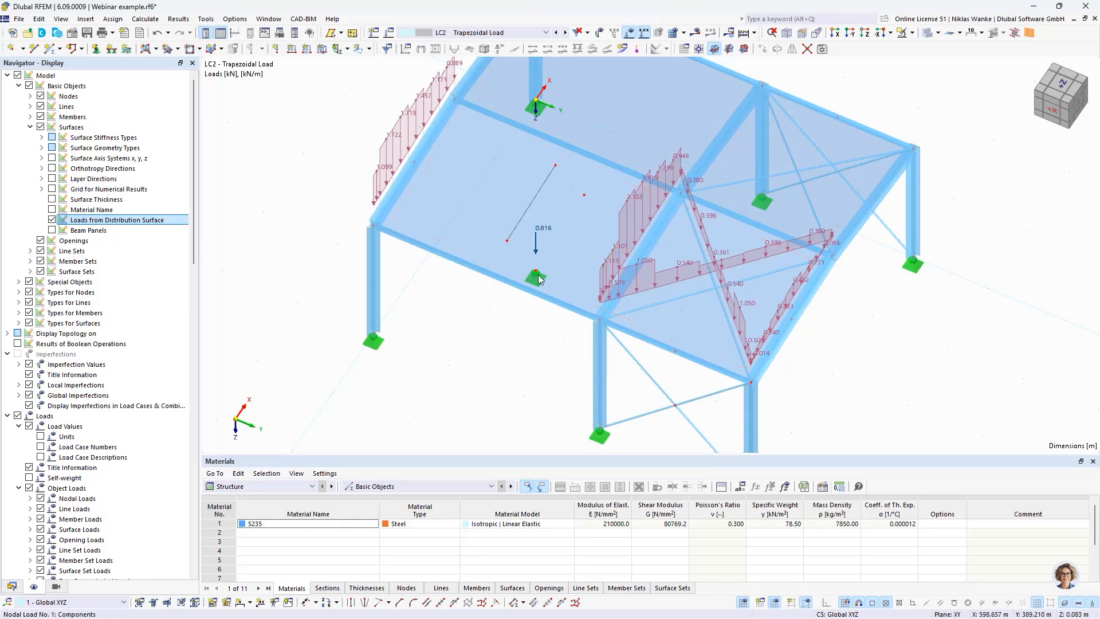
{"action": "middle_click_drag", "start_coordinate": [482, 323], "coordinate": [501, 342]}
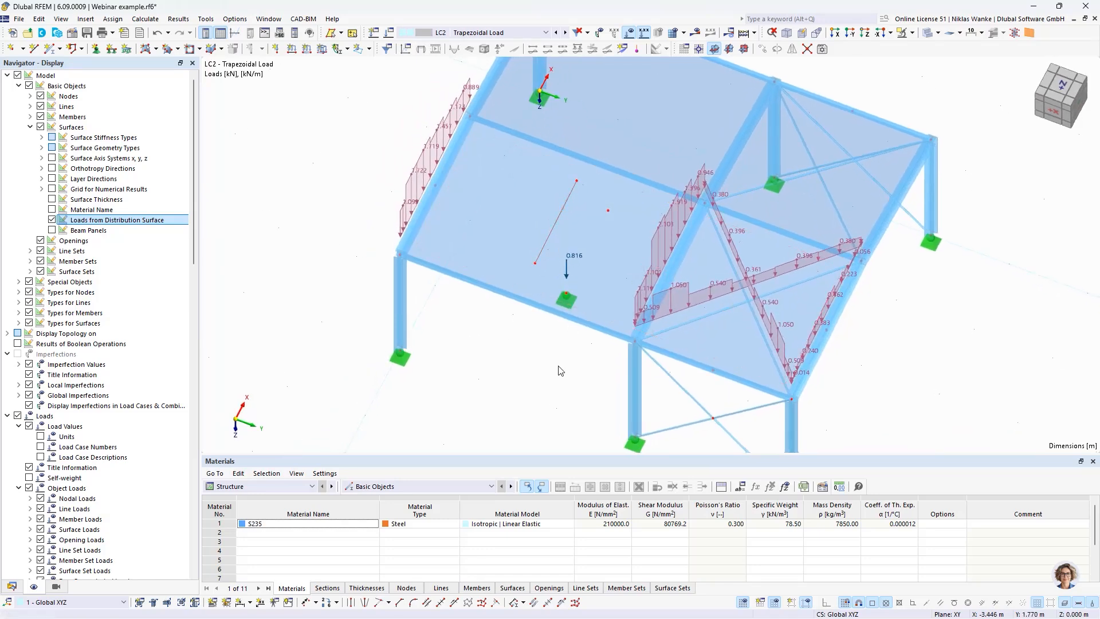
Step: Assign line support 1 to free line 38 inside surface 2 and inspect the distributed loads it receives
{"action": "left_click", "coordinate": [112, 48]}
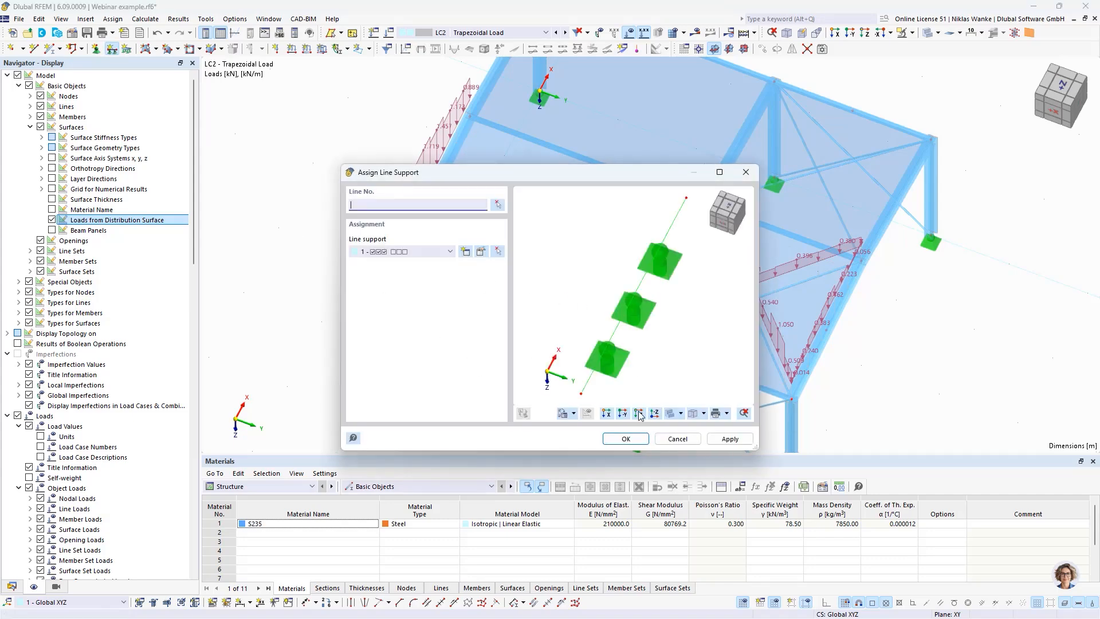
{"action": "left_click", "coordinate": [639, 413]}
{"action": "left_click", "coordinate": [498, 204]}
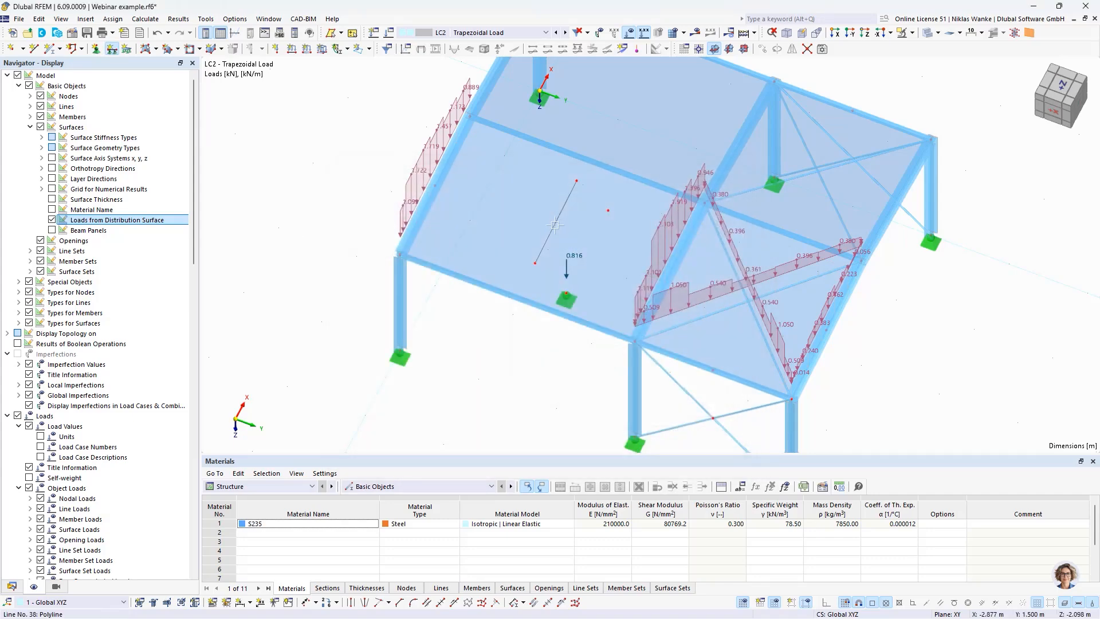
{"action": "left_click", "coordinate": [555, 225]}
{"action": "right_click", "coordinate": [480, 375]}
{"action": "middle_click_drag", "start_coordinate": [483, 353], "coordinate": [427, 335], "text": "ctrl"}
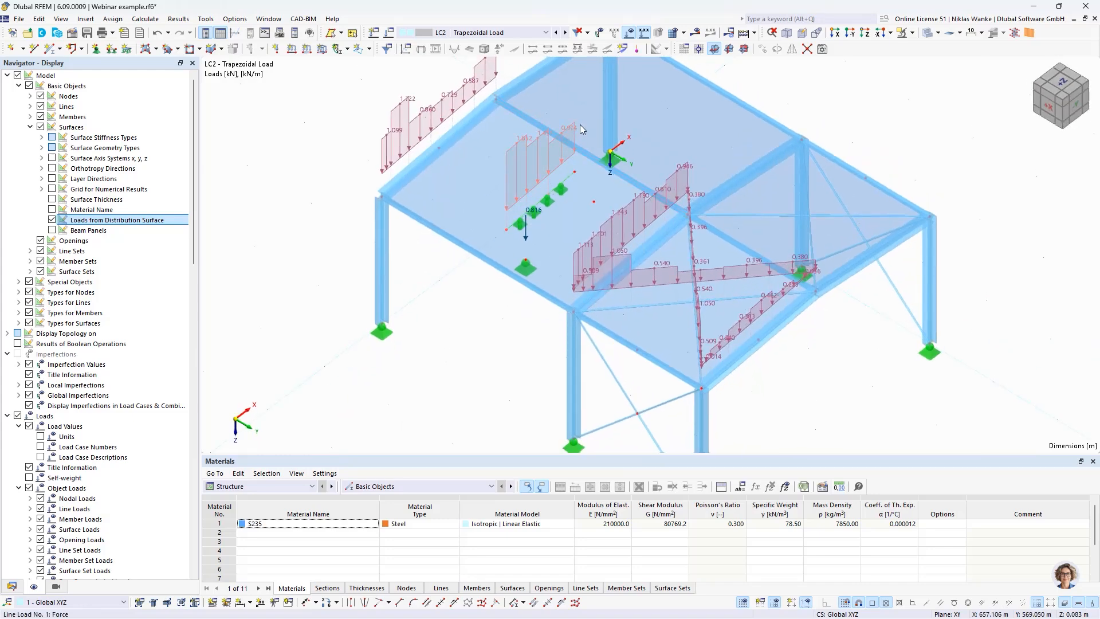
{"action": "middle_click_drag", "start_coordinate": [462, 303], "coordinate": [530, 298]}
{"action": "scroll", "coordinate": [547, 322], "scroll_direction": "up", "scroll_amount": 1}
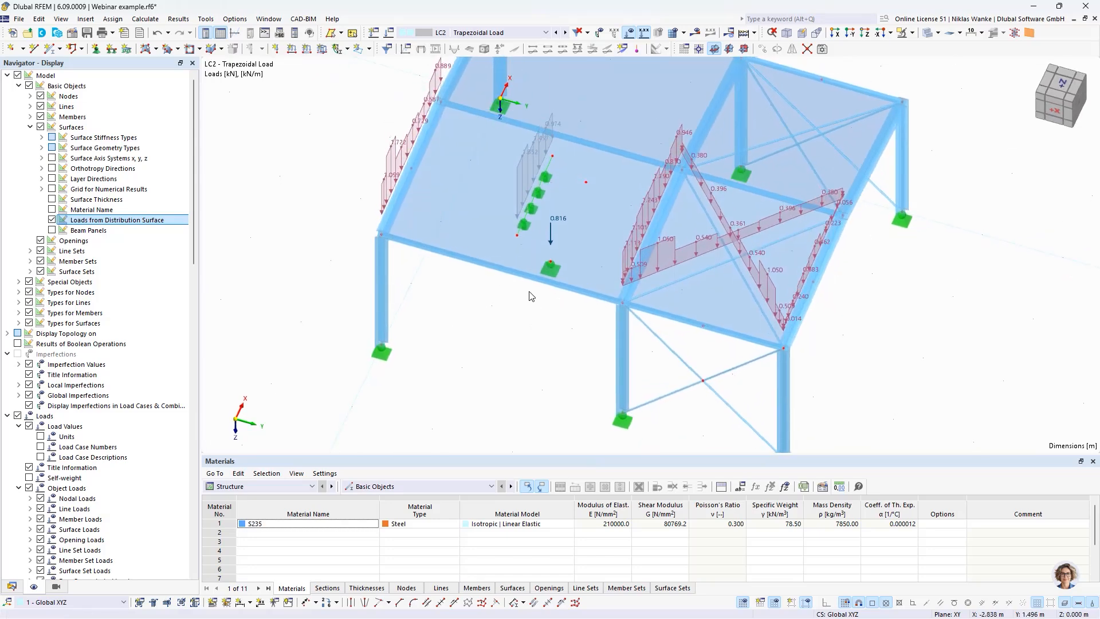
{"action": "scroll", "coordinate": [522, 231], "scroll_direction": "up", "scroll_amount": 2}
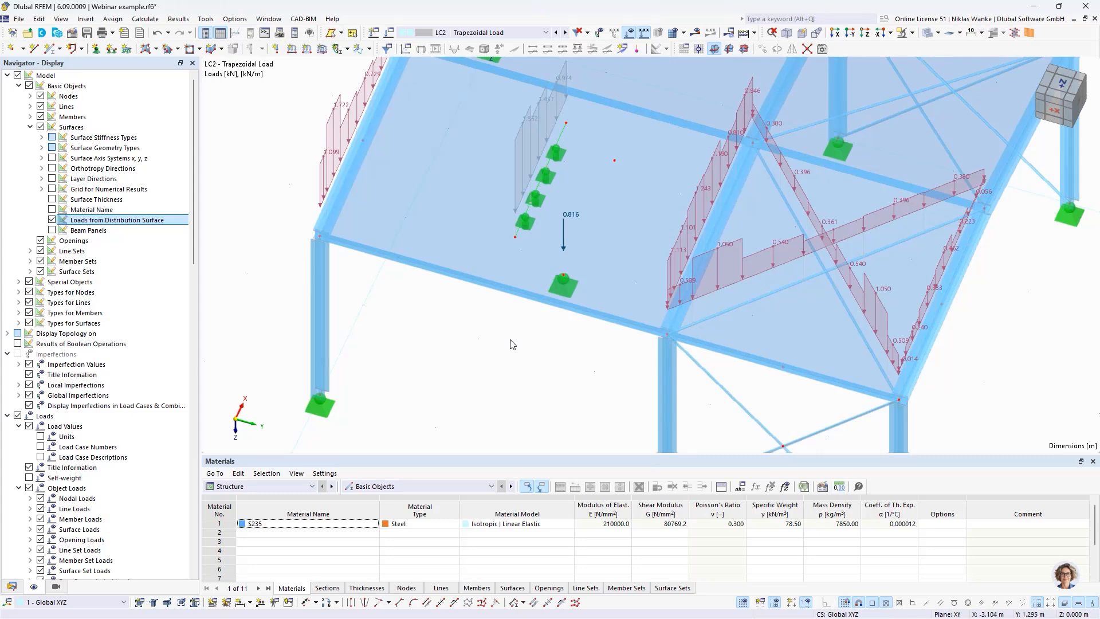
Step: Delete the nodal support from node 19 inside surface 2
{"action": "left_click", "coordinate": [520, 208]}
{"action": "left_click", "coordinate": [563, 275]}
{"action": "key", "text": "Delete"}
Step: Copy the middle front column so that the copy's top end sits at free node 19 of surface 2
{"action": "middle_click_drag", "start_coordinate": [559, 373], "coordinate": [555, 315]}
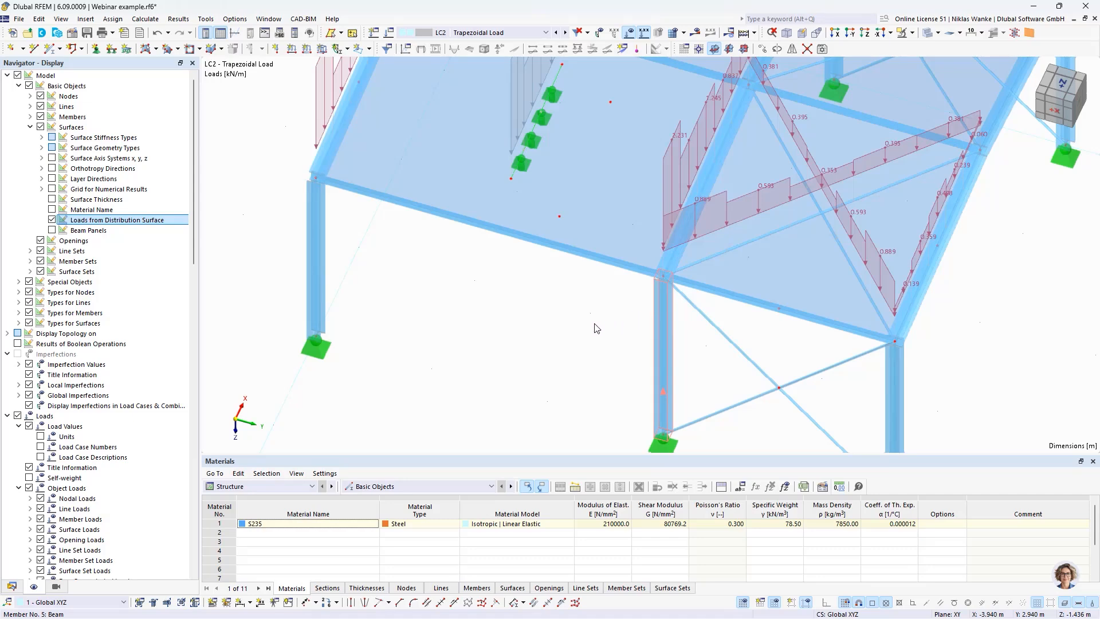
{"action": "left_click_drag", "start_coordinate": [596, 328], "coordinate": [559, 216]}
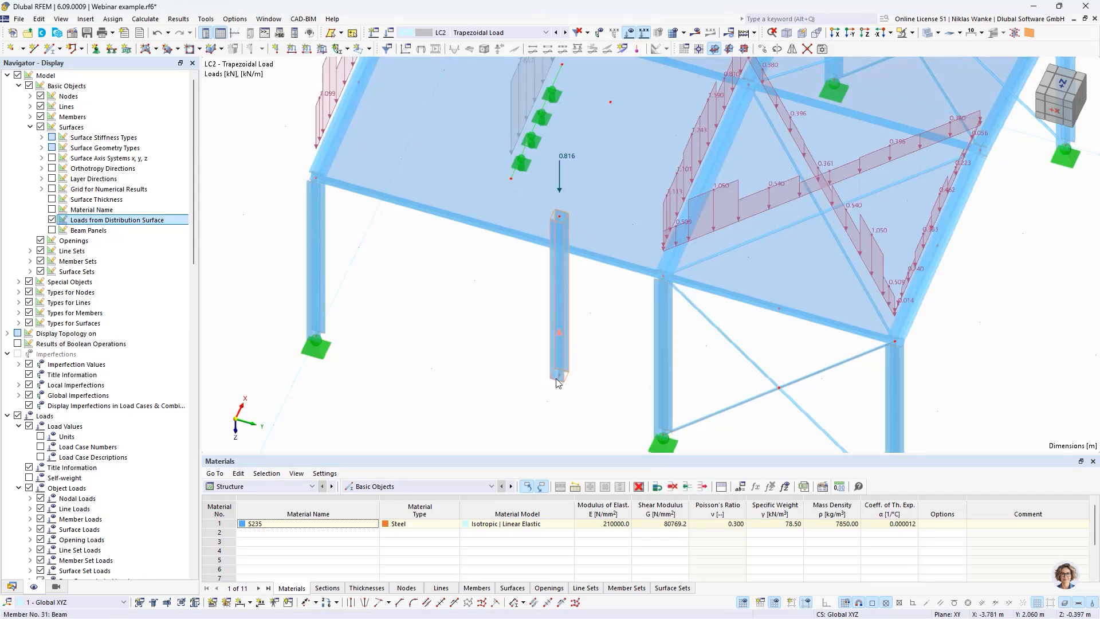
{"action": "left_click", "coordinate": [515, 297]}
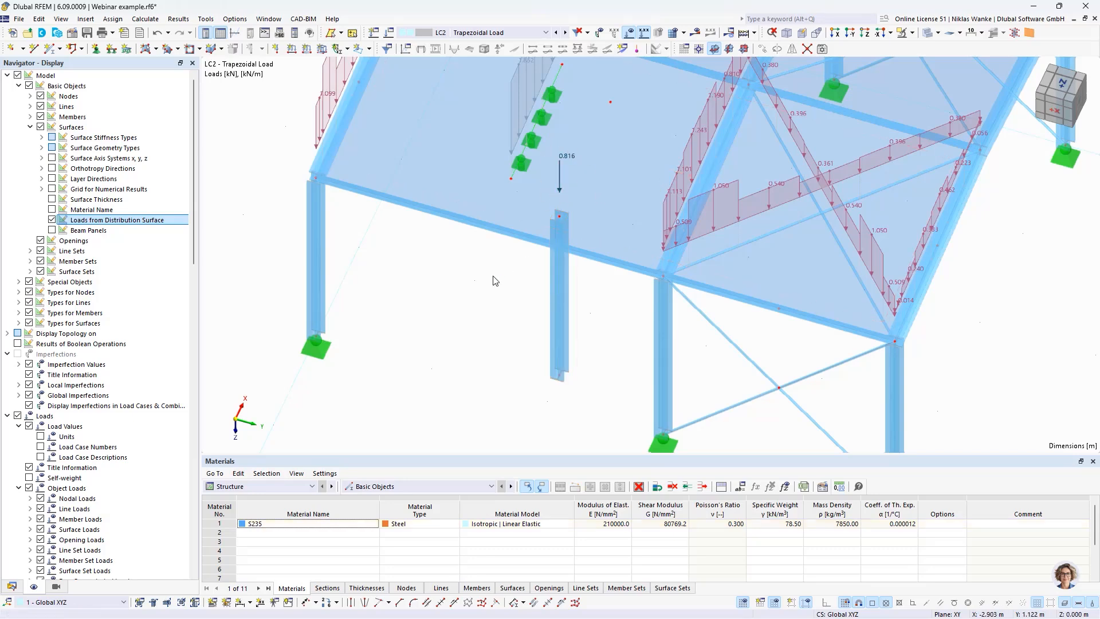
{"action": "middle_click_drag", "start_coordinate": [495, 281], "coordinate": [538, 327], "text": "ctrl"}
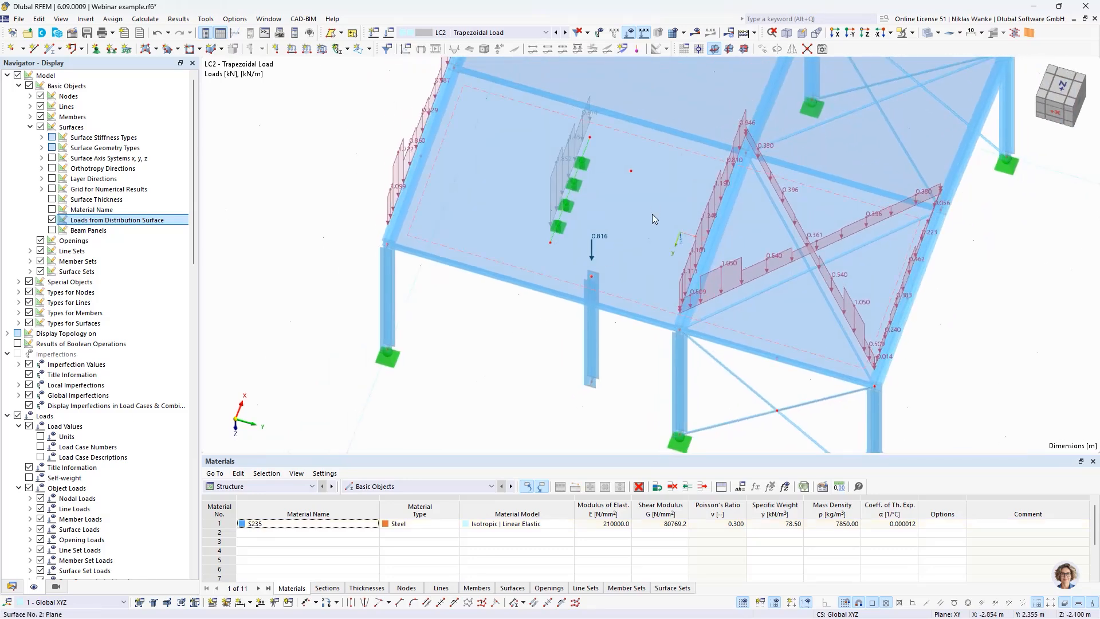
Step: Set surface 2's load transfer to 10 mm stripe width, 0.020 smoothing factor and minimum 20 stripes, stop neglecting equilibrium of moments, and apply
{"action": "middle_click_drag", "start_coordinate": [652, 214], "coordinate": [834, 219]}
{"action": "double_click", "coordinate": [836, 215]}
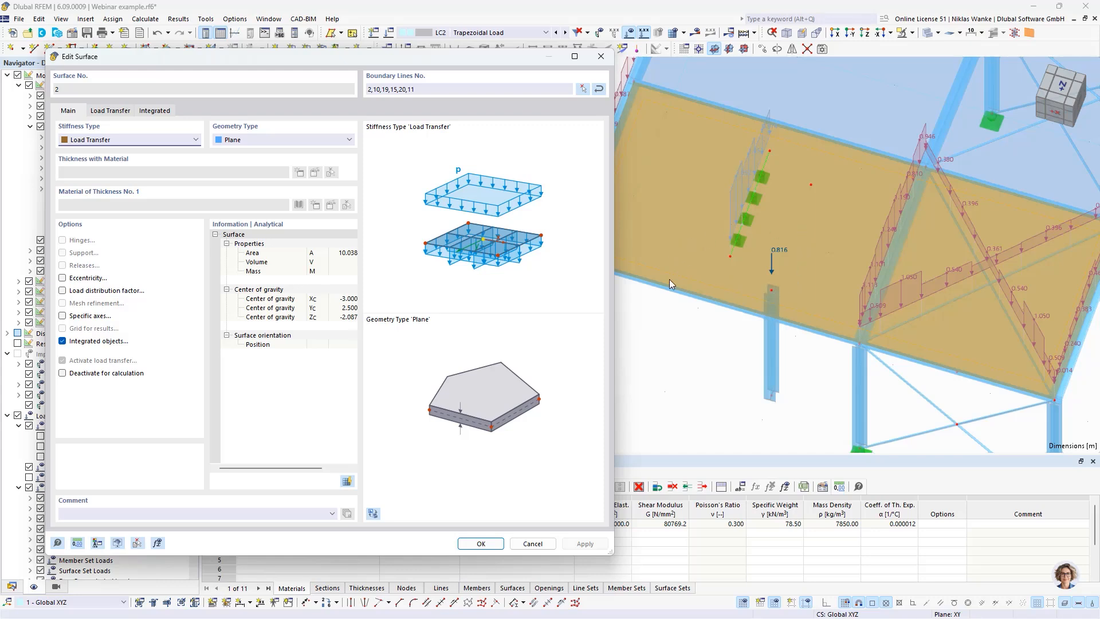
{"action": "left_click", "coordinate": [124, 110]}
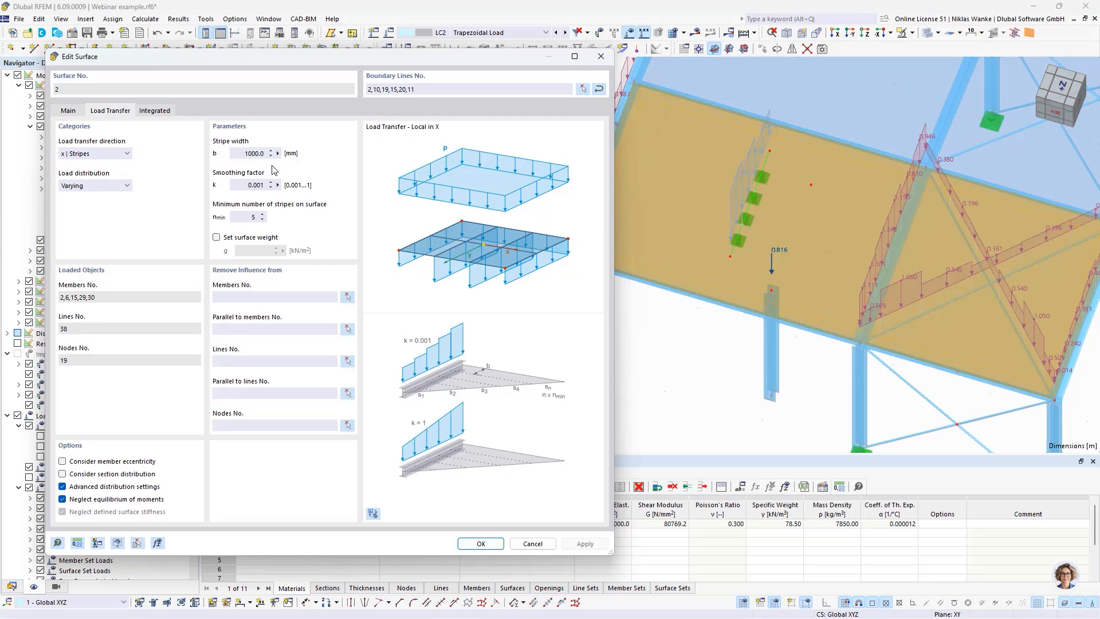
{"action": "double_click", "coordinate": [247, 218]}
{"action": "left_click", "coordinate": [63, 486]}
{"action": "double_click", "coordinate": [249, 153]}
{"action": "left_click", "coordinate": [606, 544]}
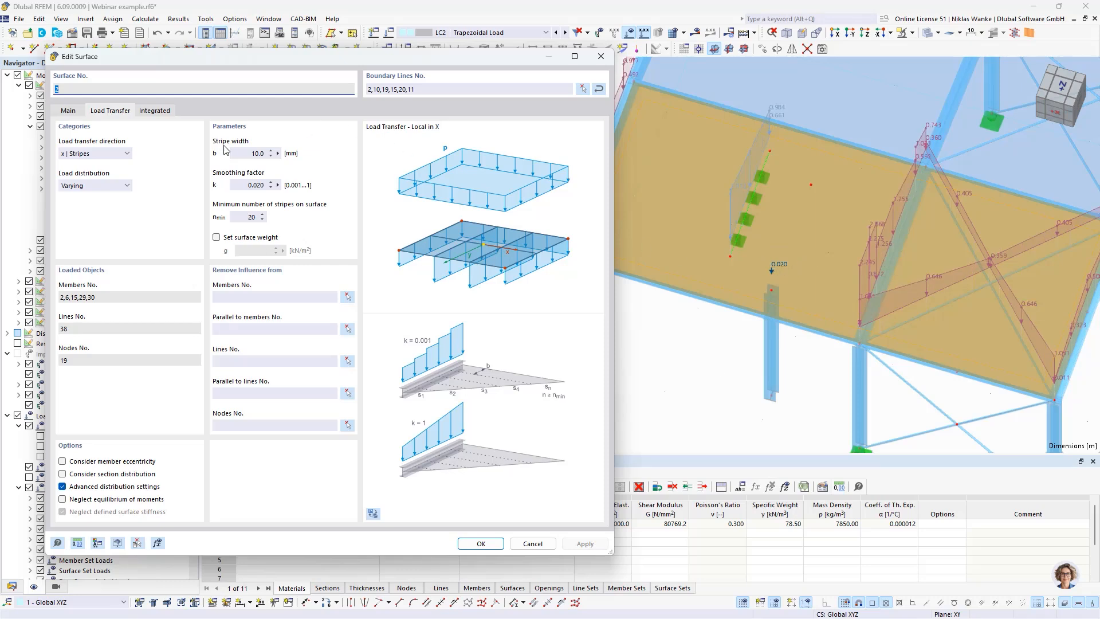
Step: Set surface 2's load transfer stripe width to 20 mm, apply it and finish editing the surface
{"action": "left_click", "coordinate": [241, 152]}
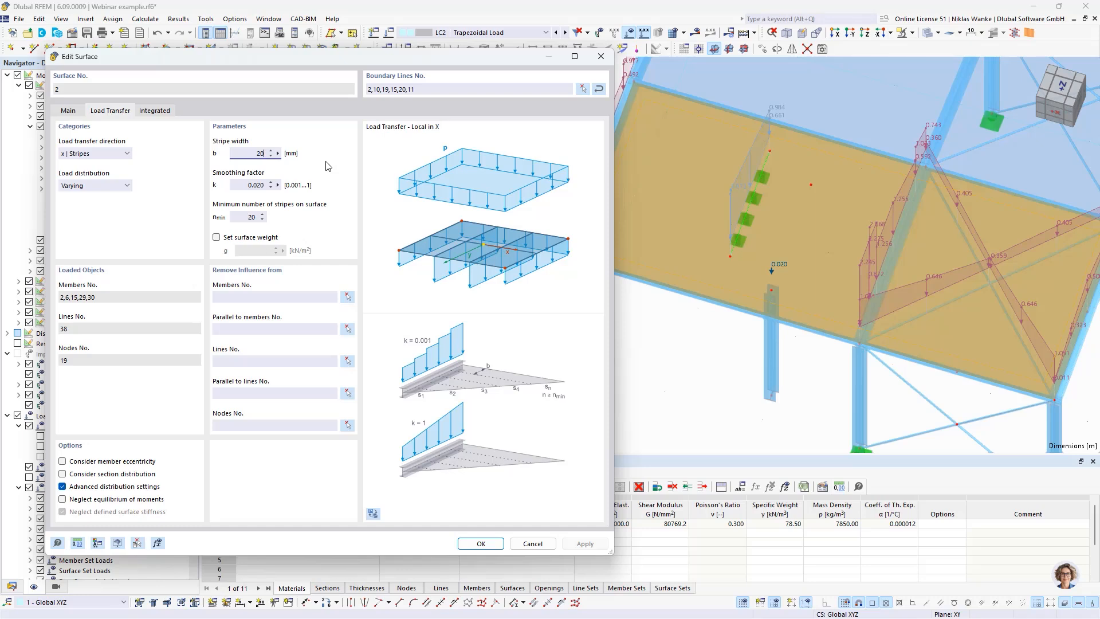
{"action": "left_click", "coordinate": [248, 184]}
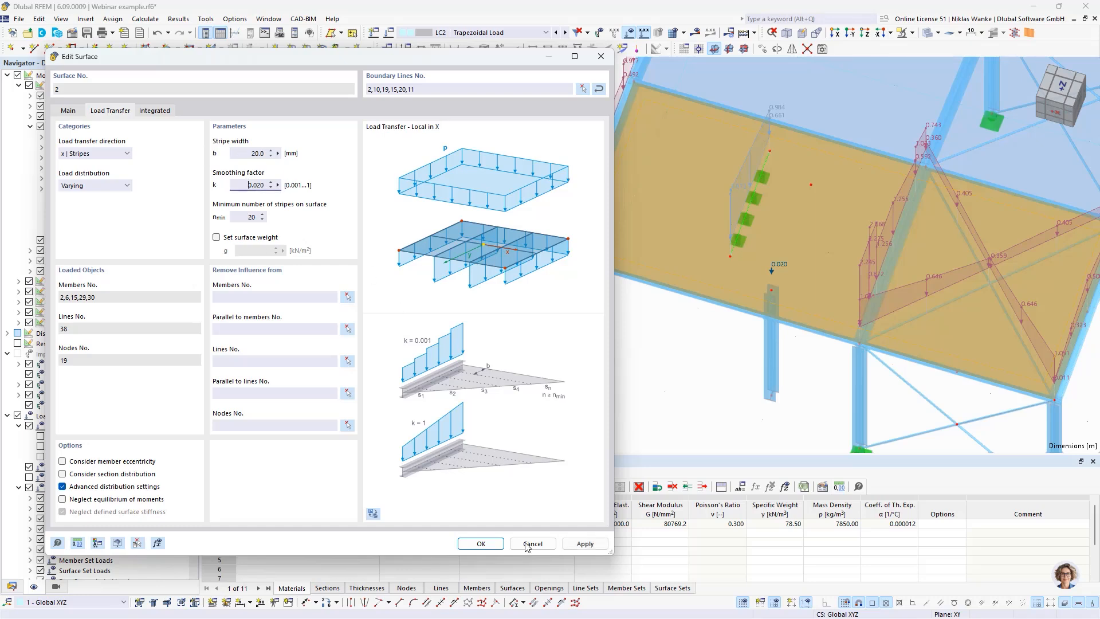
{"action": "left_click", "coordinate": [589, 546]}
{"action": "left_click", "coordinate": [585, 544]}
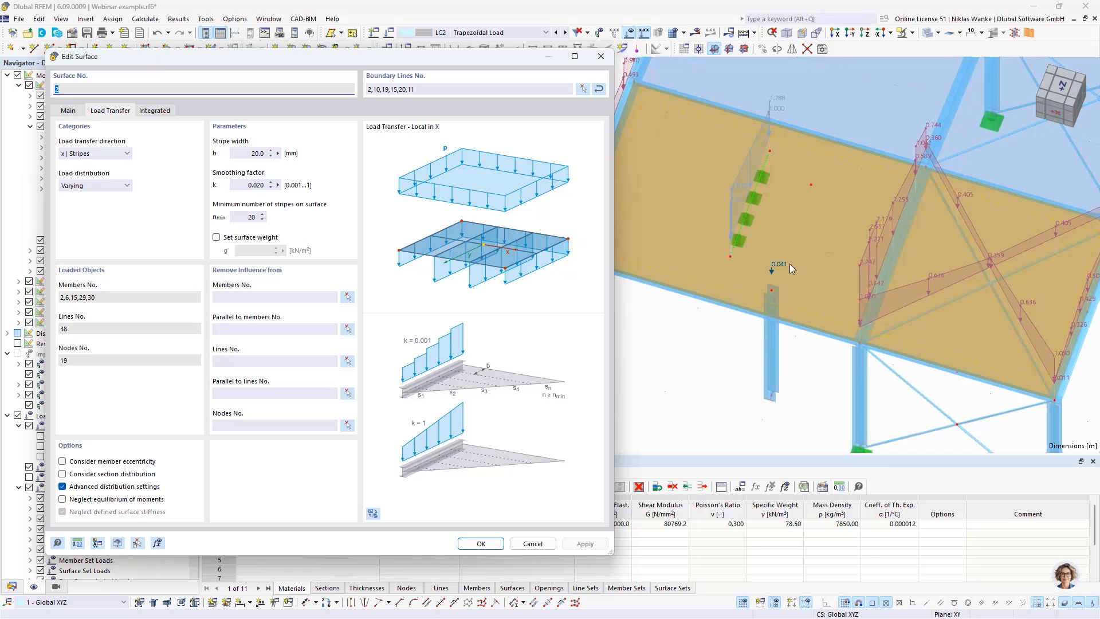
{"action": "left_click", "coordinate": [601, 58]}
Step: Inspect the nodal load transferred to the copied column at node 19 and the surrounding distributed loads of surface 2
{"action": "left_click", "coordinate": [689, 371]}
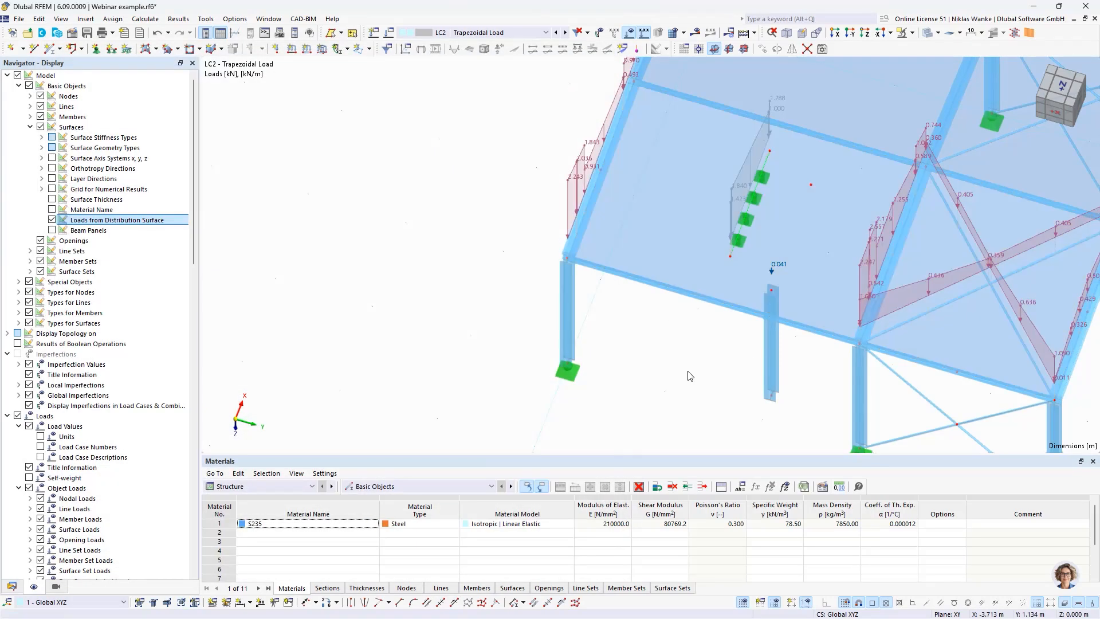
{"action": "middle_click_drag", "start_coordinate": [704, 373], "coordinate": [595, 351]}
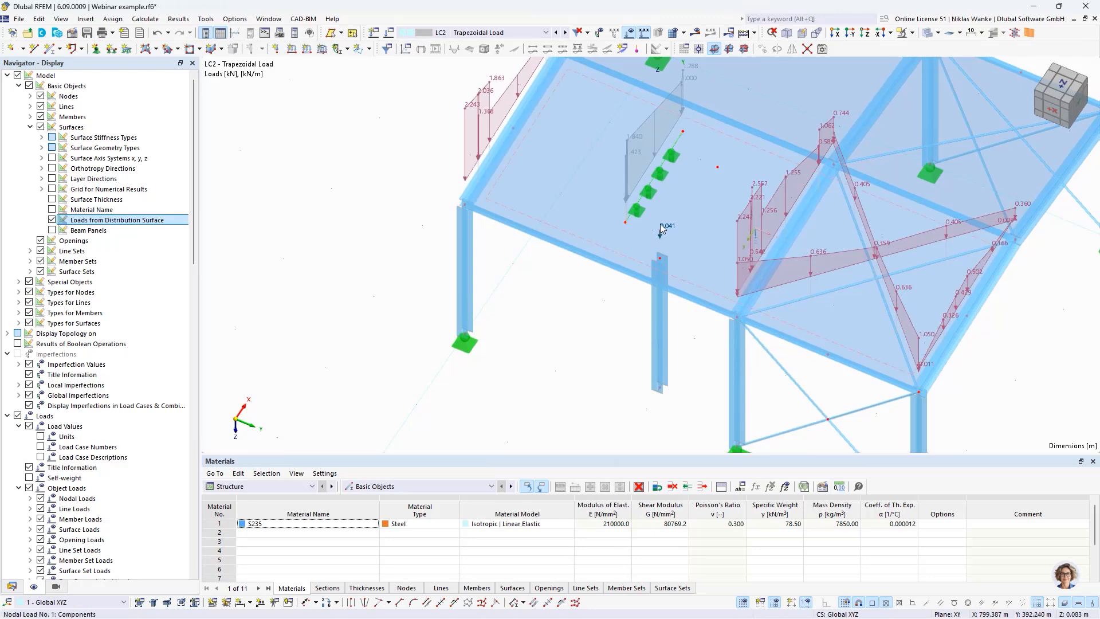
{"action": "scroll", "coordinate": [662, 259], "scroll_direction": "up", "scroll_amount": 2}
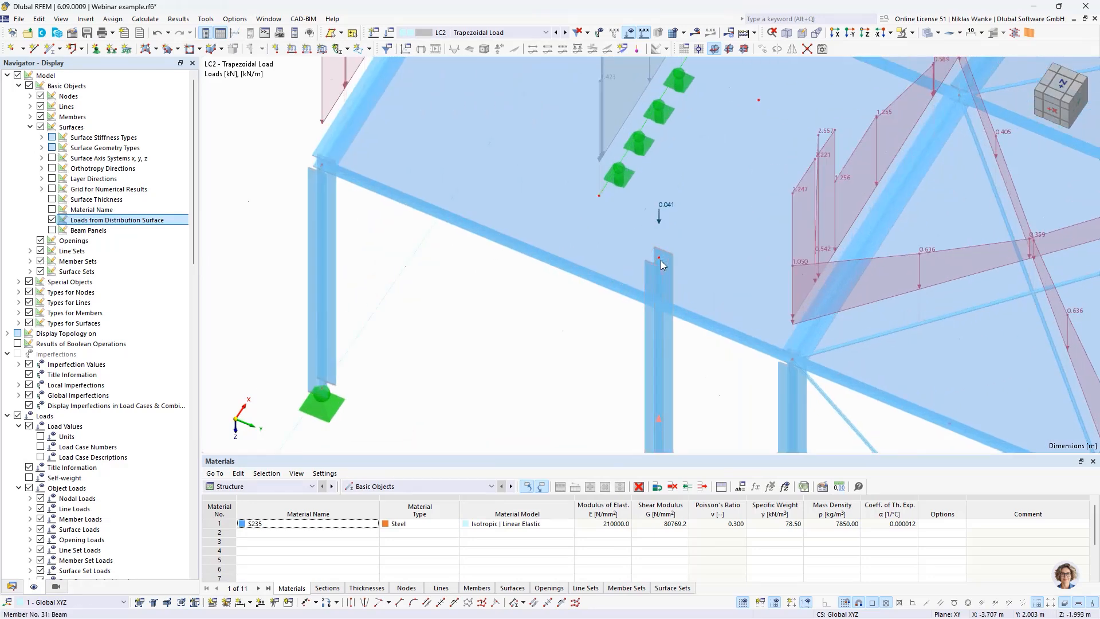
{"action": "scroll", "coordinate": [569, 346], "scroll_direction": "down", "scroll_amount": 2}
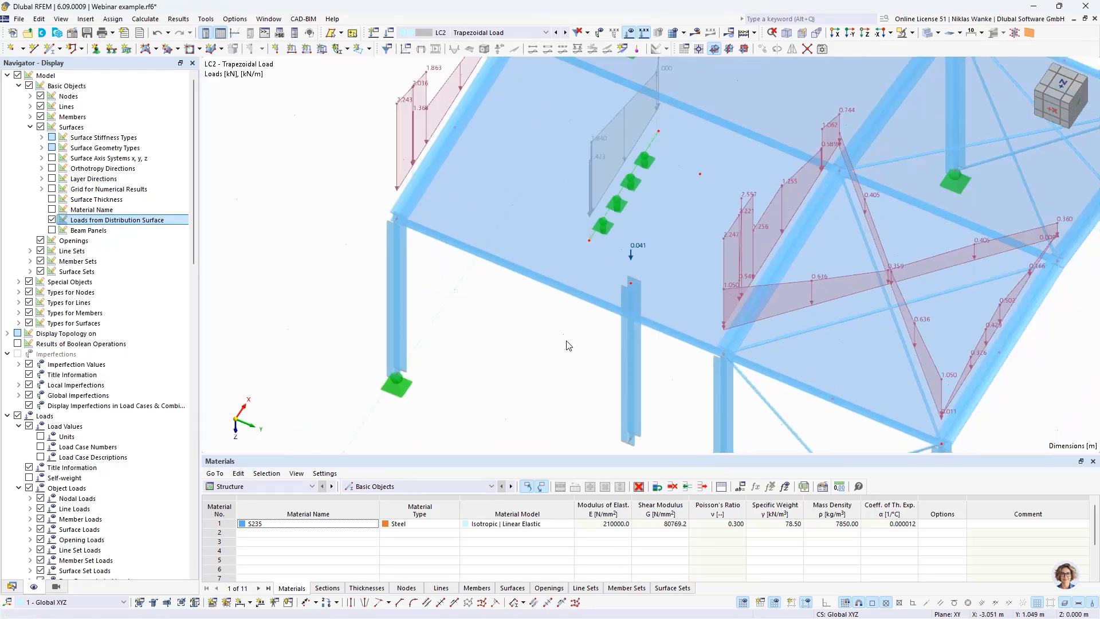
{"action": "middle_click_drag", "start_coordinate": [565, 338], "coordinate": [573, 365], "text": "ctrl"}
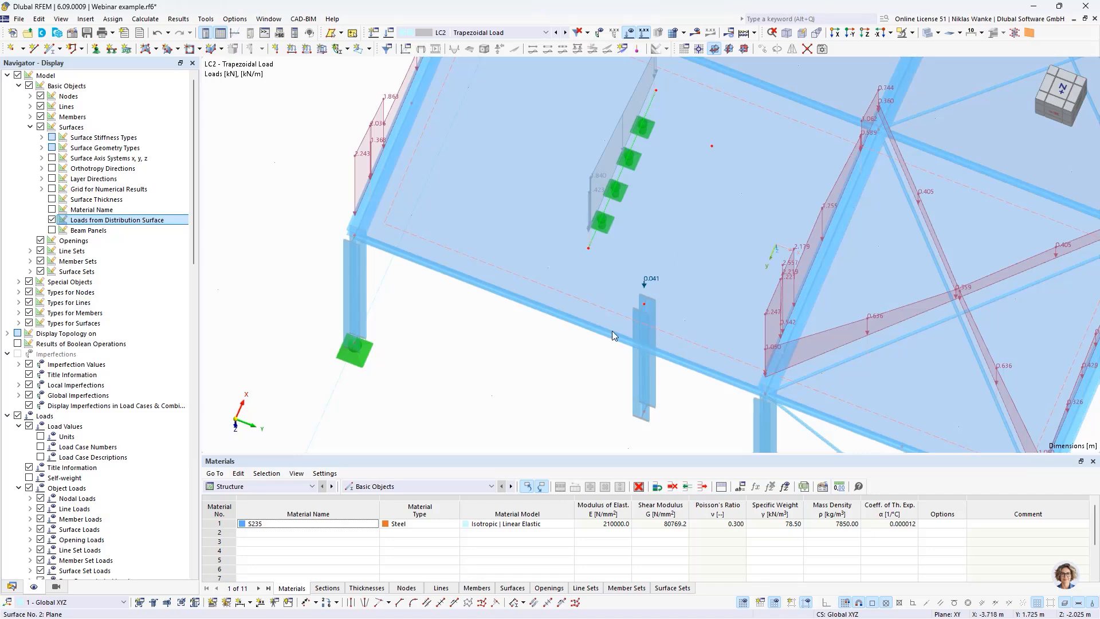
{"action": "scroll", "coordinate": [631, 356], "scroll_direction": "down", "scroll_amount": 3}
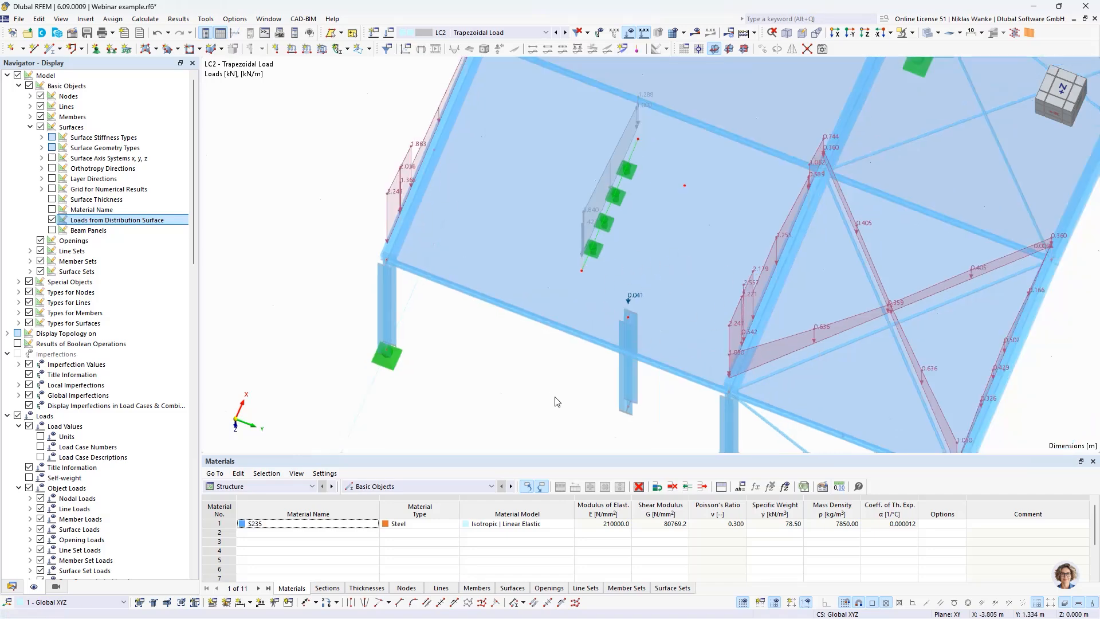
Step: Delete the copied column at node 19 and the line support on the free line inside surface 2
{"action": "middle_click_drag", "start_coordinate": [553, 424], "coordinate": [560, 290], "text": "ctrl"}
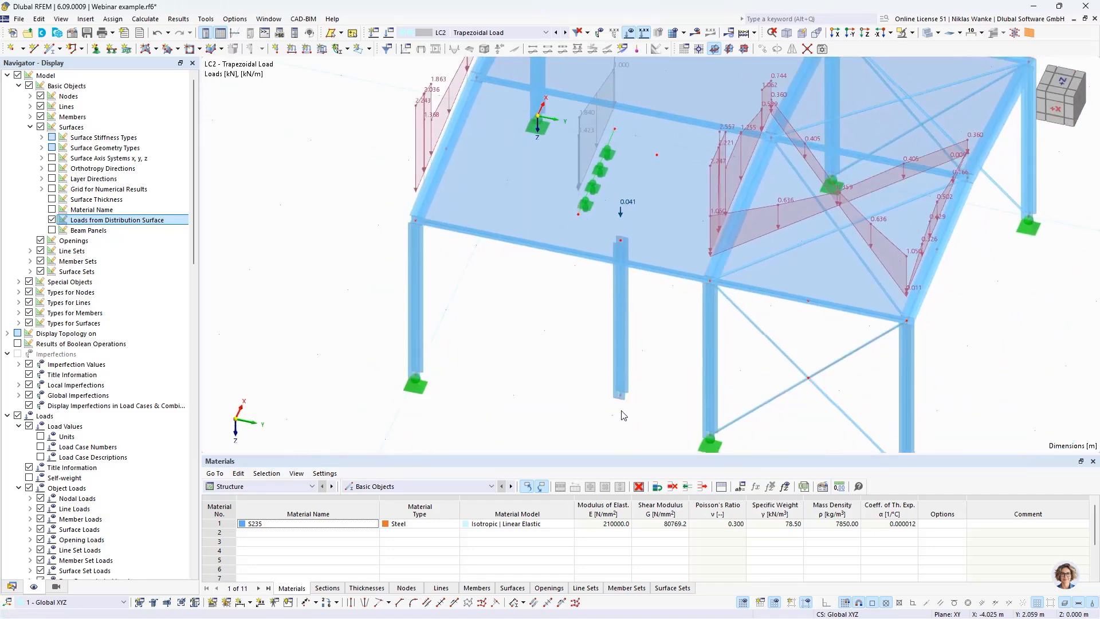
{"action": "key", "text": "Delete"}
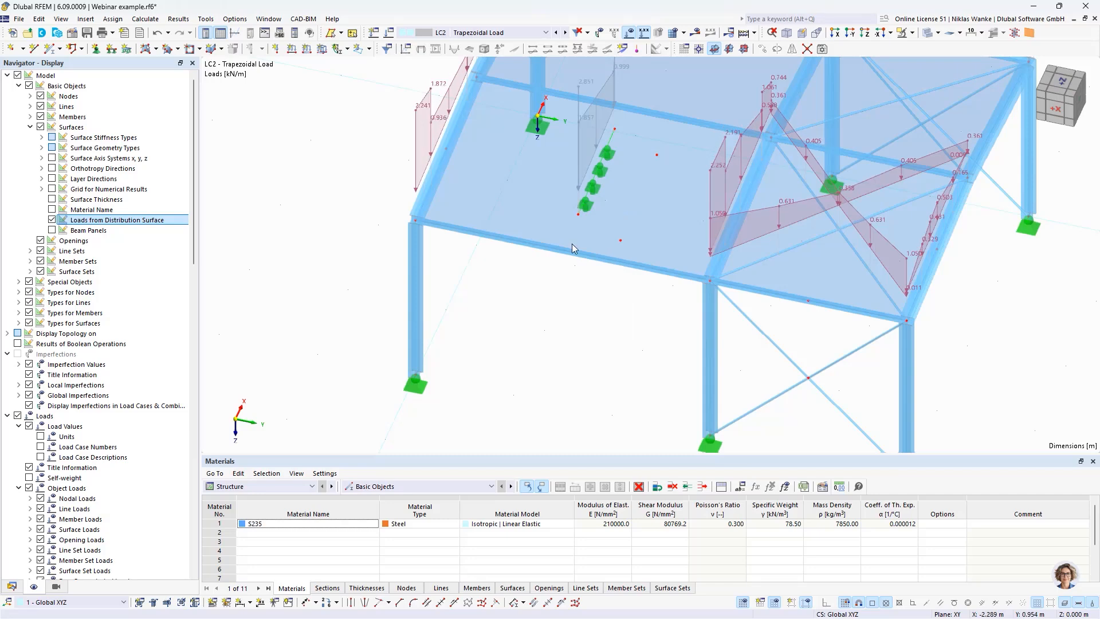
{"action": "left_click", "coordinate": [594, 184]}
{"action": "key", "text": "Delete"}
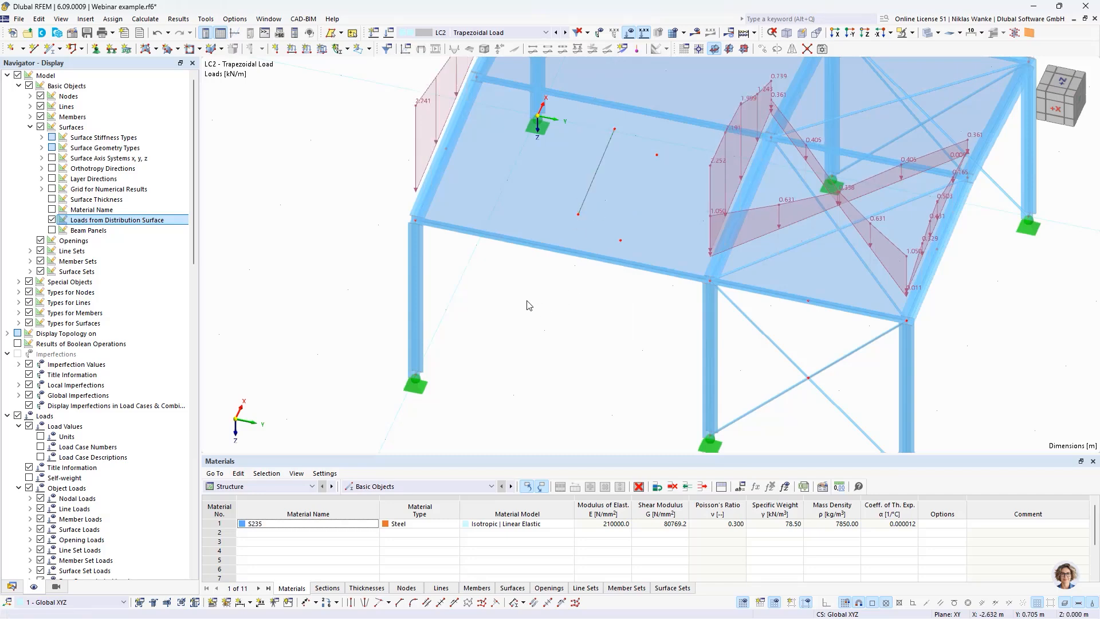
Step: Check the geometry types available for surface 2, then enable its load distribution factor option and show the factor assignments
{"action": "scroll", "coordinate": [554, 312], "scroll_direction": "down", "scroll_amount": 2}
{"action": "middle_click_drag", "start_coordinate": [557, 313], "coordinate": [564, 341], "text": "ctrl"}
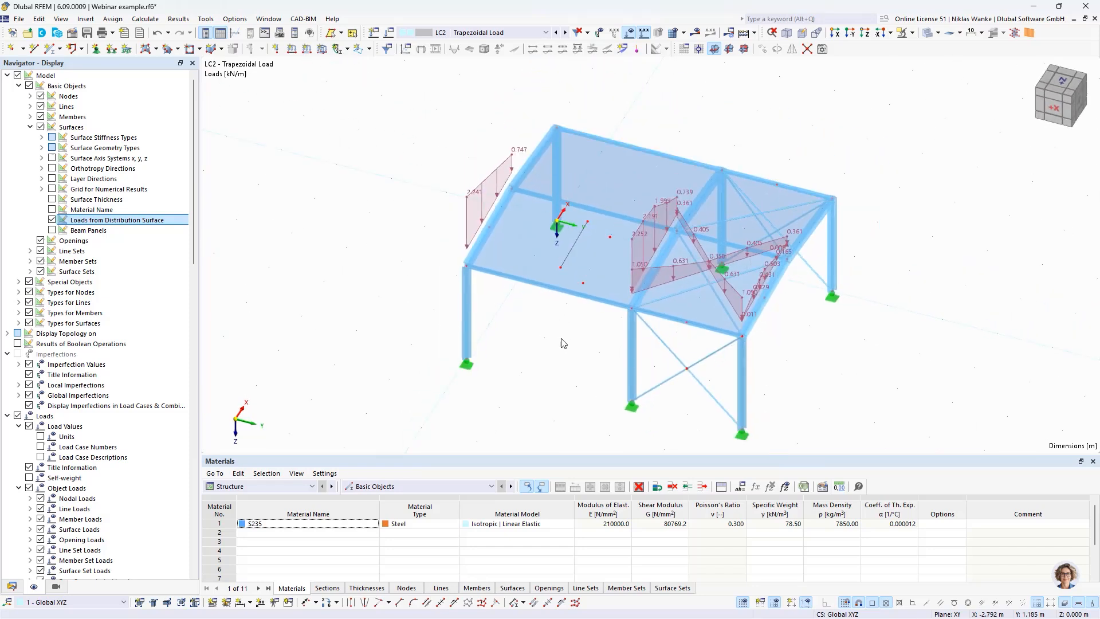
{"action": "double_click", "coordinate": [527, 257]}
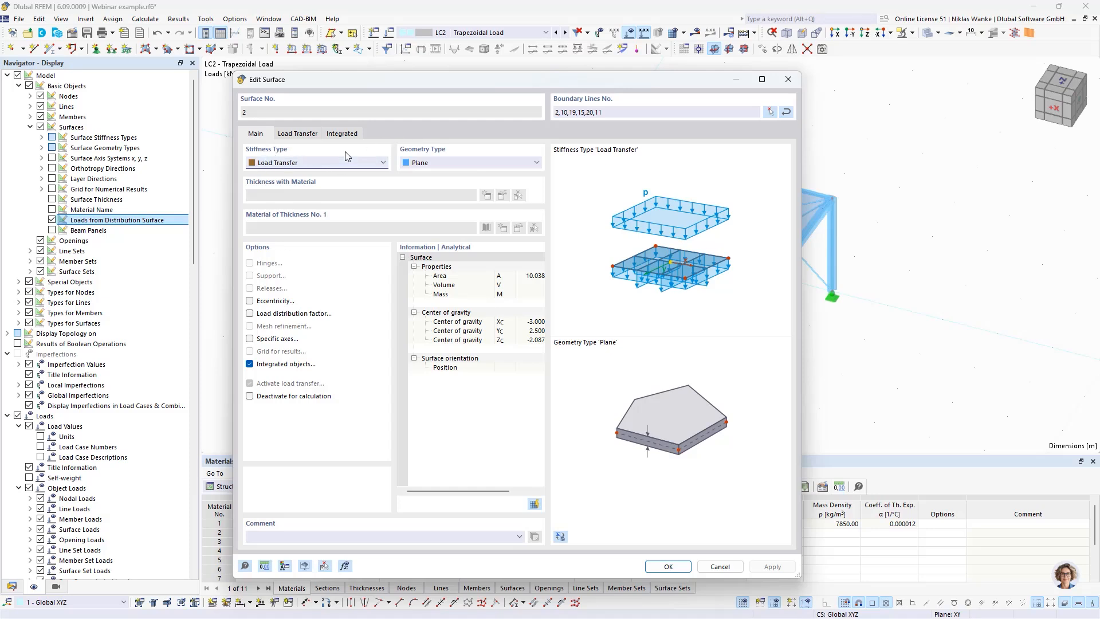
{"action": "left_click", "coordinate": [448, 166]}
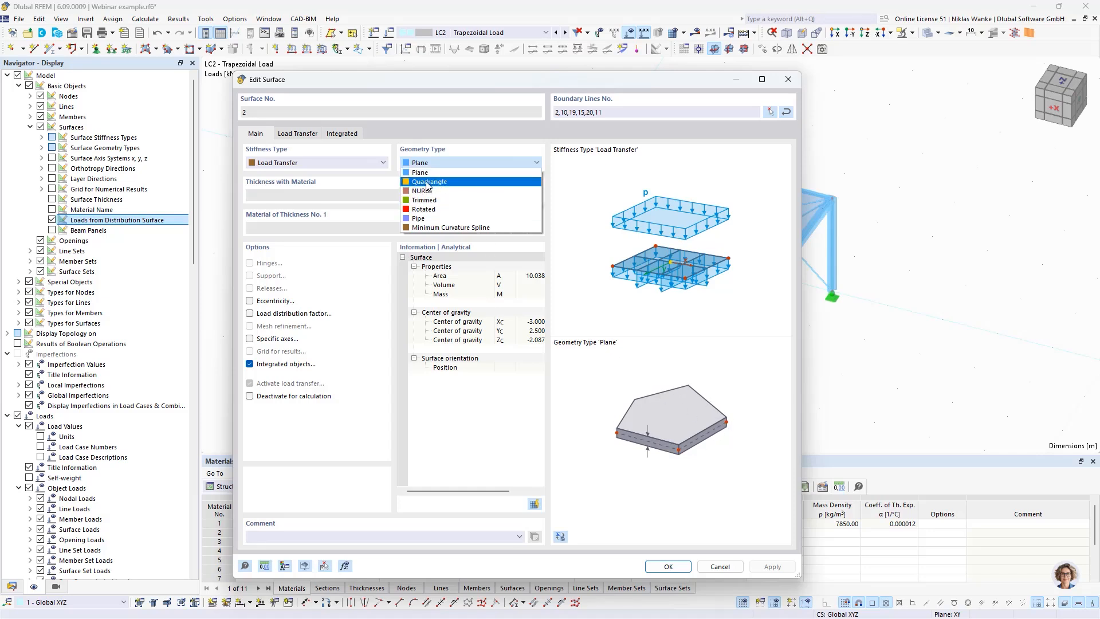
{"action": "left_click", "coordinate": [476, 87]}
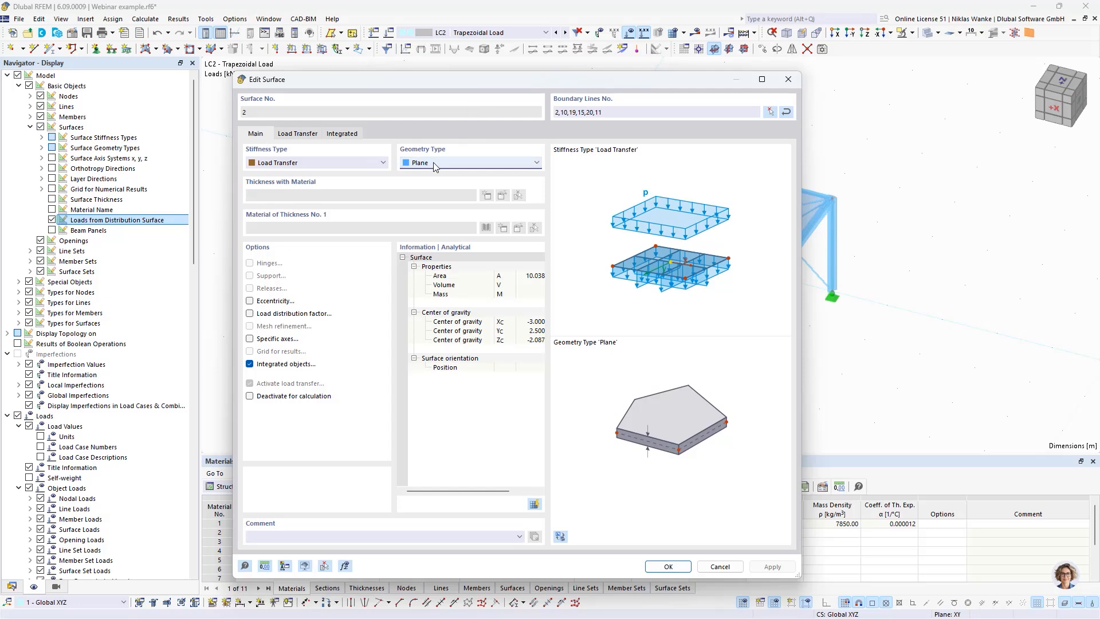
{"action": "left_click_drag", "start_coordinate": [514, 92], "coordinate": [532, 90]}
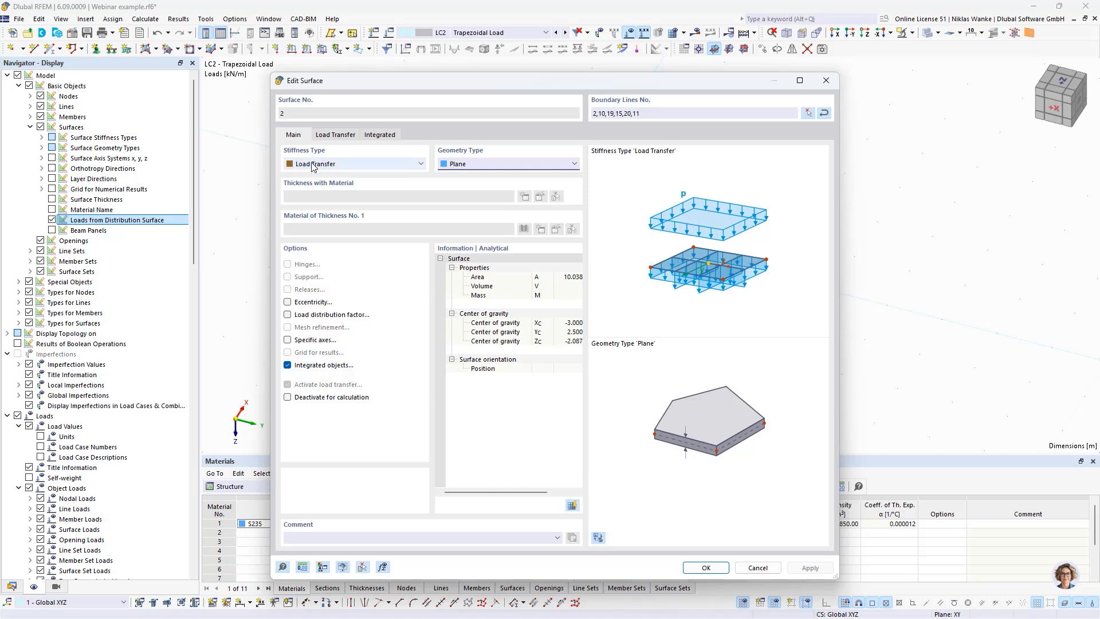
{"action": "left_click", "coordinate": [287, 314]}
{"action": "left_click", "coordinate": [402, 134]}
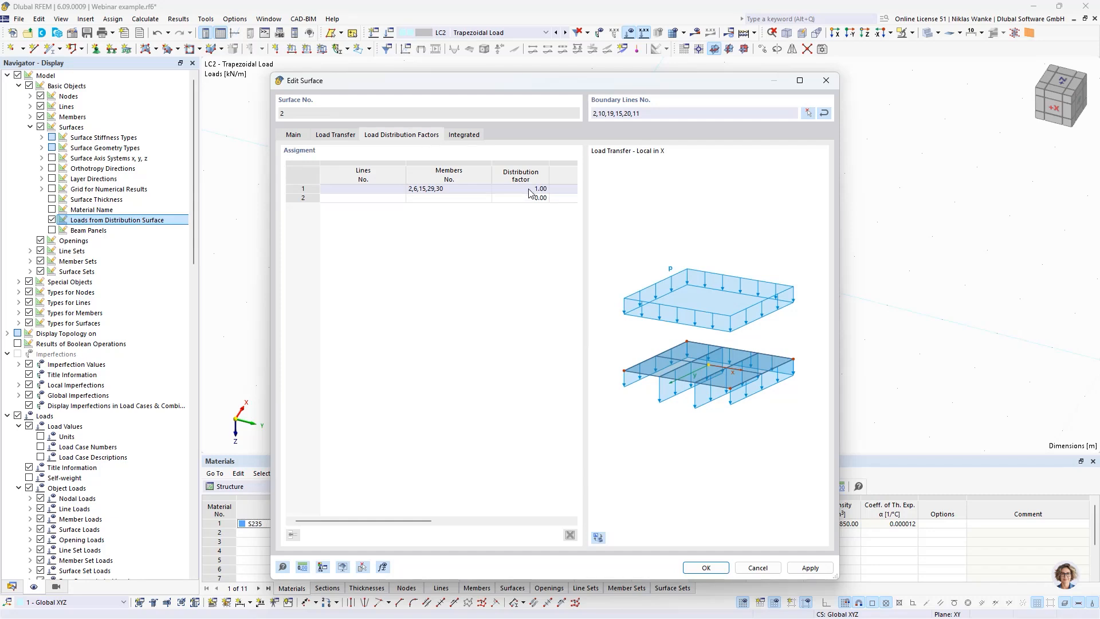
Step: Assign member 2, the outer edge beam of surface 2, to its own row of the load distribution factors
{"action": "left_click_drag", "start_coordinate": [561, 83], "coordinate": [686, 255]}
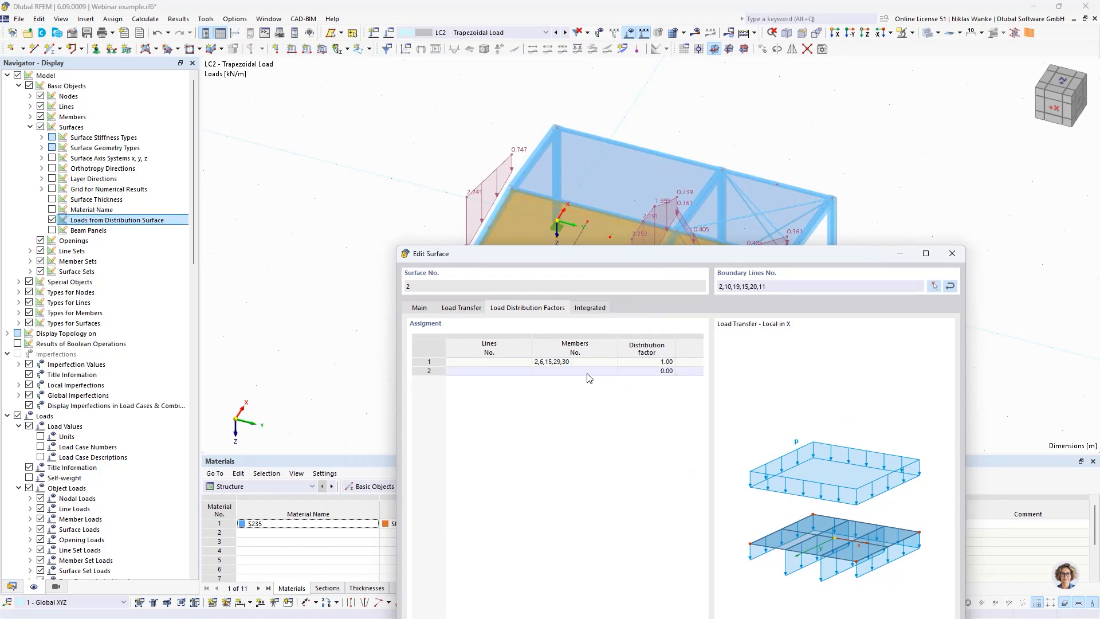
{"action": "left_click", "coordinate": [605, 372]}
{"action": "left_click", "coordinate": [612, 372]}
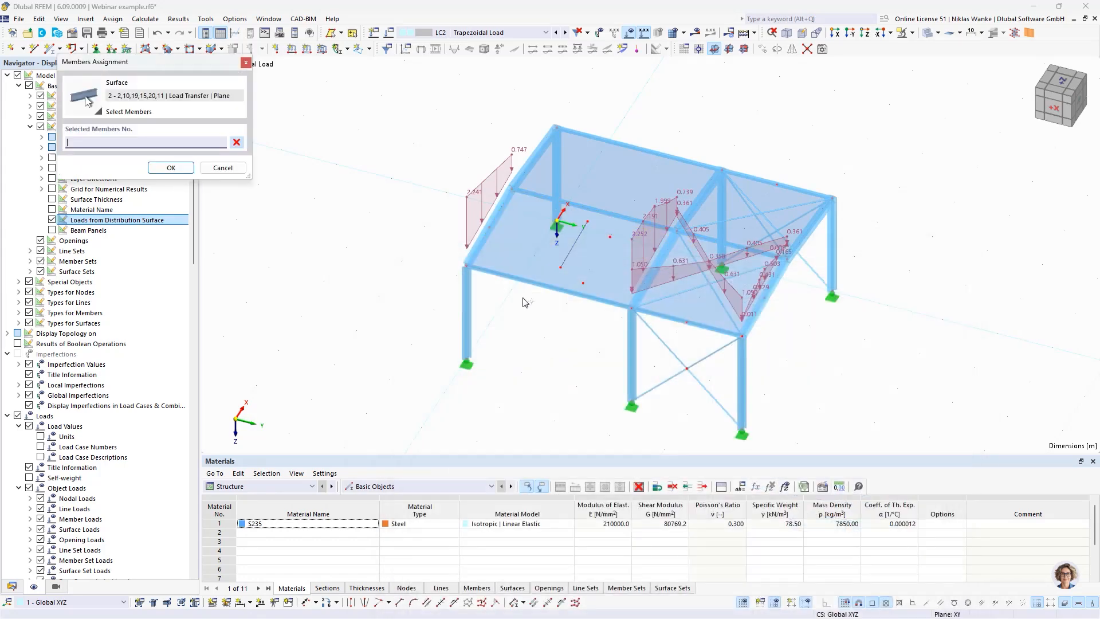
{"action": "left_click", "coordinate": [482, 238]}
{"action": "left_click", "coordinate": [171, 167]}
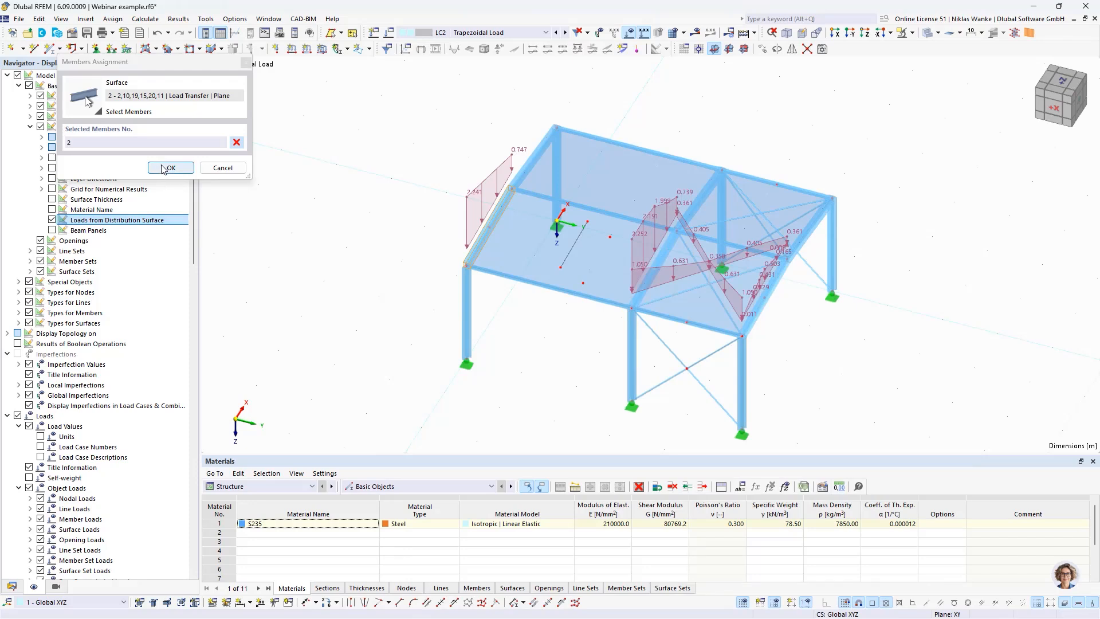
Step: Set the distribution factor of member 2 to 1.30 and apply it to surface 2
{"action": "left_click_drag", "start_coordinate": [626, 256], "coordinate": [681, 279]}
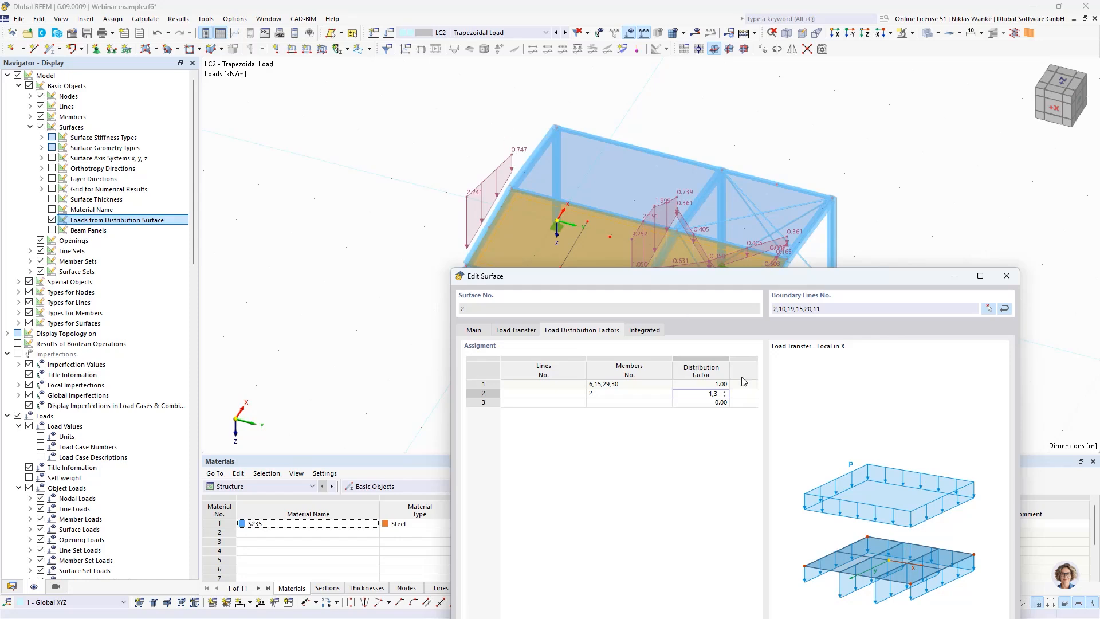
{"action": "key", "text": "Return"}
{"action": "left_click_drag", "start_coordinate": [767, 276], "coordinate": [824, 111]}
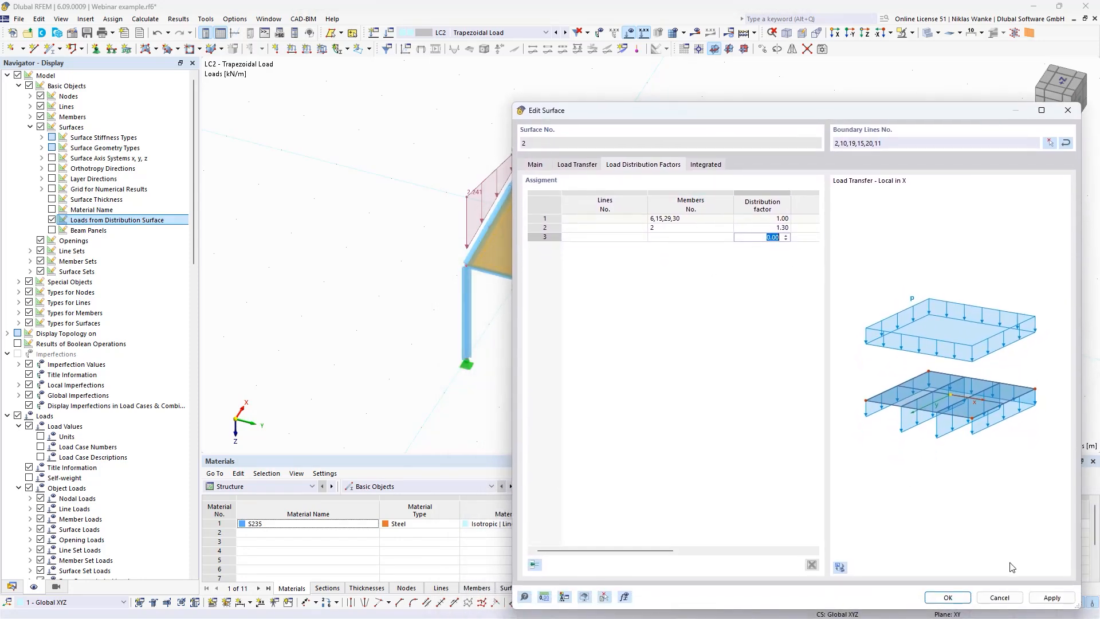
{"action": "left_click", "coordinate": [1051, 598]}
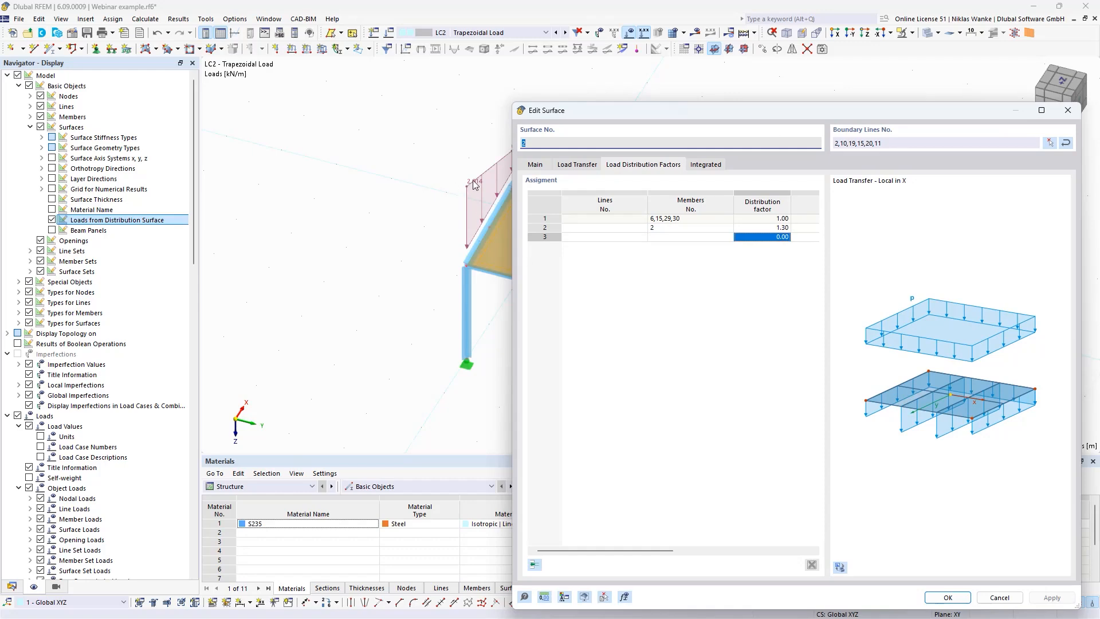
Step: Compare the distribution factors of member 2 and the other members with their displayed loads, and review surface 2's load transfer settings
{"action": "left_click_drag", "start_coordinate": [827, 115], "coordinate": [598, 191]}
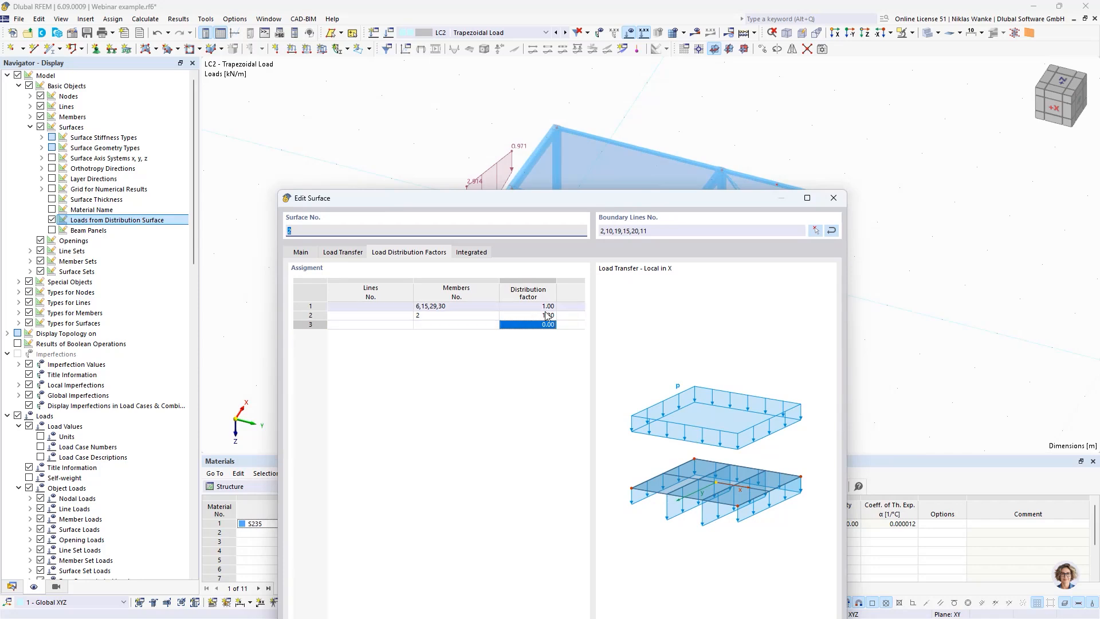
{"action": "double_click", "coordinate": [531, 317]}
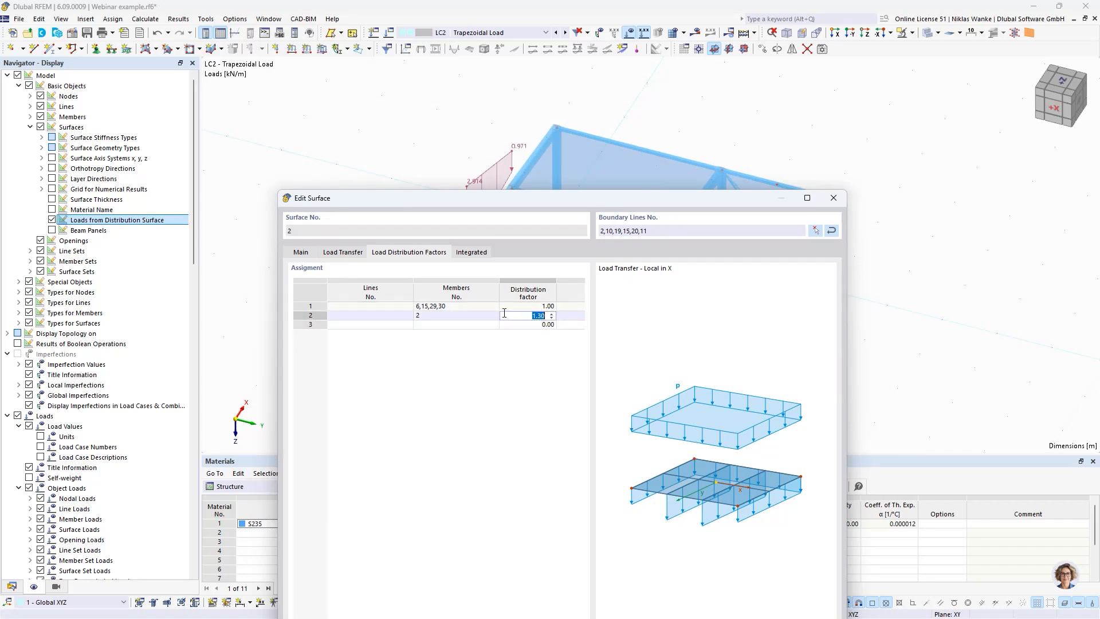
{"action": "left_click_drag", "start_coordinate": [599, 199], "coordinate": [643, 389]}
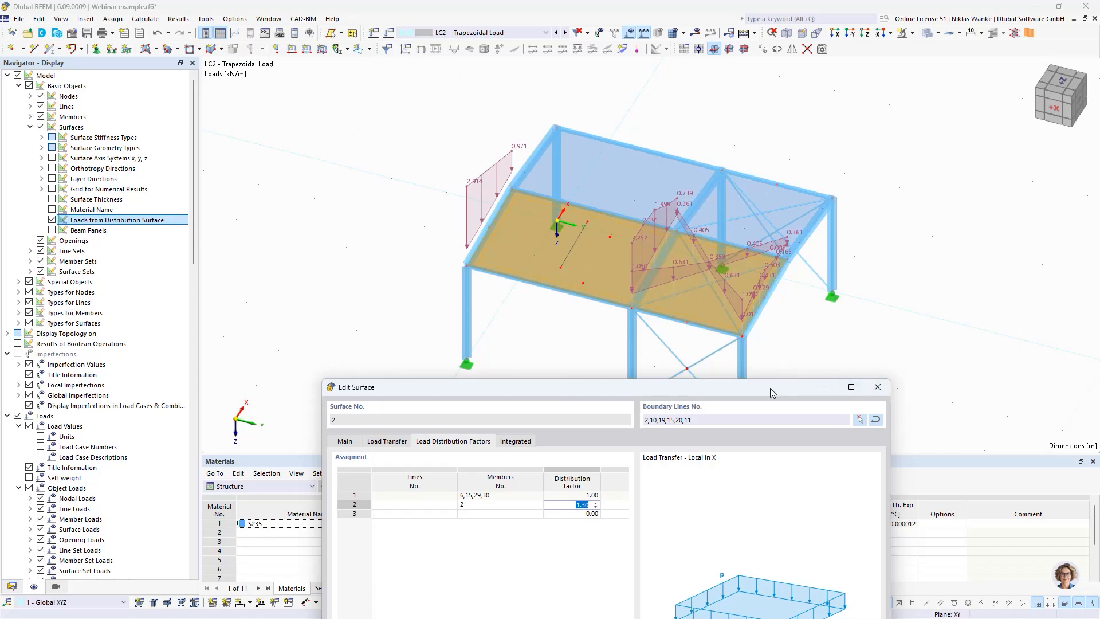
{"action": "left_click_drag", "start_coordinate": [772, 393], "coordinate": [743, 464]}
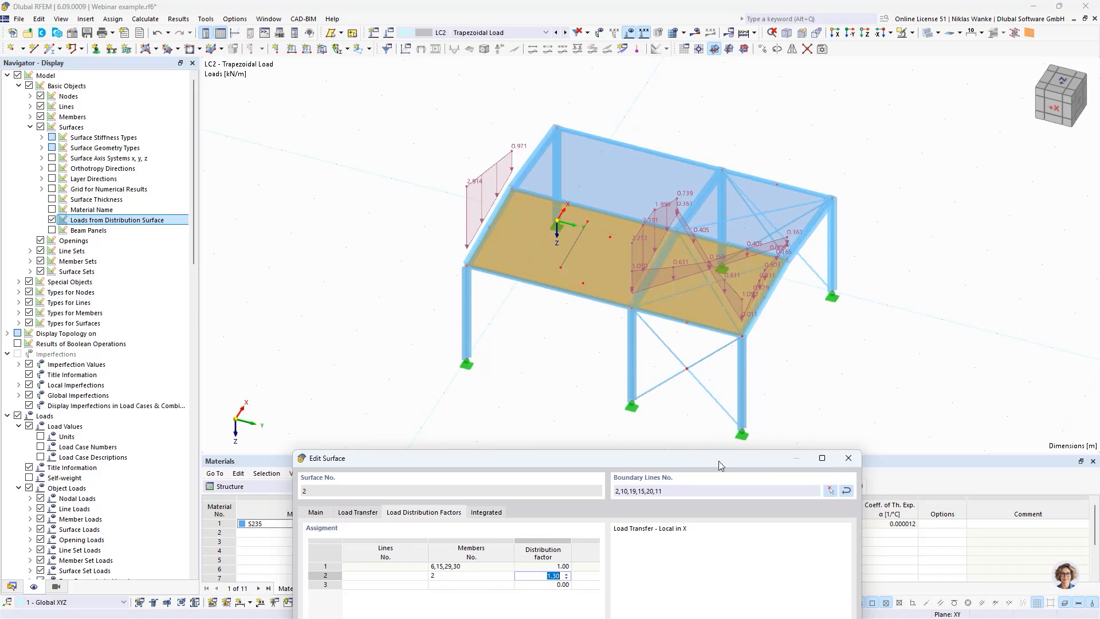
{"action": "left_click_drag", "start_coordinate": [720, 459], "coordinate": [716, 226]}
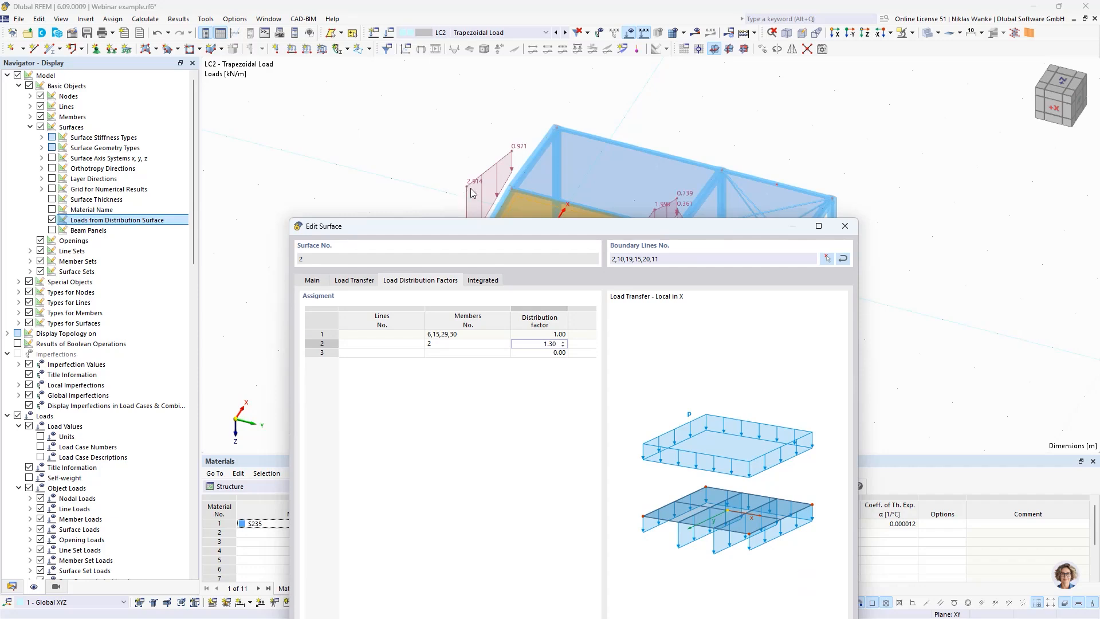
{"action": "left_click_drag", "start_coordinate": [585, 228], "coordinate": [608, 209]}
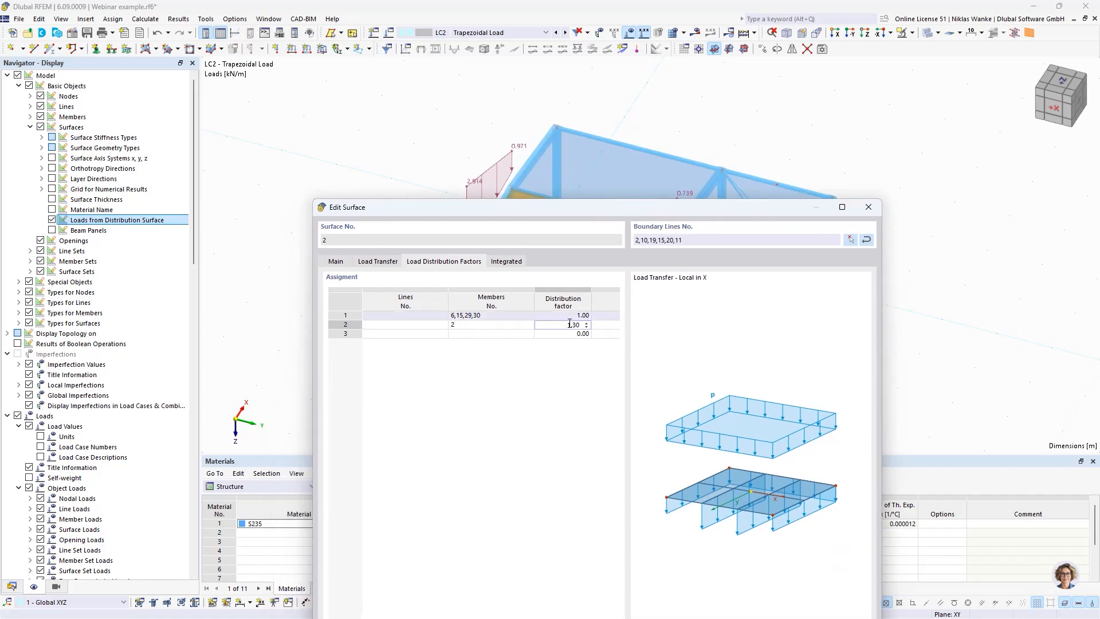
{"action": "left_click_drag", "start_coordinate": [723, 214], "coordinate": [749, 100]}
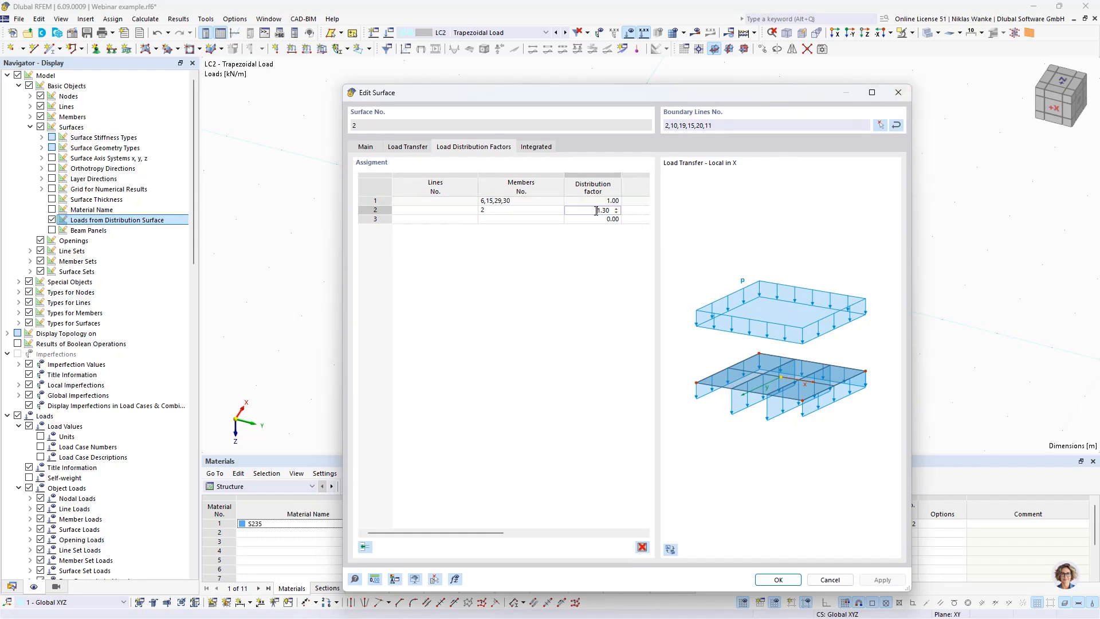
{"action": "left_click", "coordinate": [581, 202]}
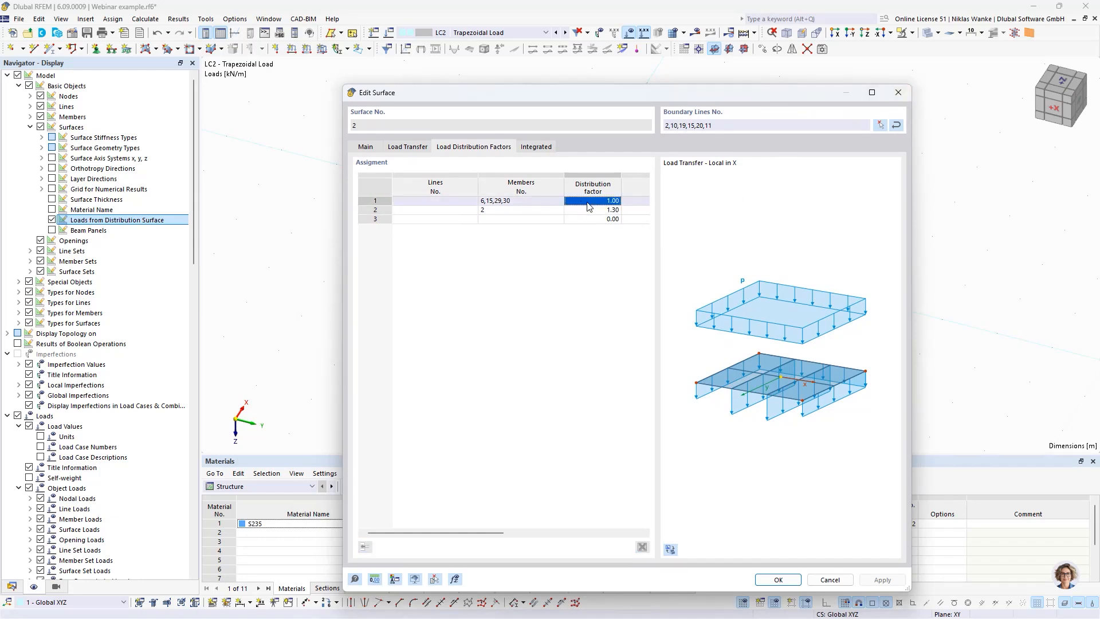
{"action": "double_click", "coordinate": [592, 210]}
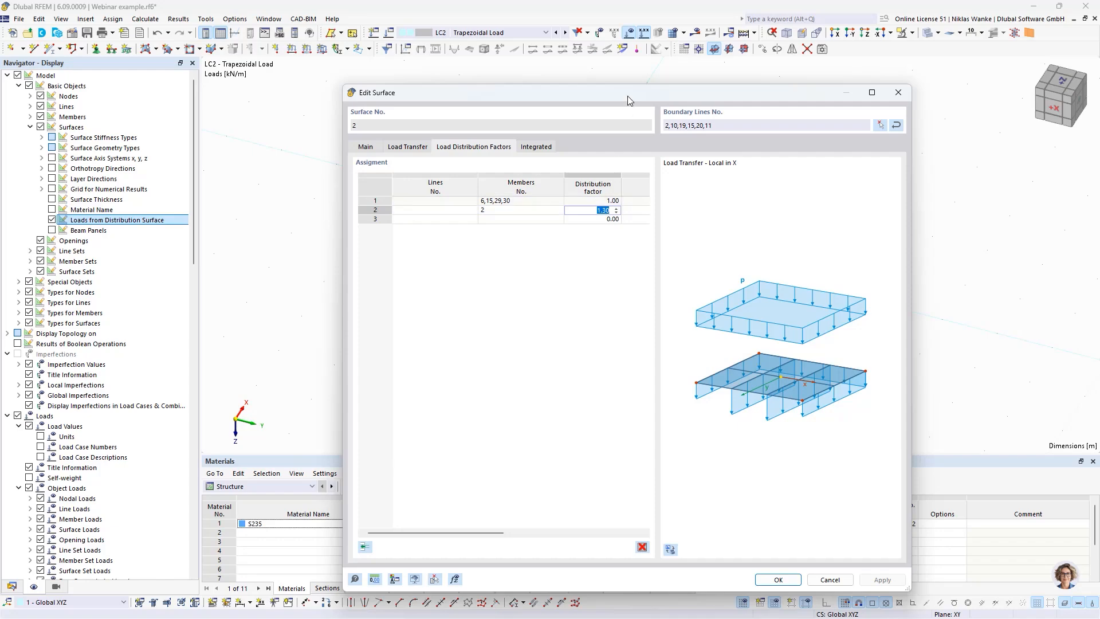
{"action": "mouse_move", "coordinate": [628, 95]}
{"action": "left_mouse_down"}
{"action": "mouse_move", "coordinate": [634, 89]}
{"action": "mouse_move", "coordinate": [619, 102]}
{"action": "mouse_move", "coordinate": [619, 91]}
{"action": "left_mouse_up"}
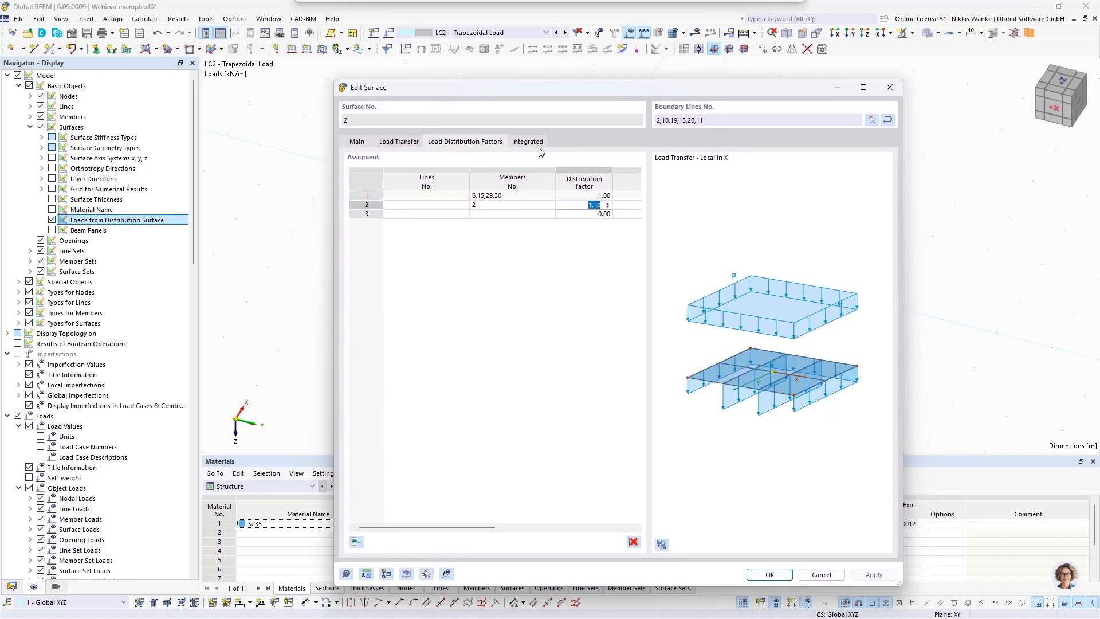
{"action": "left_click", "coordinate": [407, 143]}
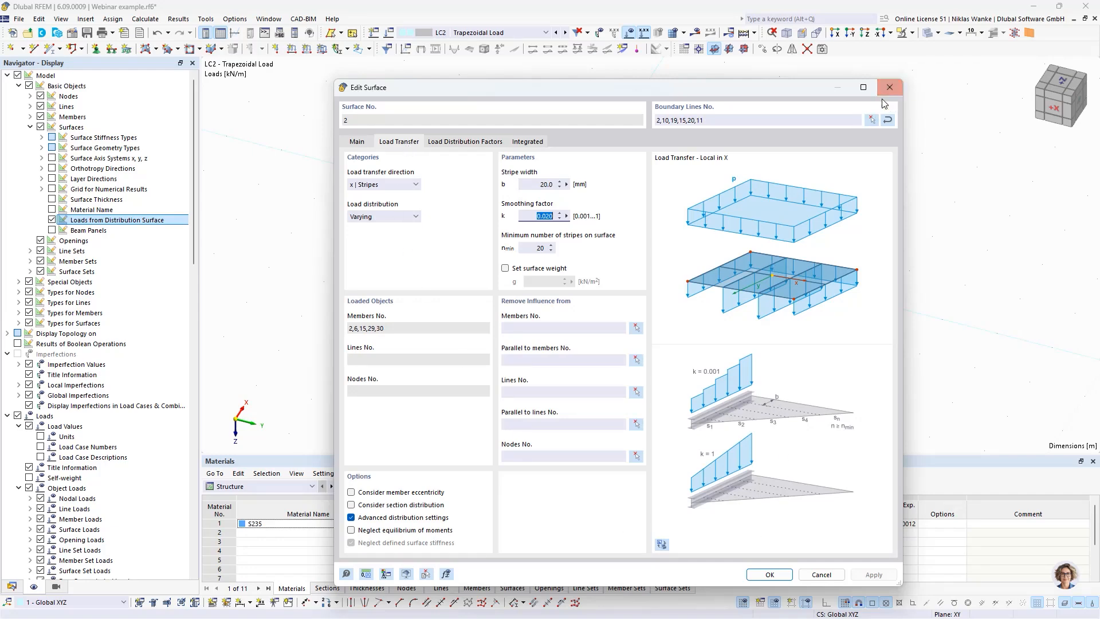
{"action": "left_click_drag", "start_coordinate": [766, 95], "coordinate": [756, 93]}
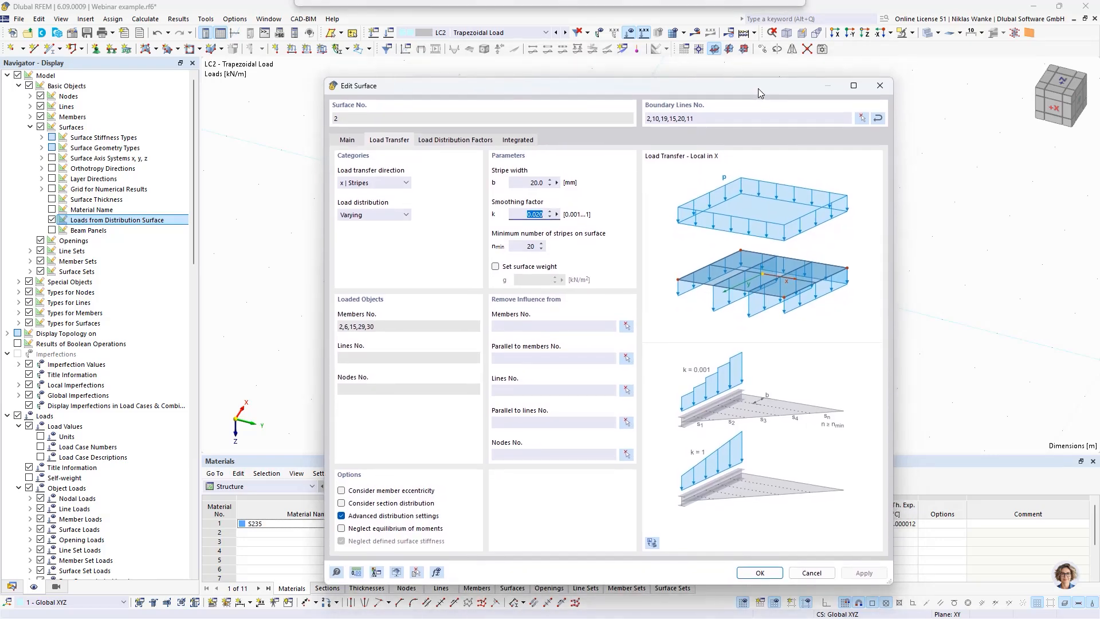
Step: Close the settings of surface 2, list the available load wizards and switch to load case LC4 - Member Loads from Area Load
{"action": "left_click", "coordinate": [880, 85]}
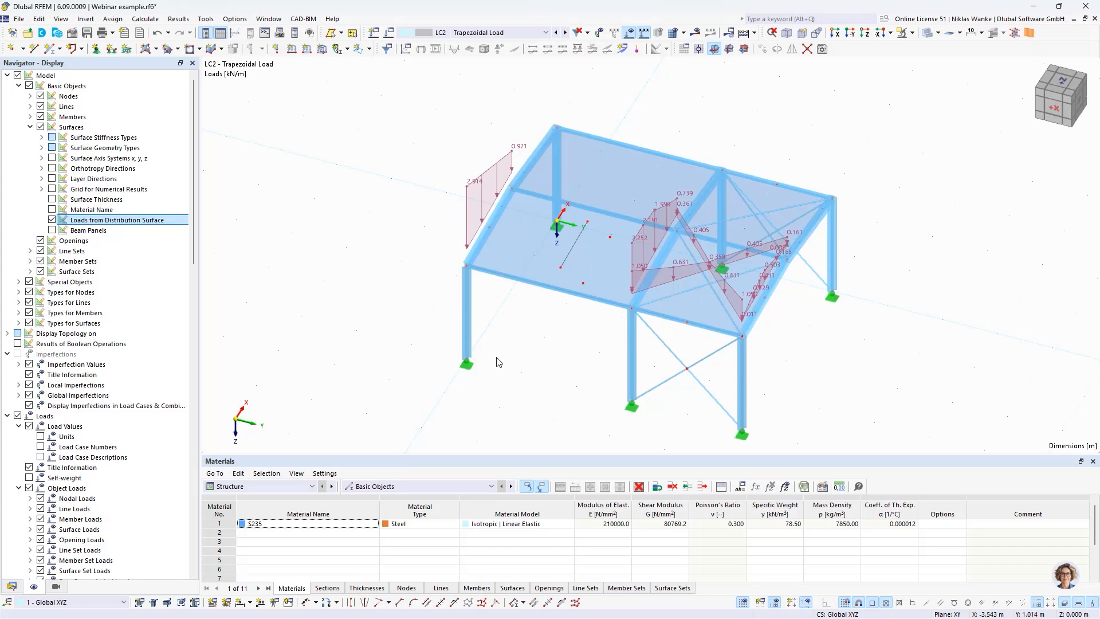
{"action": "left_click", "coordinate": [12, 586]}
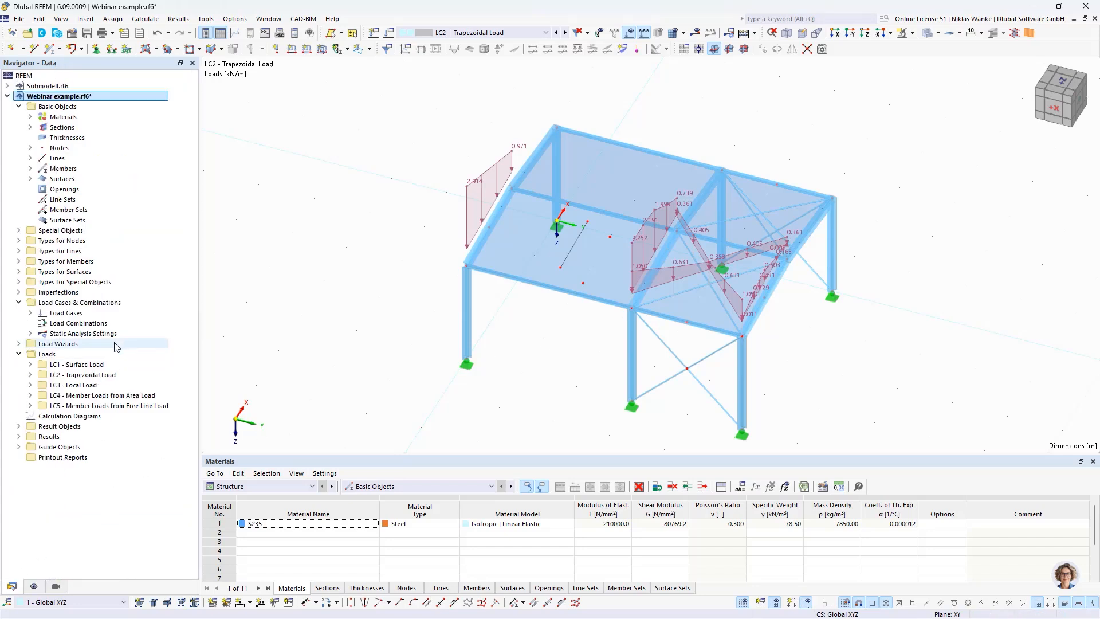
{"action": "double_click", "coordinate": [62, 343]}
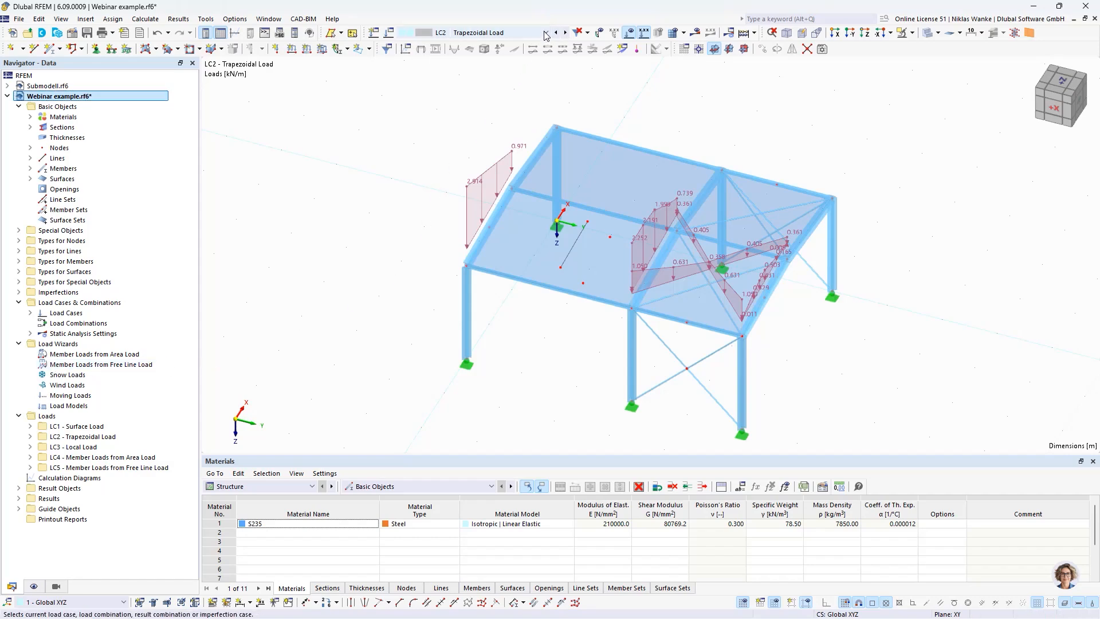
{"action": "left_click", "coordinate": [487, 32]}
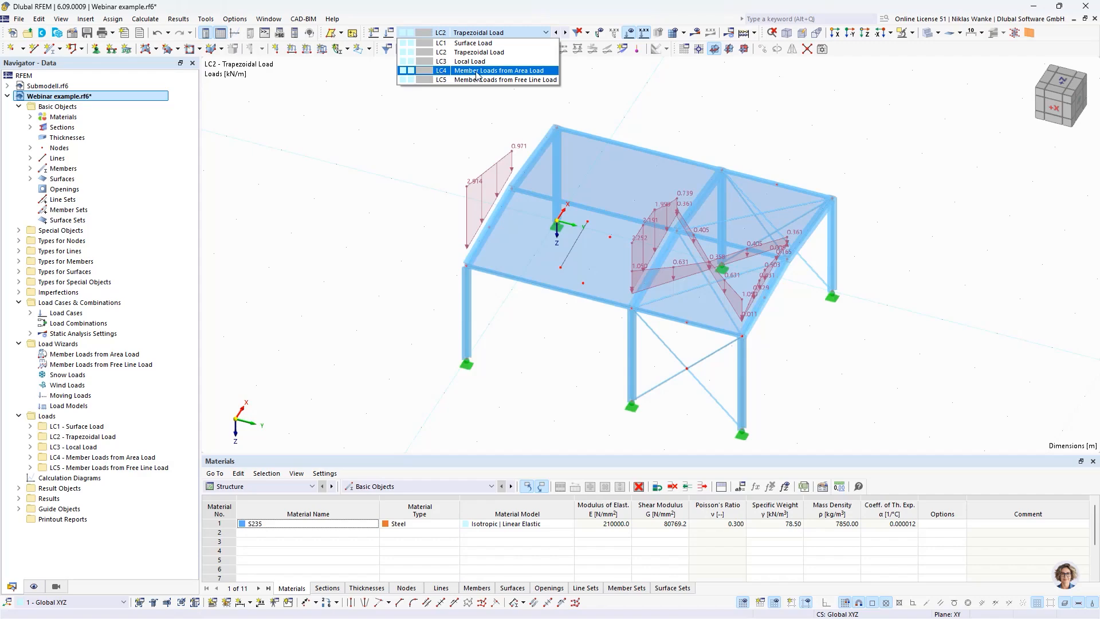
{"action": "left_click", "coordinate": [475, 71]}
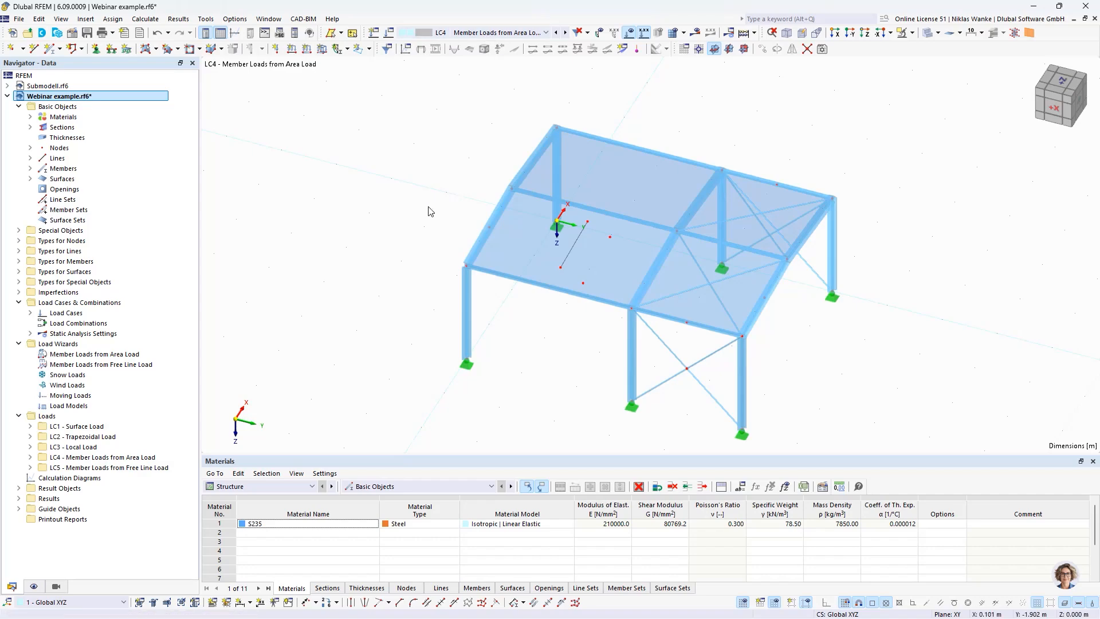
Step: Start a new Member Loads from Area Load wizard for LC4 and review its load distribution types, keeping Uniform
{"action": "scroll", "coordinate": [407, 220], "scroll_direction": "down", "scroll_amount": 1}
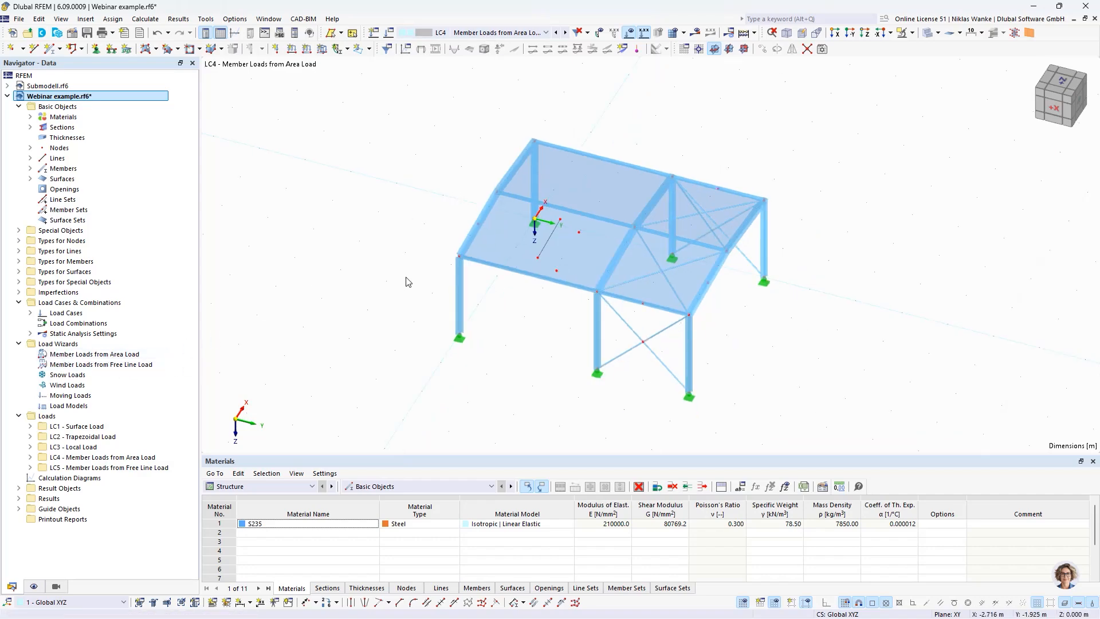
{"action": "middle_click_drag", "start_coordinate": [410, 283], "coordinate": [419, 242], "text": "ctrl"}
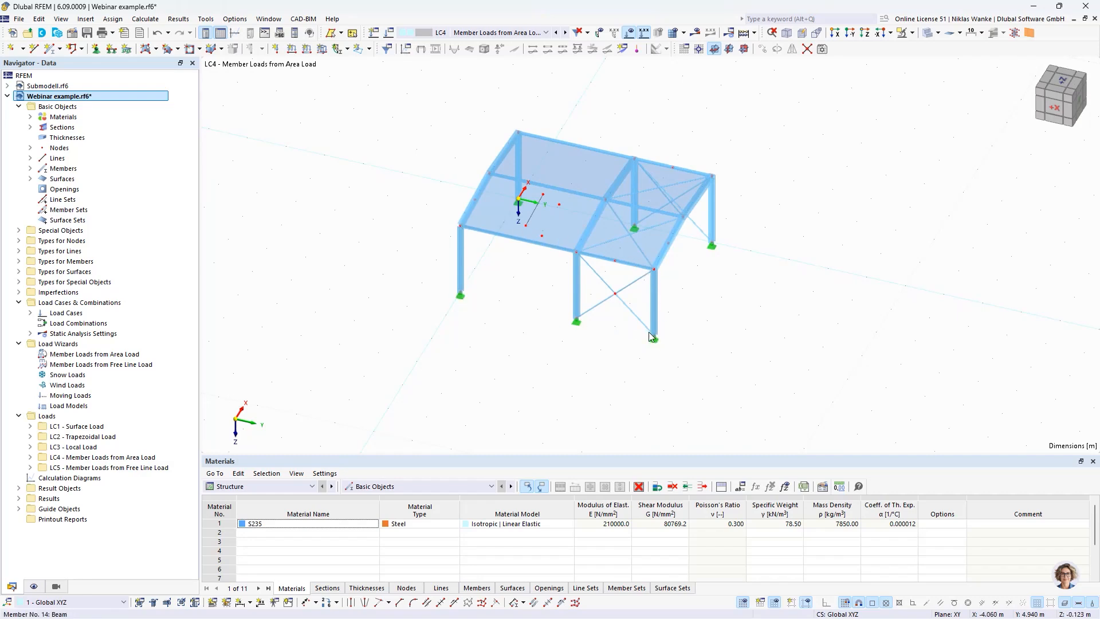
{"action": "middle_click_drag", "start_coordinate": [596, 337], "coordinate": [496, 271], "text": "ctrl"}
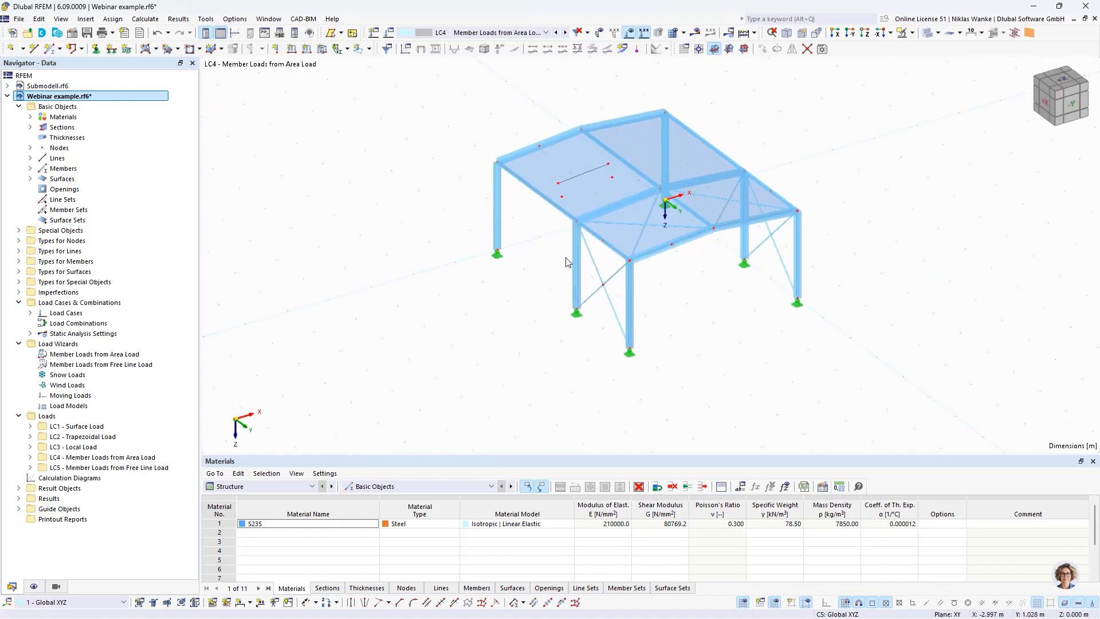
{"action": "left_click", "coordinate": [76, 356]}
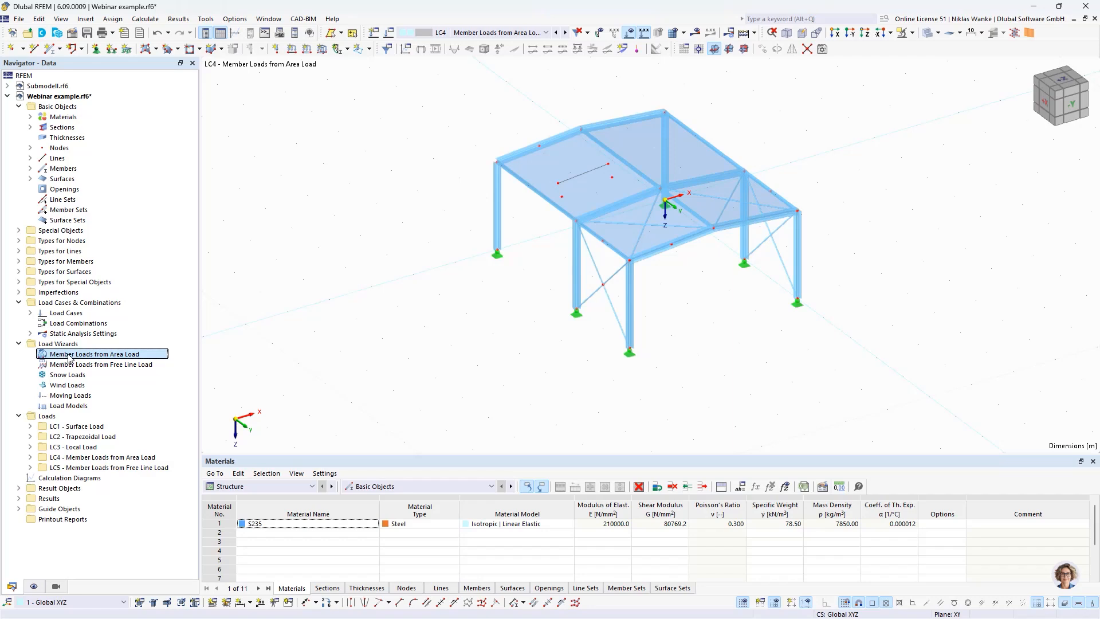
{"action": "right_click", "coordinate": [69, 357]}
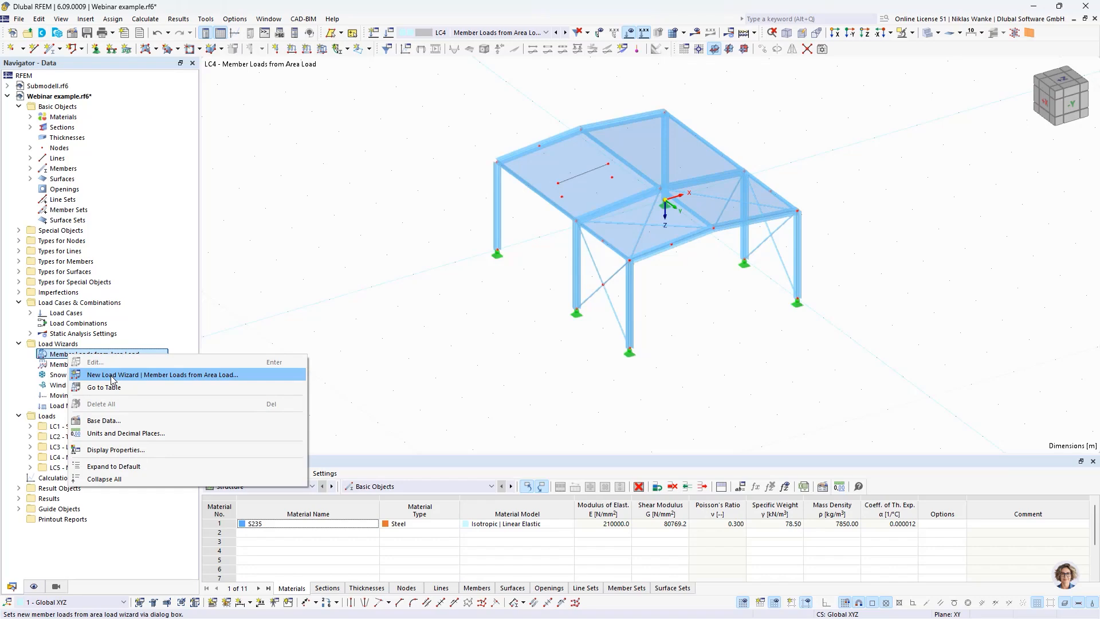
{"action": "left_click", "coordinate": [113, 375]}
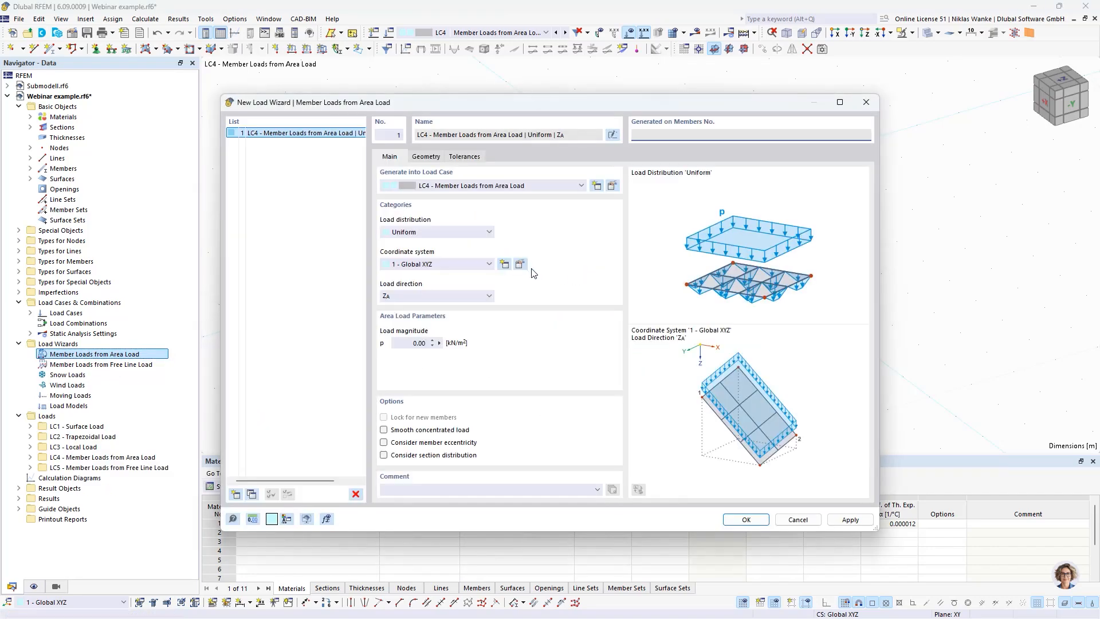
{"action": "left_click_drag", "start_coordinate": [560, 113], "coordinate": [601, 124]}
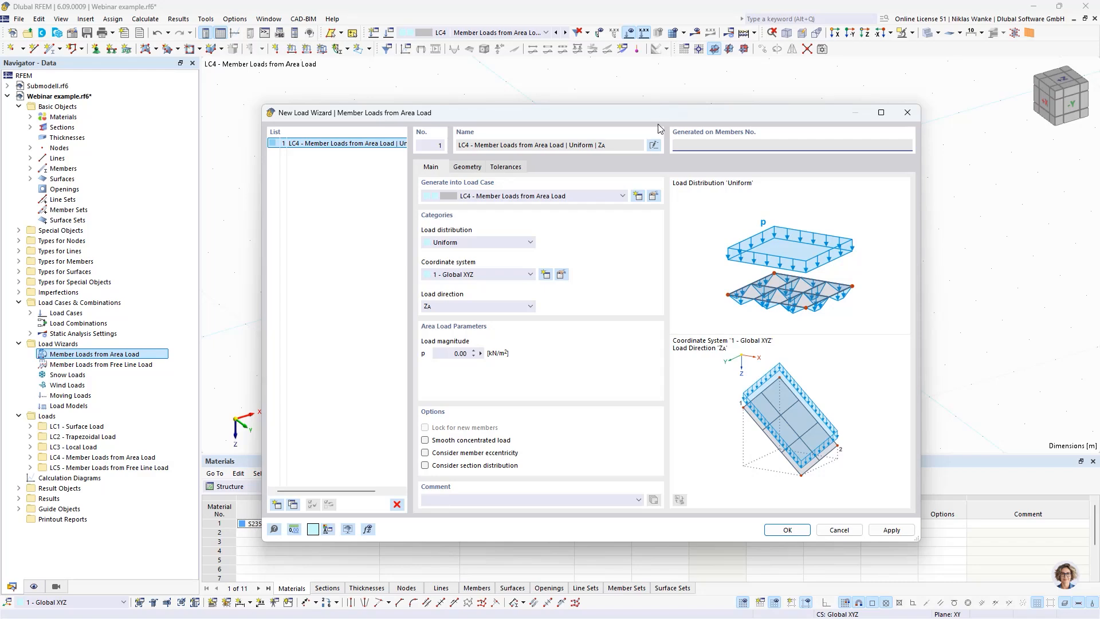
{"action": "left_click_drag", "start_coordinate": [665, 112], "coordinate": [654, 318]}
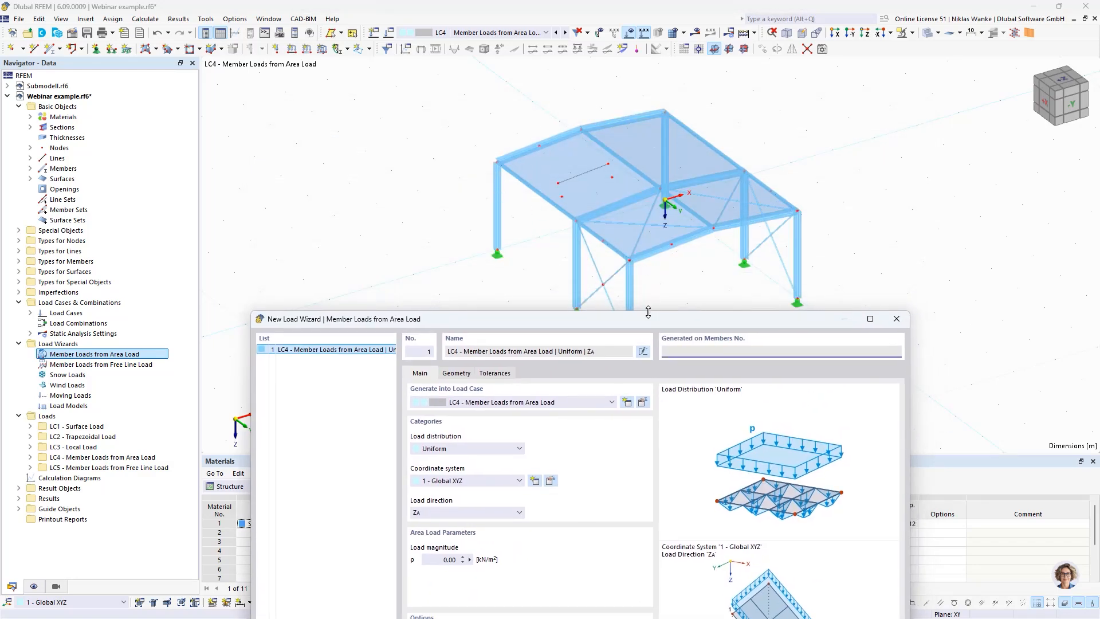
{"action": "left_click_drag", "start_coordinate": [640, 320], "coordinate": [637, 112]}
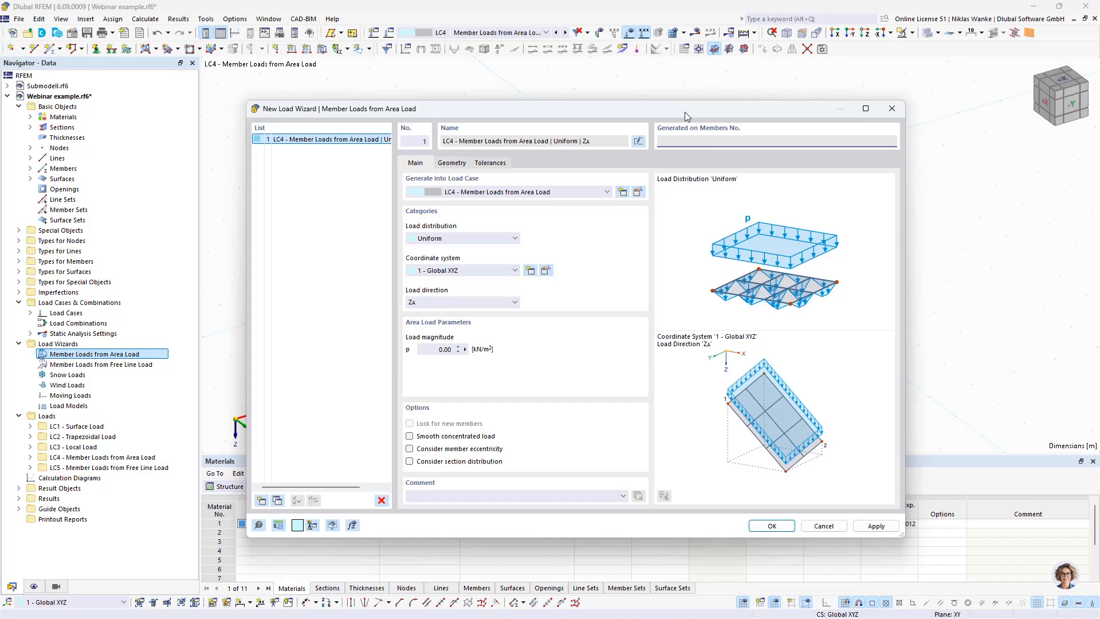
{"action": "left_click_drag", "start_coordinate": [687, 114], "coordinate": [724, 317]}
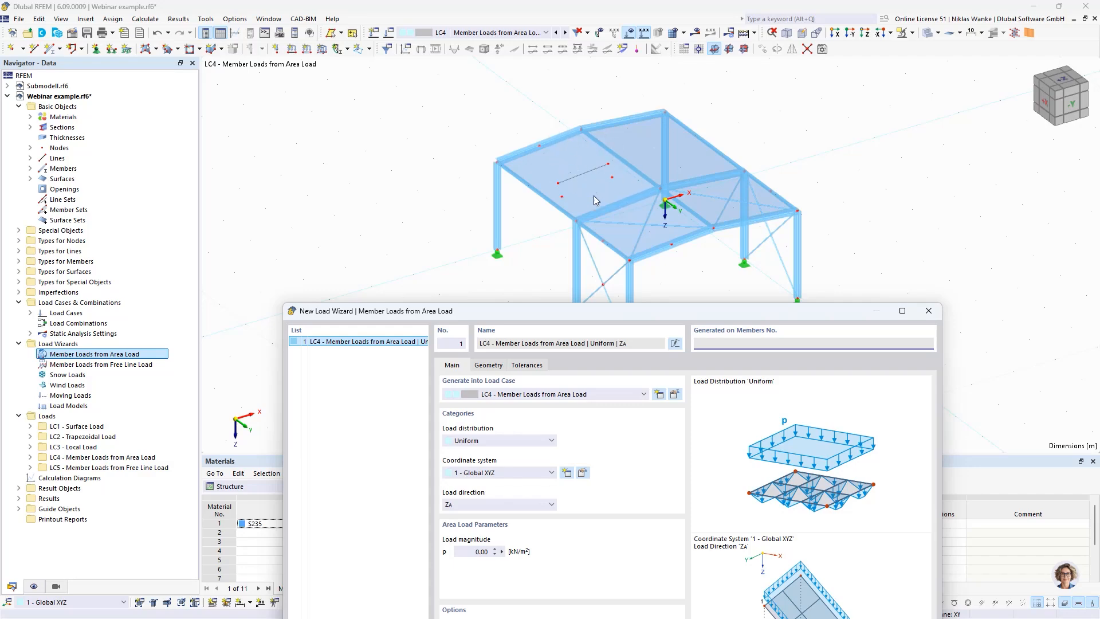
{"action": "left_click_drag", "start_coordinate": [765, 317], "coordinate": [730, 106]}
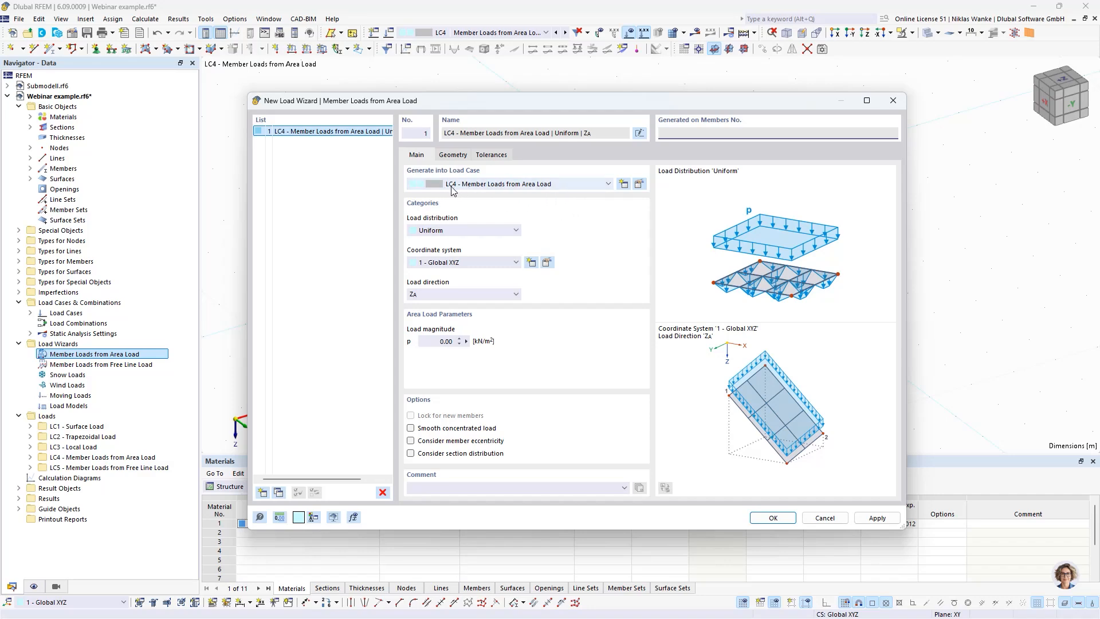
{"action": "left_click", "coordinate": [452, 231]}
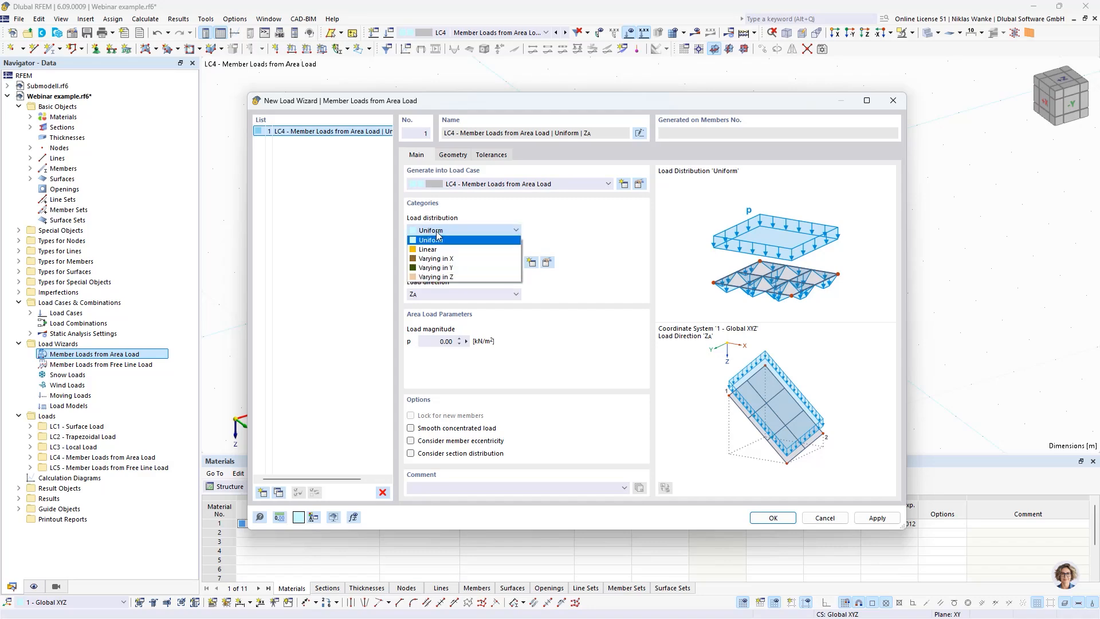
{"action": "left_click", "coordinate": [434, 234]}
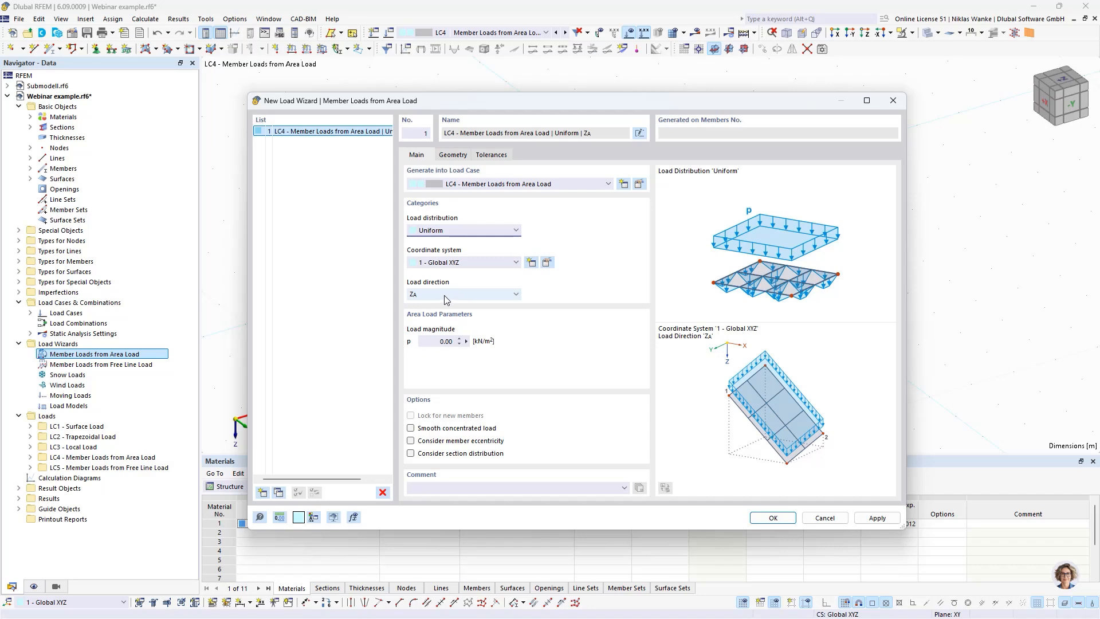
Step: Set the area load direction to global X on true area (XA) with a magnitude of 1 kN/m²
{"action": "left_click_drag", "start_coordinate": [503, 111], "coordinate": [625, 149]}
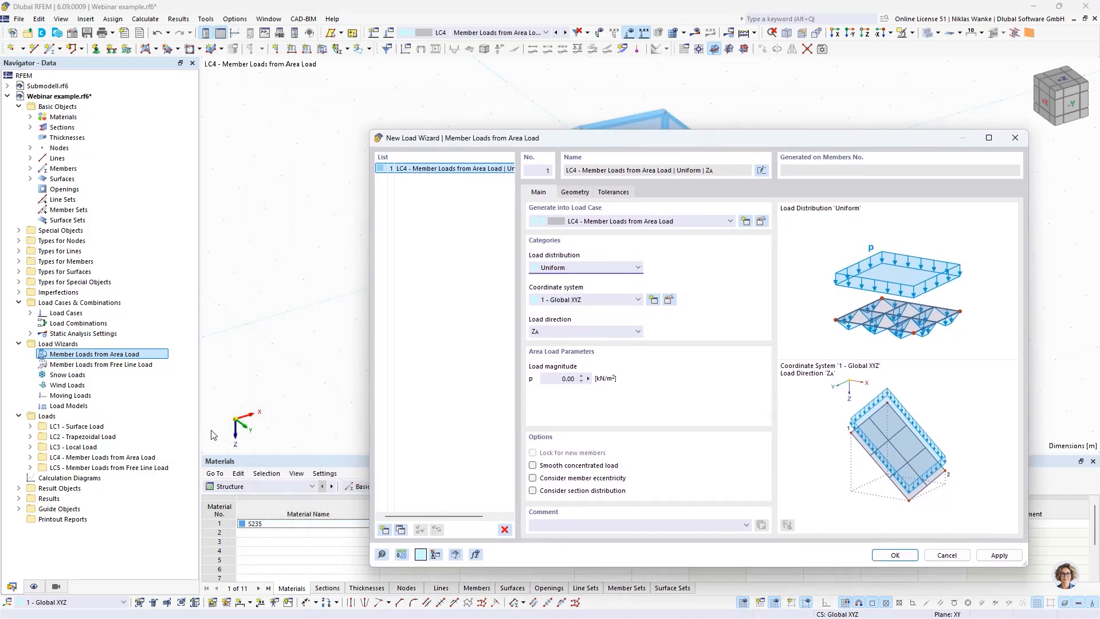
{"action": "left_click", "coordinate": [618, 332]}
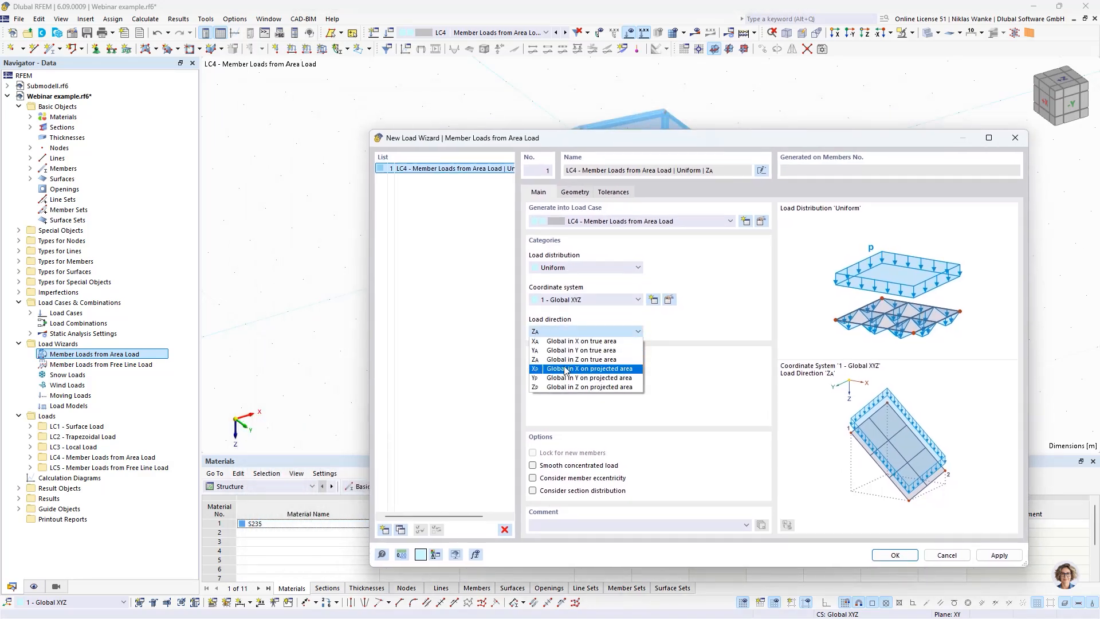
{"action": "left_click", "coordinate": [567, 342]}
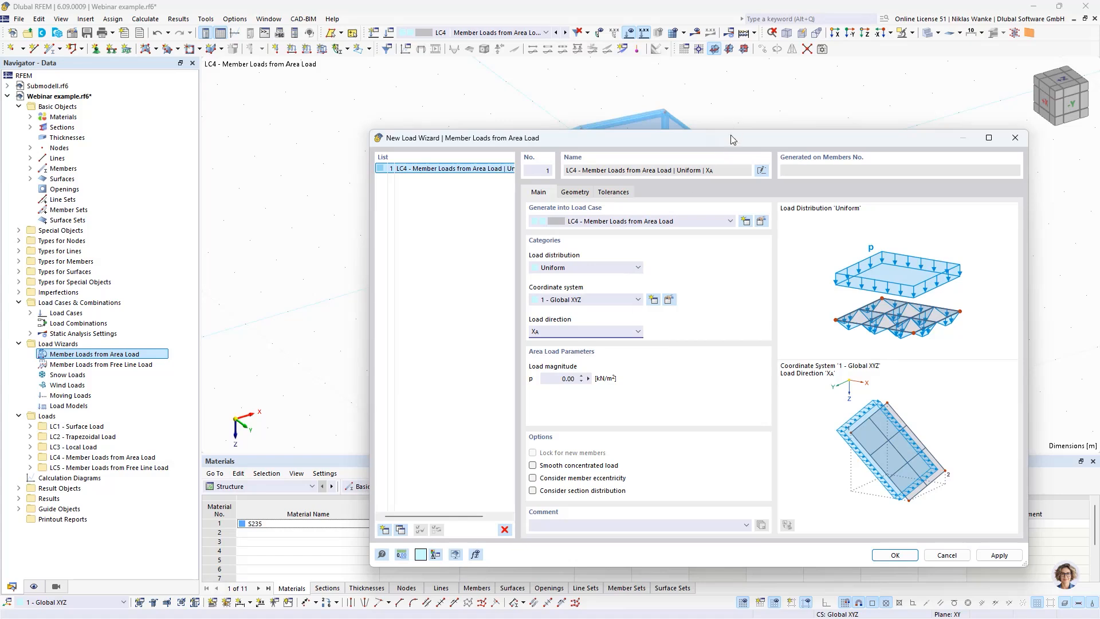
{"action": "left_click_drag", "start_coordinate": [731, 140], "coordinate": [684, 94]}
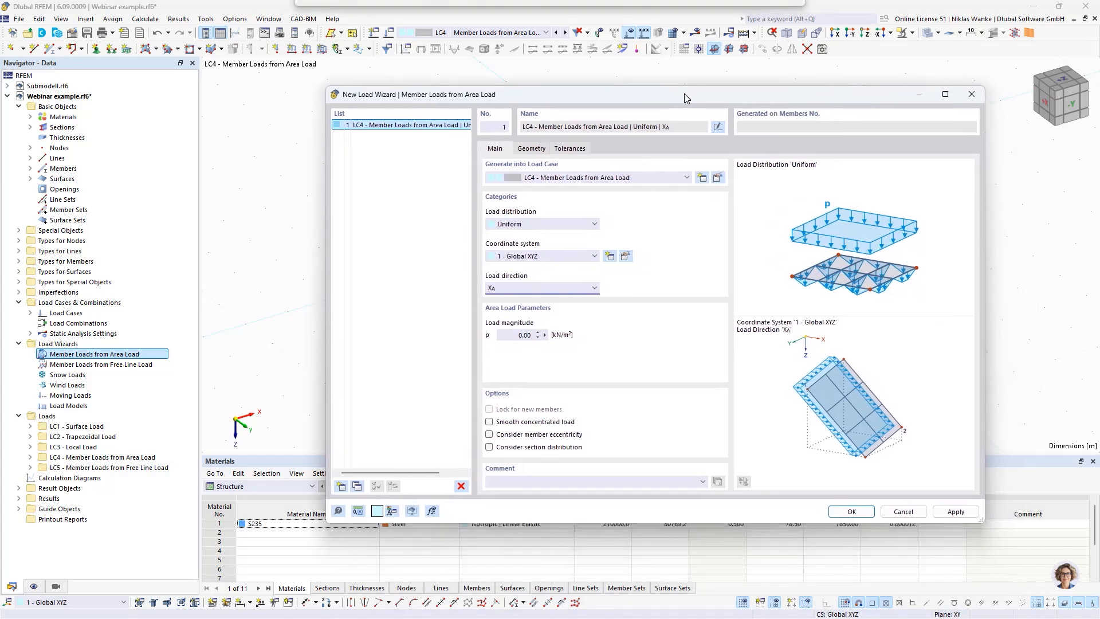
{"action": "left_click", "coordinate": [523, 335]}
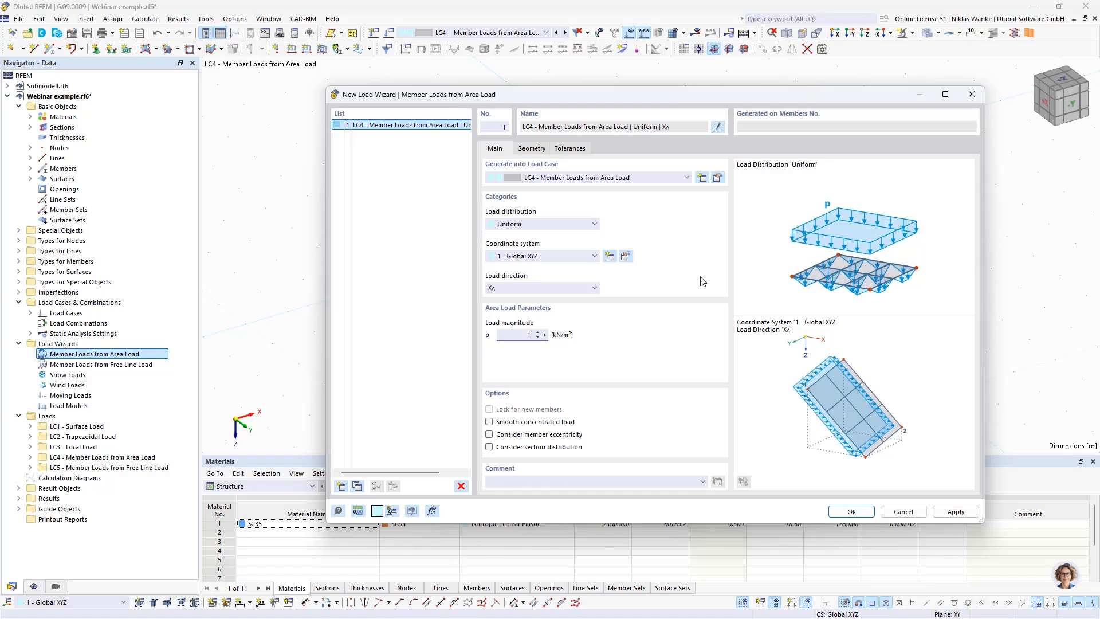
Step: Define the area load plane on the hall's long side wall by corner nodes 1, 2, 12 and 11, and generate the member loads
{"action": "left_click", "coordinate": [530, 150]}
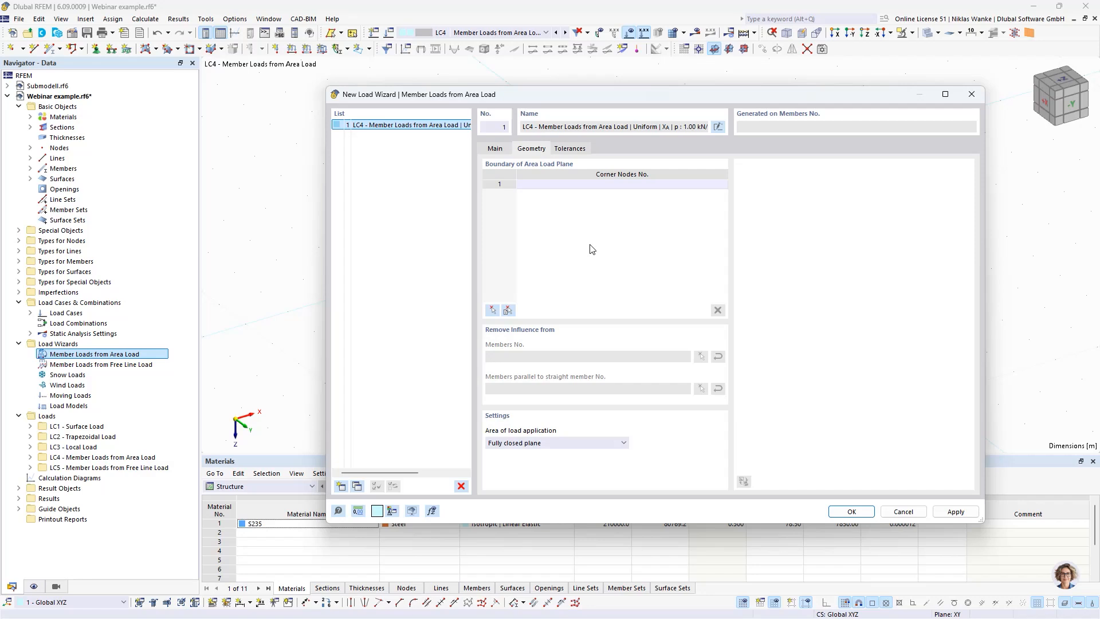
{"action": "left_click", "coordinate": [593, 185]}
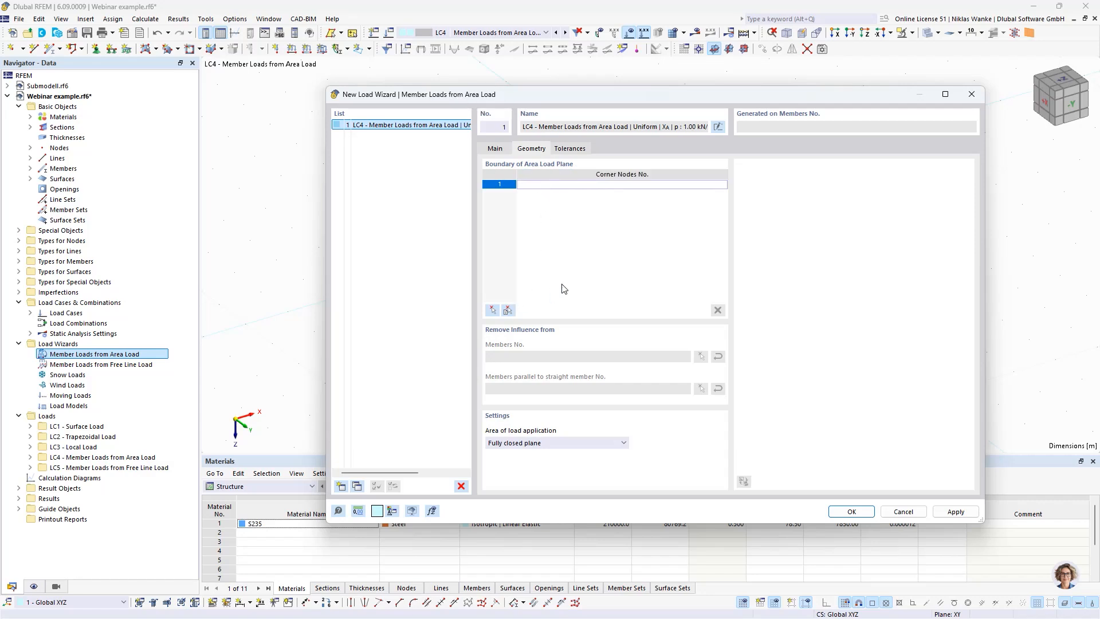
{"action": "left_click", "coordinate": [493, 312]}
{"action": "mouse_move", "coordinate": [554, 305]}
{"action": "middle_mouse_down"}
{"action": "mouse_move", "coordinate": [527, 336]}
{"action": "mouse_move", "coordinate": [547, 324]}
{"action": "mouse_move", "coordinate": [546, 307]}
{"action": "mouse_move", "coordinate": [546, 319]}
{"action": "middle_mouse_up"}
{"action": "scroll", "coordinate": [550, 329], "scroll_direction": "up", "scroll_amount": 2}
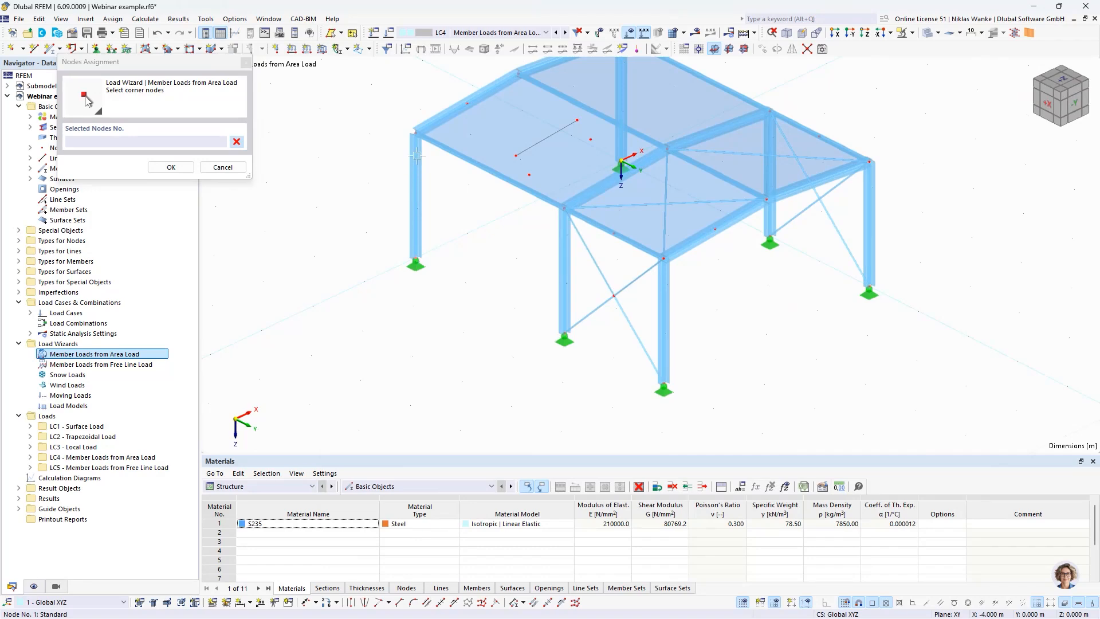
{"action": "left_click", "coordinate": [416, 258]}
{"action": "left_click", "coordinate": [415, 132]}
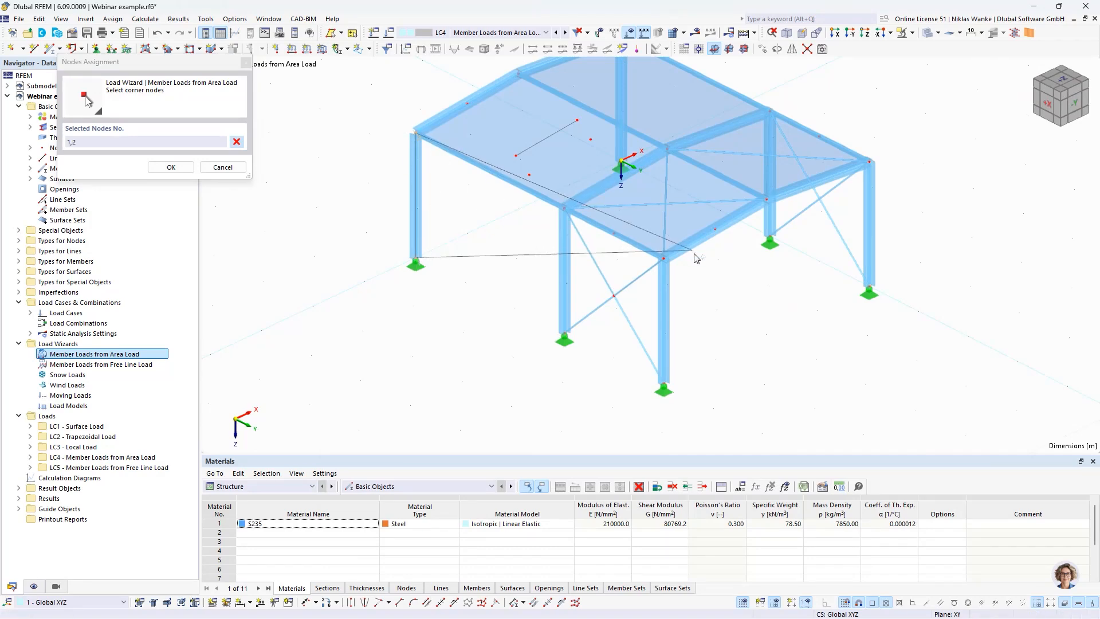
{"action": "left_click", "coordinate": [663, 258]}
{"action": "left_click", "coordinate": [663, 383]}
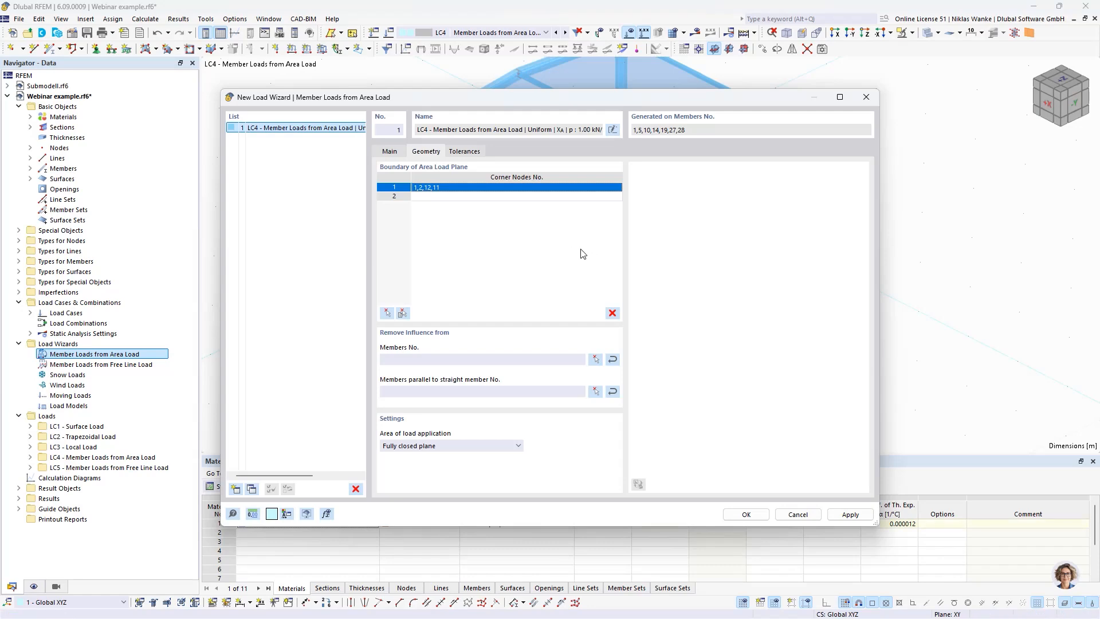
{"action": "left_click", "coordinate": [746, 515]}
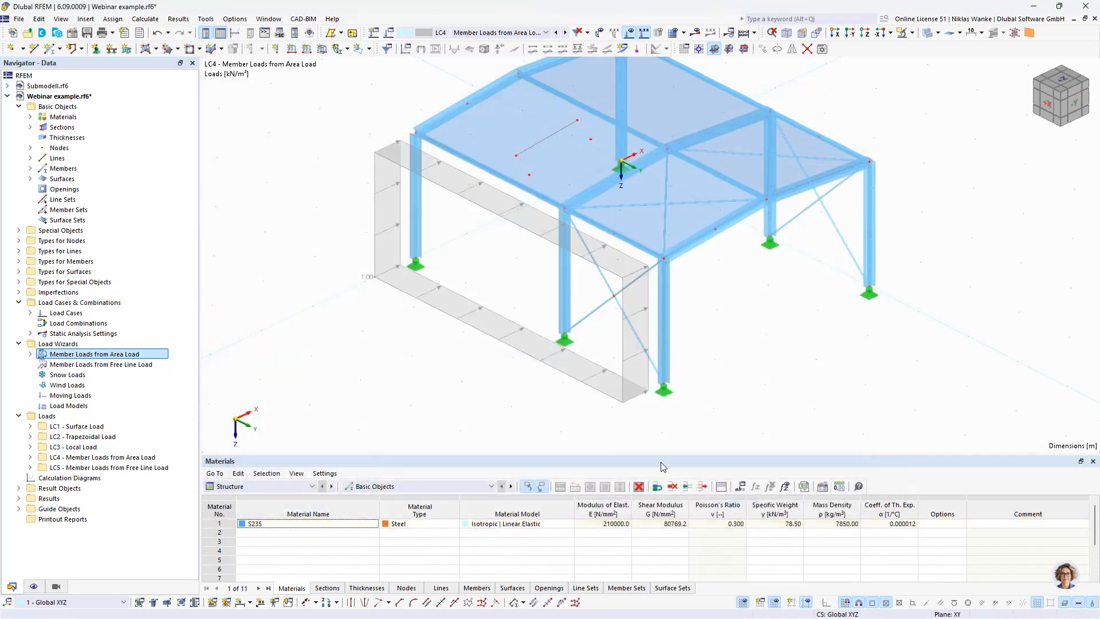
Step: Turn on the separate display of the member loads generated from the area load
{"action": "middle_click_drag", "start_coordinate": [434, 363], "coordinate": [476, 344]}
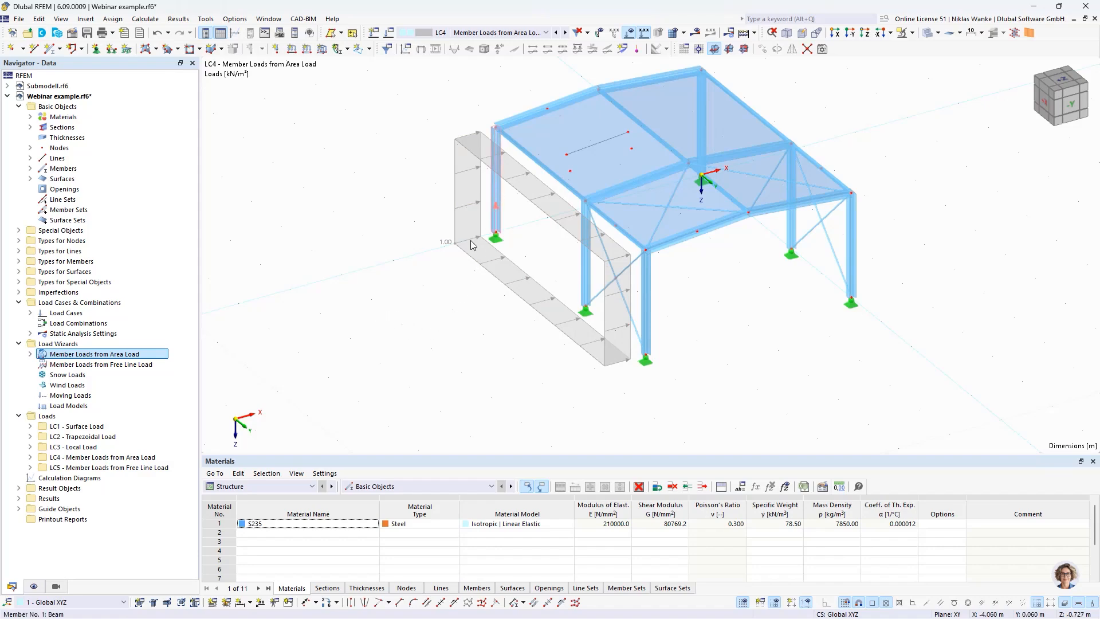
{"action": "left_click", "coordinate": [33, 586]}
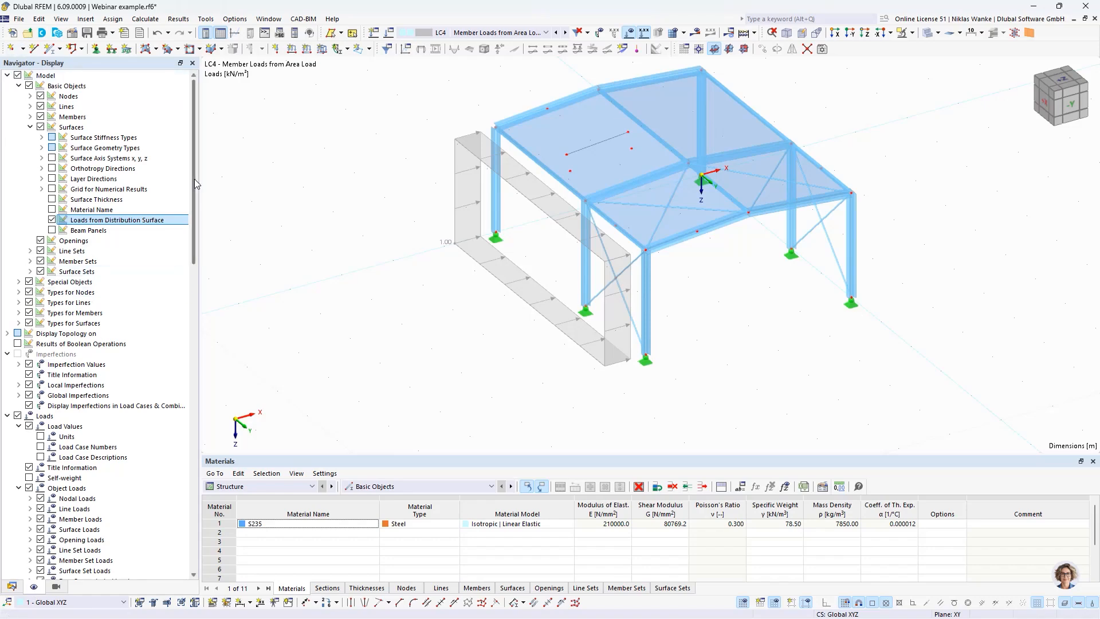
{"action": "left_click_drag", "start_coordinate": [192, 178], "coordinate": [187, 260]}
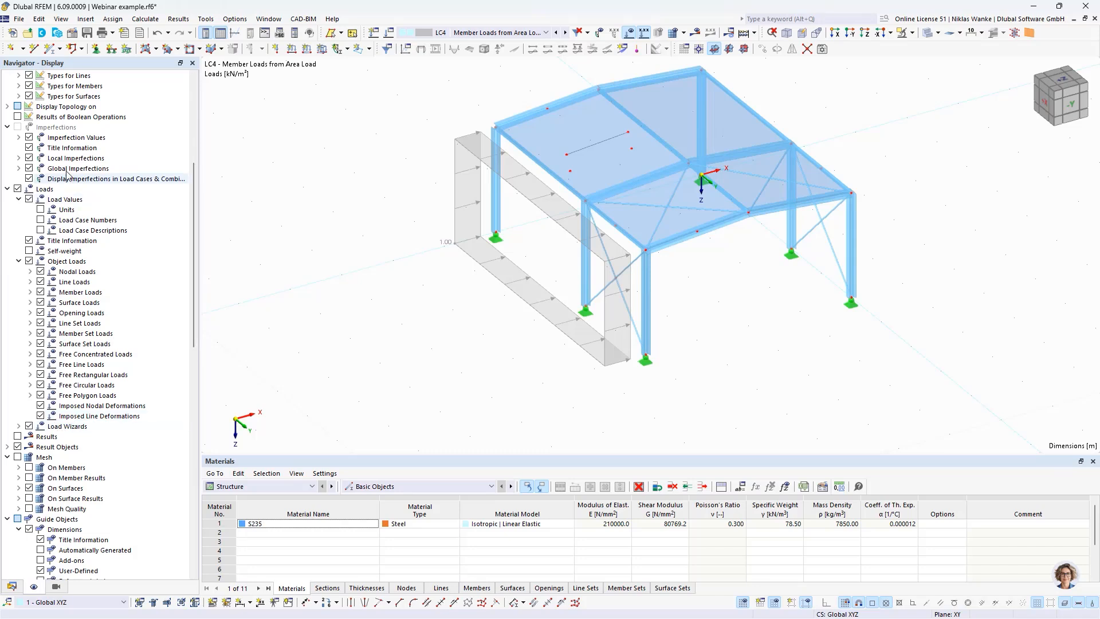
{"action": "left_click", "coordinate": [19, 426]}
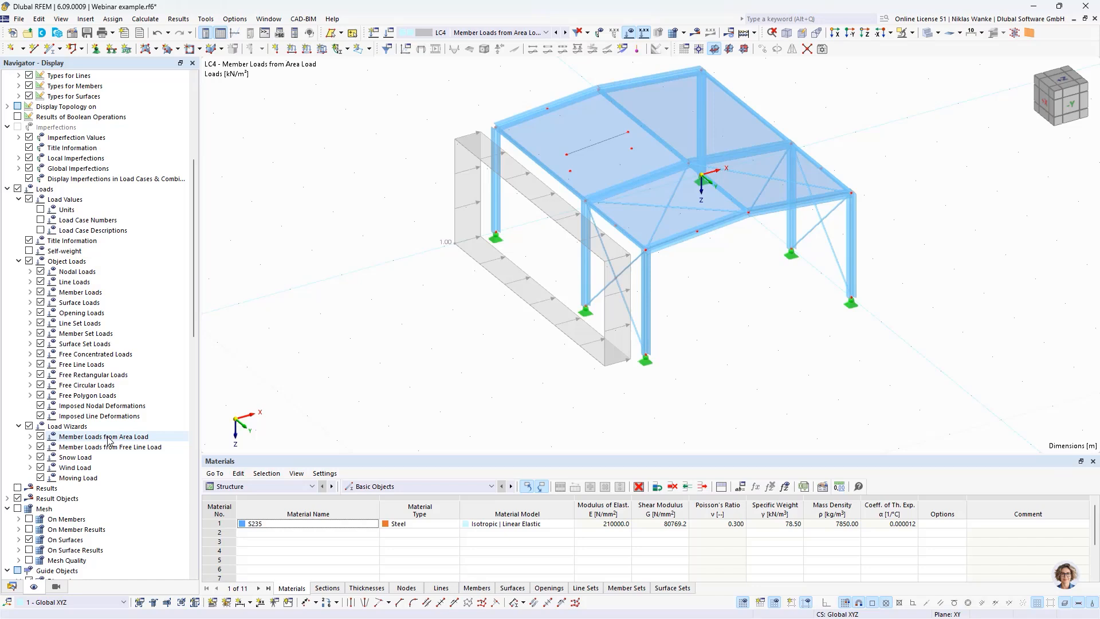
{"action": "left_click", "coordinate": [31, 436]}
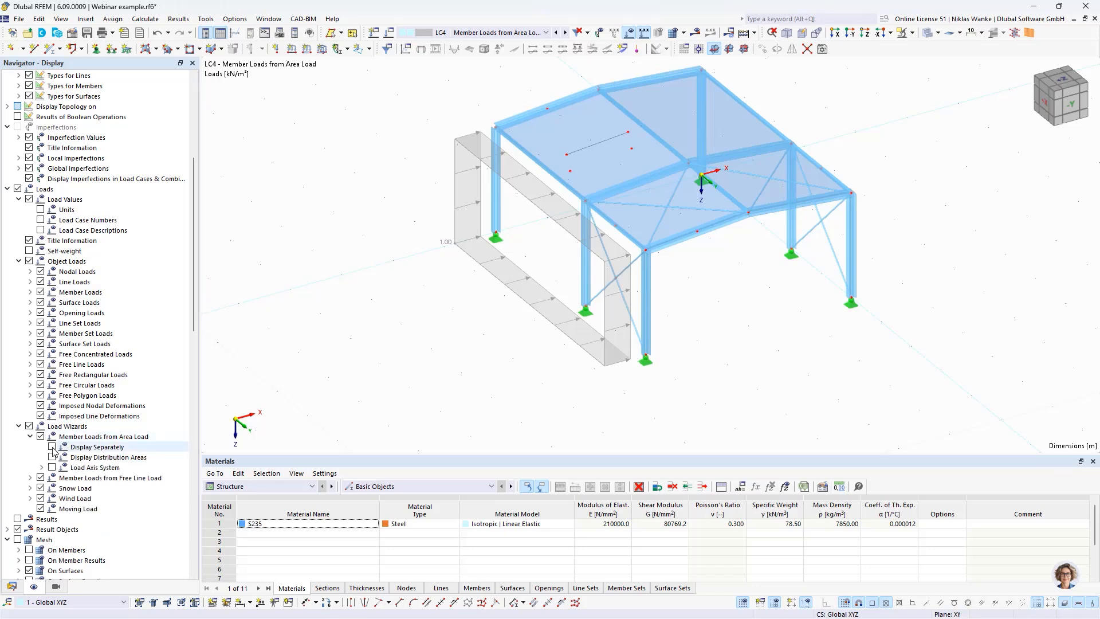
{"action": "left_click", "coordinate": [52, 447]}
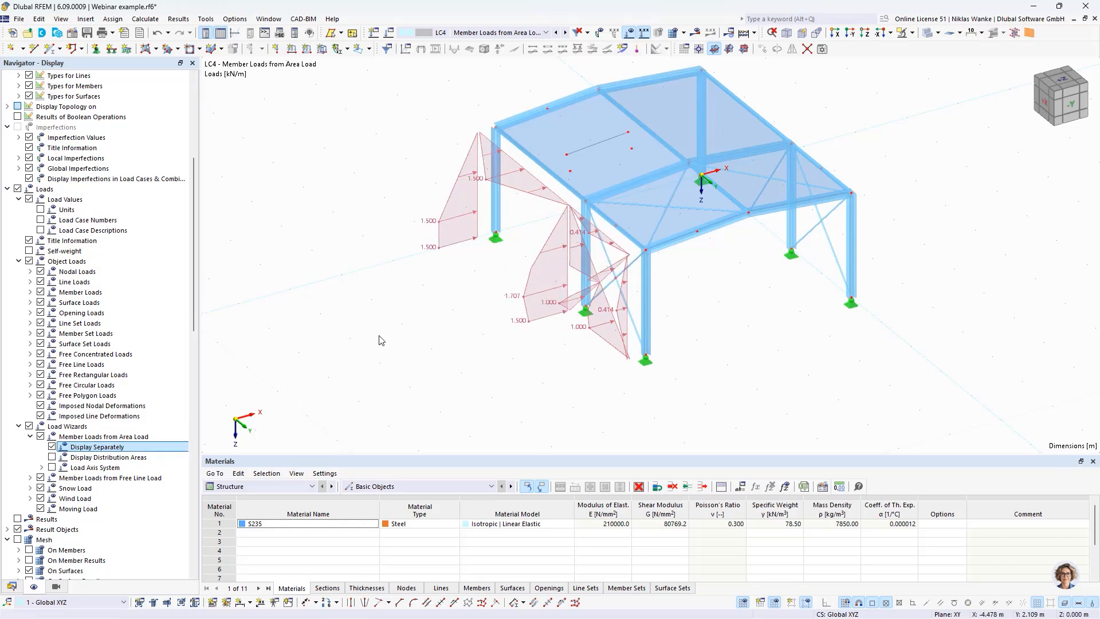
Step: Turn off the separate display of the generated member loads and turn it back on directly from the area load on the side wall
{"action": "left_click", "coordinate": [53, 447]}
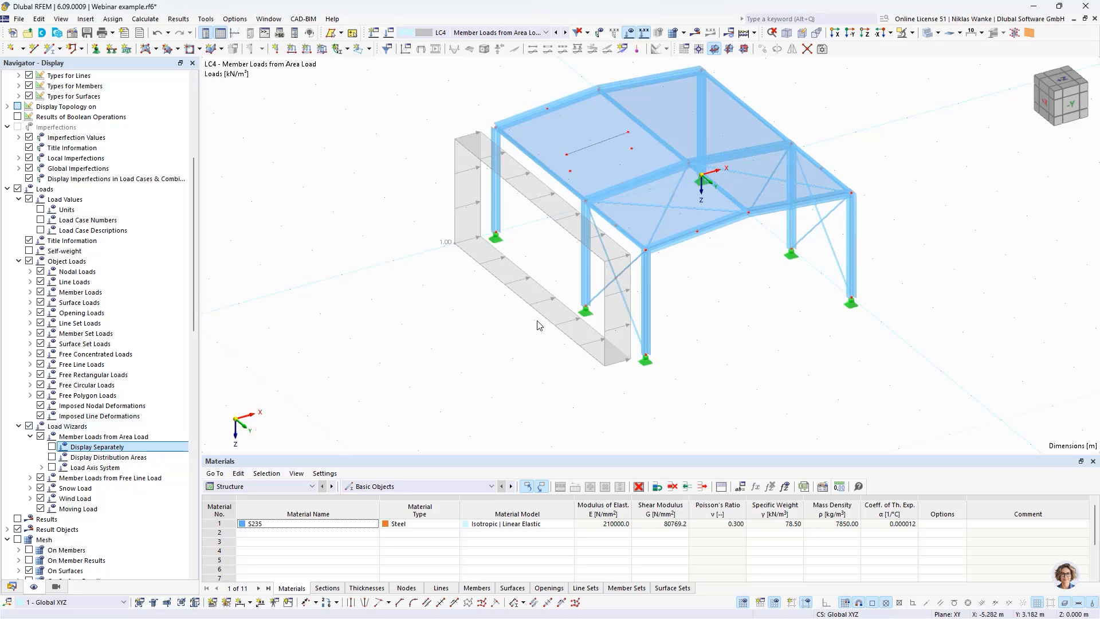
{"action": "scroll", "coordinate": [541, 319], "scroll_direction": "up", "scroll_amount": 4}
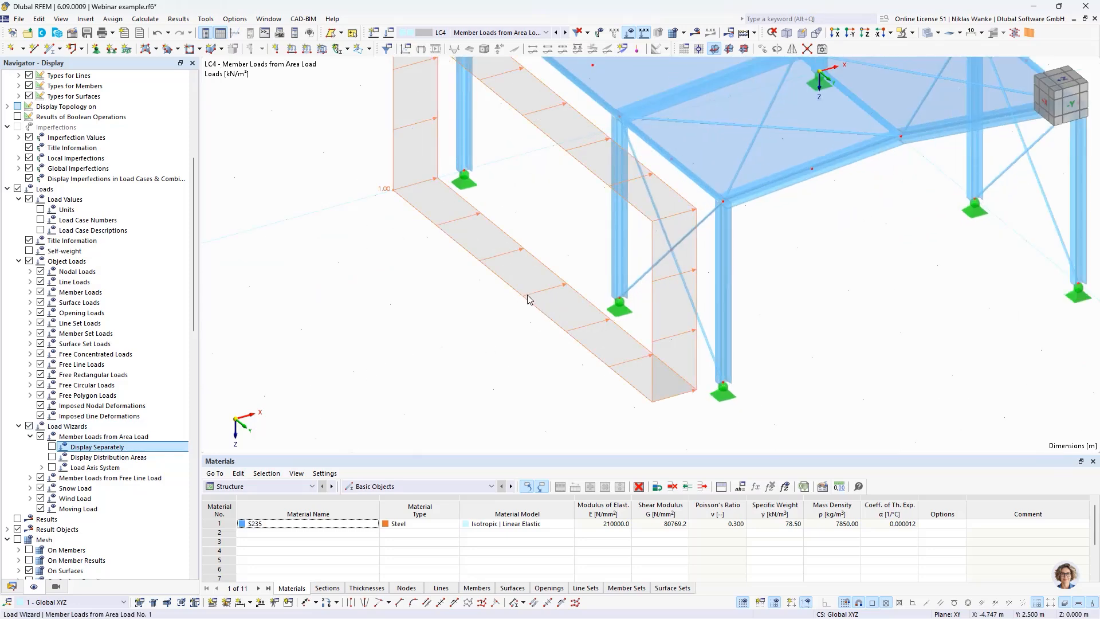
{"action": "right_click", "coordinate": [527, 298]}
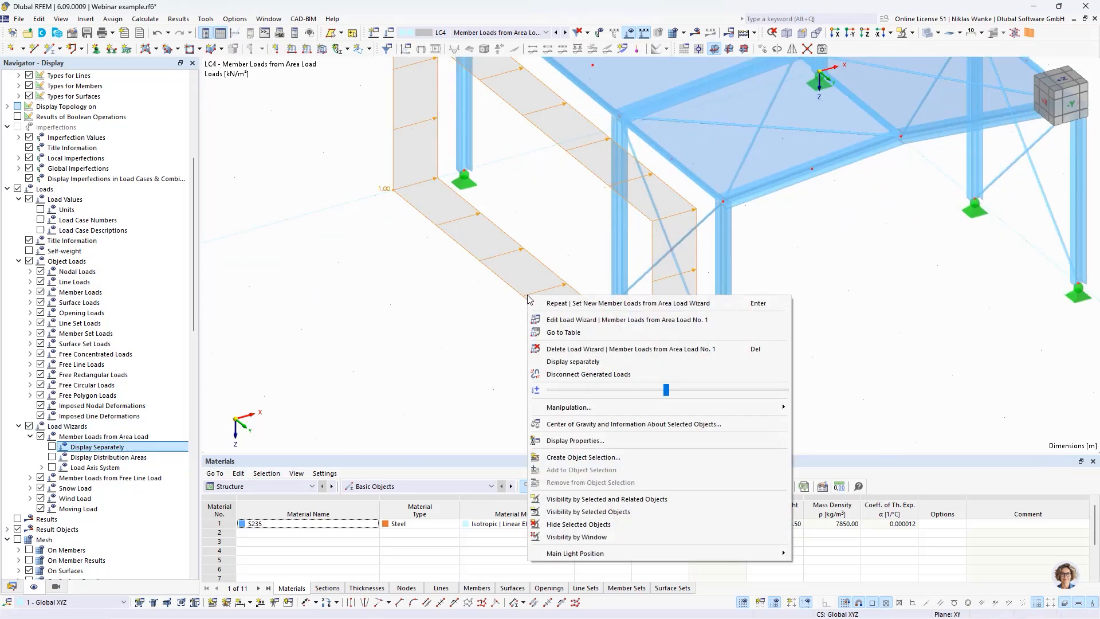
{"action": "left_click", "coordinate": [588, 365]}
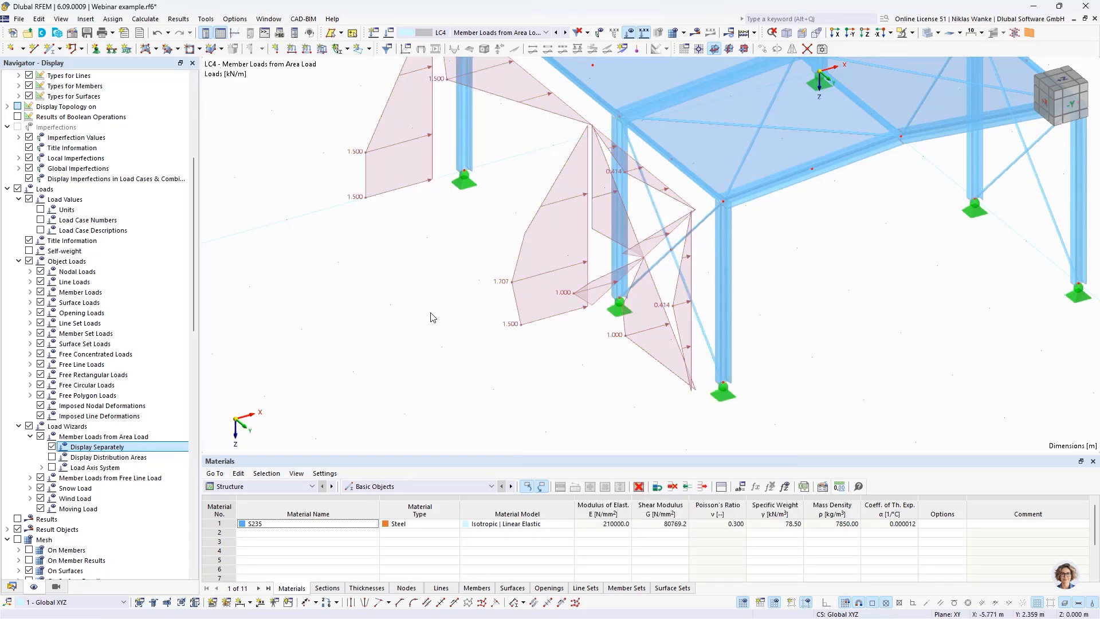
Step: Examine the member loads generated on the columns, eaves beam and bracing of the side wall
{"action": "scroll", "coordinate": [432, 317], "scroll_direction": "down", "scroll_amount": 5}
{"action": "middle_click_drag", "start_coordinate": [433, 316], "coordinate": [474, 305], "text": "ctrl"}
{"action": "scroll", "coordinate": [544, 331], "scroll_direction": "up", "scroll_amount": 3}
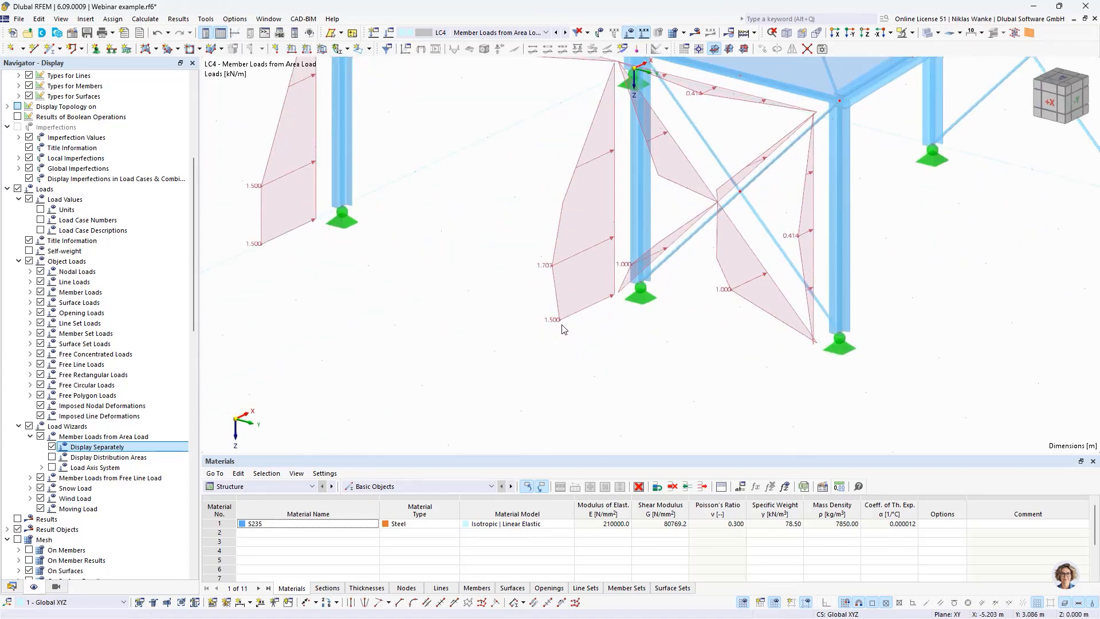
{"action": "middle_click_drag", "start_coordinate": [561, 329], "coordinate": [494, 302], "text": "ctrl"}
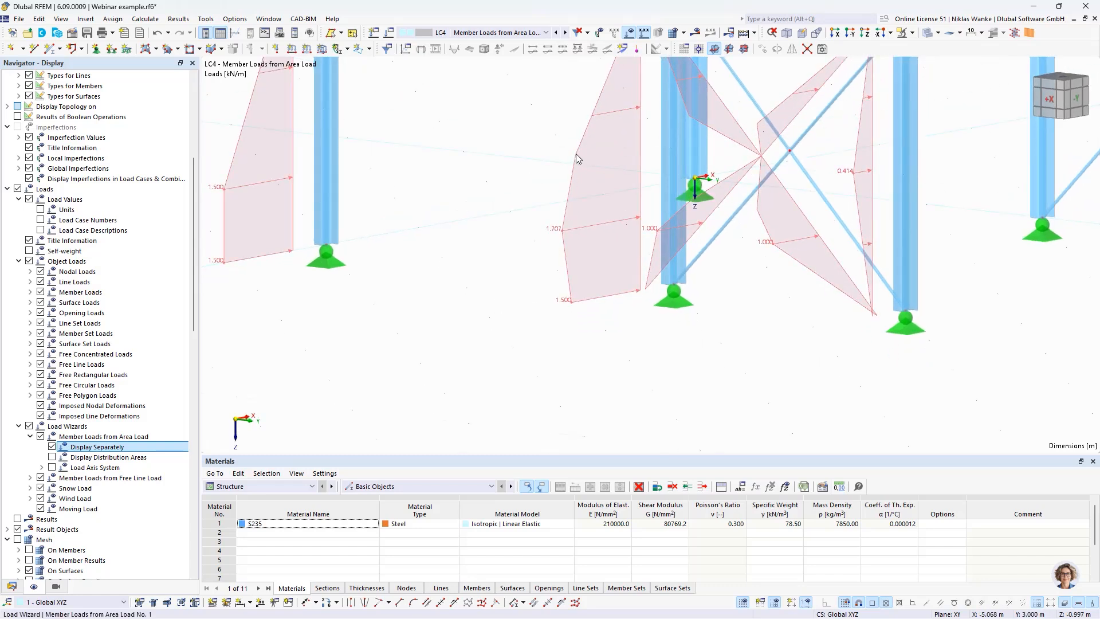
{"action": "scroll", "coordinate": [577, 158], "scroll_direction": "up", "scroll_amount": 2}
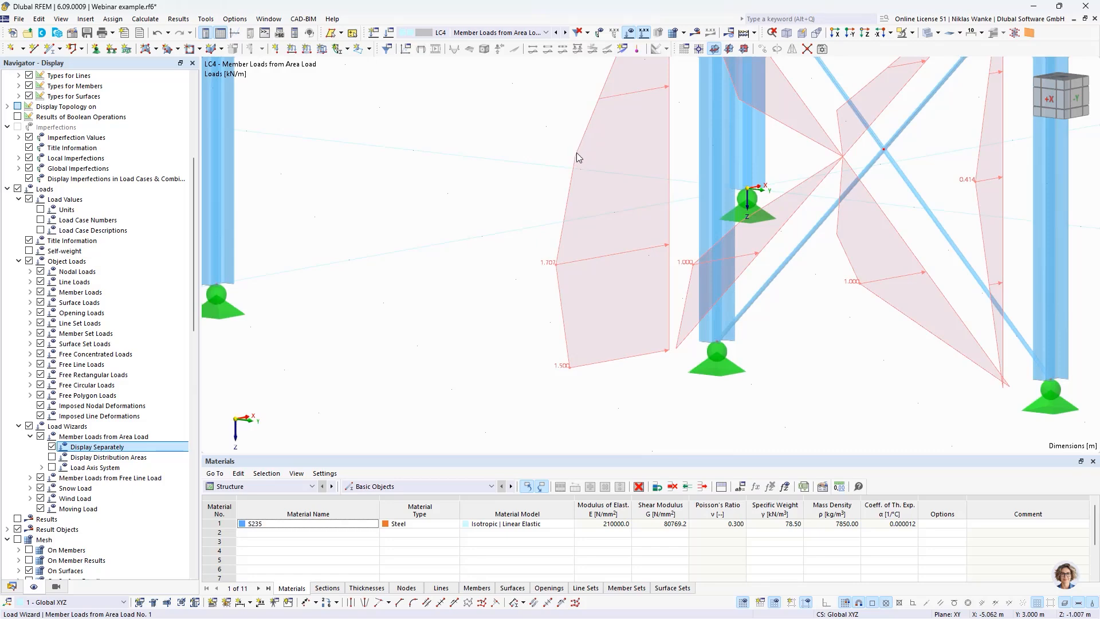
{"action": "scroll", "coordinate": [468, 217], "scroll_direction": "down", "scroll_amount": 2}
{"action": "middle_click_drag", "start_coordinate": [469, 217], "coordinate": [478, 286], "text": "ctrl"}
{"action": "scroll", "coordinate": [481, 276], "scroll_direction": "down", "scroll_amount": 2}
{"action": "scroll", "coordinate": [477, 285], "scroll_direction": "down", "scroll_amount": 1}
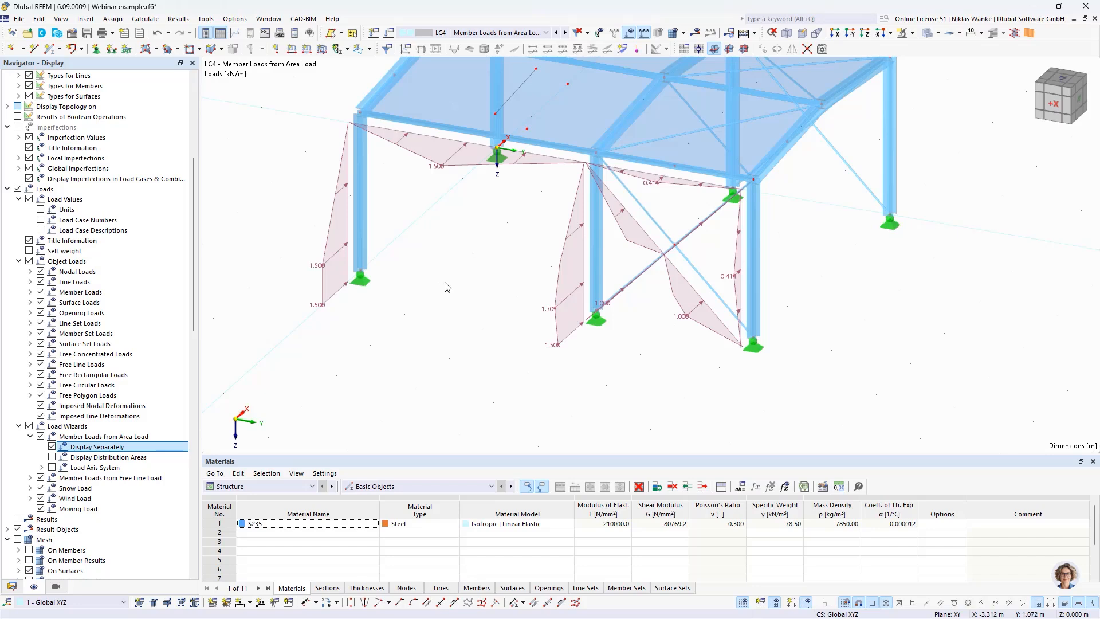
{"action": "scroll", "coordinate": [447, 271], "scroll_direction": "down", "scroll_amount": 1}
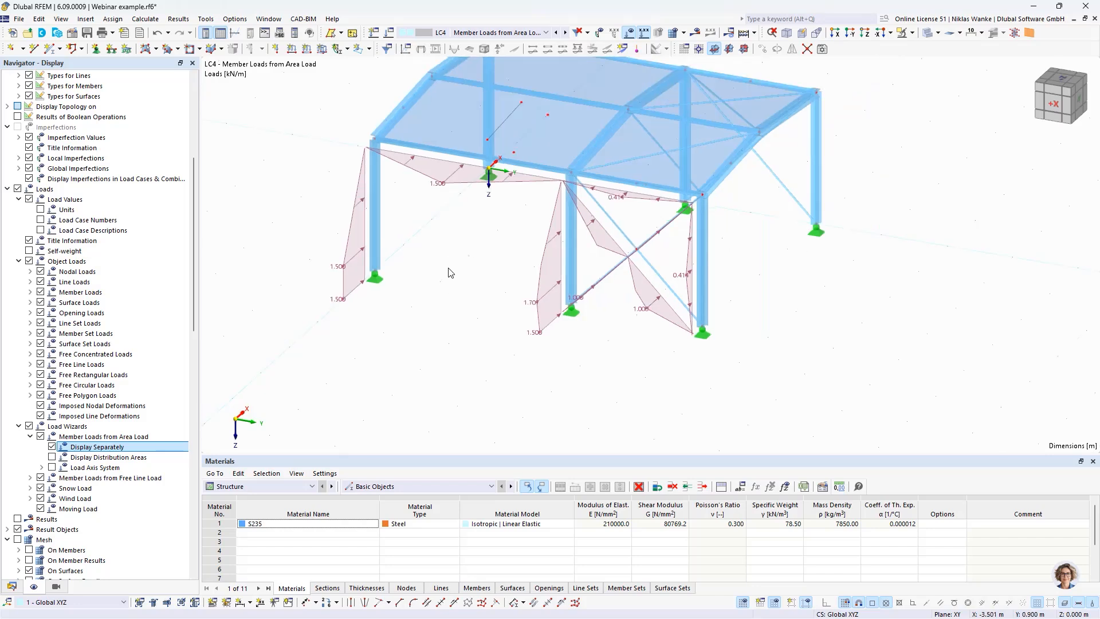
{"action": "middle_click_drag", "start_coordinate": [451, 266], "coordinate": [466, 315]}
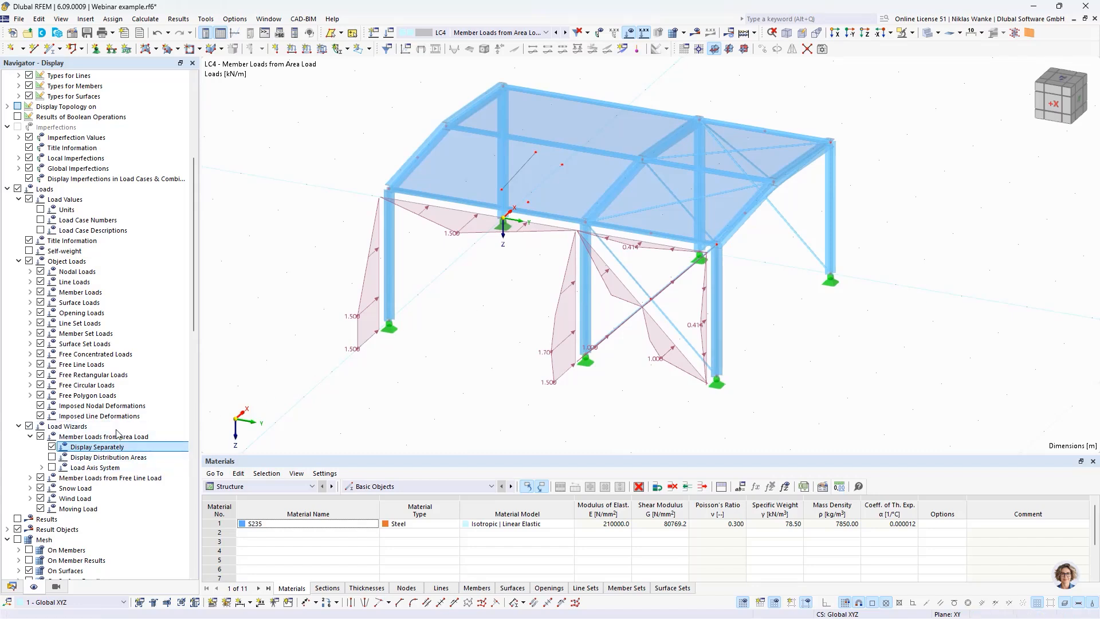
Step: Turn on the display of distribution areas for member loads from area load and select the generated loads on the side wall
{"action": "left_click", "coordinate": [51, 457]}
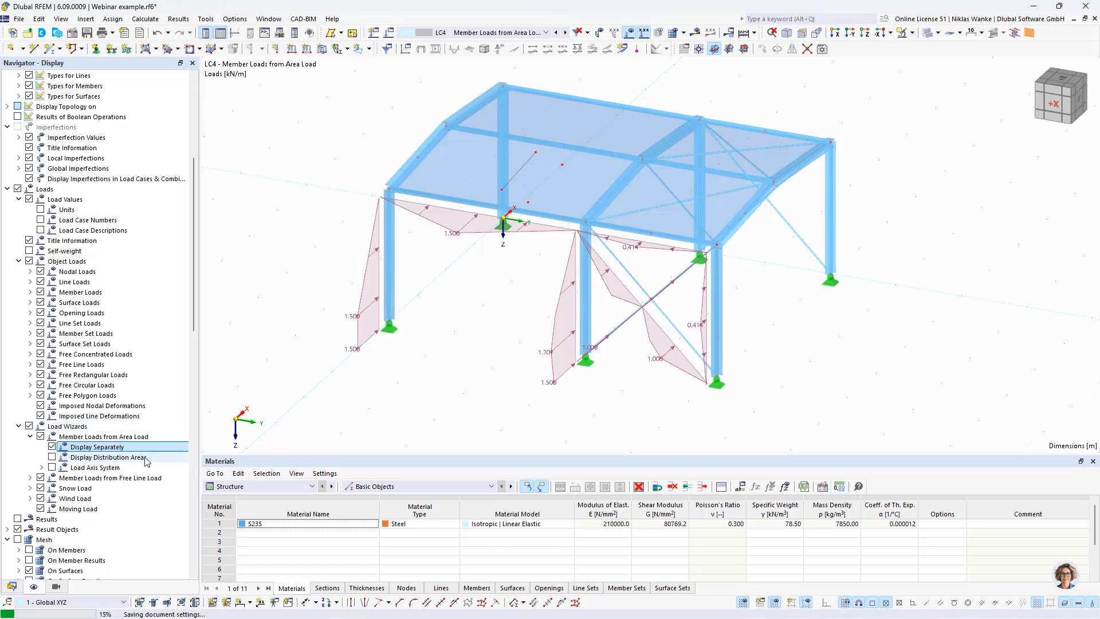
{"action": "left_click", "coordinate": [52, 458]}
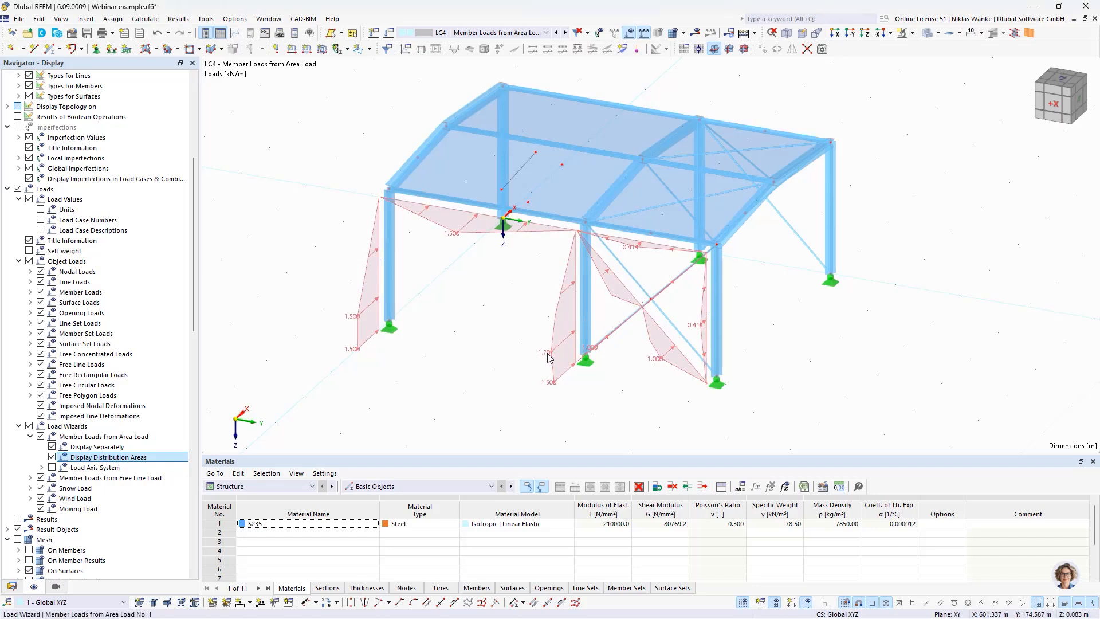
{"action": "mouse_move", "coordinate": [550, 356]}
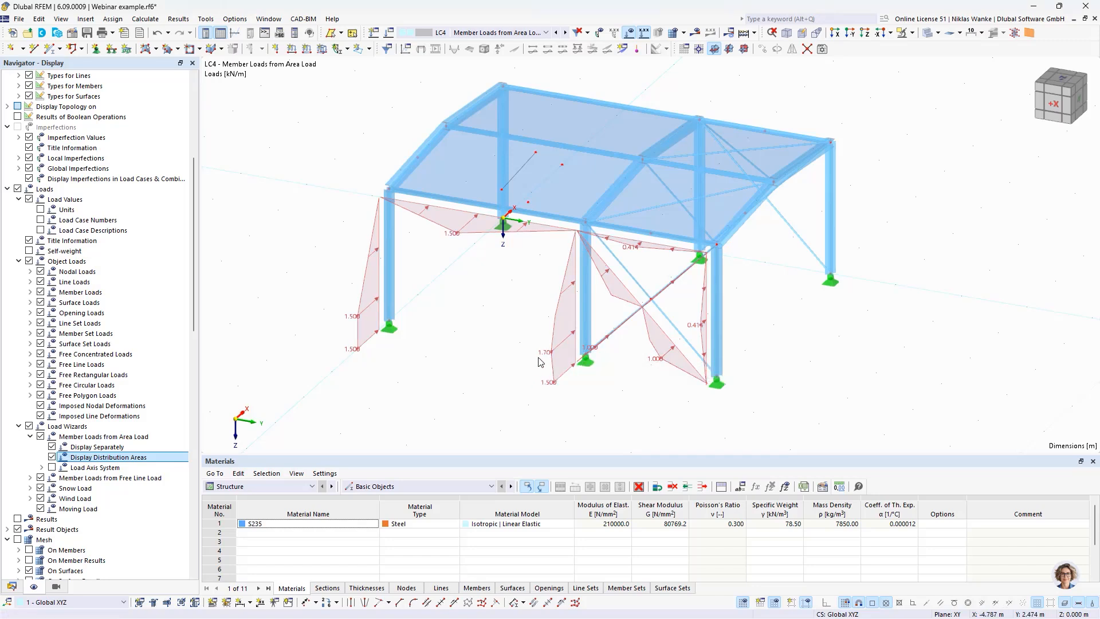
{"action": "left_click", "coordinate": [546, 351]}
Step: Examine the distribution areas of the side wall against the shape of the generated member loads, including at the middle column and bracing
{"action": "middle_click_drag", "start_coordinate": [437, 349], "coordinate": [420, 381]}
{"action": "middle_click_drag", "start_coordinate": [420, 380], "coordinate": [469, 366], "text": "ctrl"}
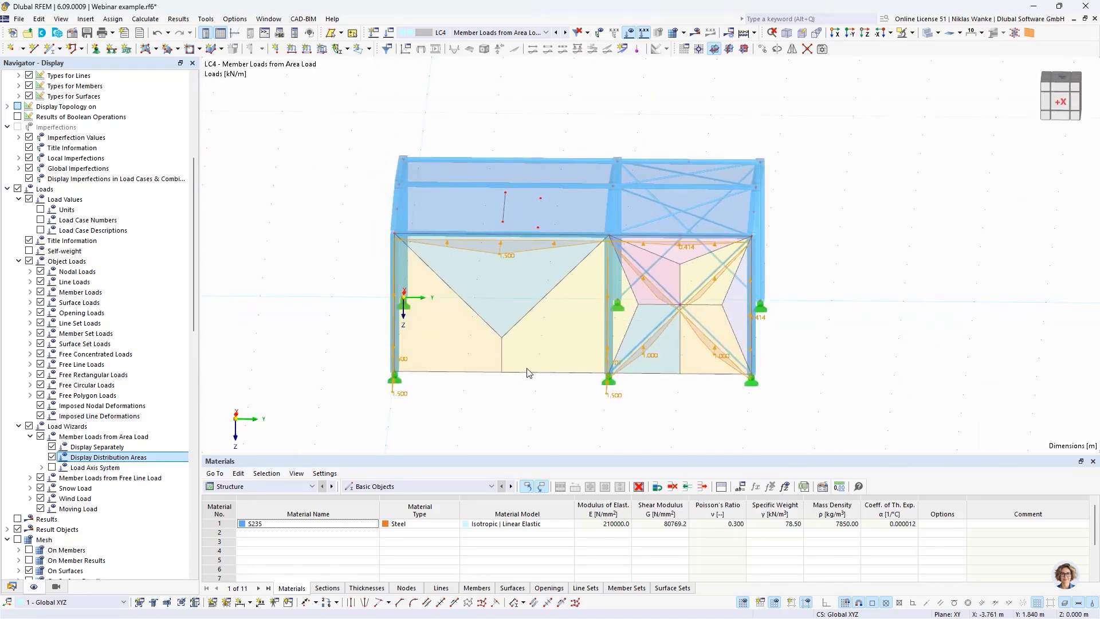
{"action": "scroll", "coordinate": [555, 410], "scroll_direction": "up", "scroll_amount": 3}
{"action": "middle_click_drag", "start_coordinate": [555, 410], "coordinate": [529, 333]}
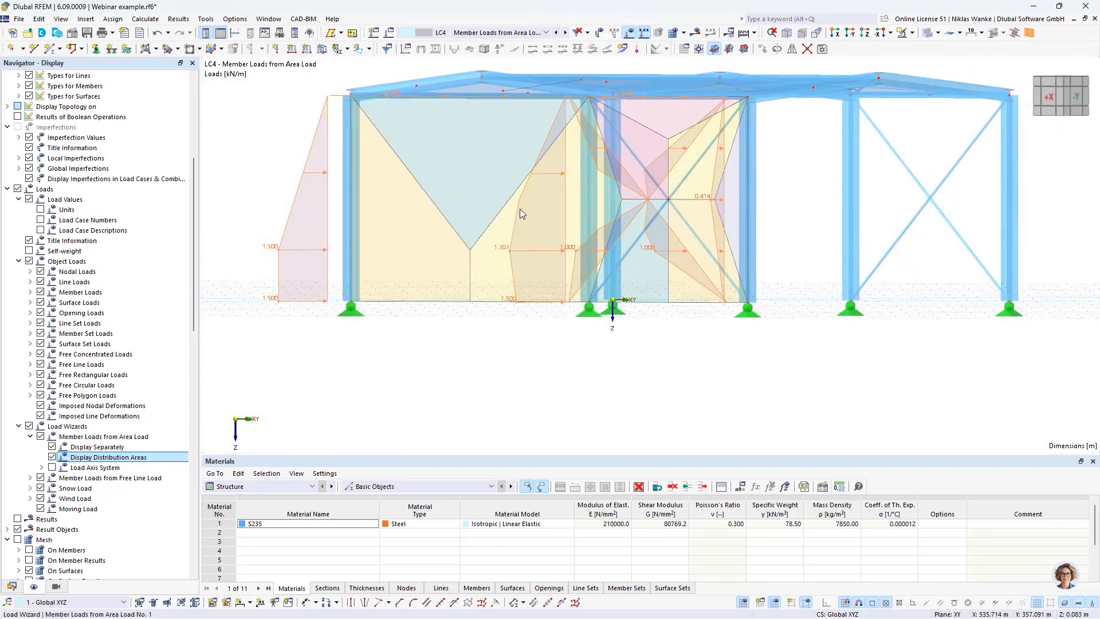
{"action": "scroll", "coordinate": [518, 200], "scroll_direction": "up", "scroll_amount": 3}
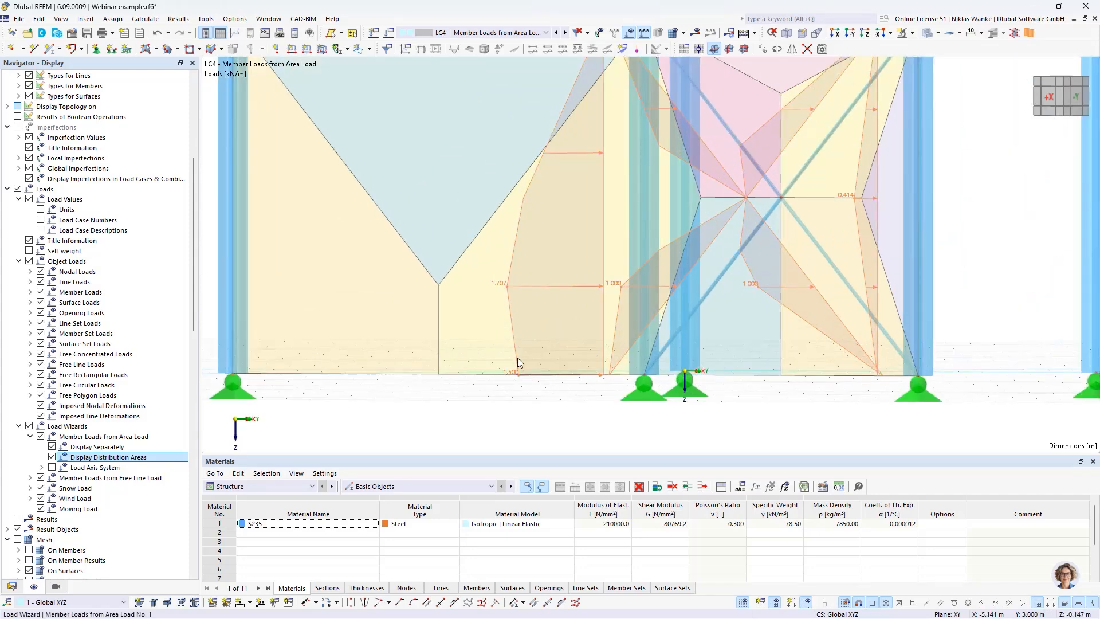
{"action": "scroll", "coordinate": [484, 315], "scroll_direction": "up", "scroll_amount": 1}
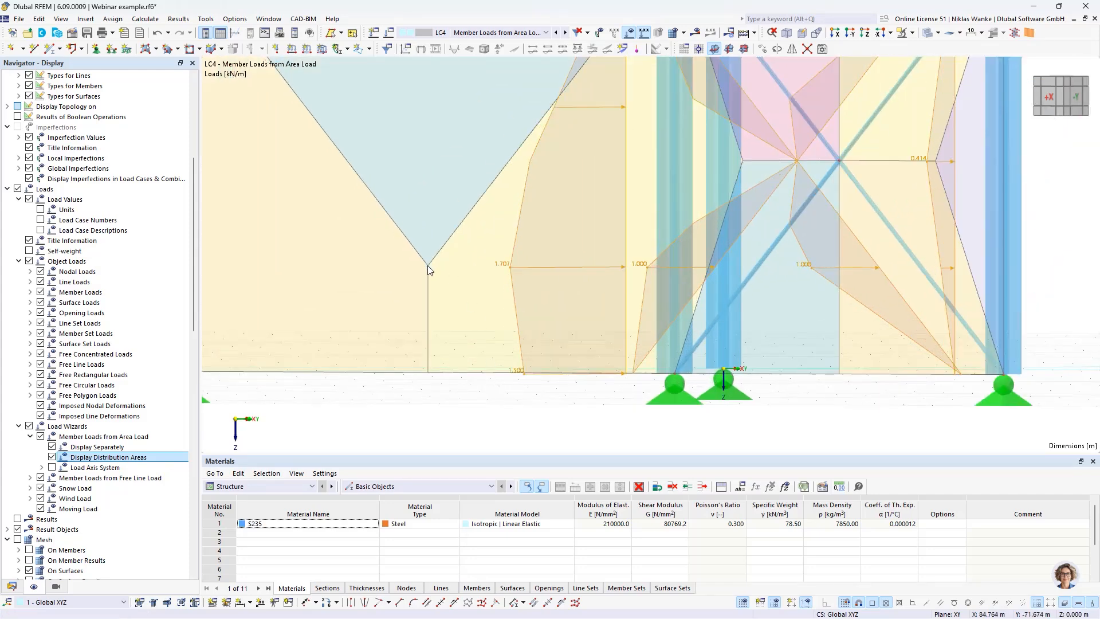
{"action": "middle_click_drag", "start_coordinate": [574, 201], "coordinate": [581, 297]}
{"action": "scroll", "coordinate": [607, 254], "scroll_direction": "down", "scroll_amount": 4}
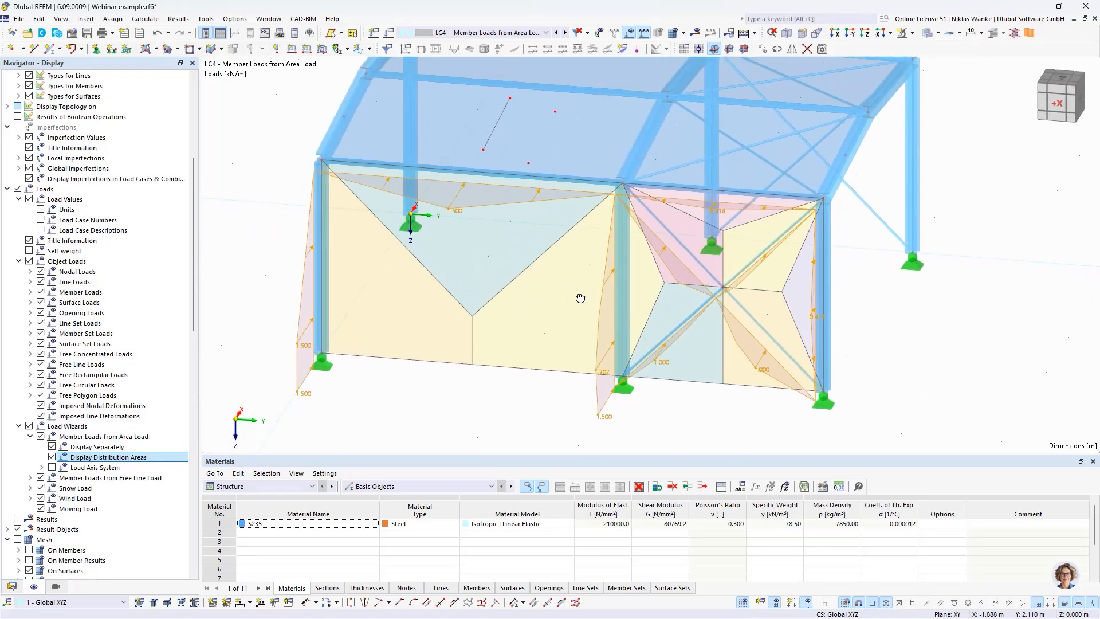
{"action": "left_click", "coordinate": [524, 410]}
Step: Open the area load wizard for editing and review its options for member eccentricity and section distribution alongside the generated loads
{"action": "middle_click_drag", "start_coordinate": [531, 347], "coordinate": [504, 311], "text": "ctrl"}
{"action": "double_click", "coordinate": [546, 308]}
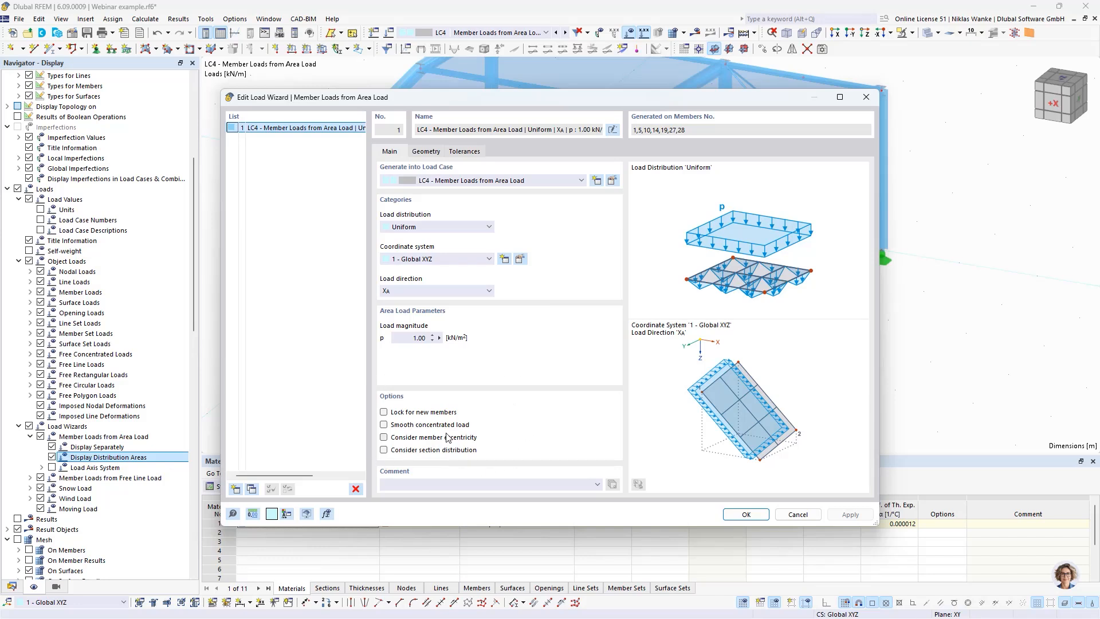
{"action": "left_click", "coordinate": [384, 437]}
{"action": "left_click", "coordinate": [384, 451]}
{"action": "left_click_drag", "start_coordinate": [675, 92], "coordinate": [708, 372]}
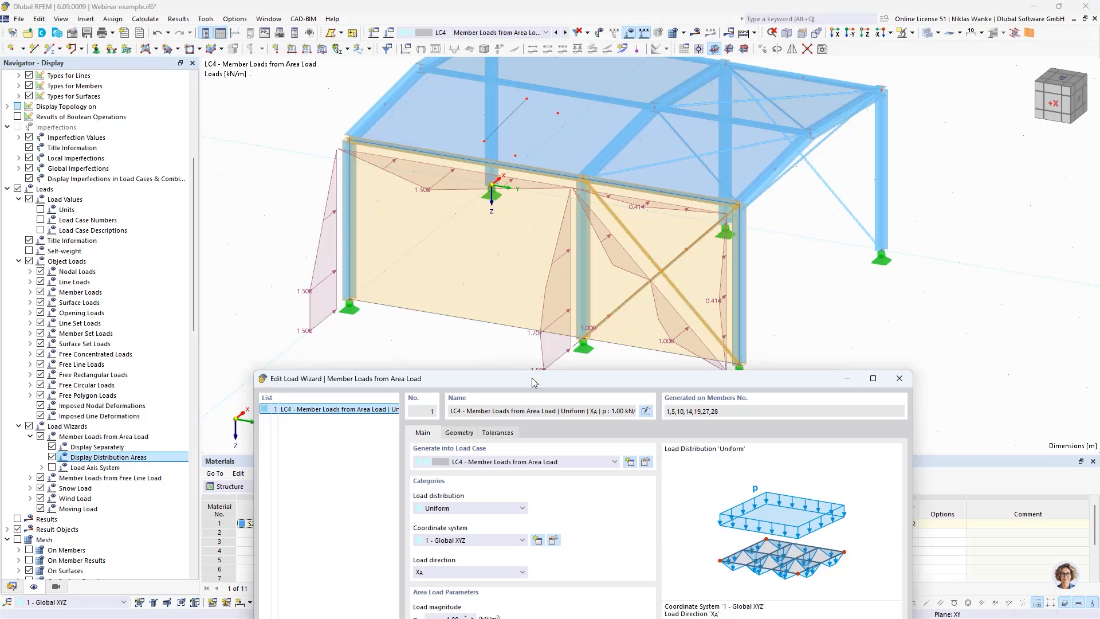
{"action": "left_click_drag", "start_coordinate": [531, 381], "coordinate": [569, 144]}
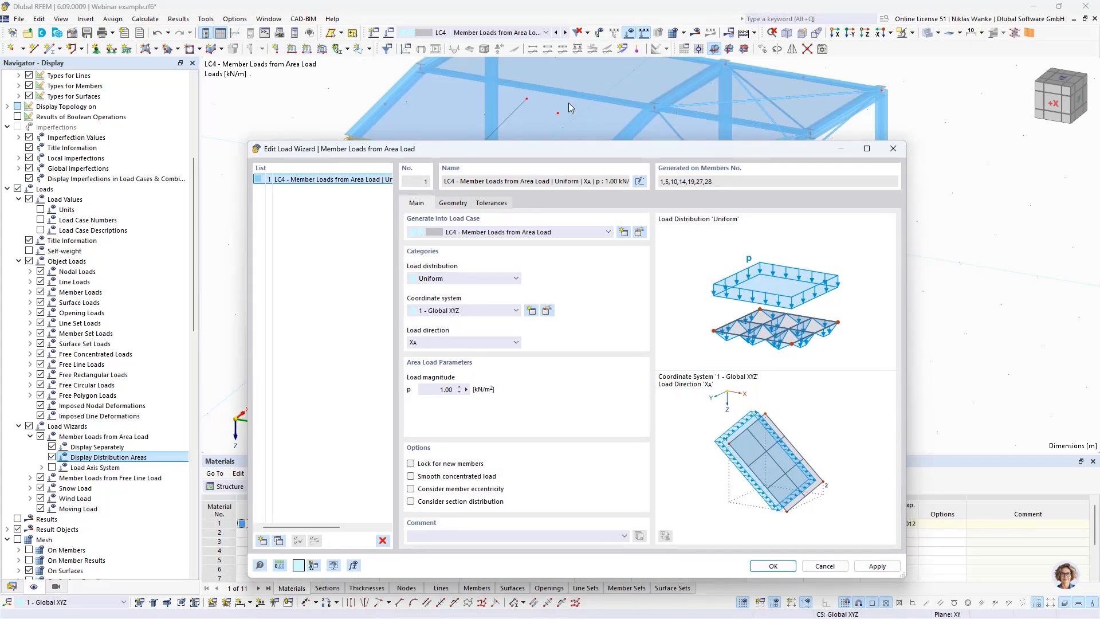
{"action": "left_click_drag", "start_coordinate": [566, 153], "coordinate": [562, 404]}
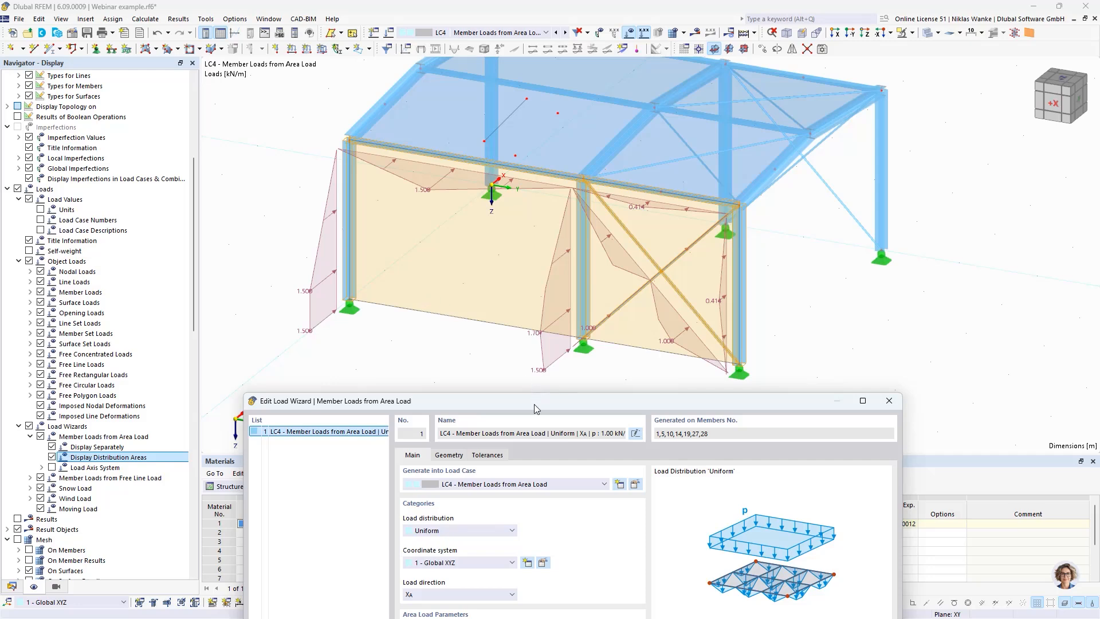
{"action": "left_click_drag", "start_coordinate": [533, 403], "coordinate": [510, 122]}
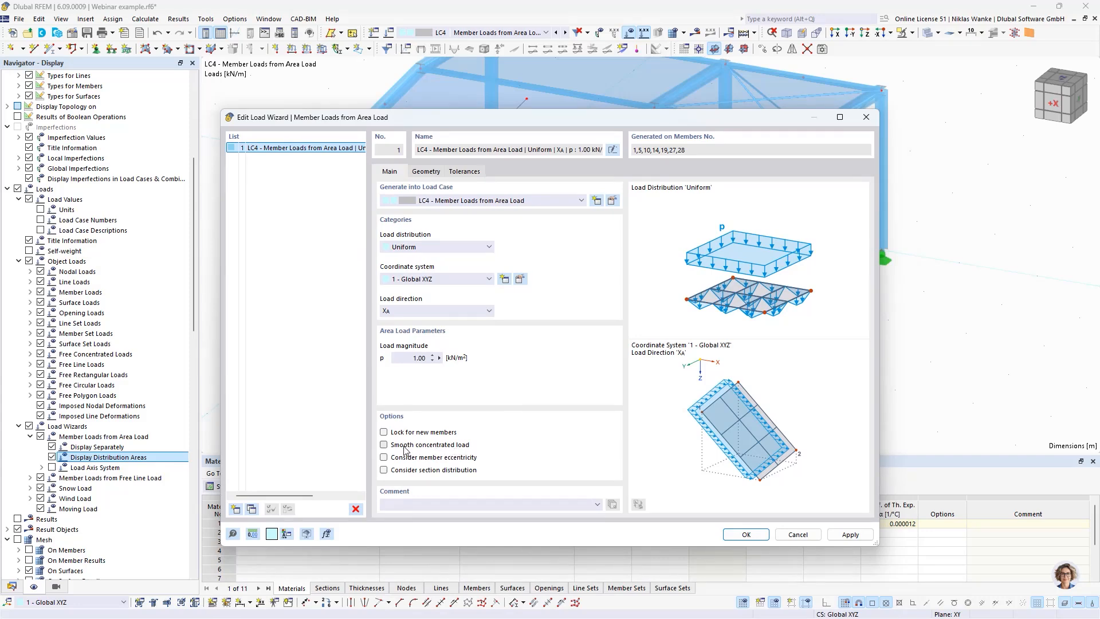
Step: Remove the influence of the wall bracing members 27 and 28 in the wizard's geometry settings, apply it and check the regenerated loads
{"action": "left_click", "coordinate": [425, 172]}
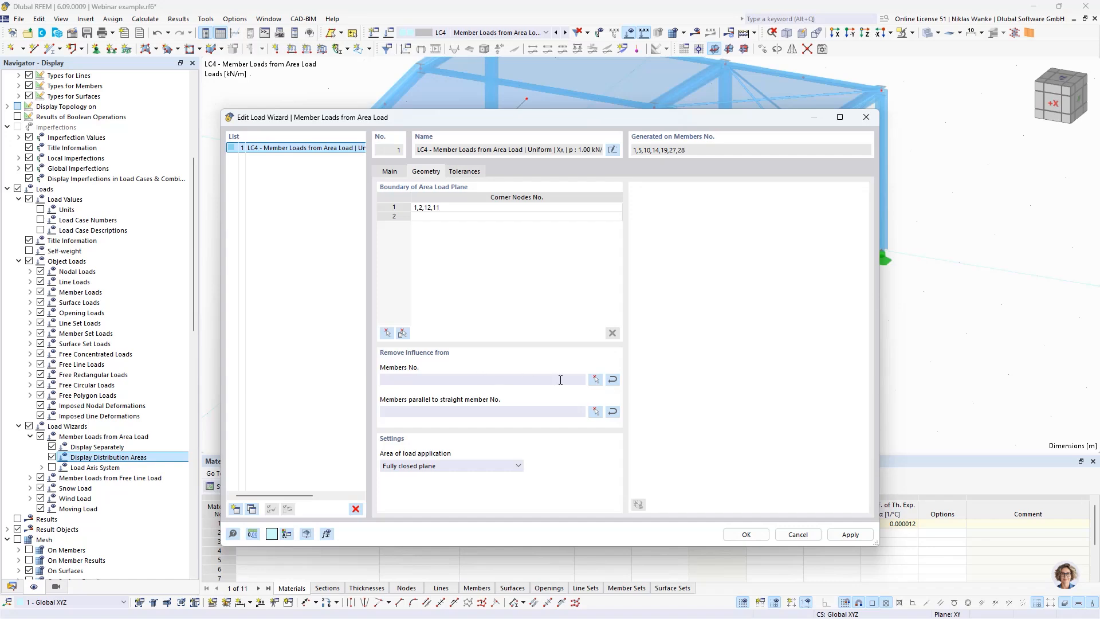
{"action": "left_click", "coordinate": [595, 380]}
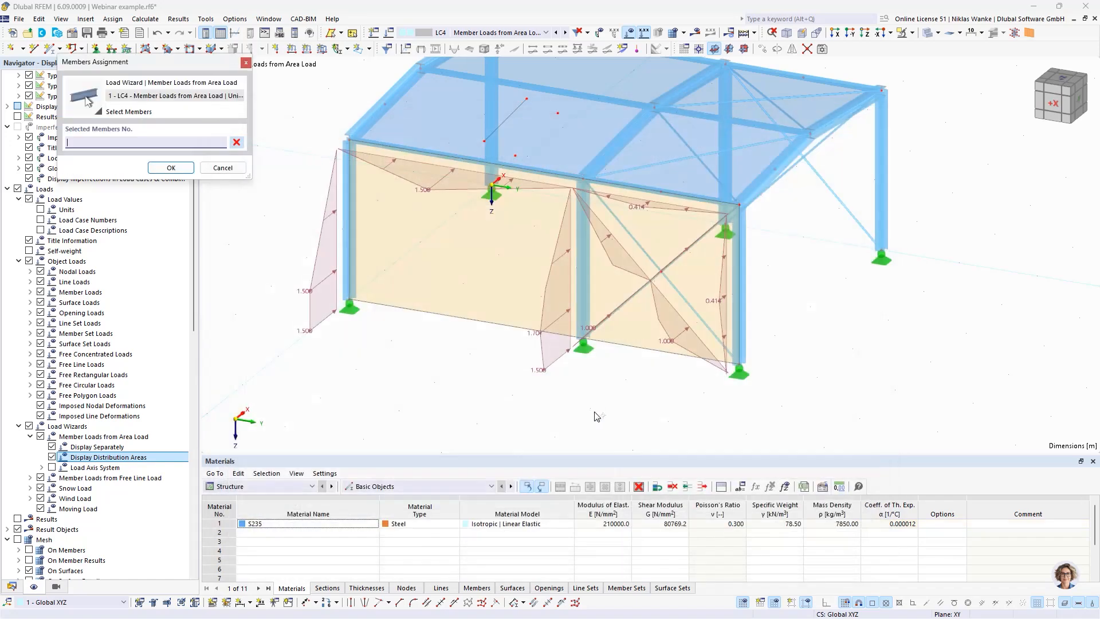
{"action": "left_click", "coordinate": [629, 302]}
{"action": "left_click", "coordinate": [693, 312]}
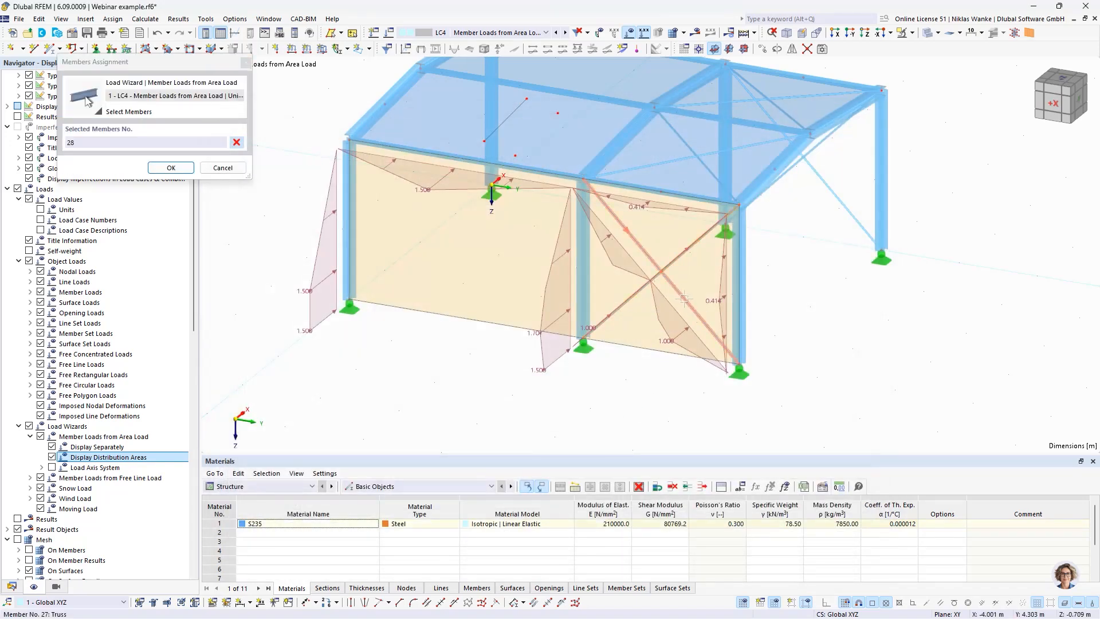
{"action": "left_click", "coordinate": [170, 168]}
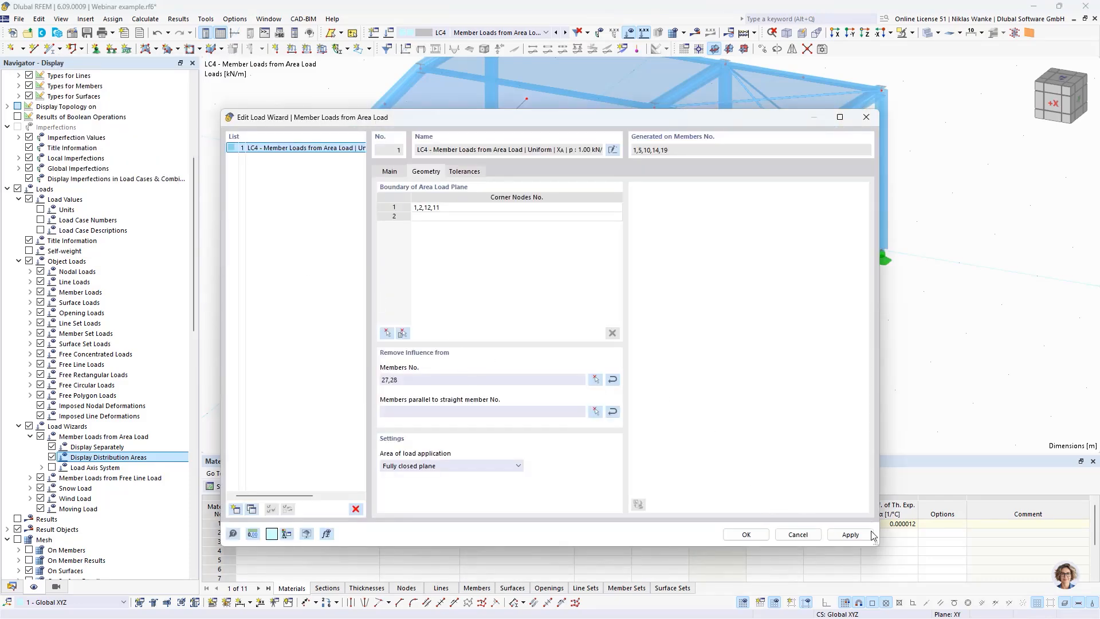
{"action": "left_click", "coordinate": [850, 533]}
{"action": "left_click_drag", "start_coordinate": [653, 125], "coordinate": [651, 422]}
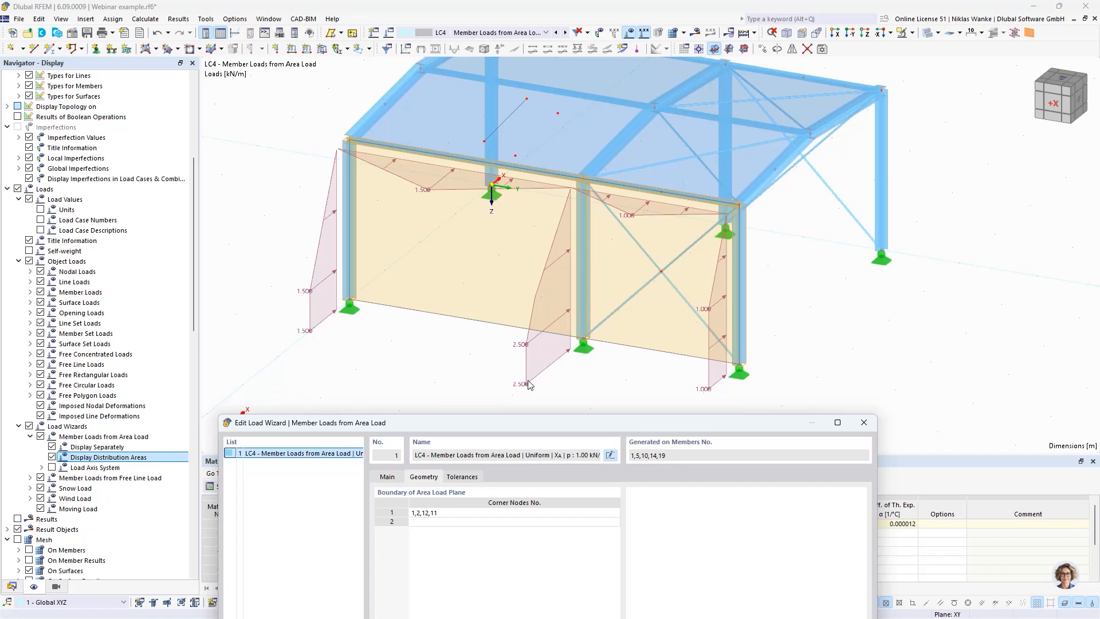
{"action": "left_click_drag", "start_coordinate": [625, 429], "coordinate": [628, 109]}
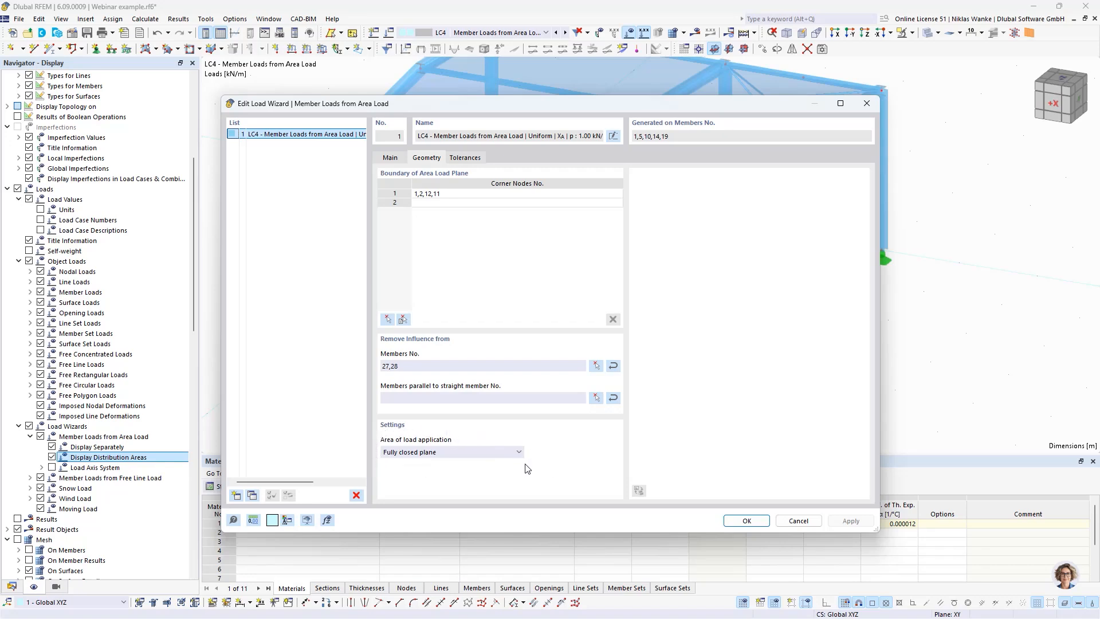
Step: Review the area of load application options and close the wizard to view the wall's distribution areas
{"action": "left_click", "coordinate": [438, 453]}
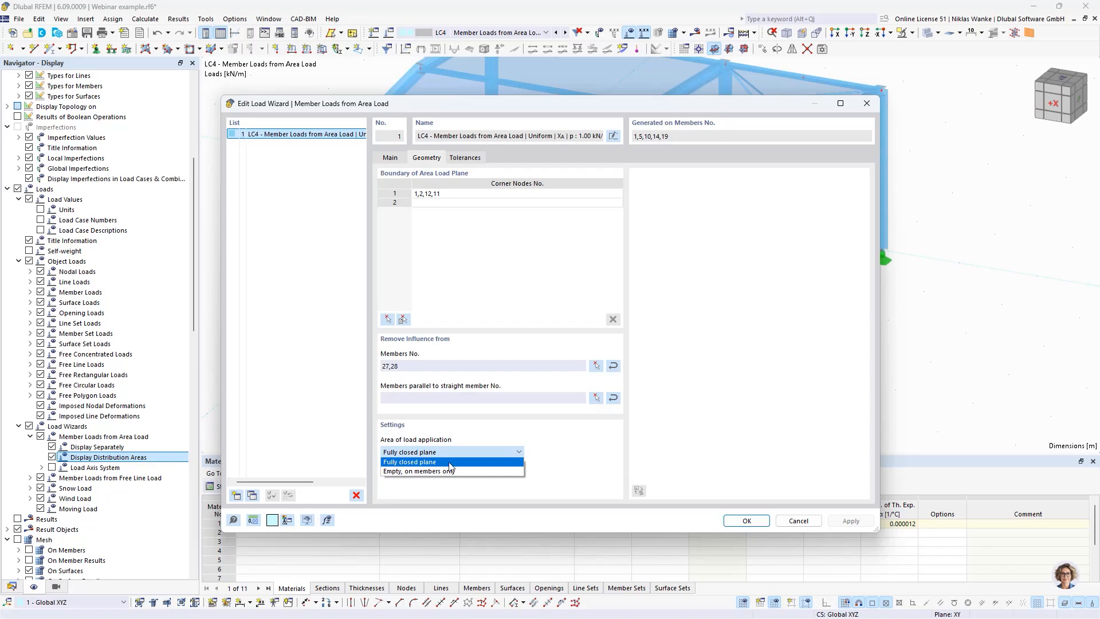
{"action": "left_click", "coordinate": [608, 450]}
{"action": "left_click", "coordinate": [866, 104]}
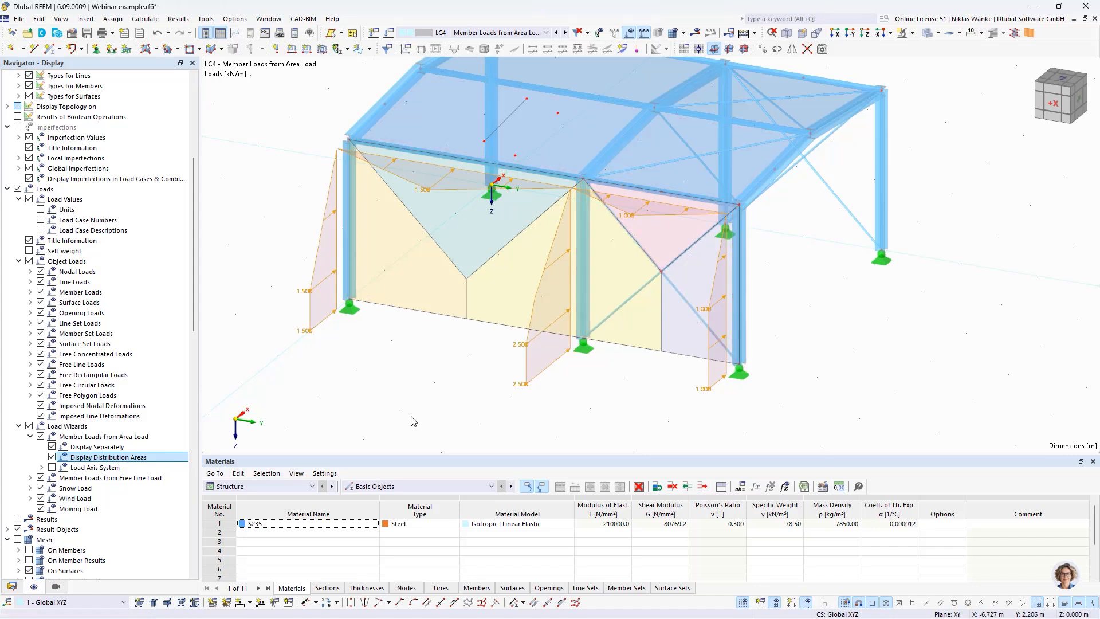
Step: Reopen the area load wizard and set the area of load application to "Empty, on members only", regenerating the member loads
{"action": "double_click", "coordinate": [431, 441]}
{"action": "left_click", "coordinate": [436, 156]}
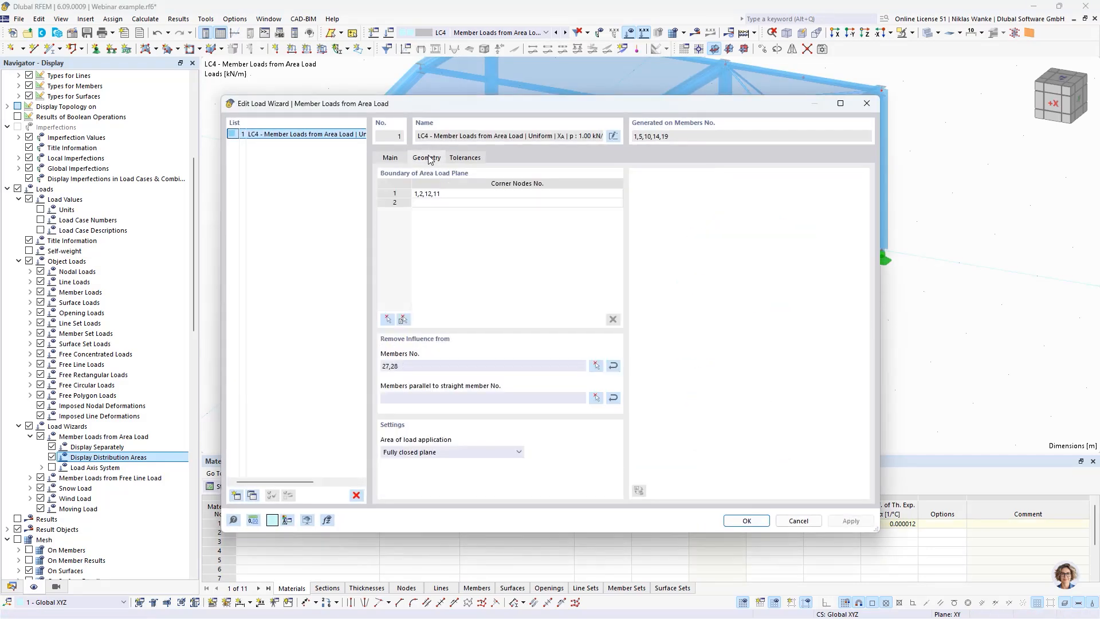
{"action": "left_click", "coordinate": [465, 453]}
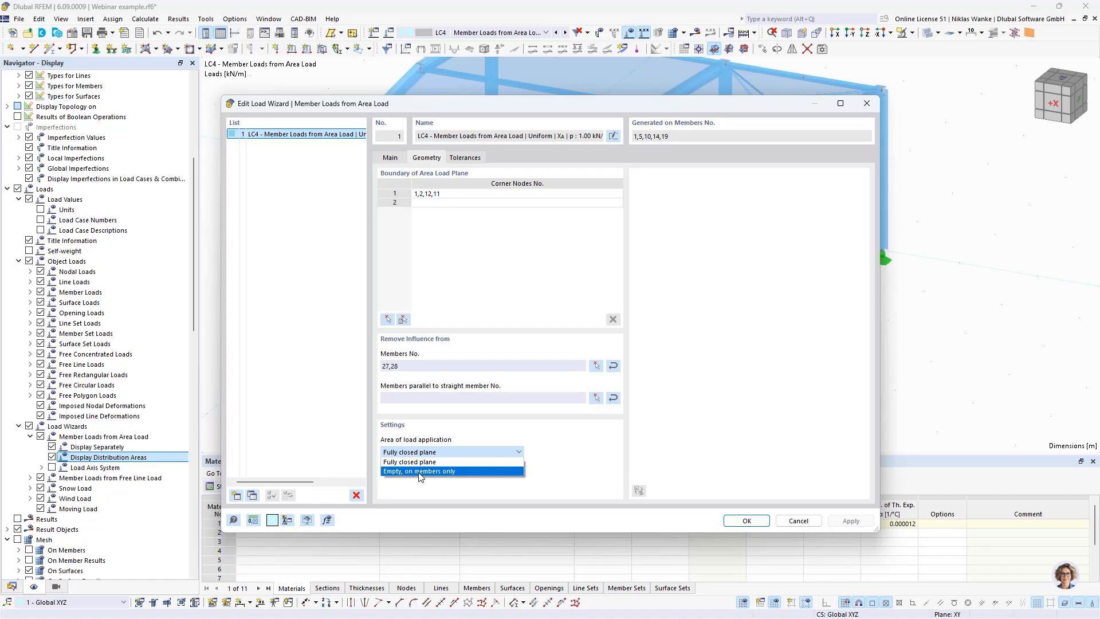
{"action": "left_click", "coordinate": [420, 471]}
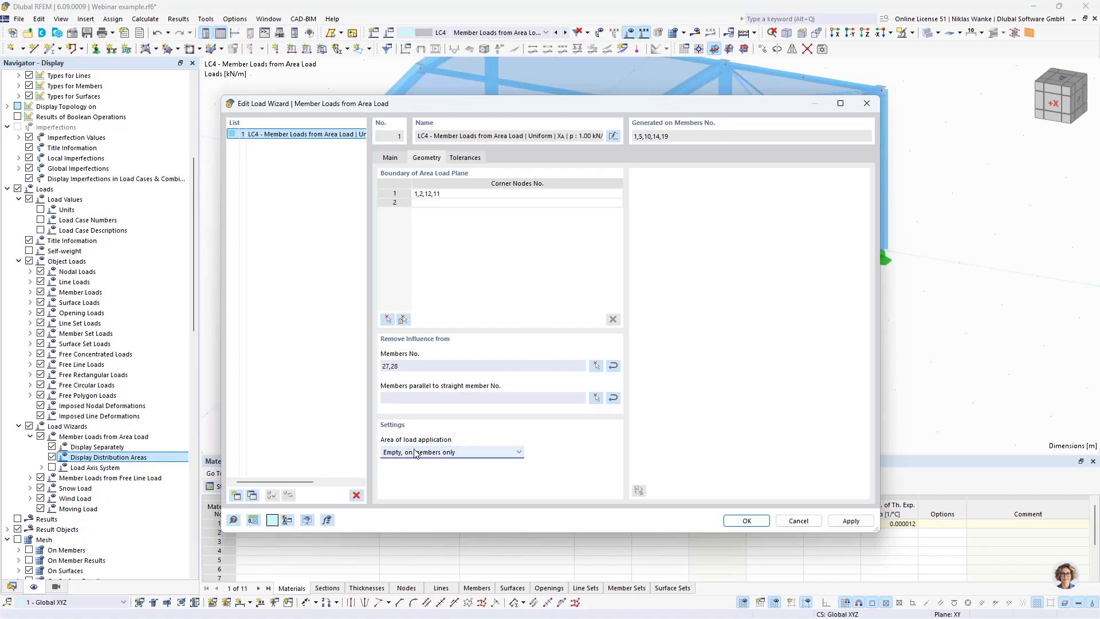
{"action": "left_click", "coordinate": [747, 521]}
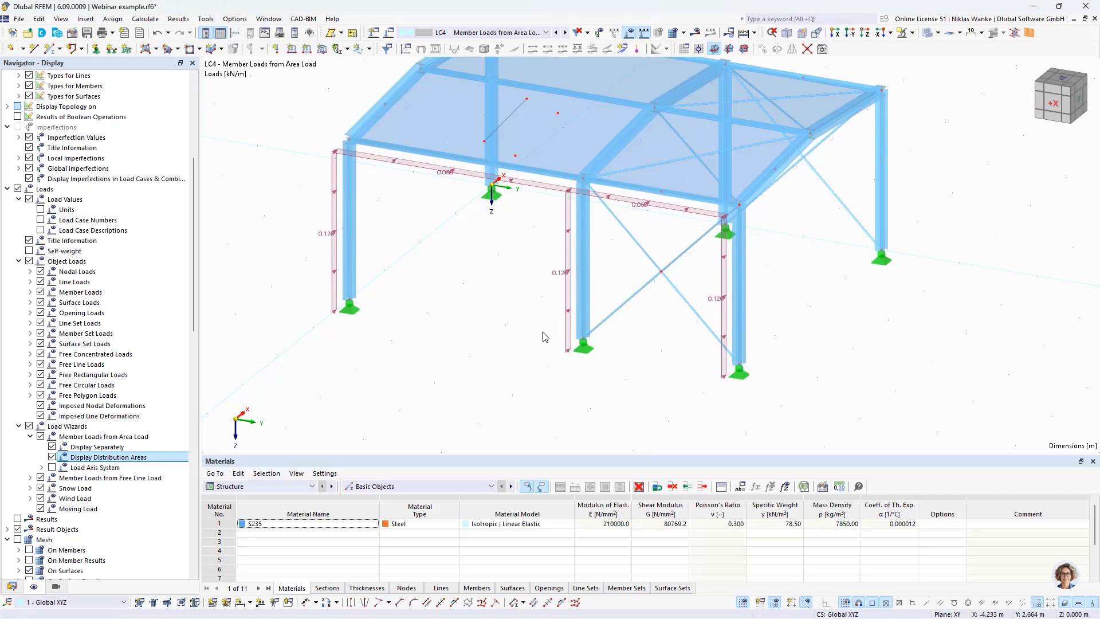
Step: Examine the member loads generated on the wall's columns and eave beams from the front and at an angle
{"action": "scroll", "coordinate": [515, 322], "scroll_direction": "up", "scroll_amount": 1}
{"action": "middle_click_drag", "start_coordinate": [515, 322], "coordinate": [559, 291]}
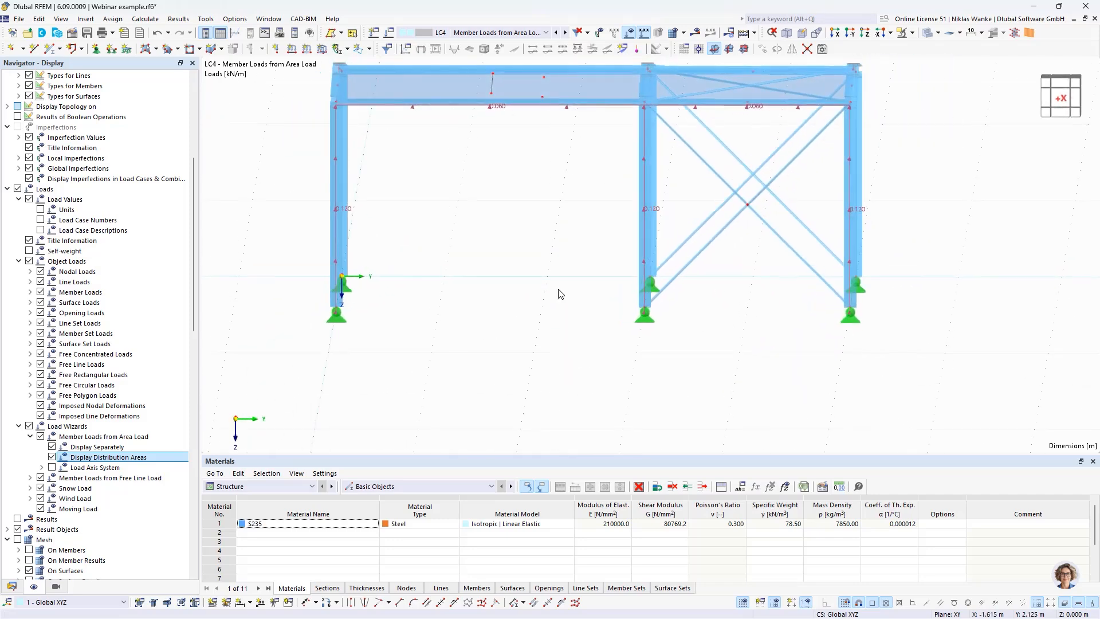
{"action": "scroll", "coordinate": [648, 304], "scroll_direction": "up", "scroll_amount": 4}
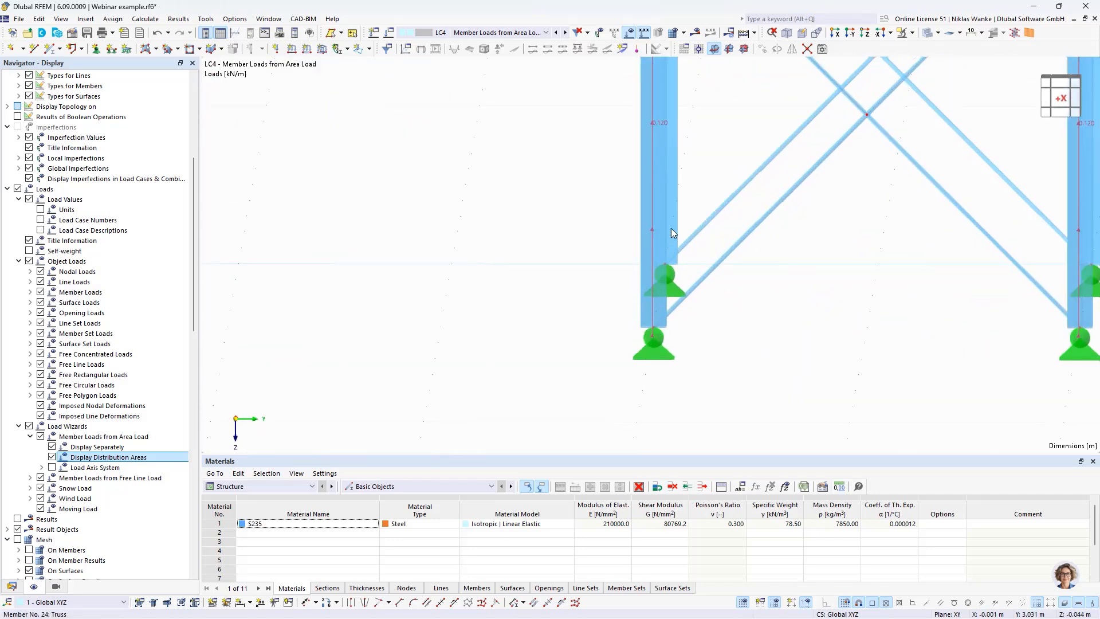
{"action": "scroll", "coordinate": [638, 330], "scroll_direction": "down", "scroll_amount": 4}
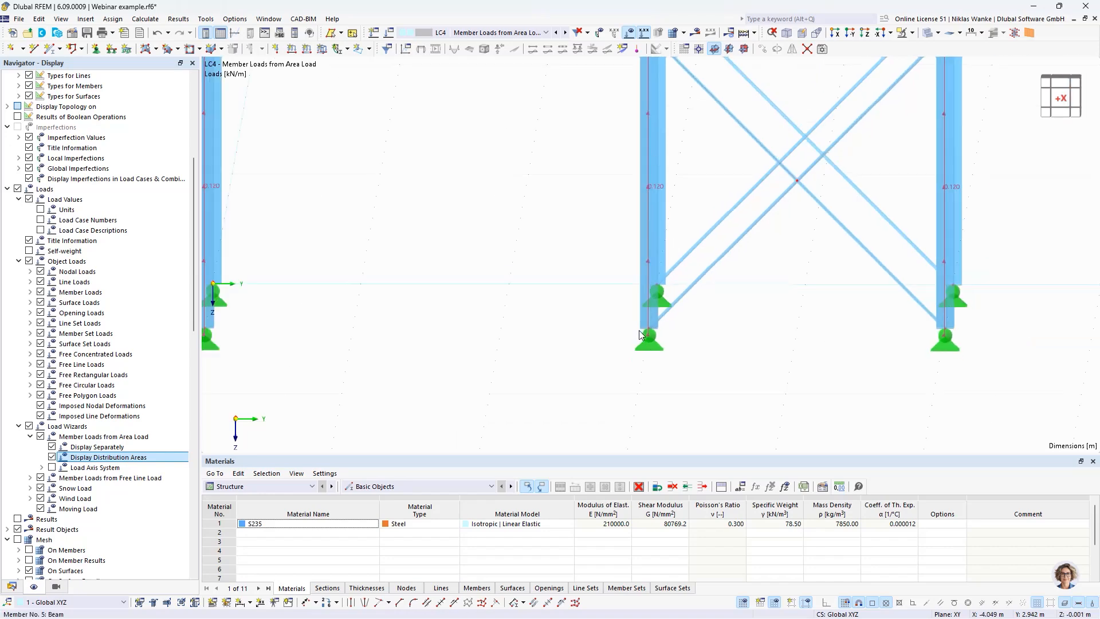
{"action": "middle_click_drag", "start_coordinate": [592, 314], "coordinate": [578, 340], "text": "ctrl"}
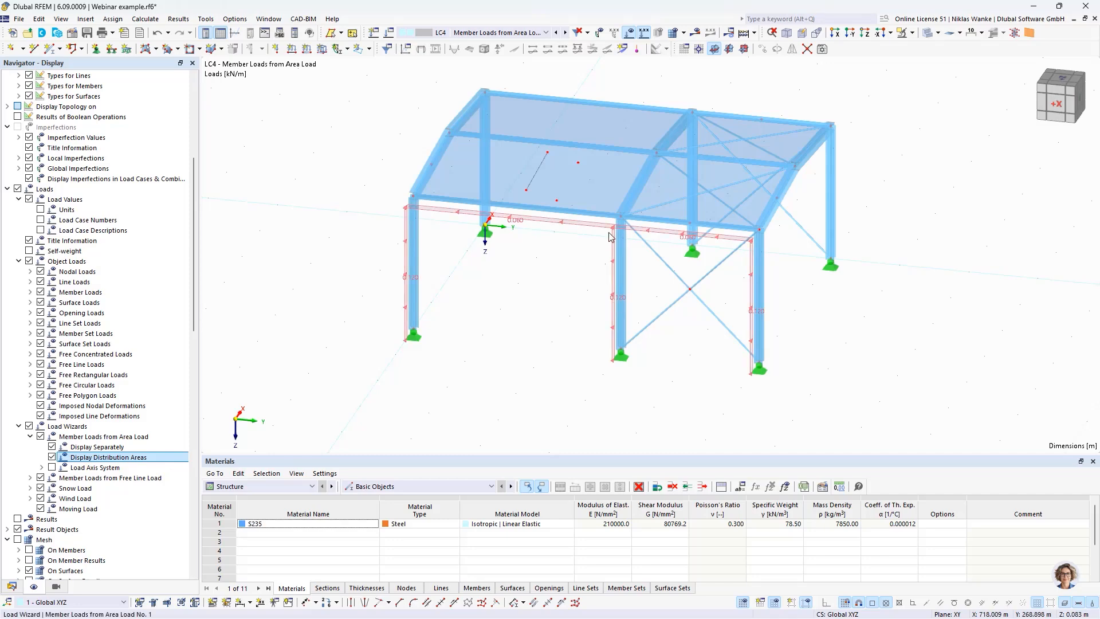
{"action": "middle_click_drag", "start_coordinate": [496, 338], "coordinate": [463, 368], "text": "ctrl"}
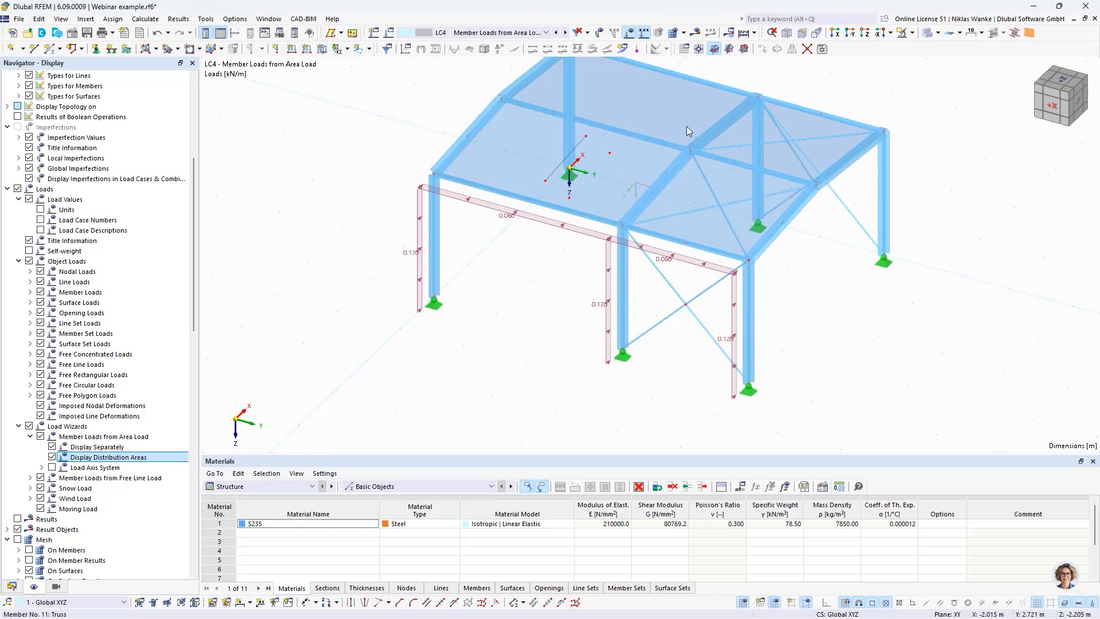
{"action": "scroll", "coordinate": [627, 344], "scroll_direction": "up", "scroll_amount": 3}
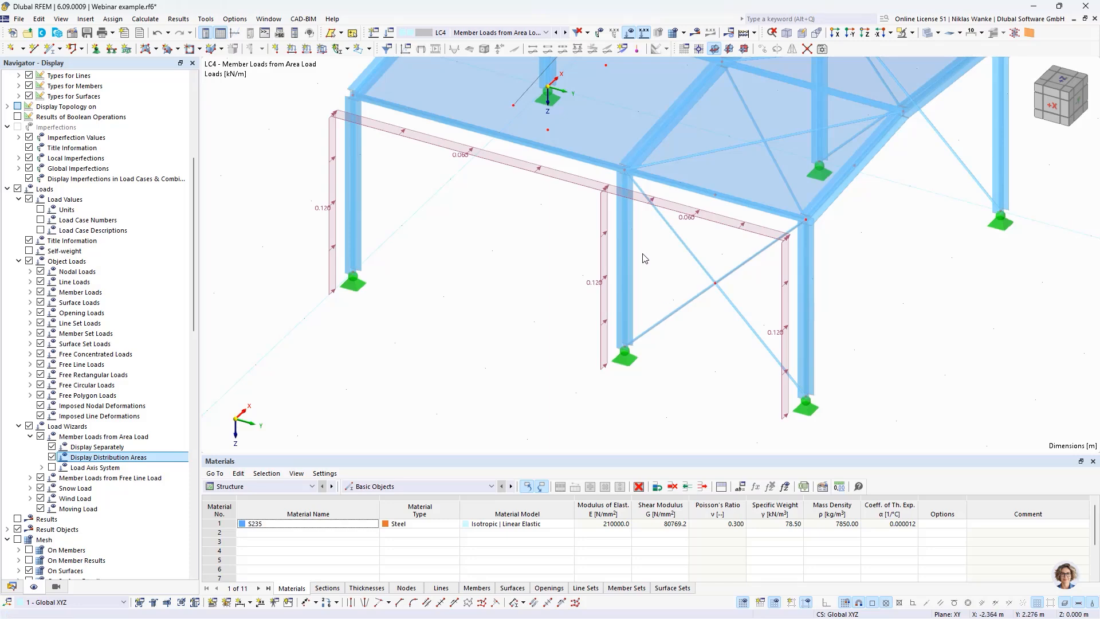
{"action": "middle_click_drag", "start_coordinate": [639, 298], "coordinate": [578, 345]}
{"action": "scroll", "coordinate": [653, 298], "scroll_direction": "up", "scroll_amount": 2}
{"action": "scroll", "coordinate": [662, 242], "scroll_direction": "down", "scroll_amount": 1}
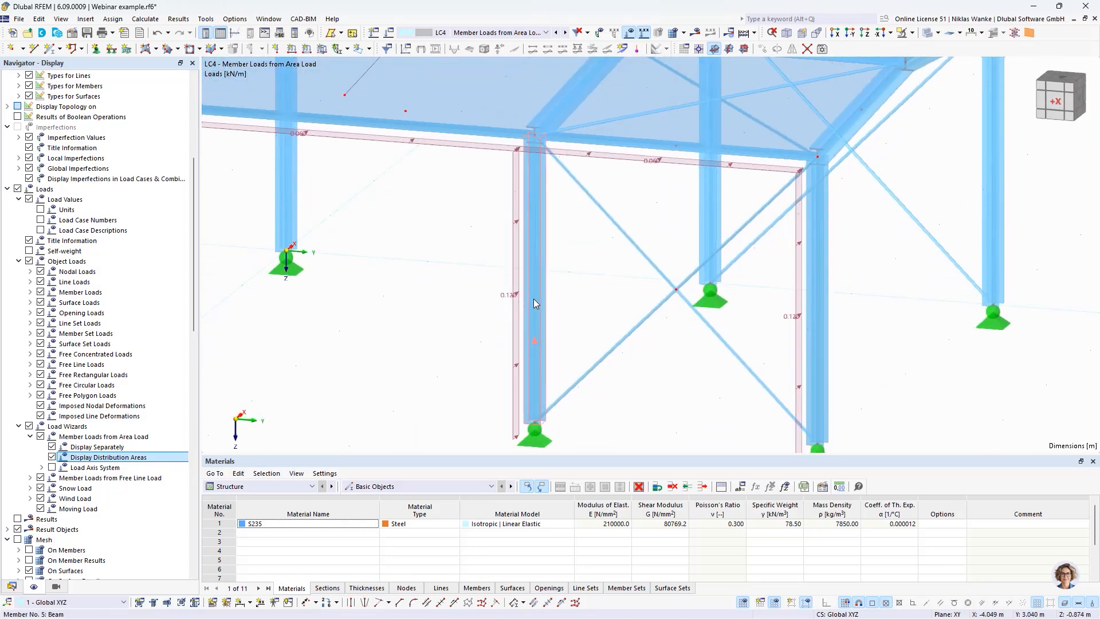
{"action": "scroll", "coordinate": [512, 300], "scroll_direction": "up", "scroll_amount": 2}
{"action": "middle_click_drag", "start_coordinate": [498, 308], "coordinate": [470, 312]}
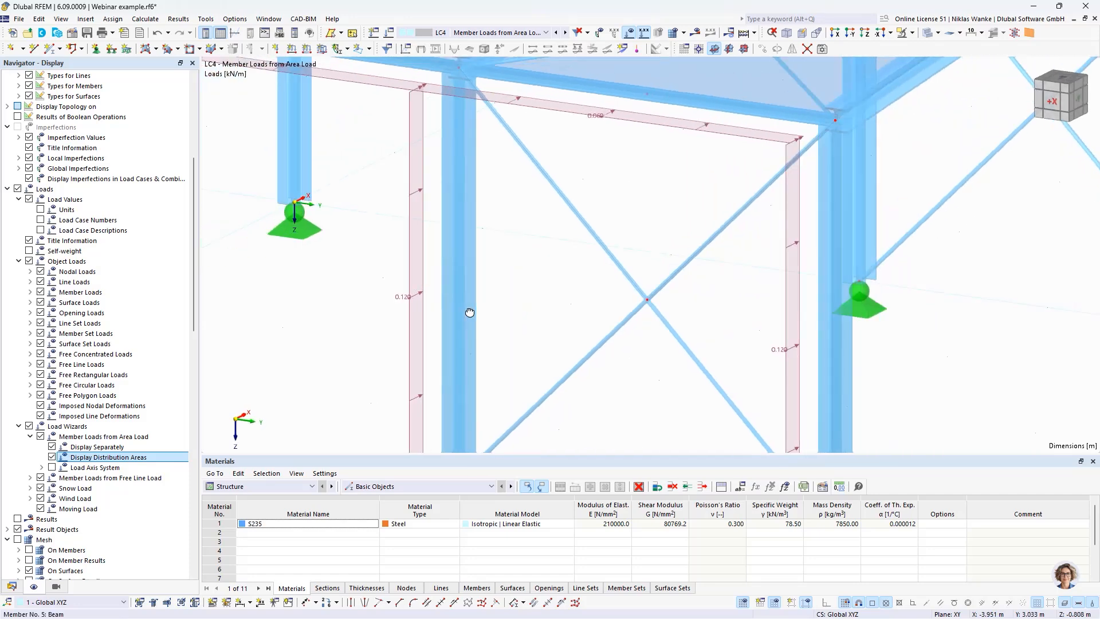
{"action": "middle_click_drag", "start_coordinate": [403, 229], "coordinate": [663, 434]}
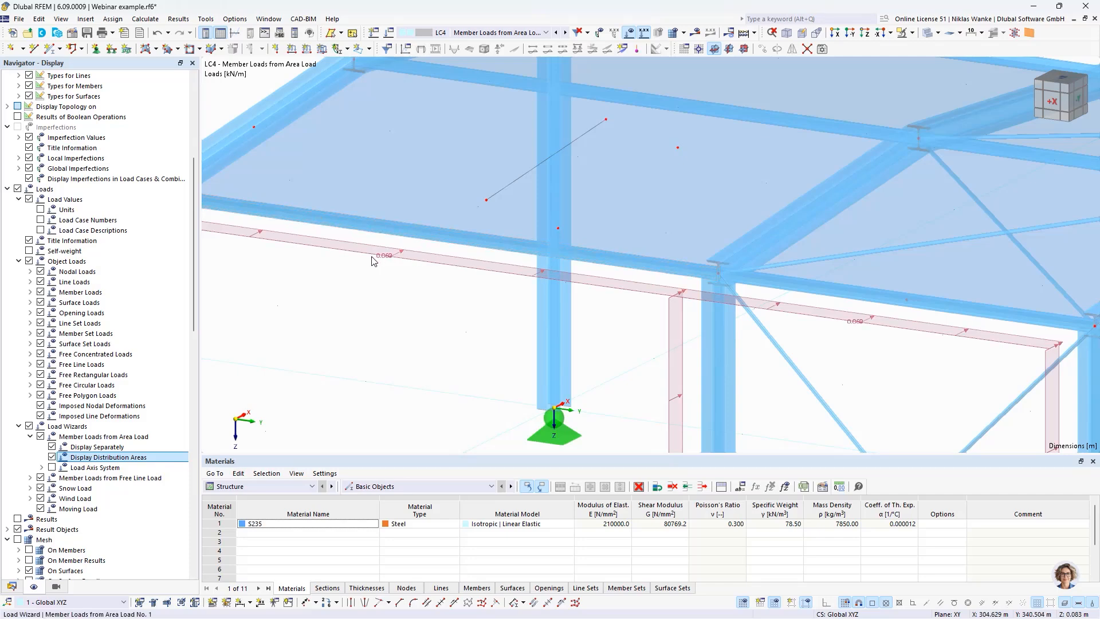
{"action": "scroll", "coordinate": [493, 334], "scroll_direction": "down", "scroll_amount": 2}
{"action": "middle_click_drag", "start_coordinate": [492, 331], "coordinate": [533, 196]}
{"action": "scroll", "coordinate": [523, 195], "scroll_direction": "down", "scroll_amount": 1}
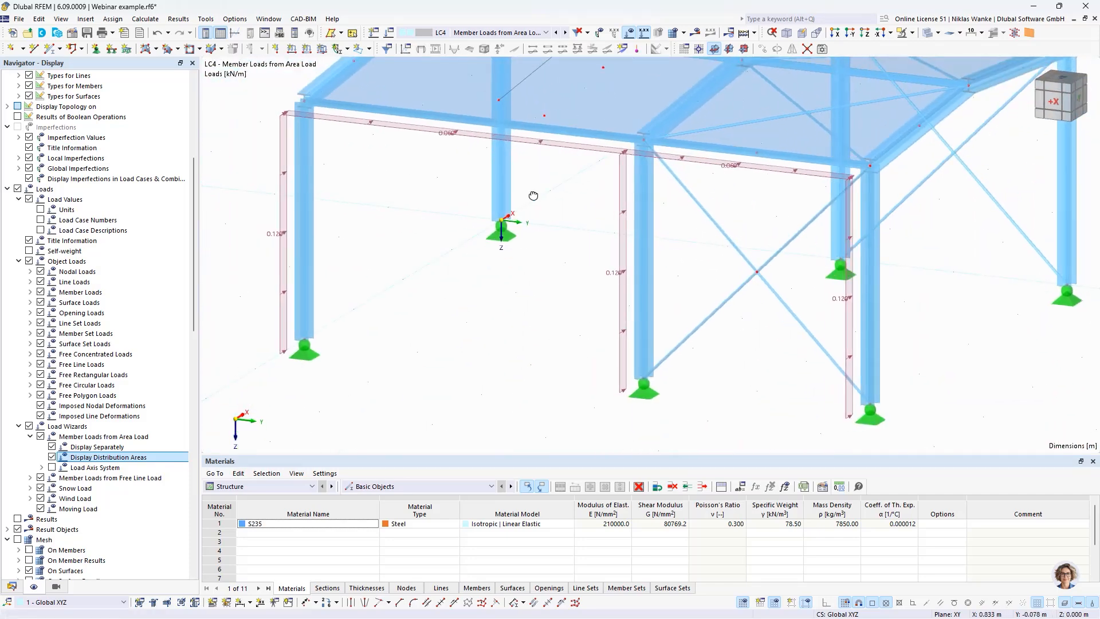
Step: Rotate the section of the wall's middle column, member 5, by an angle of 45°
{"action": "left_click", "coordinate": [646, 311]}
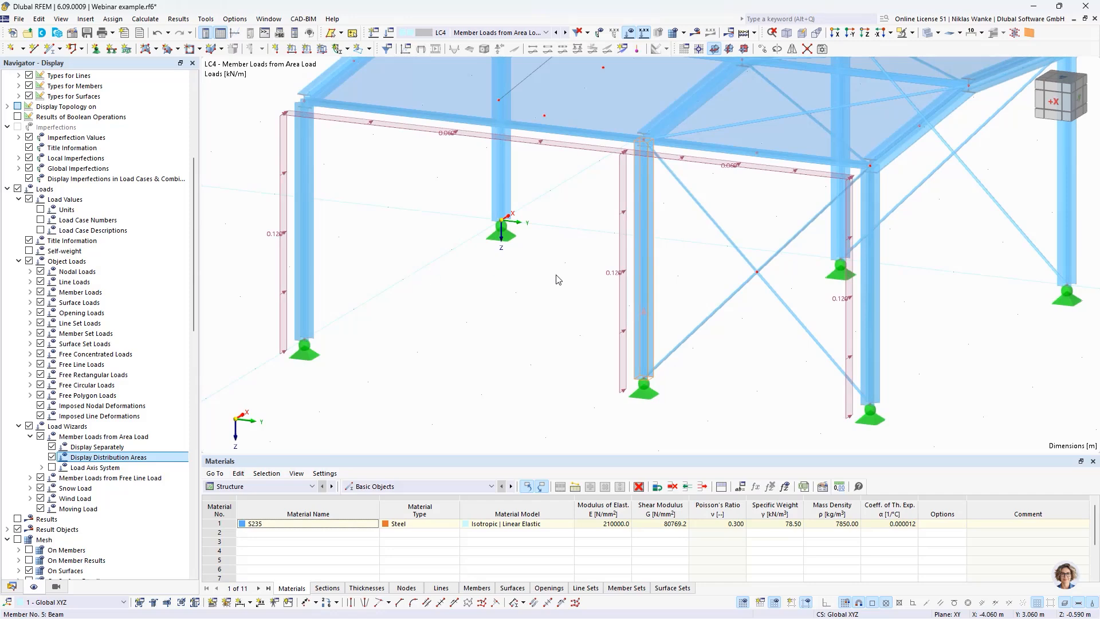
{"action": "left_click", "coordinate": [297, 142]}
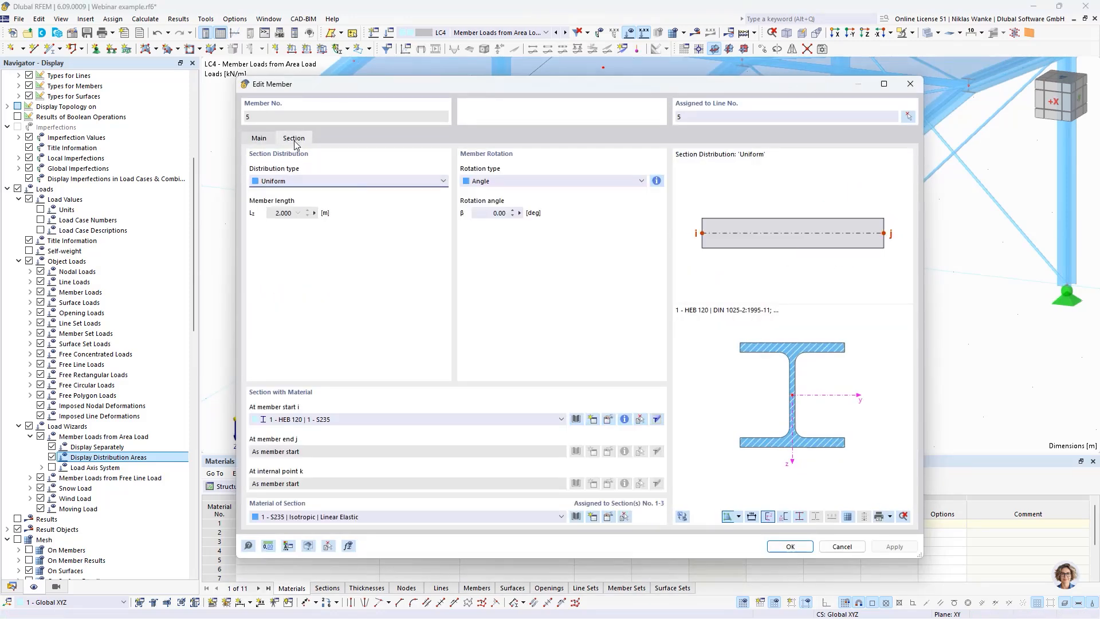
{"action": "left_click", "coordinate": [487, 216]}
{"action": "type", "text": "45"}
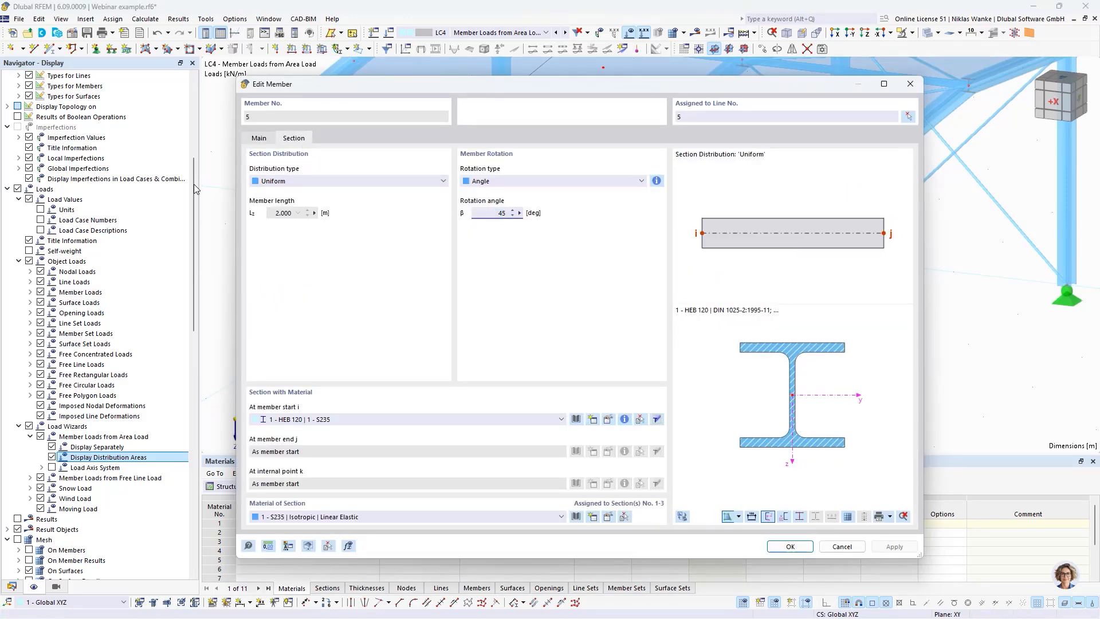
{"action": "left_click", "coordinate": [544, 186]}
{"action": "left_click", "coordinate": [551, 181]}
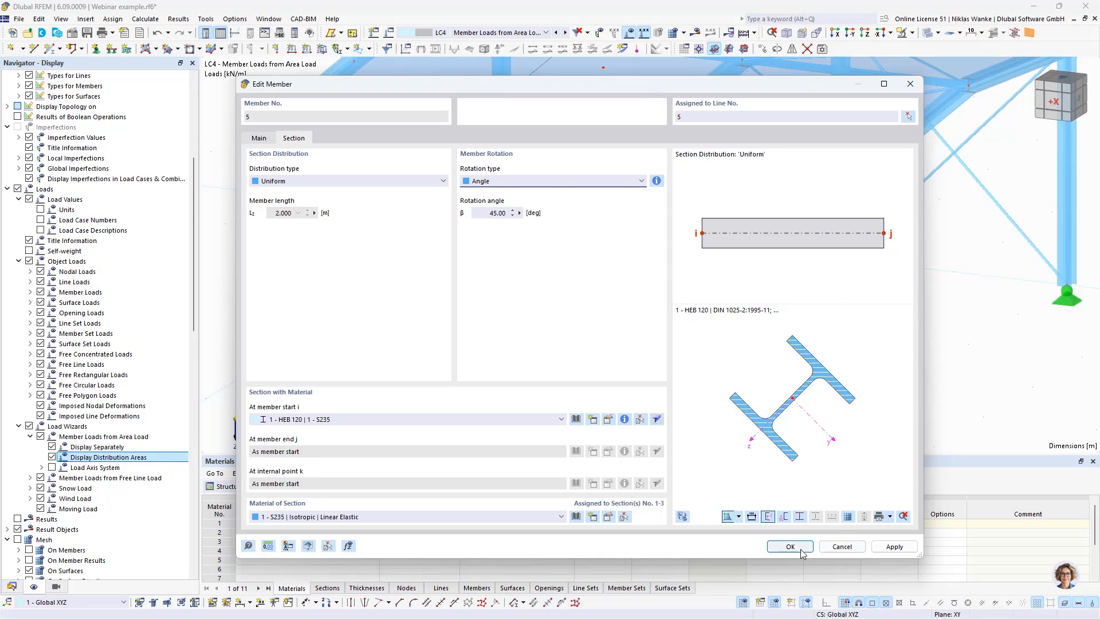
{"action": "key", "text": "Return"}
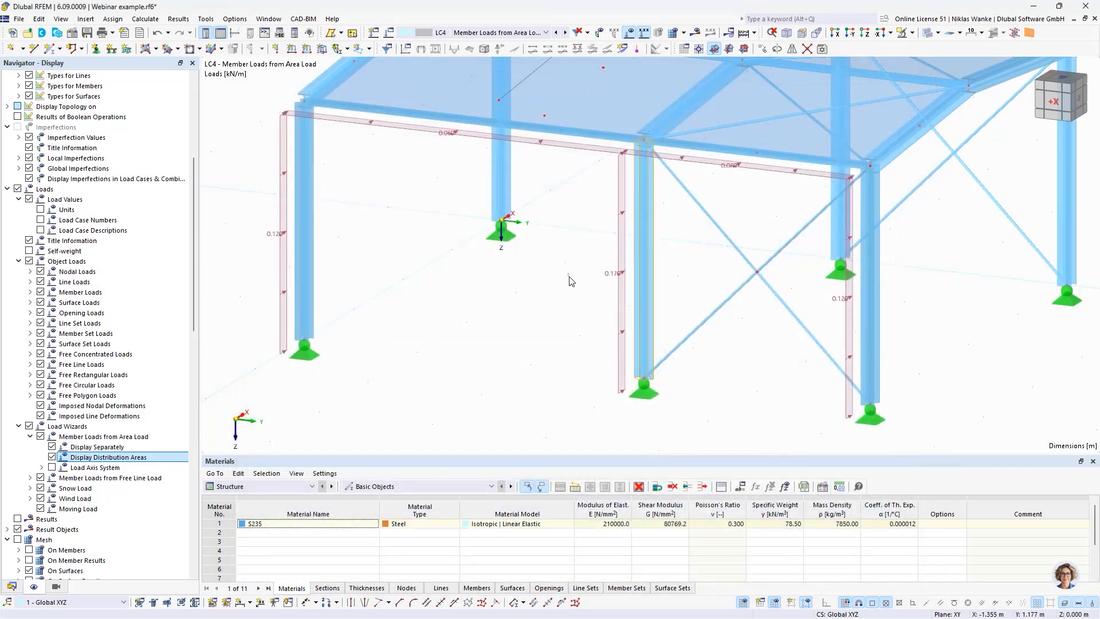
Step: Compare the rotated column's wind load with the neighbouring columns and review the area load wizard's main settings
{"action": "scroll", "coordinate": [635, 347], "scroll_direction": "up", "scroll_amount": 5}
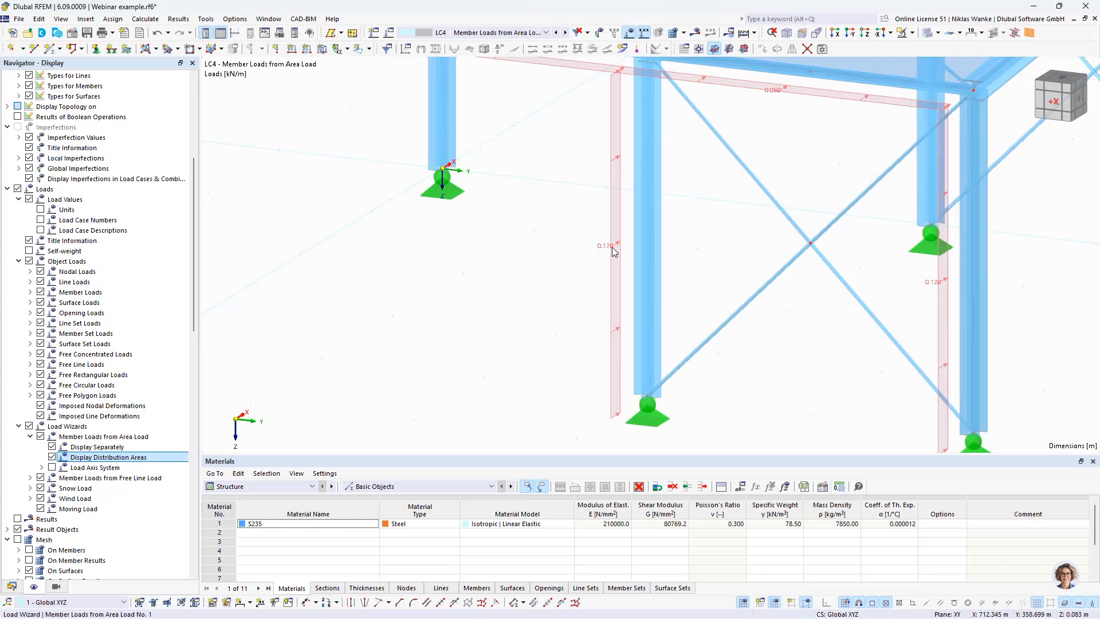
{"action": "middle_click_drag", "start_coordinate": [566, 332], "coordinate": [498, 330]}
{"action": "middle_click_drag", "start_coordinate": [413, 324], "coordinate": [394, 320]}
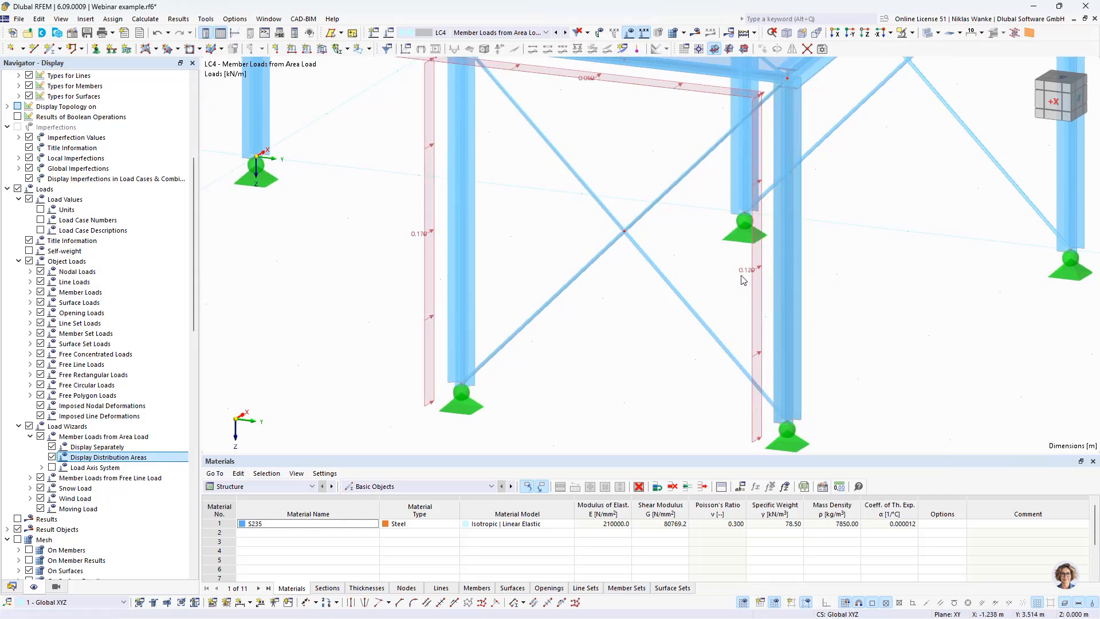
{"action": "scroll", "coordinate": [575, 373], "scroll_direction": "down", "scroll_amount": 2}
{"action": "middle_click_drag", "start_coordinate": [575, 373], "coordinate": [736, 366]}
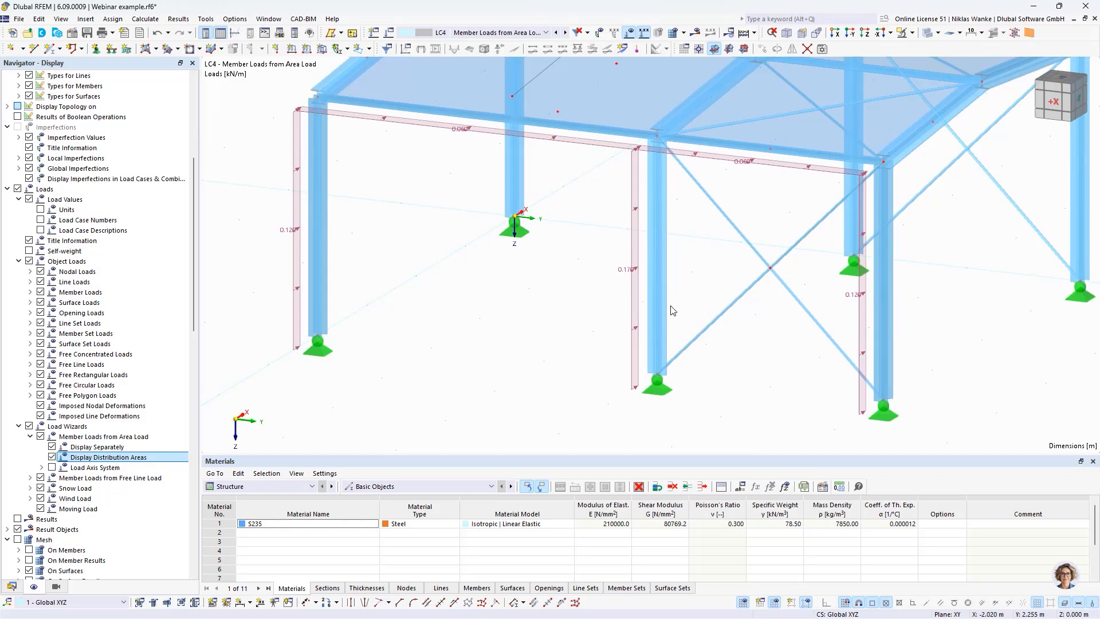
{"action": "scroll", "coordinate": [655, 319], "scroll_direction": "down", "scroll_amount": 2}
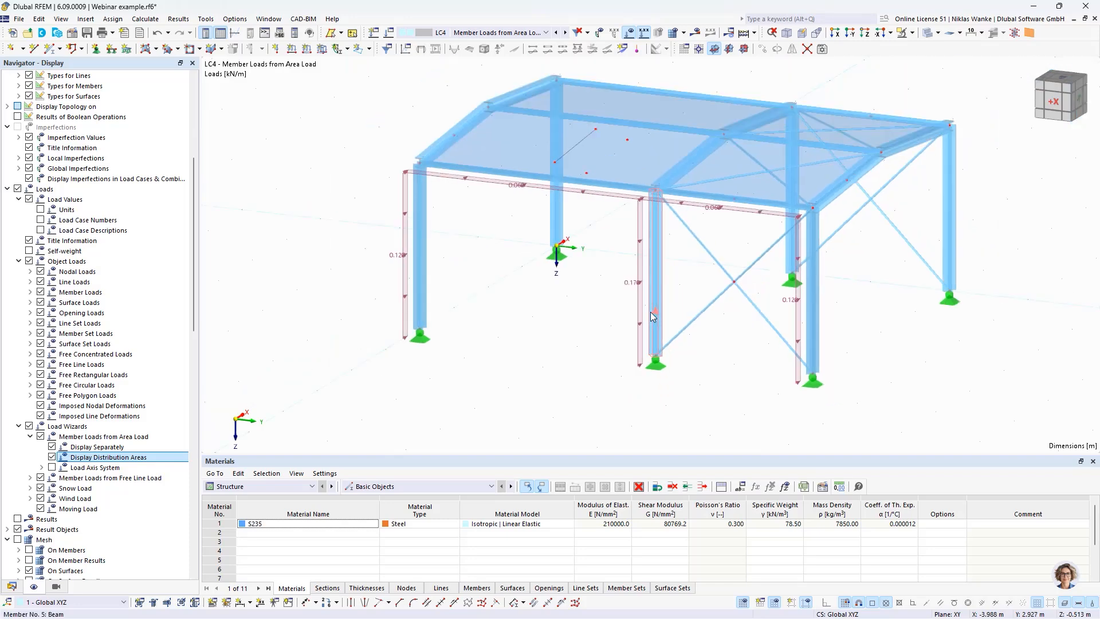
{"action": "double_click", "coordinate": [633, 286]}
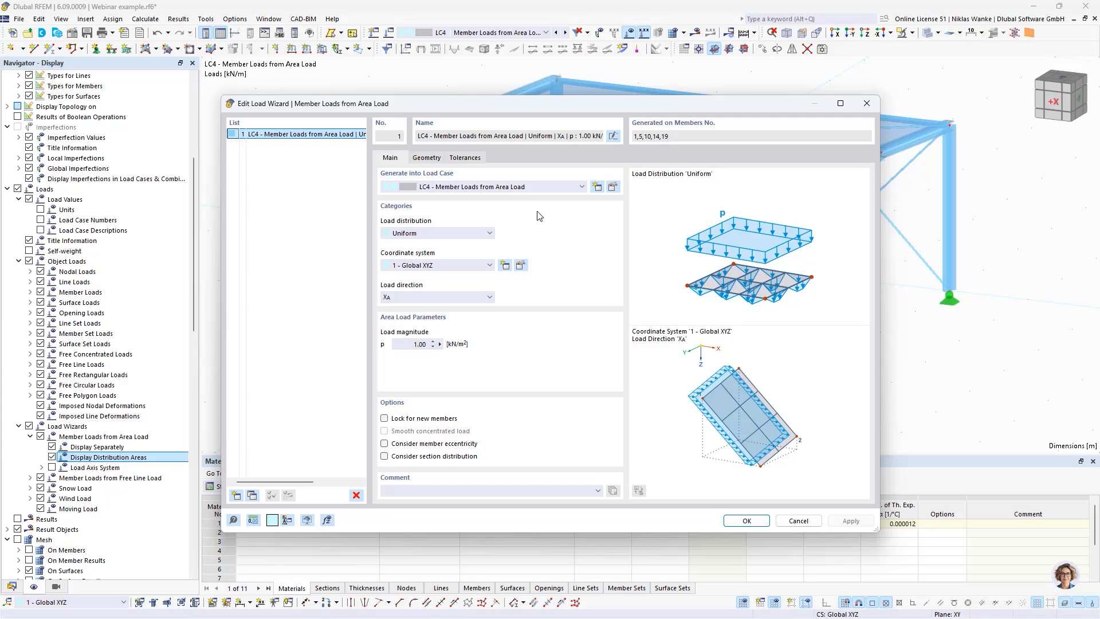
{"action": "left_click", "coordinate": [867, 104]}
{"action": "middle_click_drag", "start_coordinate": [581, 262], "coordinate": [562, 310]}
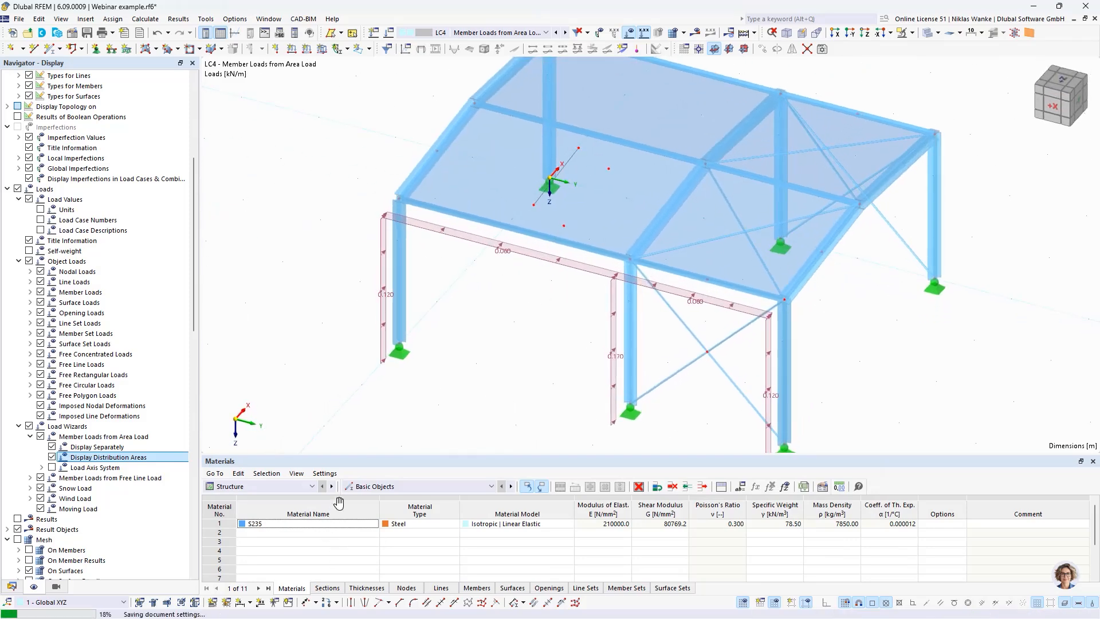
{"action": "middle_click_drag", "start_coordinate": [437, 370], "coordinate": [436, 350]}
Step: Create a second Member Loads from Area Load wizard in LC4, acting global in Z on projected area with magnitude 1 kN/m²
{"action": "left_click", "coordinate": [12, 587]}
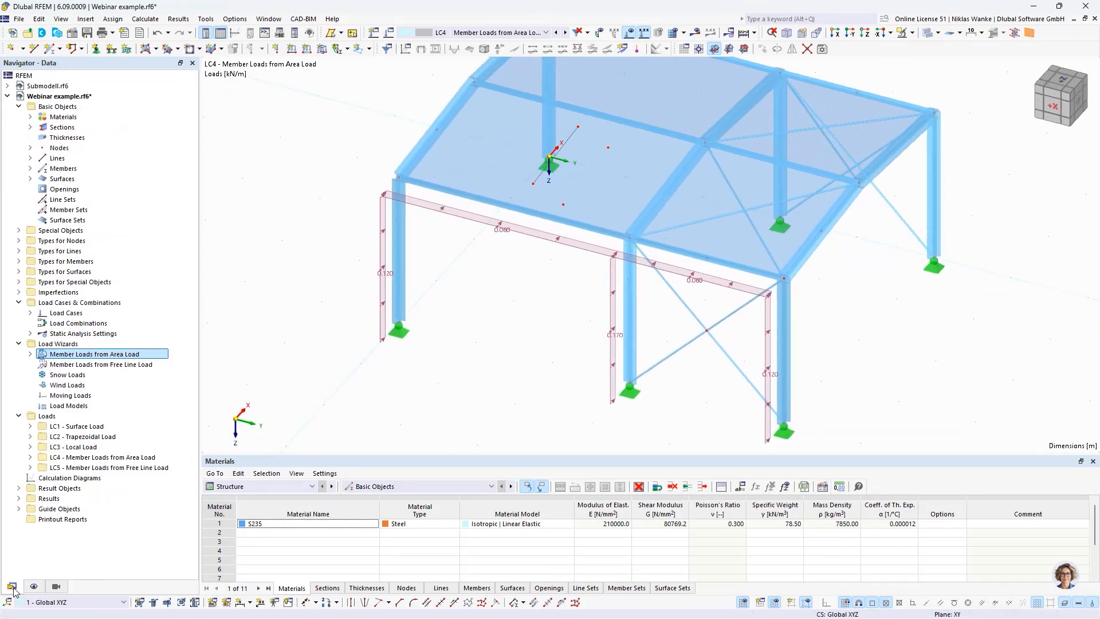
{"action": "double_click", "coordinate": [45, 355]}
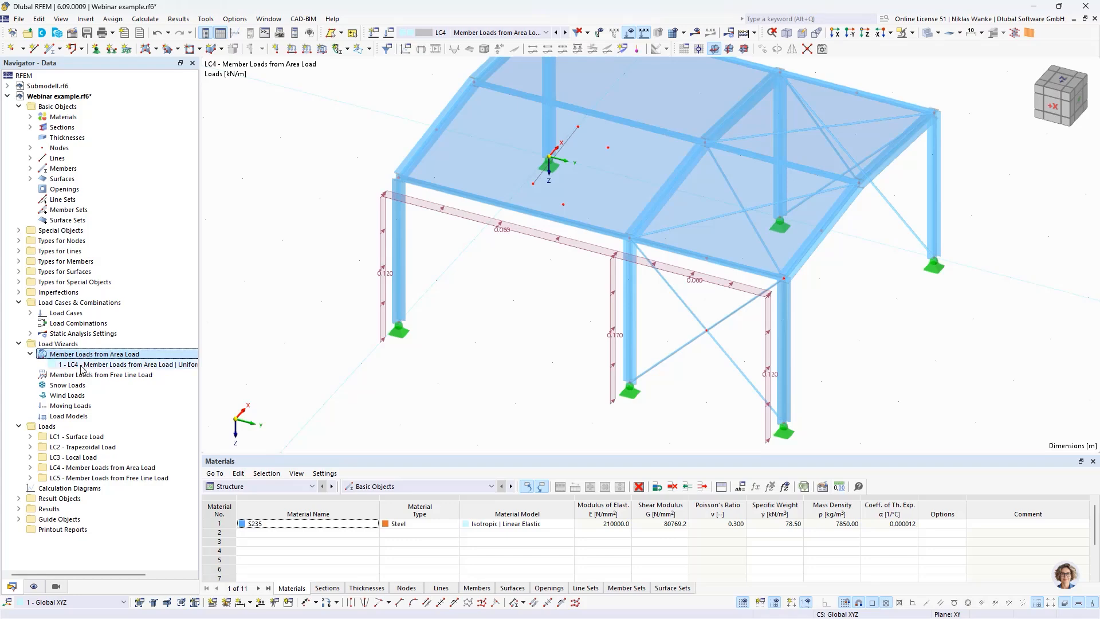
{"action": "right_click", "coordinate": [89, 356]}
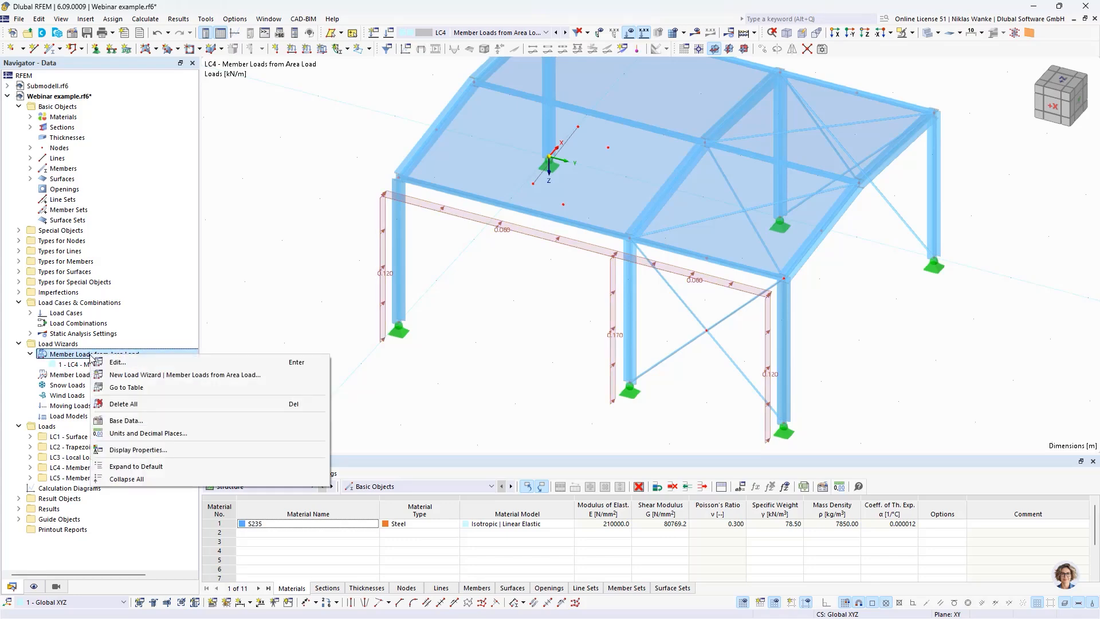
{"action": "left_click", "coordinate": [146, 375]}
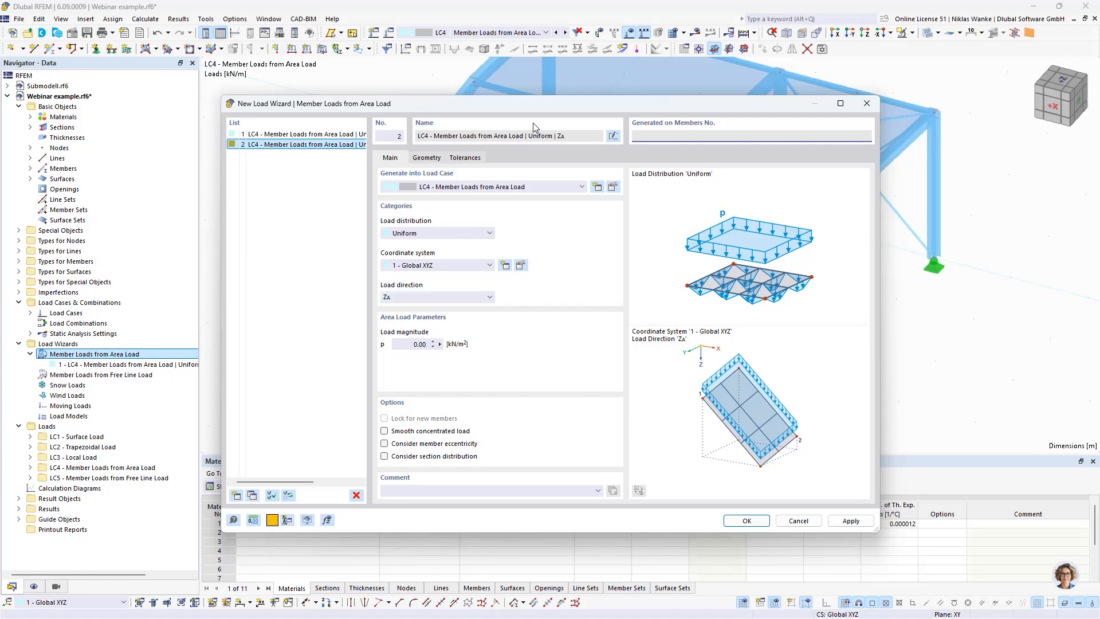
{"action": "left_click_drag", "start_coordinate": [543, 107], "coordinate": [584, 122]}
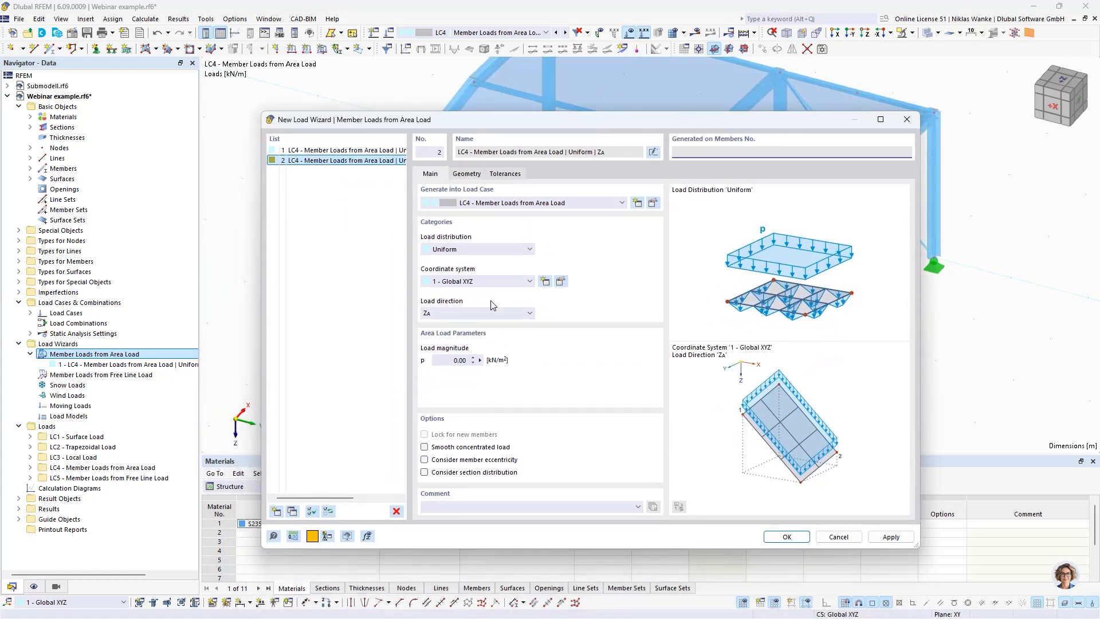
{"action": "left_click", "coordinate": [453, 317]}
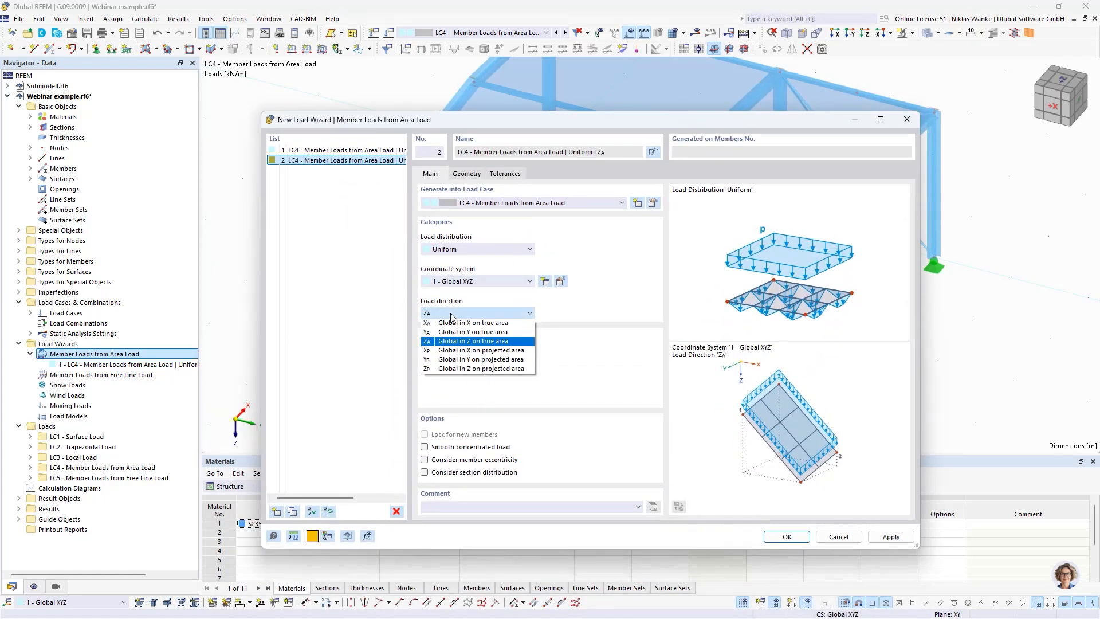
{"action": "left_click", "coordinate": [440, 369]}
{"action": "left_click", "coordinate": [458, 360]}
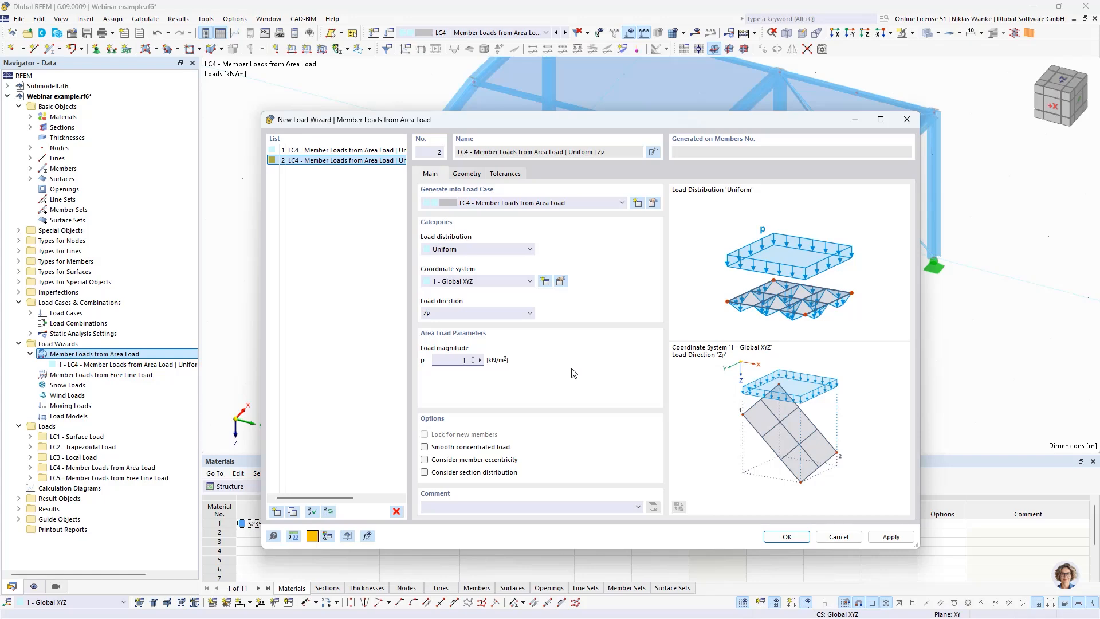
Step: Define the roof area load's boundary with corner nodes 2, 3, 13, 12, 7 and 18, and generate its member loads
{"action": "left_click", "coordinate": [474, 175]}
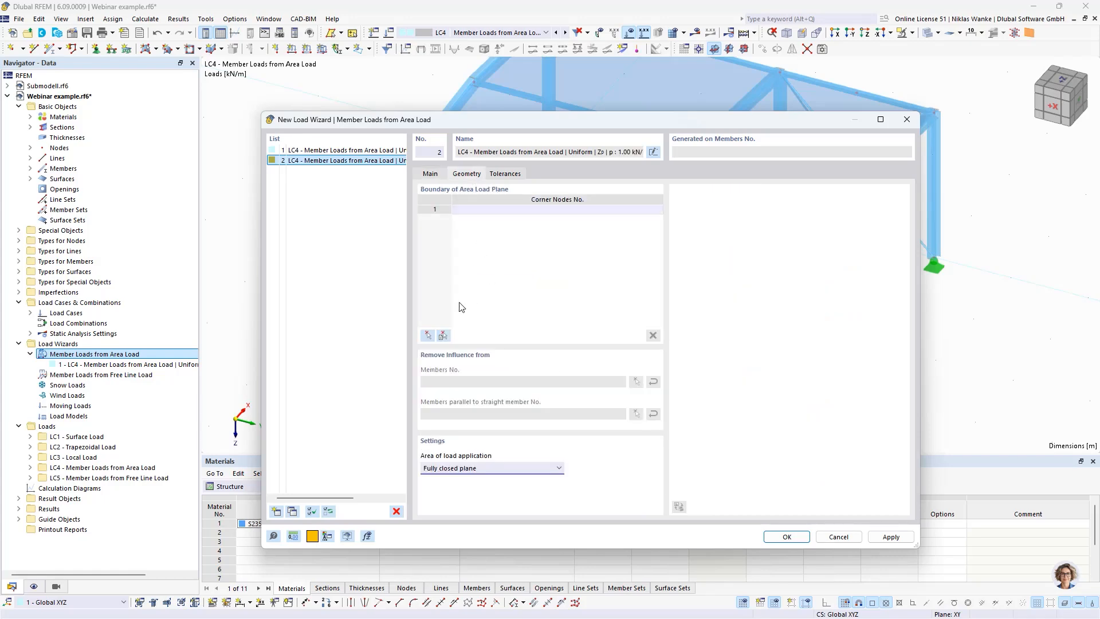
{"action": "left_click", "coordinate": [427, 335]}
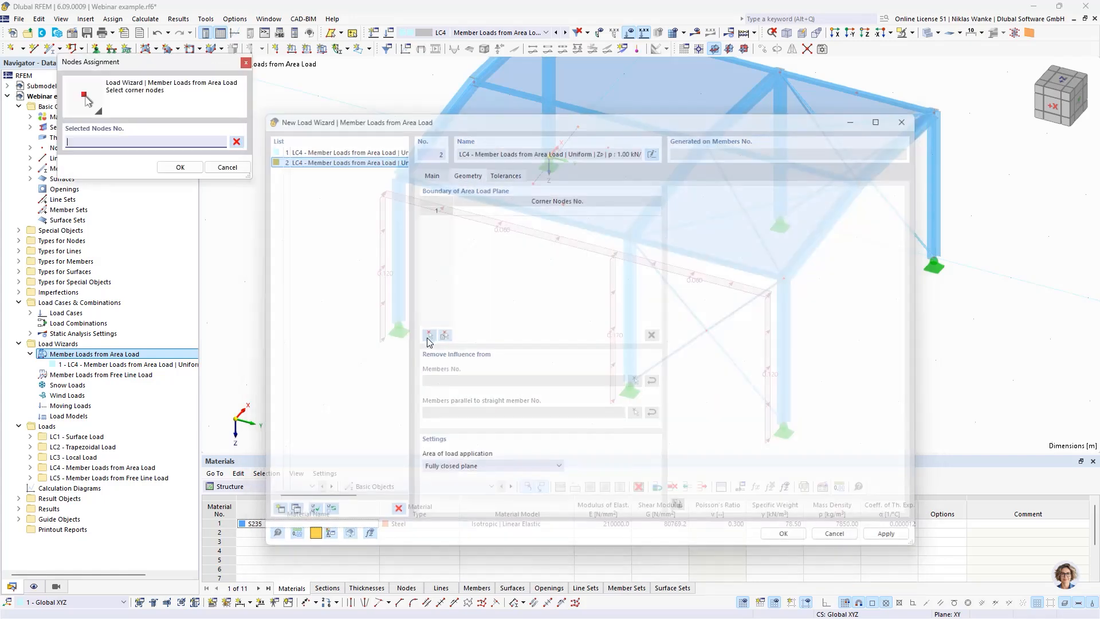
{"action": "scroll", "coordinate": [551, 268], "scroll_direction": "up", "scroll_amount": 5}
{"action": "middle_click_drag", "start_coordinate": [551, 264], "coordinate": [497, 328], "text": "ctrl"}
{"action": "scroll", "coordinate": [530, 330], "scroll_direction": "down", "scroll_amount": 2}
{"action": "scroll", "coordinate": [530, 329], "scroll_direction": "up", "scroll_amount": 2}
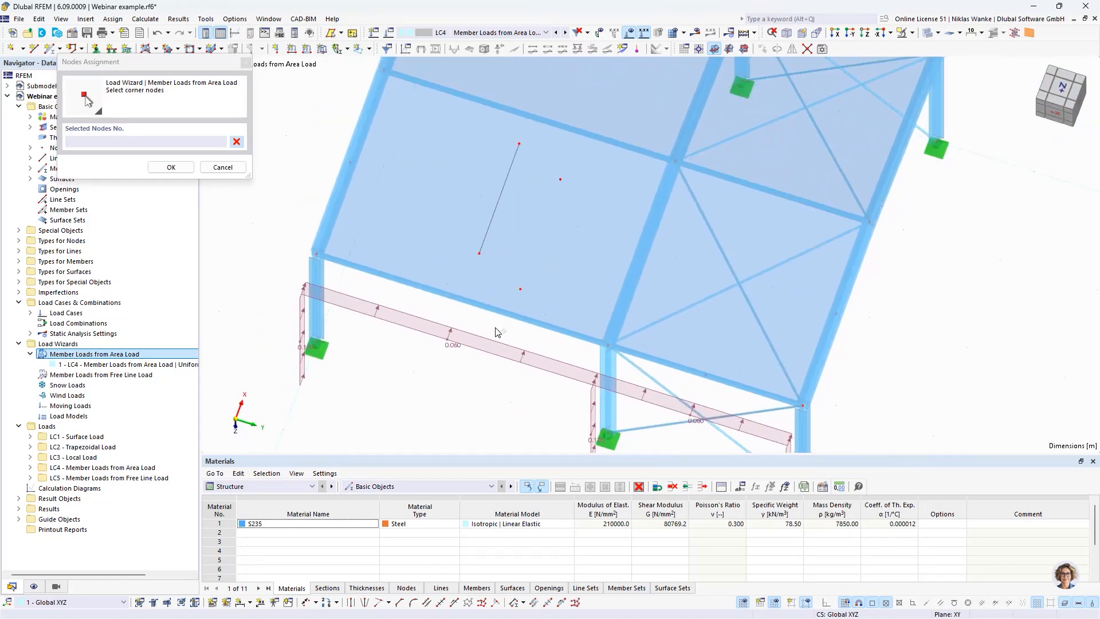
{"action": "left_click", "coordinate": [323, 246]}
{"action": "left_click", "coordinate": [383, 71]}
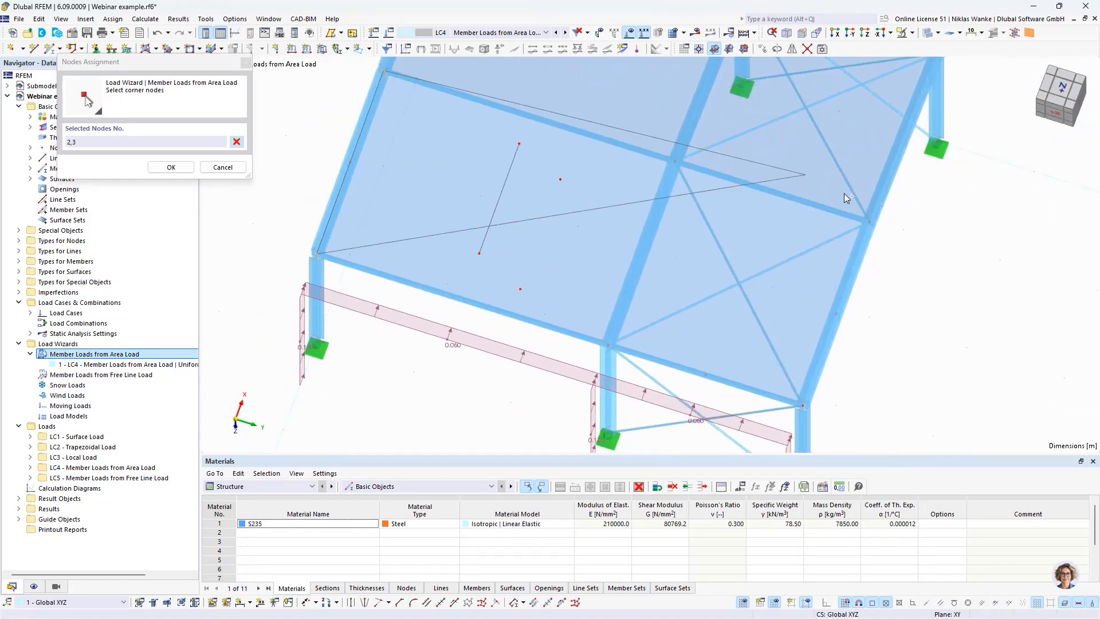
{"action": "left_click", "coordinate": [872, 225]}
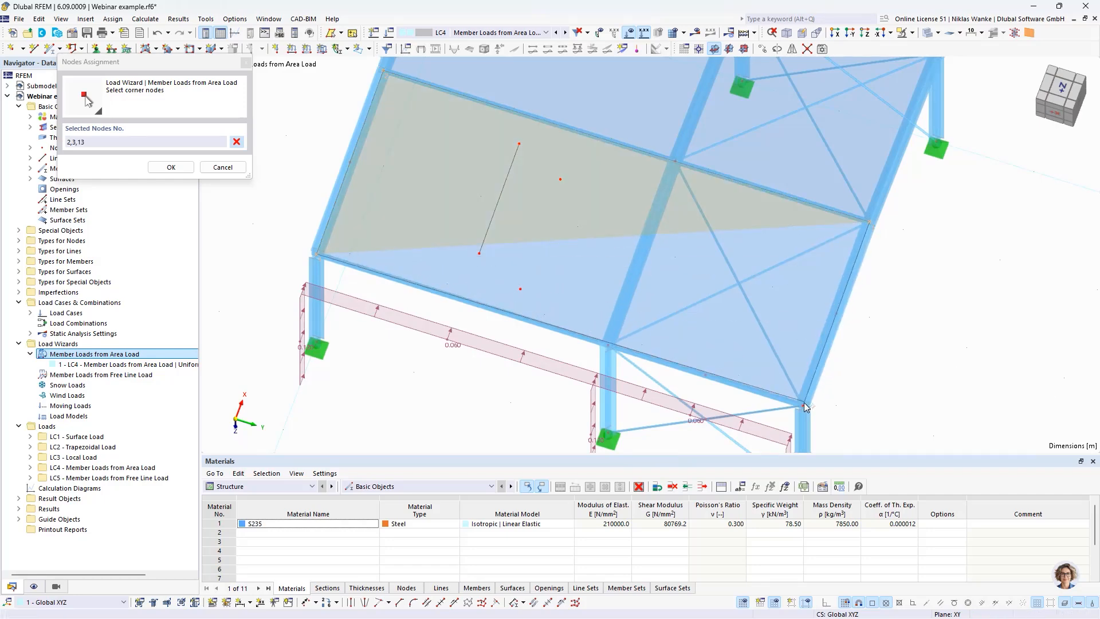
{"action": "left_click", "coordinate": [607, 344]}
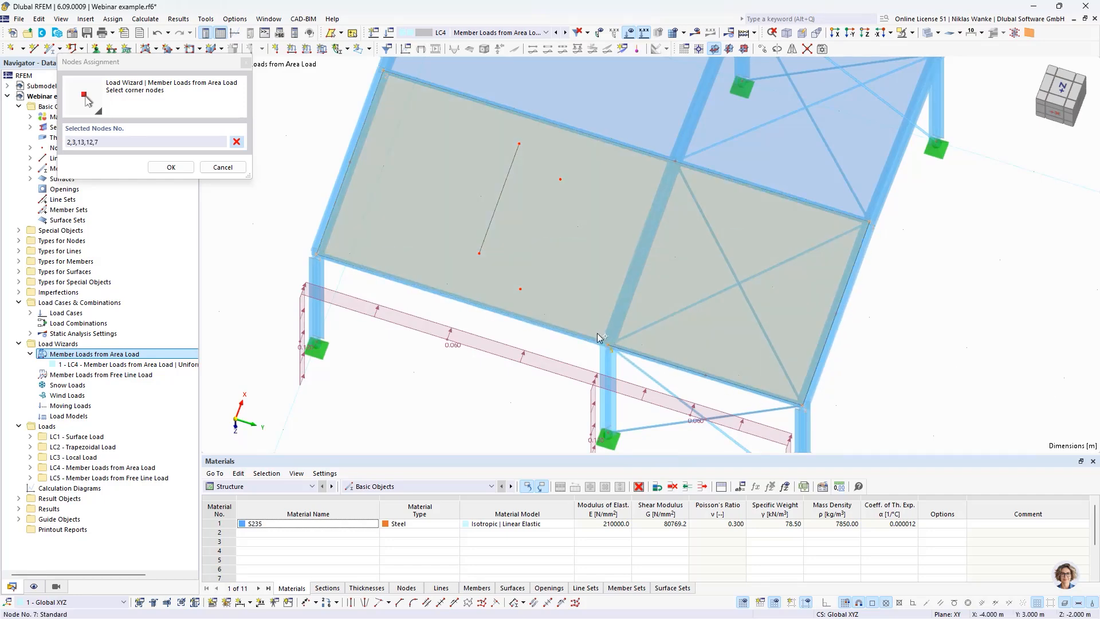
{"action": "left_click", "coordinate": [480, 254]}
{"action": "left_click", "coordinate": [479, 252]}
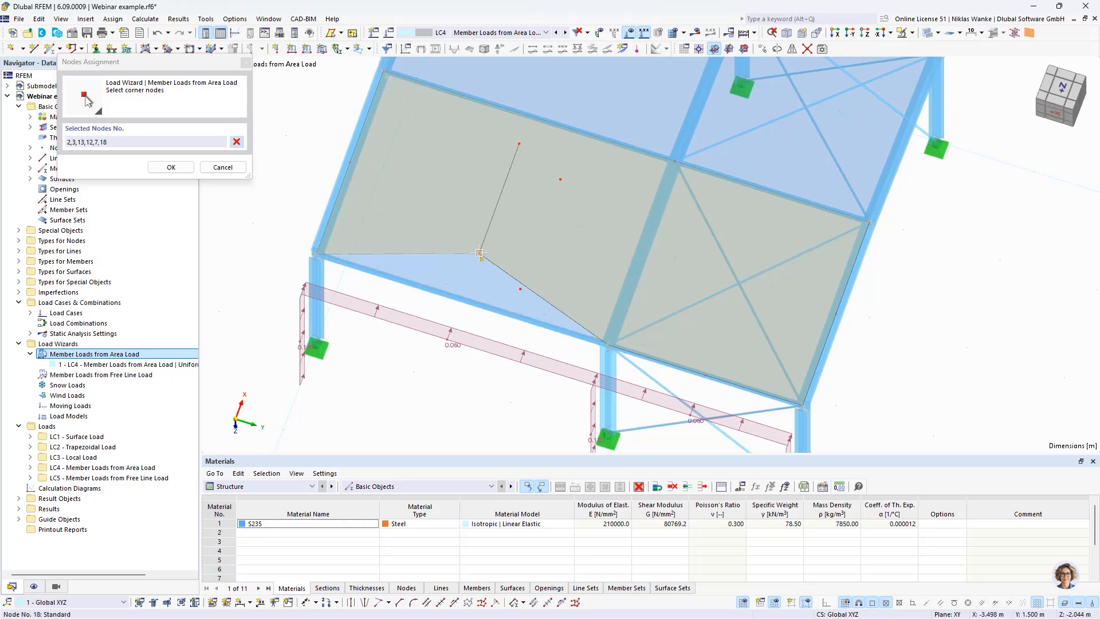
{"action": "left_click", "coordinate": [317, 253]}
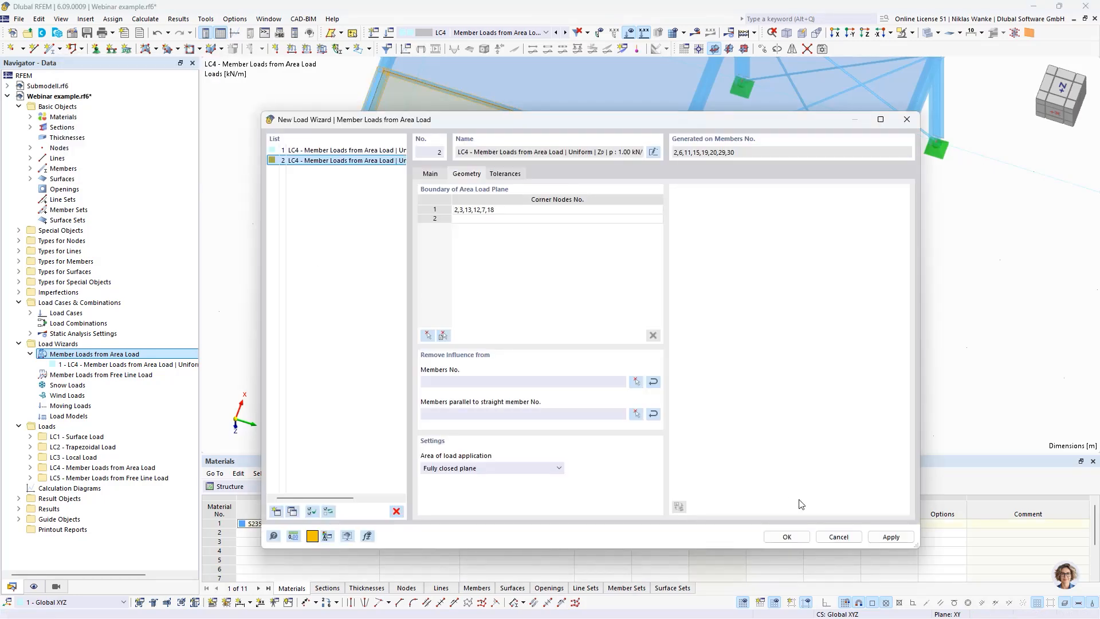
{"action": "left_click", "coordinate": [788, 536]}
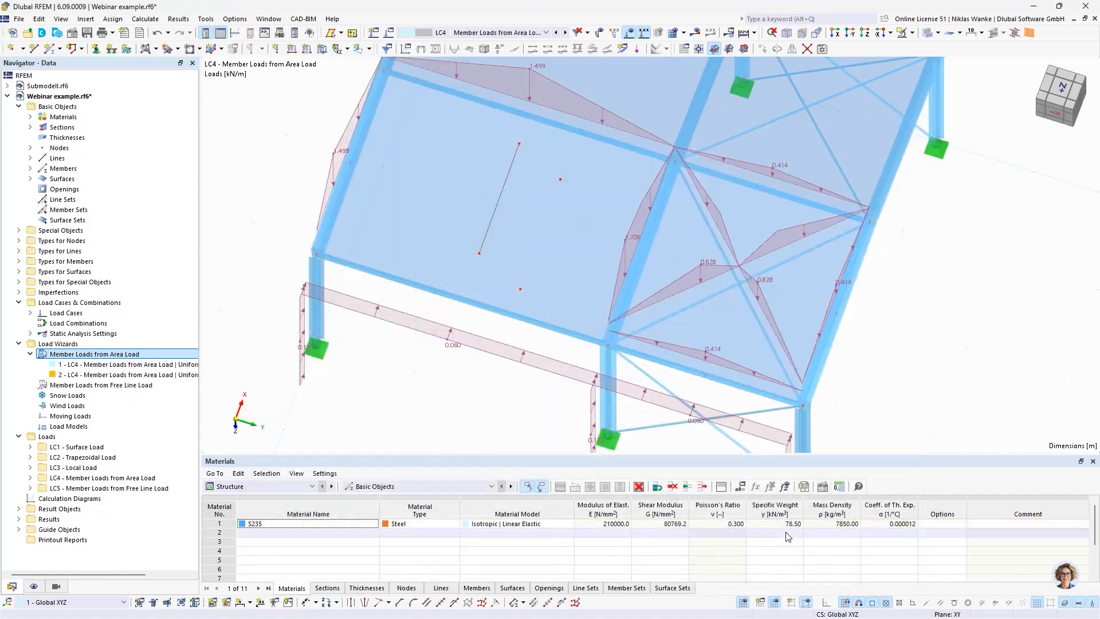
Step: Examine how the generated roof area load is distributed into influence areas on the surrounding beams and the unloaded eave member
{"action": "left_click", "coordinate": [630, 237]}
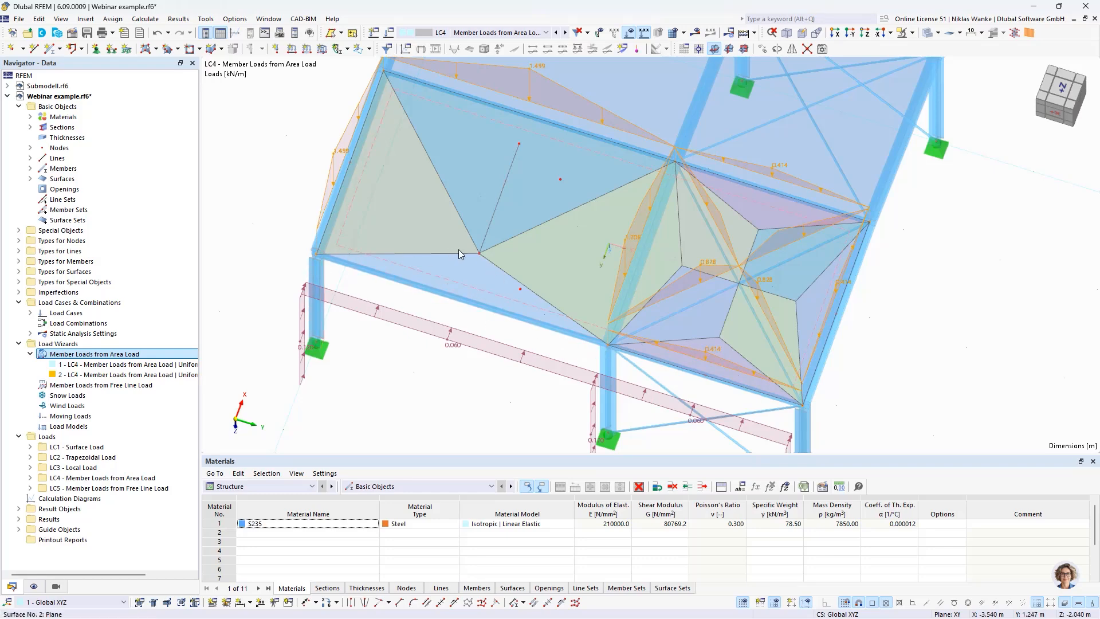
{"action": "scroll", "coordinate": [467, 302], "scroll_direction": "up", "scroll_amount": 2}
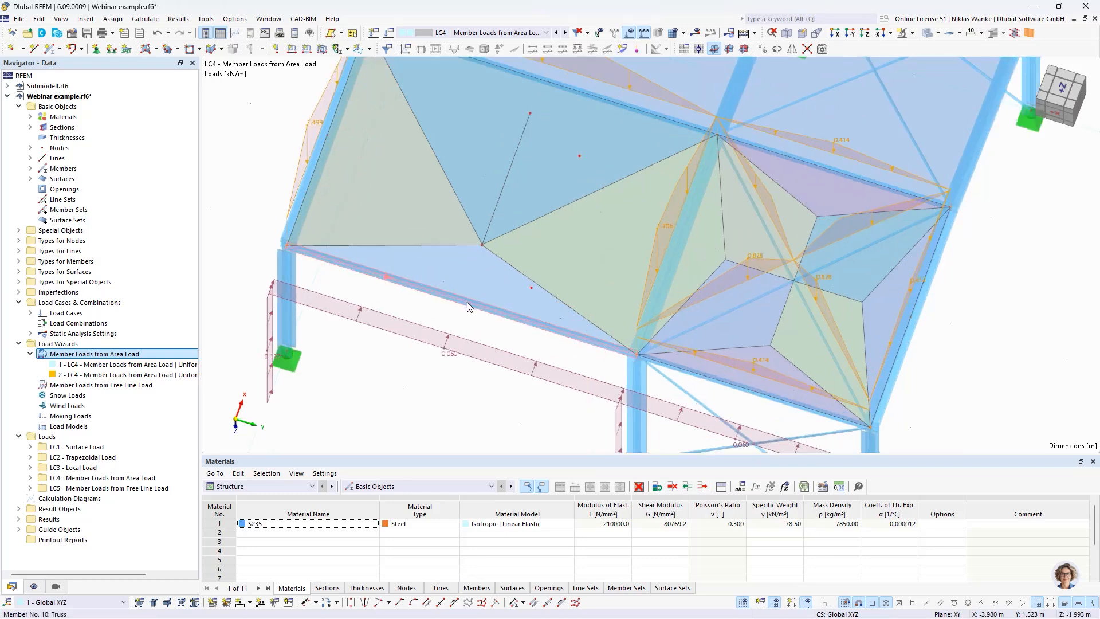
{"action": "middle_click_drag", "start_coordinate": [467, 301], "coordinate": [476, 304], "text": "ctrl"}
{"action": "middle_click_drag", "start_coordinate": [476, 304], "coordinate": [469, 334]}
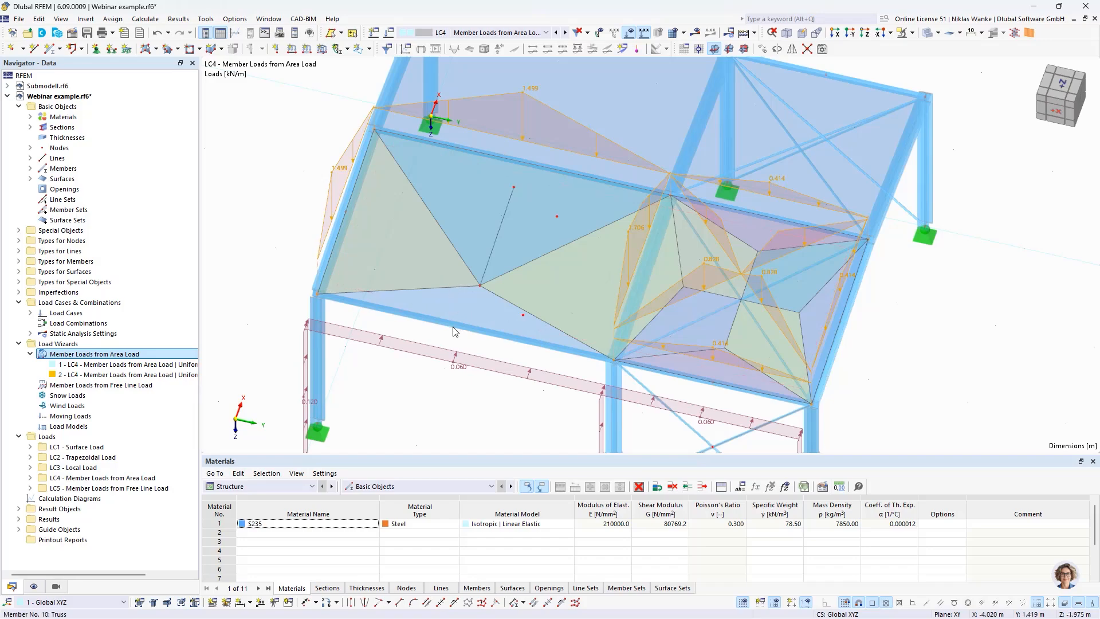
{"action": "middle_click_drag", "start_coordinate": [438, 318], "coordinate": [333, 247], "text": "ctrl"}
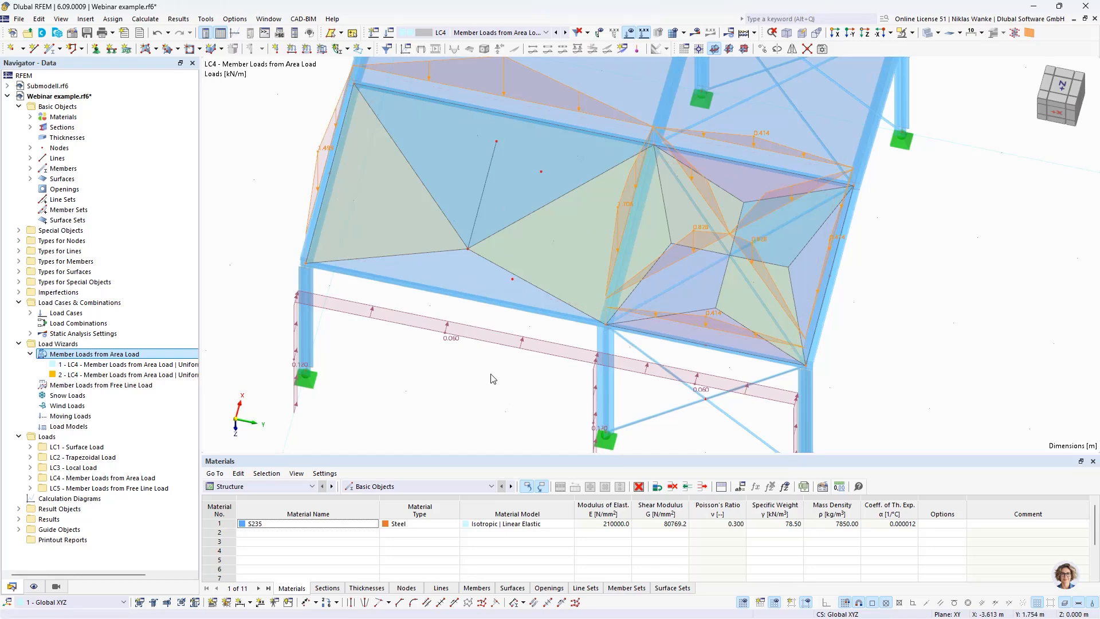
{"action": "left_click", "coordinate": [453, 375]}
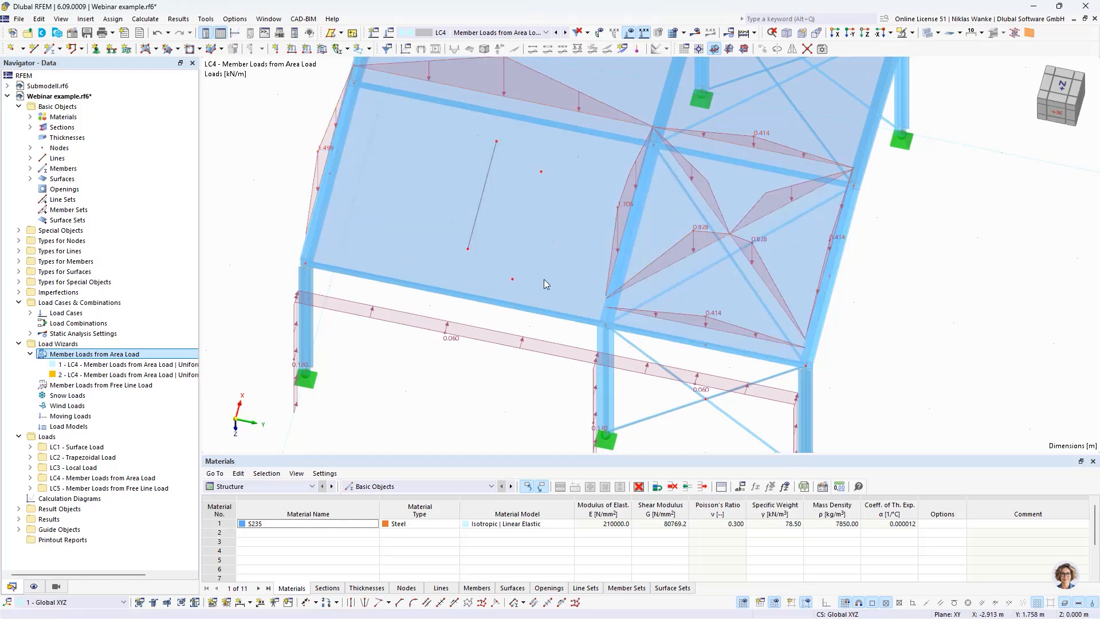
{"action": "middle_click_drag", "start_coordinate": [528, 309], "coordinate": [514, 421]}
{"action": "middle_click_drag", "start_coordinate": [514, 421], "coordinate": [505, 390], "text": "ctrl"}
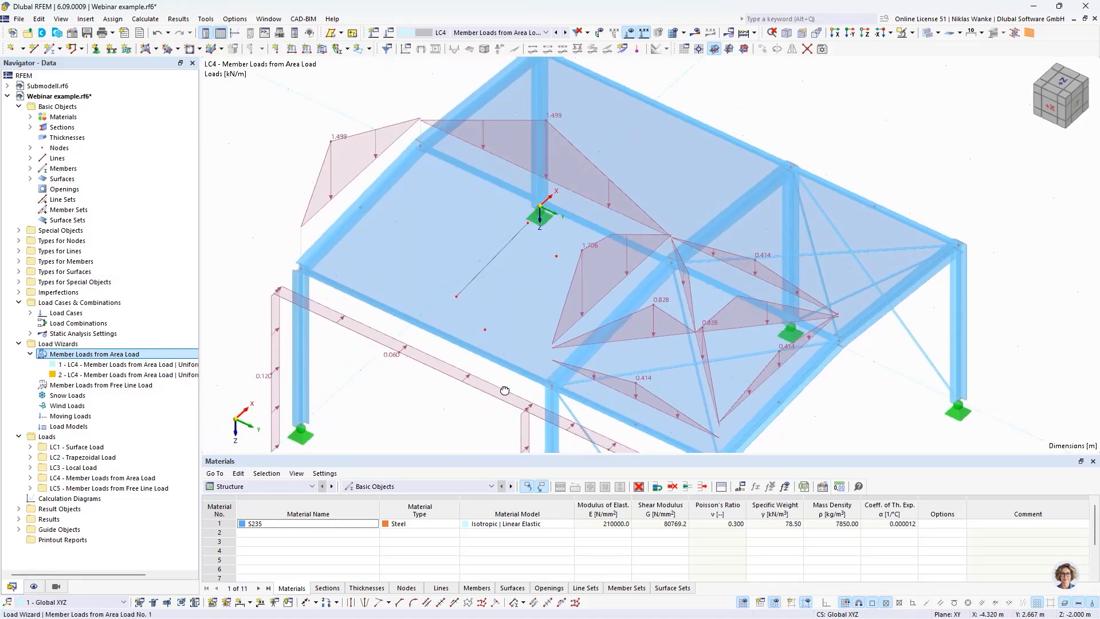
Step: Set the 'Nodes in Line' tolerance distance of the roof's member load wizard to 0.5 m and regenerate its loads
{"action": "double_click", "coordinate": [349, 136]}
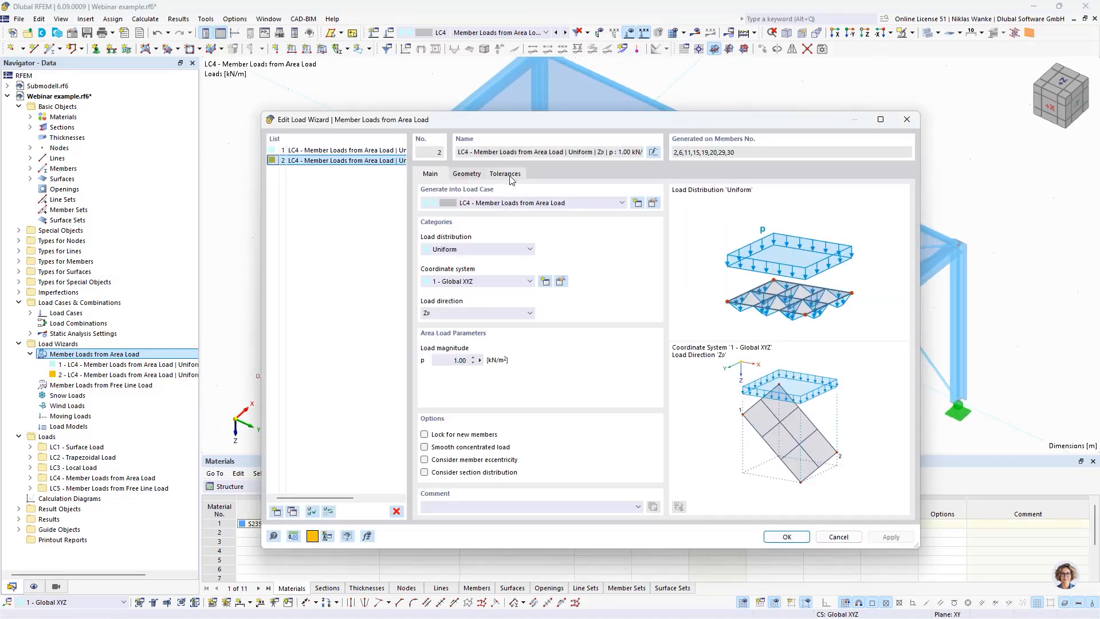
{"action": "left_click", "coordinate": [508, 175]}
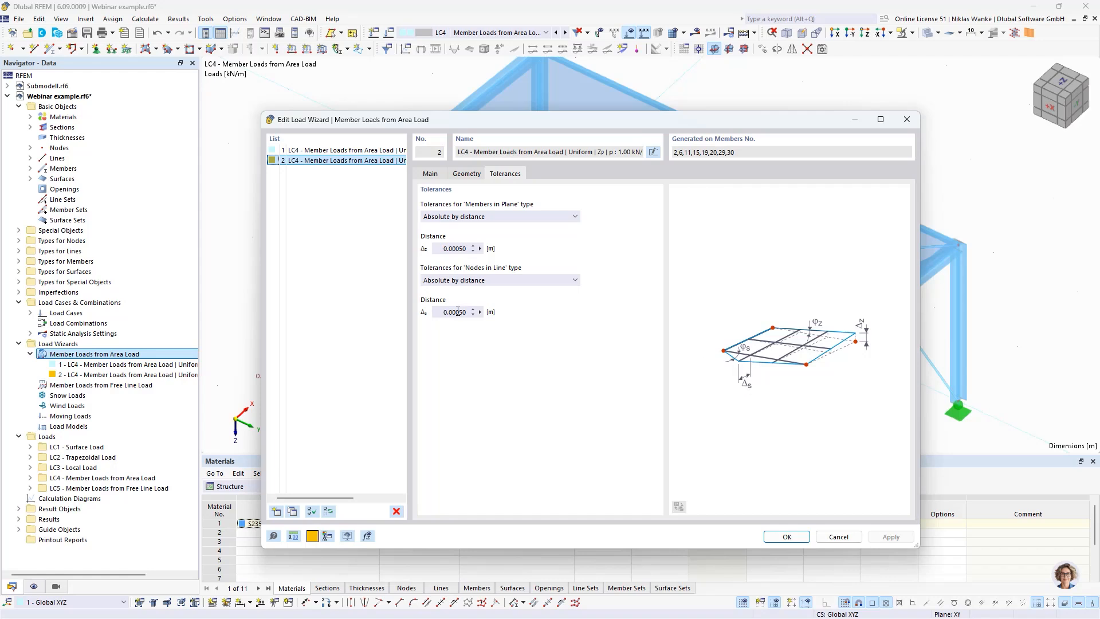
{"action": "left_click", "coordinate": [440, 312]}
{"action": "type", "text": "0,5"}
{"action": "left_click", "coordinate": [456, 248]}
{"action": "left_click_drag", "start_coordinate": [452, 312], "coordinate": [442, 312]}
{"action": "left_click", "coordinate": [786, 537]}
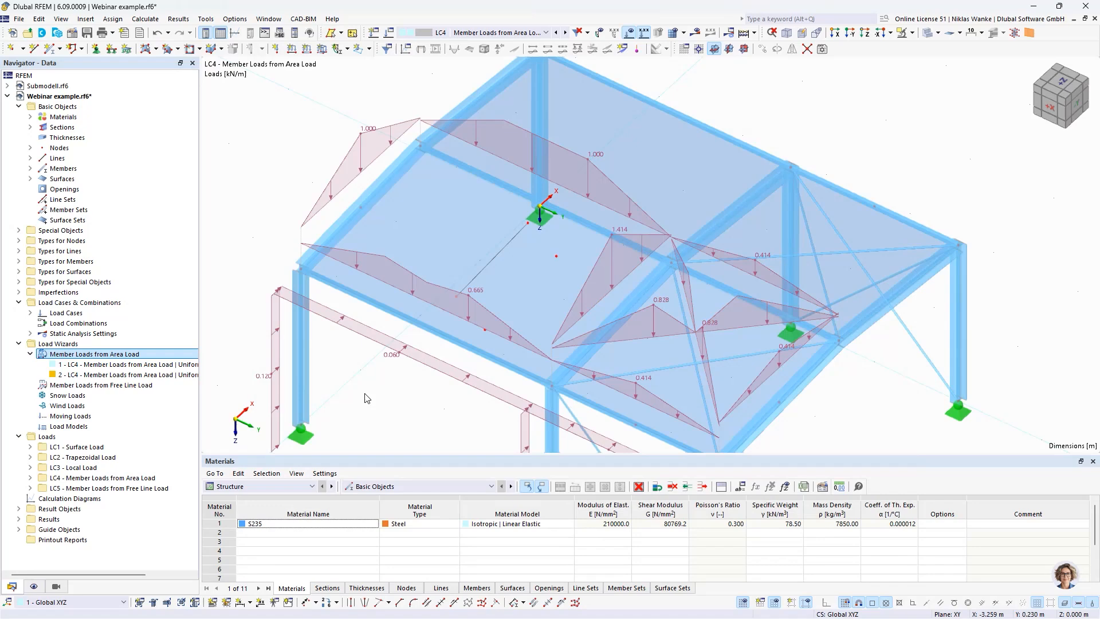
Step: Examine the regenerated influence areas along the roof edges, the left eave member and the braced bay
{"action": "middle_click_drag", "start_coordinate": [466, 375], "coordinate": [508, 383]}
{"action": "left_click", "coordinate": [545, 287]}
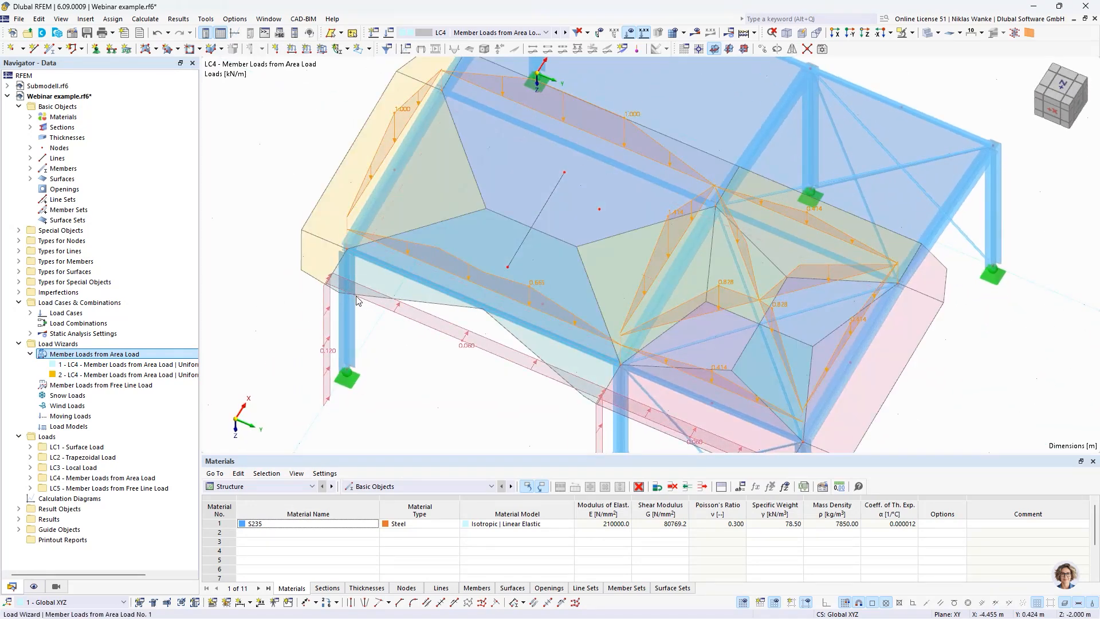
{"action": "scroll", "coordinate": [367, 259], "scroll_direction": "up", "scroll_amount": 3}
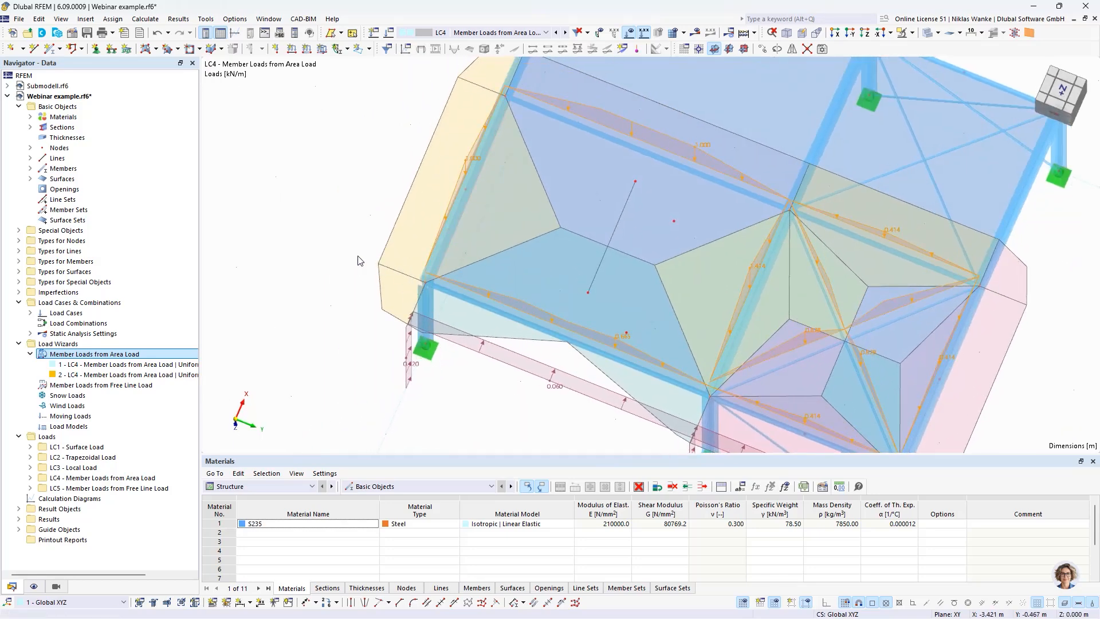
{"action": "middle_click_drag", "start_coordinate": [415, 222], "coordinate": [350, 250]}
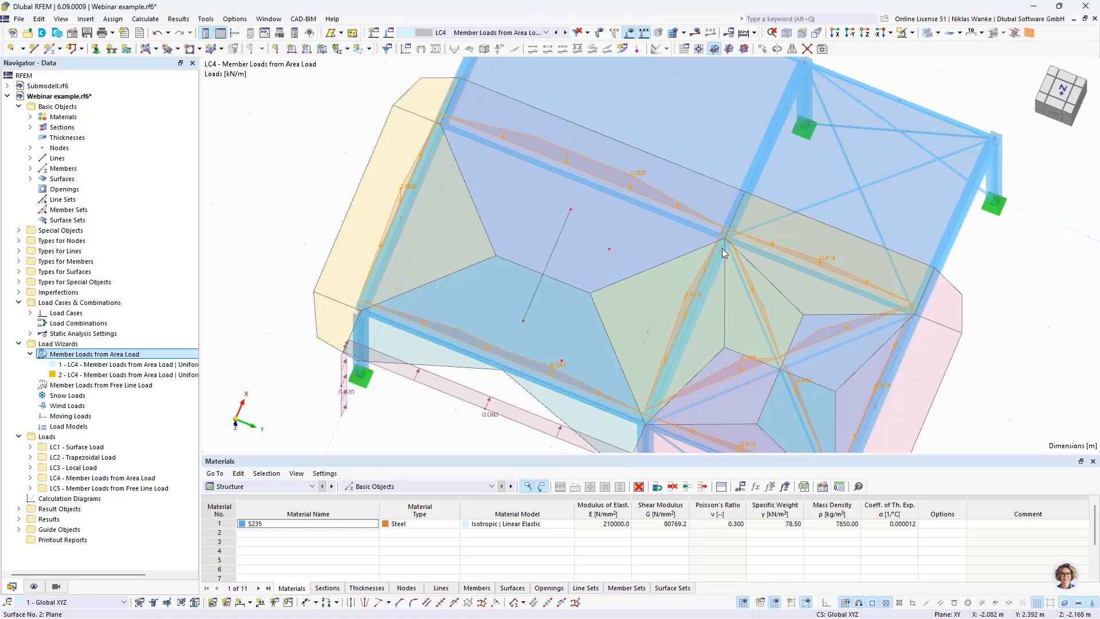
{"action": "scroll", "coordinate": [397, 392], "scroll_direction": "down", "scroll_amount": 1}
{"action": "mouse_move", "coordinate": [406, 405]}
{"action": "middle_mouse_down", "text": "ctrl"}
{"action": "mouse_move", "coordinate": [412, 371]}
{"action": "mouse_move", "coordinate": [418, 394]}
{"action": "middle_mouse_up", "text": "ctrl"}
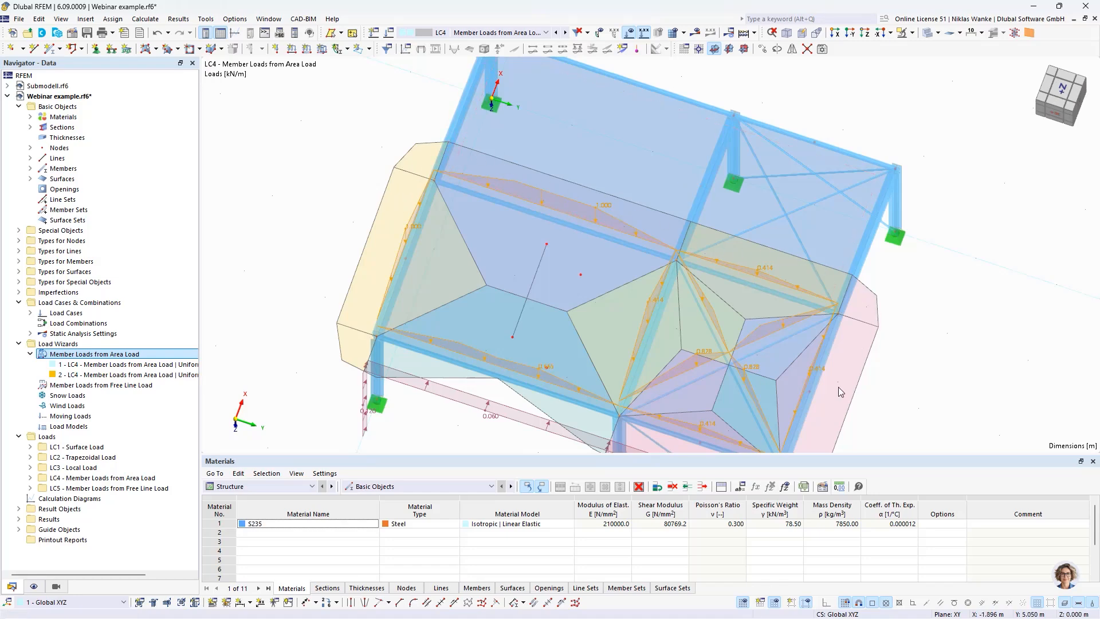
{"action": "middle_click_drag", "start_coordinate": [838, 386], "coordinate": [679, 342], "text": "ctrl"}
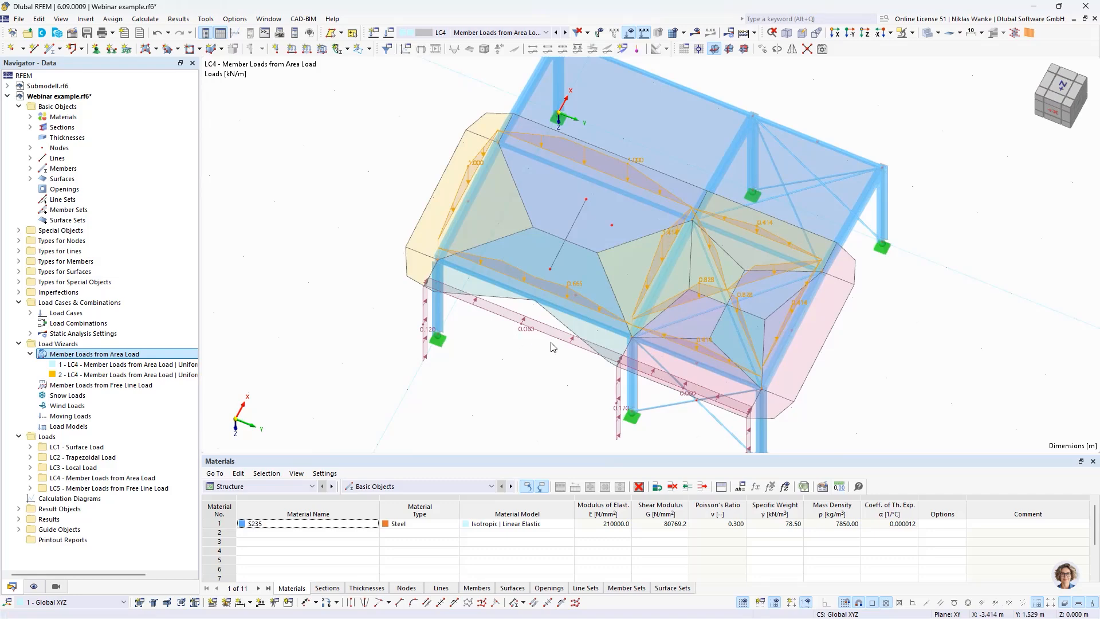
{"action": "scroll", "coordinate": [539, 346], "scroll_direction": "up", "scroll_amount": 3}
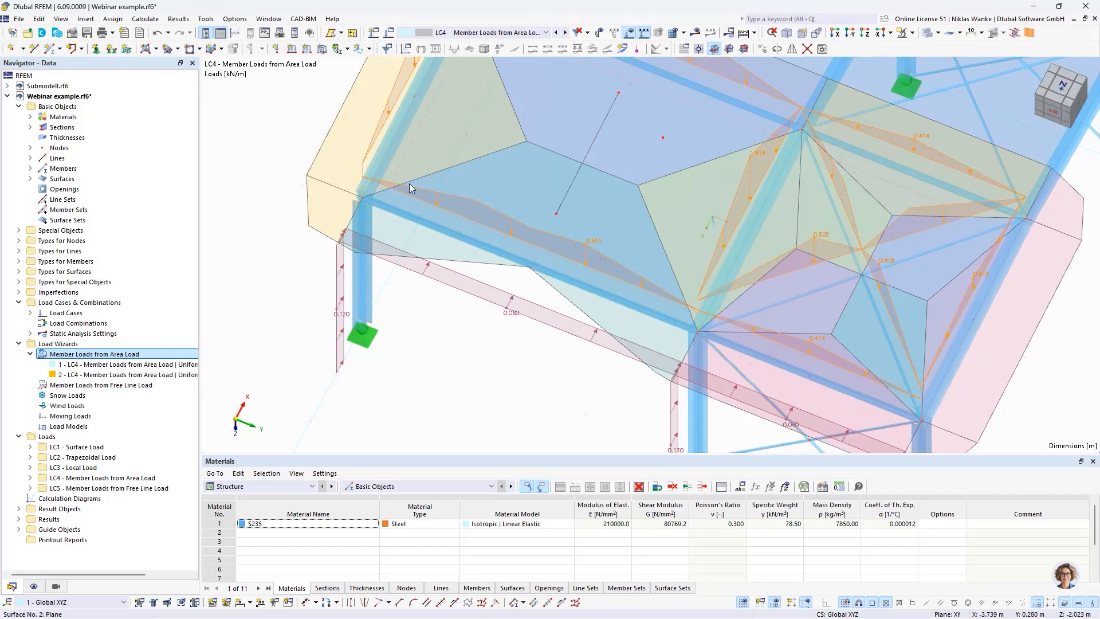
Step: Set the roof wizard's 'Nodes in Line' tolerance distance to 0.4 m and inspect the resulting loads on the eave member
{"action": "double_click", "coordinate": [567, 275]}
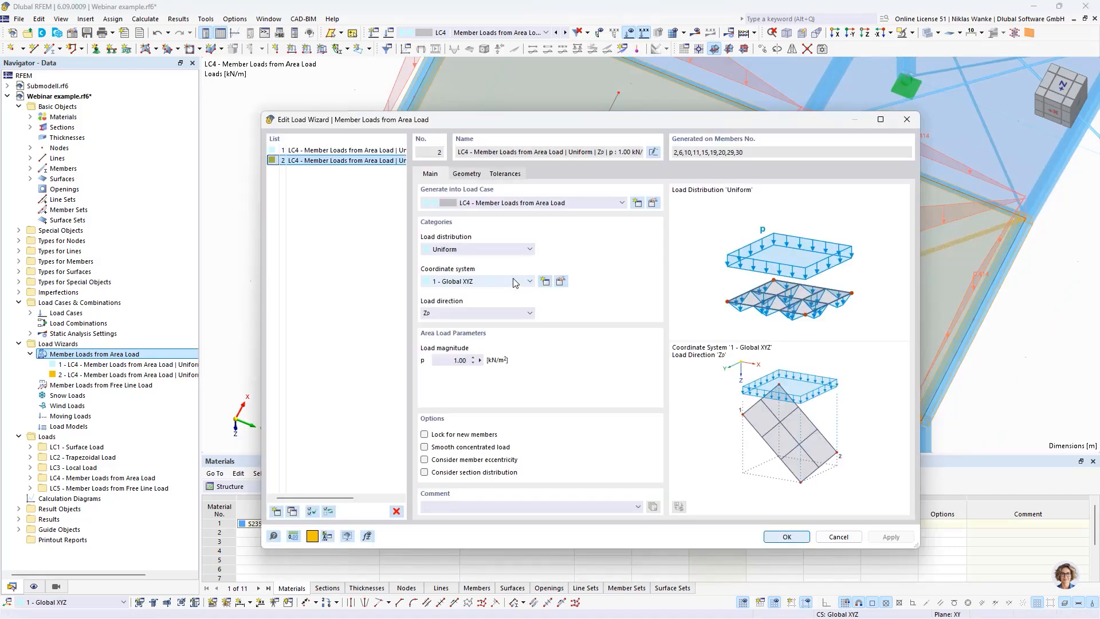
{"action": "left_click", "coordinate": [506, 174]}
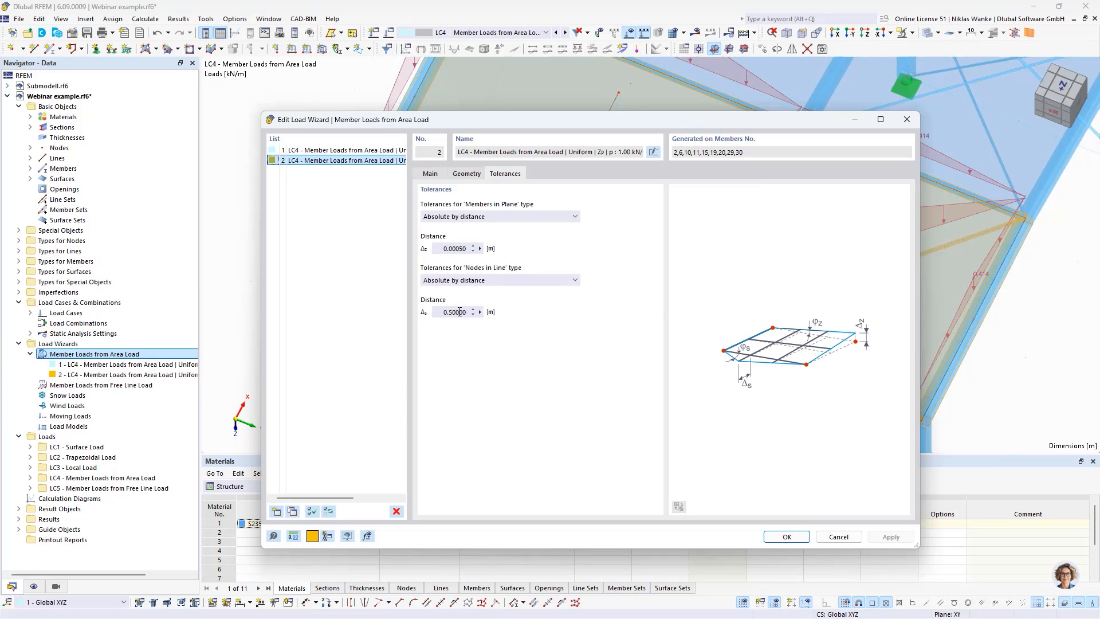
{"action": "left_click", "coordinate": [453, 313]}
{"action": "key", "text": "BackSpace"}
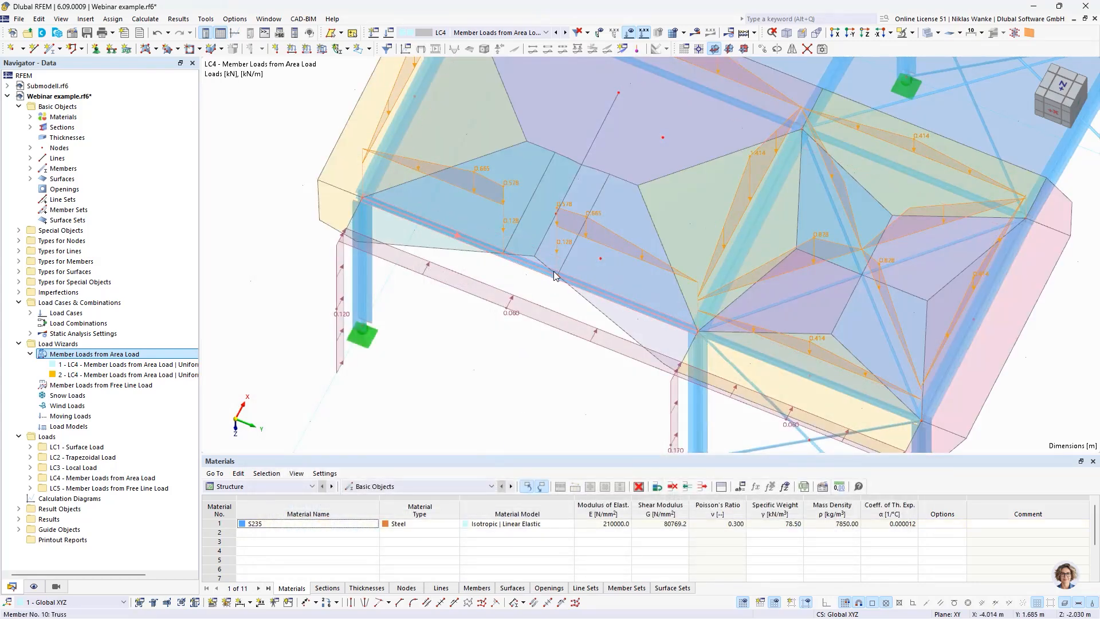
{"action": "scroll", "coordinate": [532, 269], "scroll_direction": "up", "scroll_amount": 4}
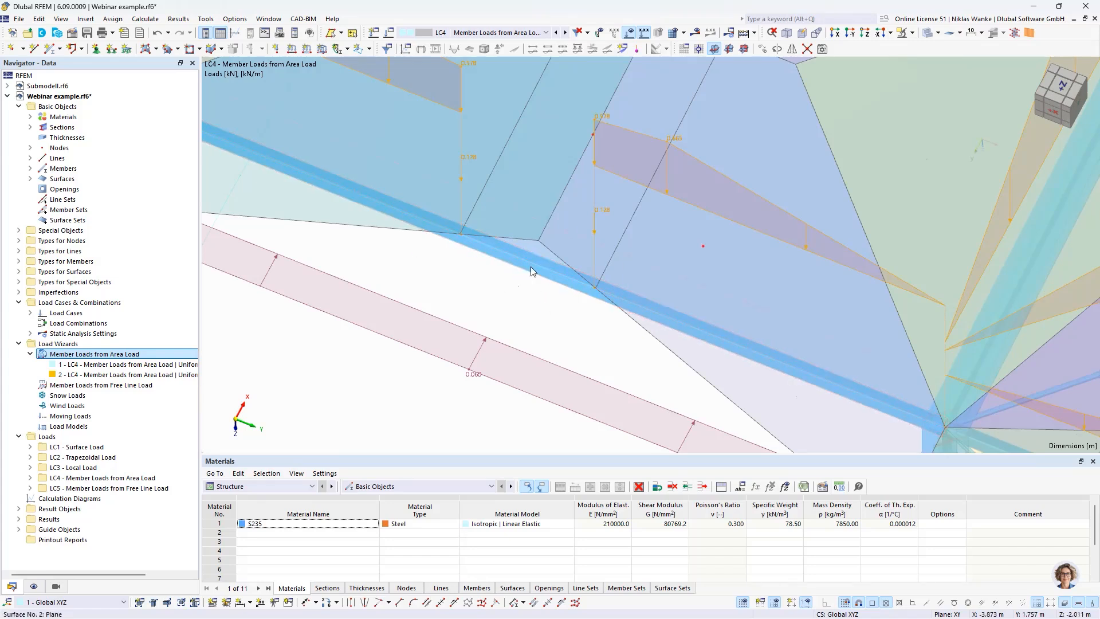
{"action": "middle_click_drag", "start_coordinate": [502, 314], "coordinate": [539, 344]}
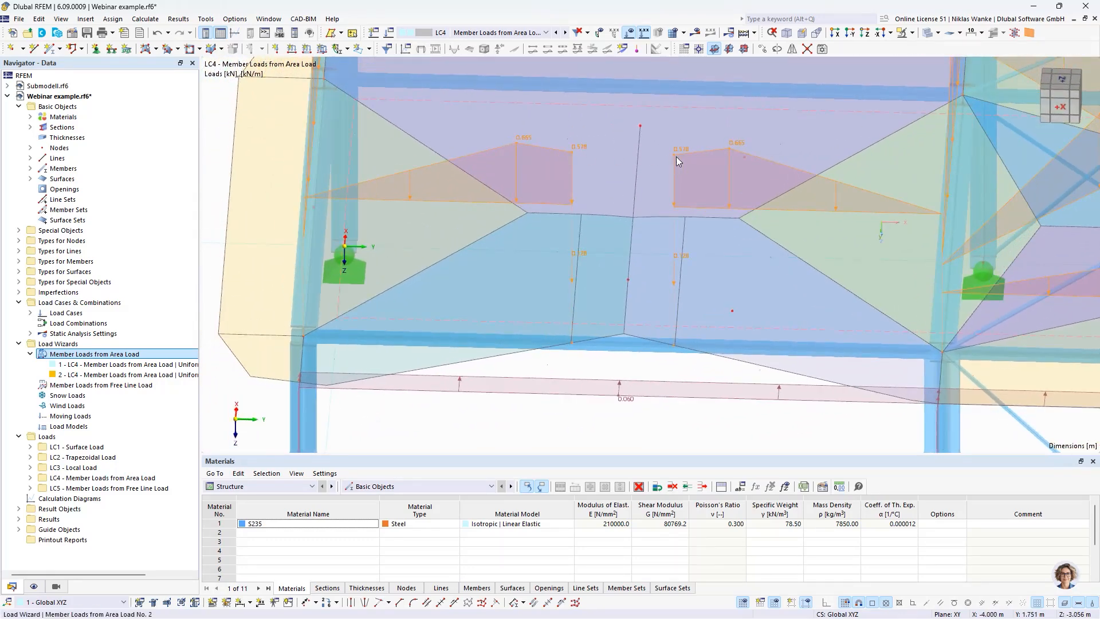
{"action": "scroll", "coordinate": [625, 381], "scroll_direction": "down", "scroll_amount": 3}
{"action": "middle_click_drag", "start_coordinate": [623, 379], "coordinate": [560, 344]}
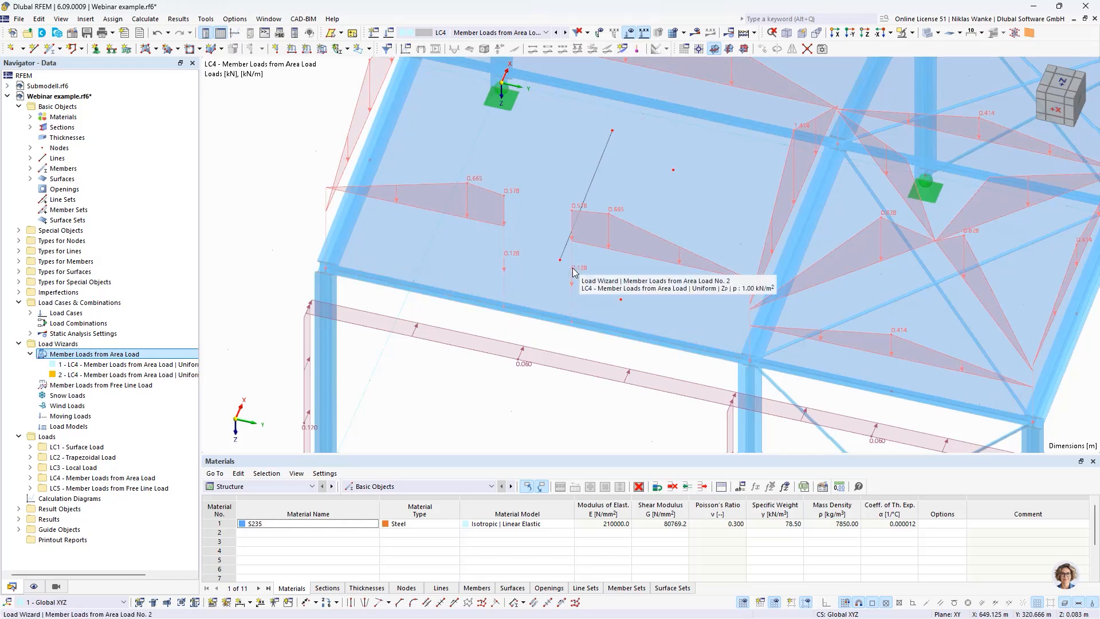
Step: Try the Smooth concentrated load option on the roof's area load wizard, compare the loads, and switch the option off again
{"action": "left_click", "coordinate": [617, 210]}
{"action": "double_click", "coordinate": [538, 236]}
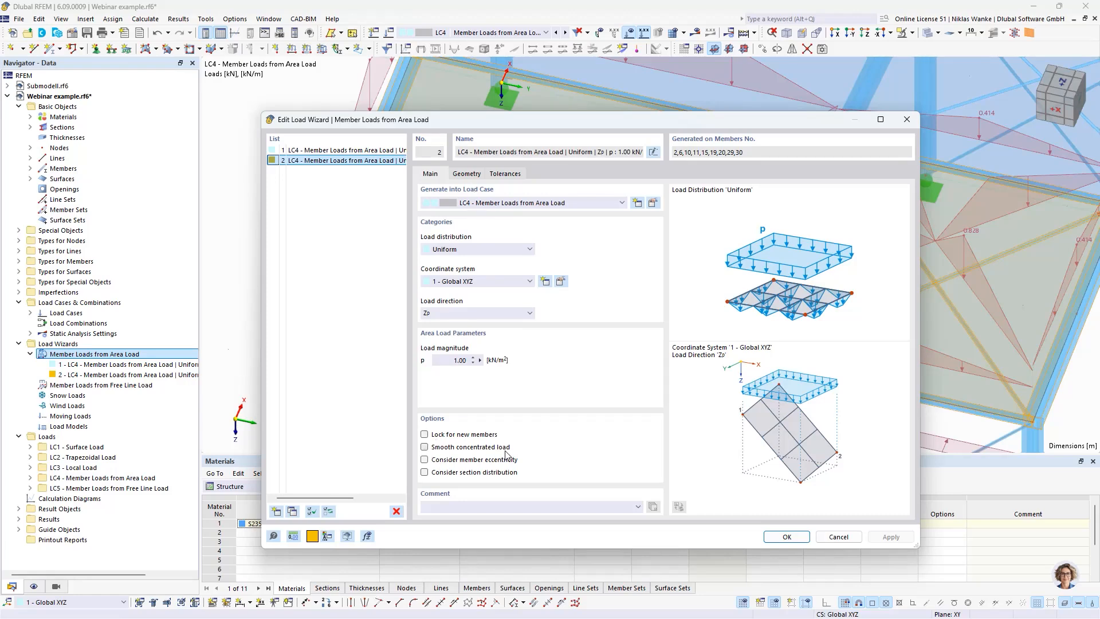
{"action": "left_click_drag", "start_coordinate": [761, 123], "coordinate": [740, 333]}
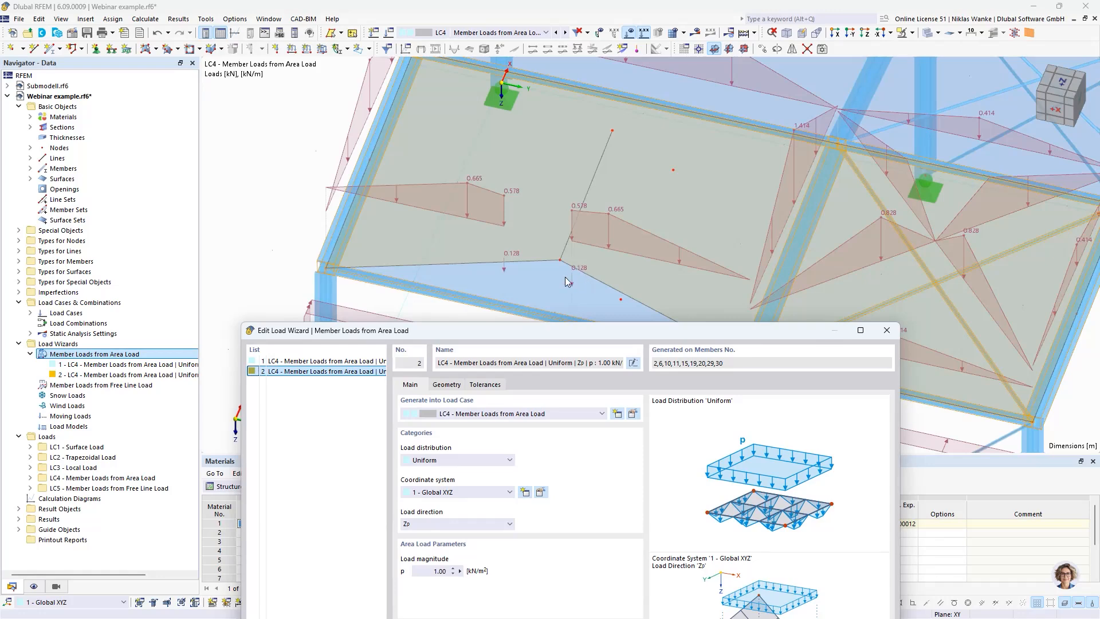
{"action": "left_click_drag", "start_coordinate": [575, 332], "coordinate": [620, 137]}
{"action": "left_click", "coordinate": [447, 462]}
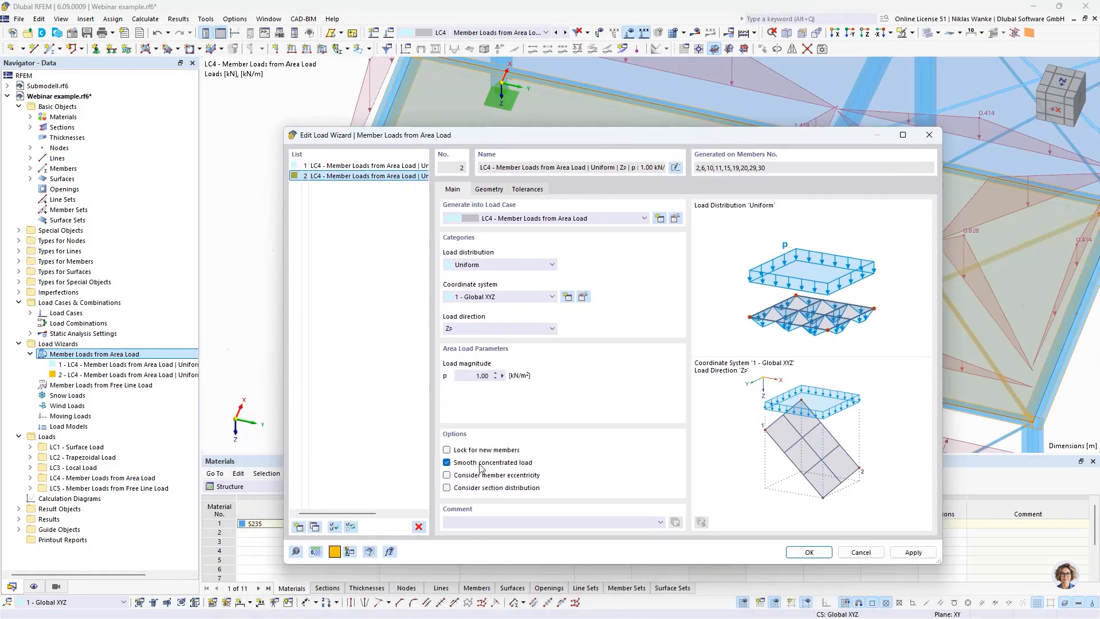
{"action": "left_click", "coordinate": [809, 552]}
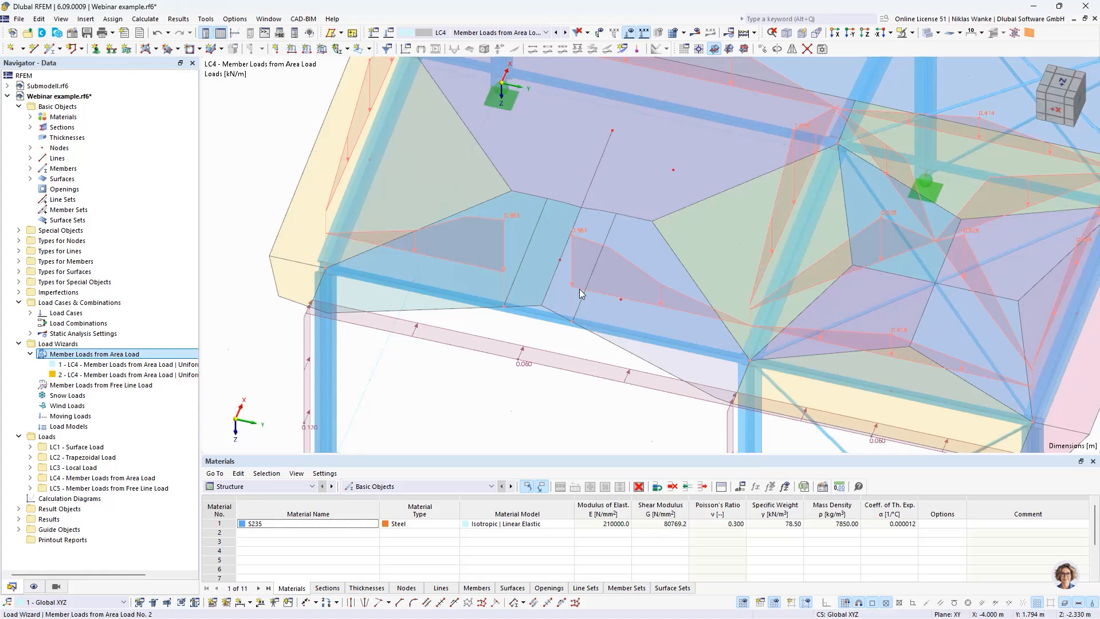
{"action": "double_click", "coordinate": [582, 228]}
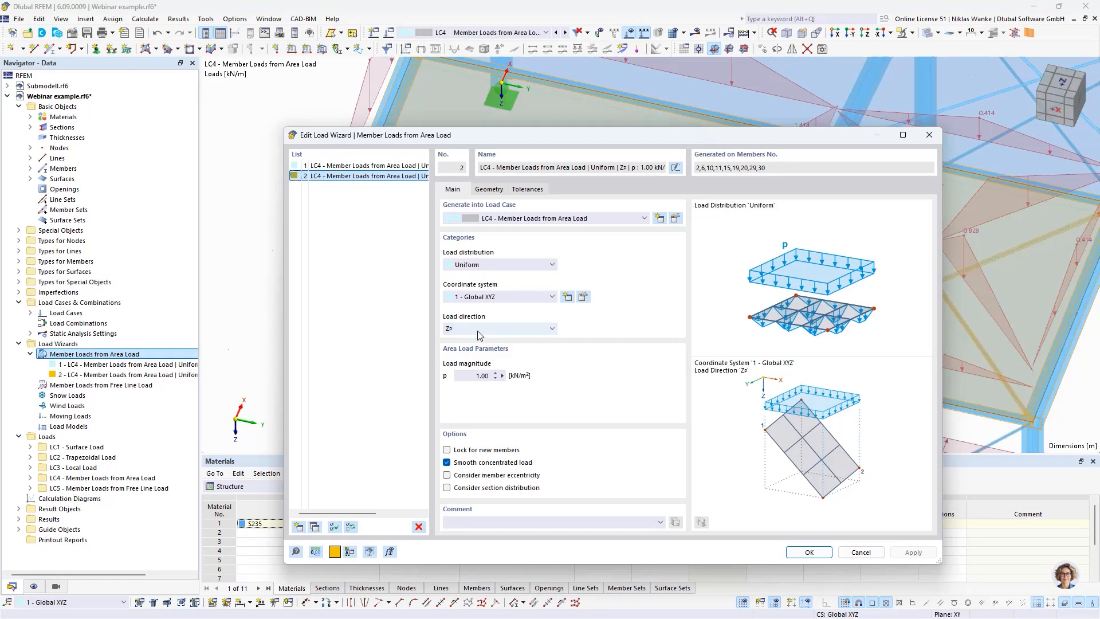
{"action": "left_click", "coordinate": [809, 552]}
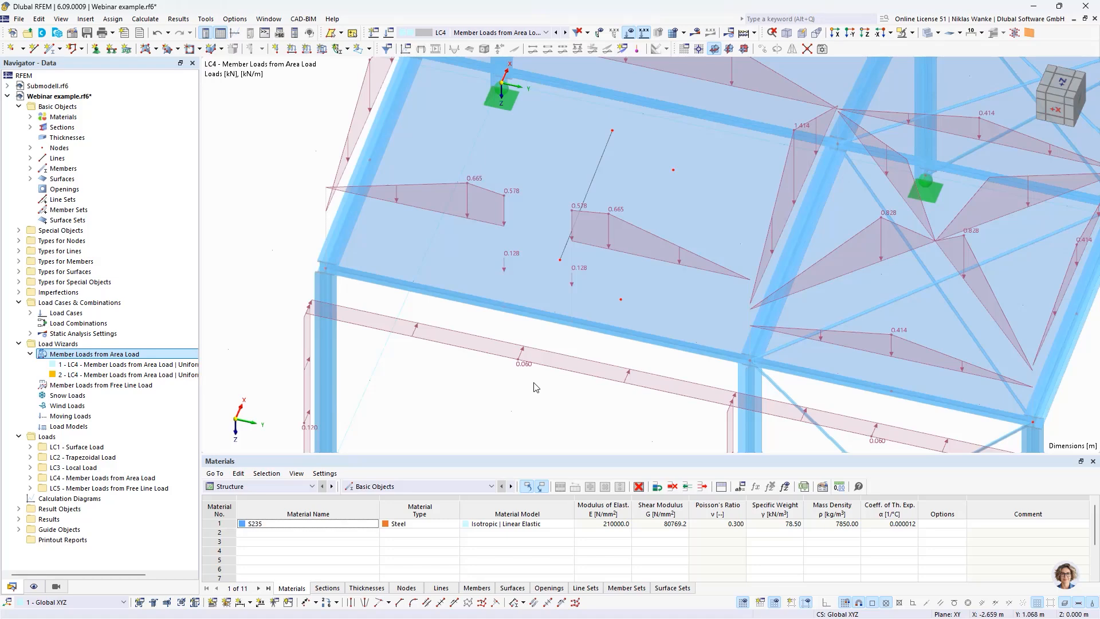
Step: Review the roof wizard's plane and line tolerances against the model, along with its boundary geometry and main settings
{"action": "double_click", "coordinate": [641, 231]}
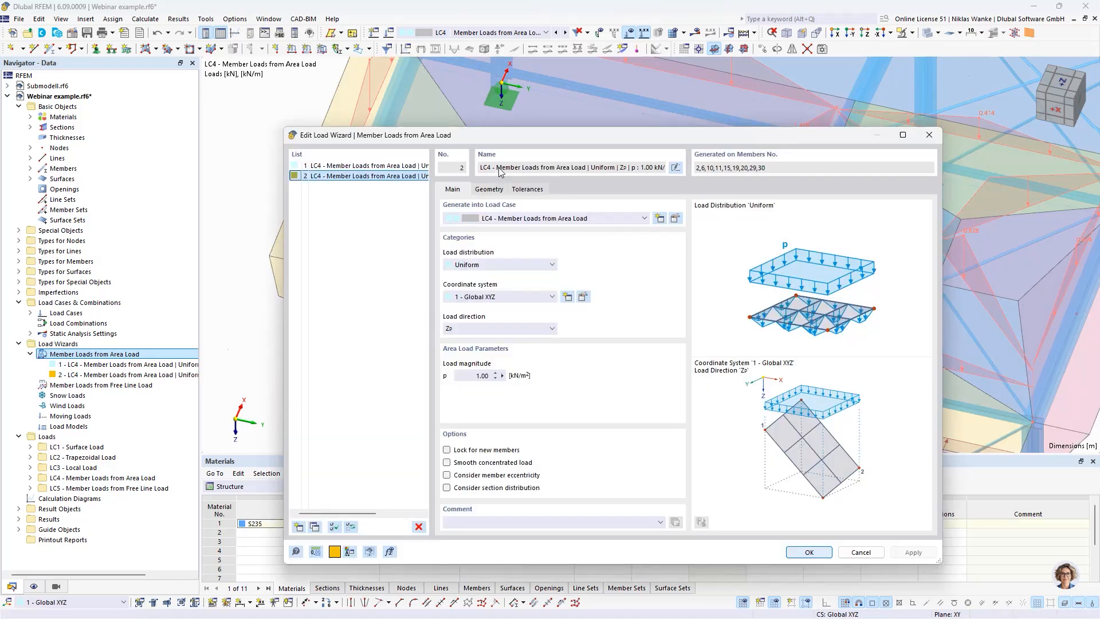
{"action": "left_click", "coordinate": [528, 190]}
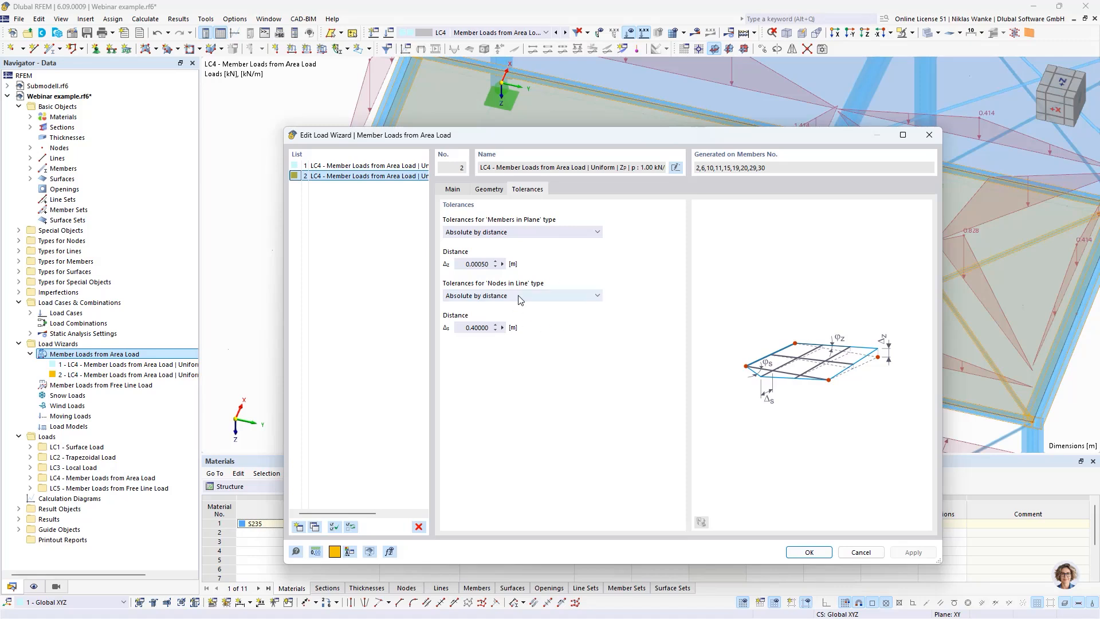
{"action": "left_click", "coordinate": [469, 263]}
{"action": "left_click_drag", "start_coordinate": [831, 138], "coordinate": [801, 371]}
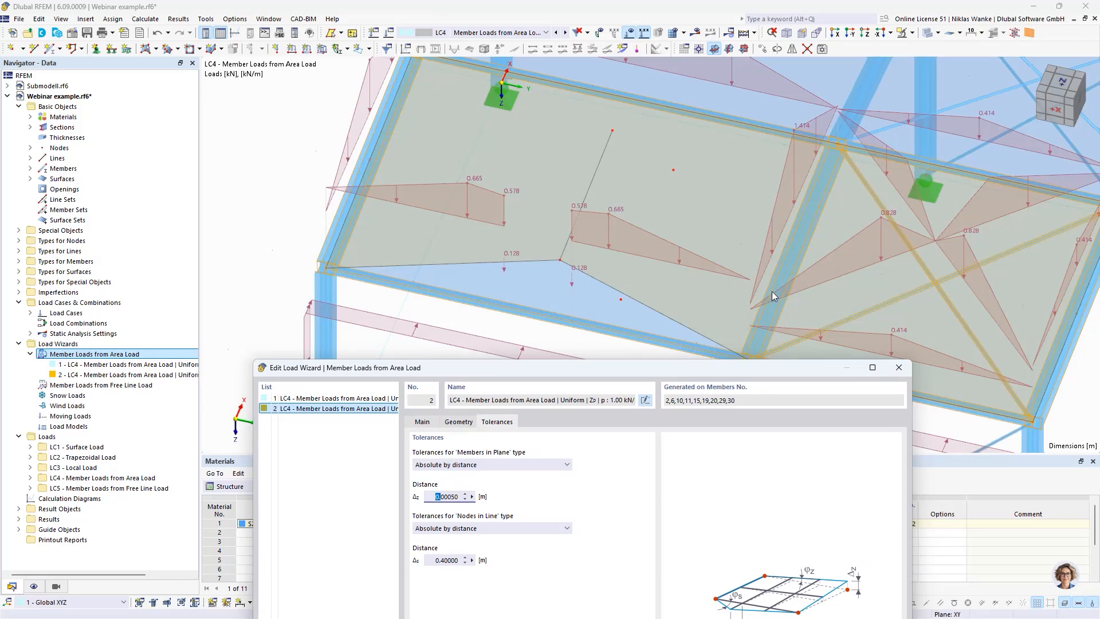
{"action": "left_click_drag", "start_coordinate": [762, 360], "coordinate": [939, 390]}
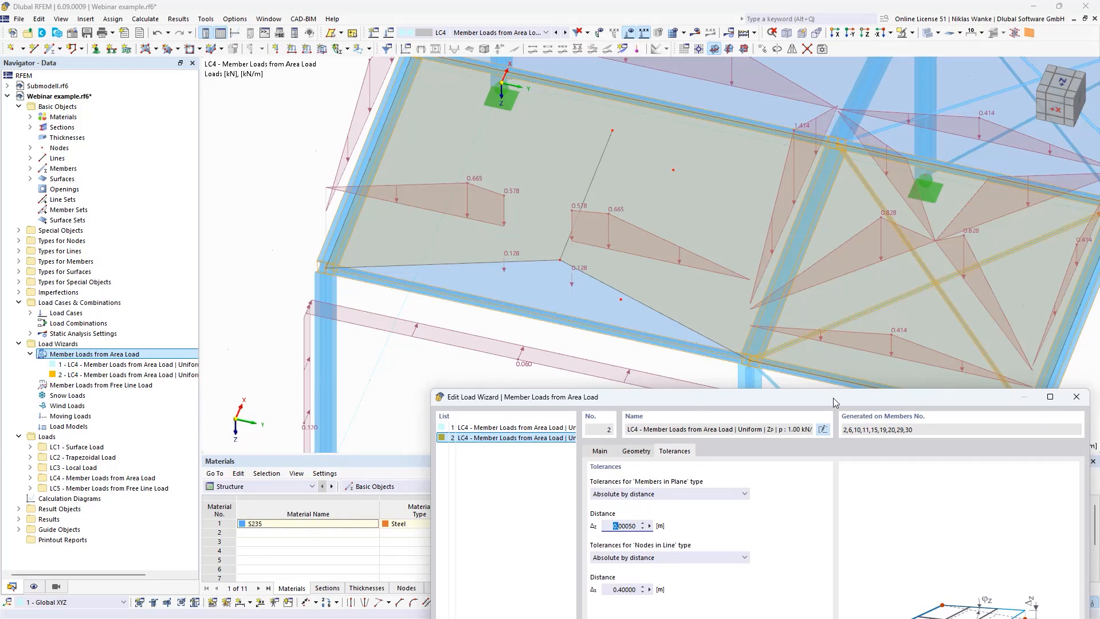
{"action": "left_click_drag", "start_coordinate": [833, 398], "coordinate": [727, 167]}
{"action": "left_click_drag", "start_coordinate": [503, 295], "coordinate": [575, 300]}
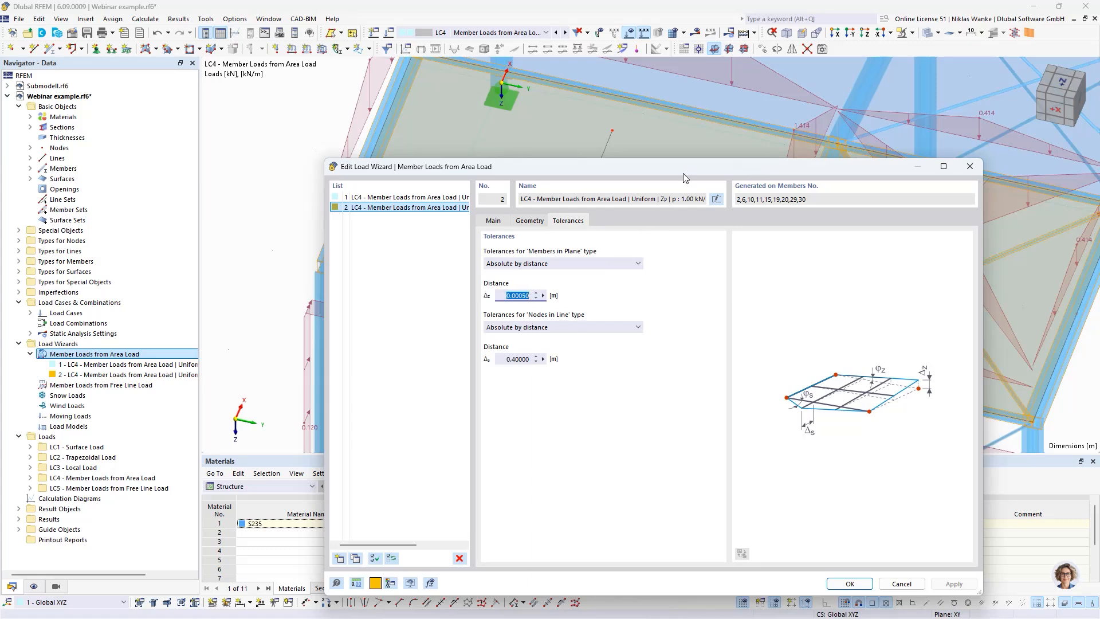
{"action": "left_click_drag", "start_coordinate": [683, 173], "coordinate": [633, 95]}
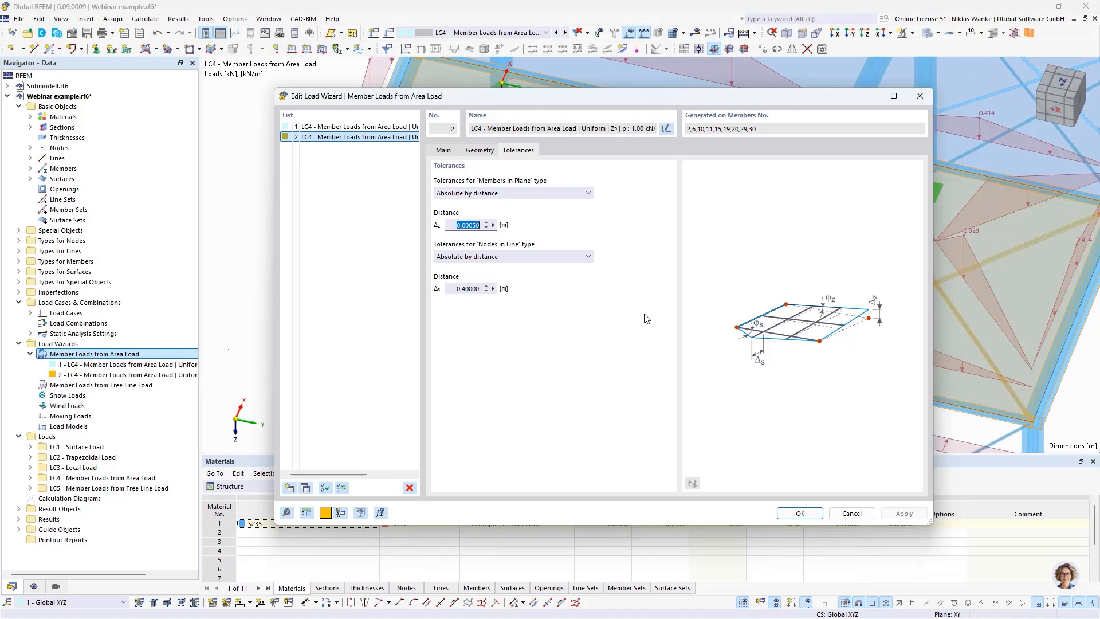
{"action": "left_click", "coordinate": [484, 150]}
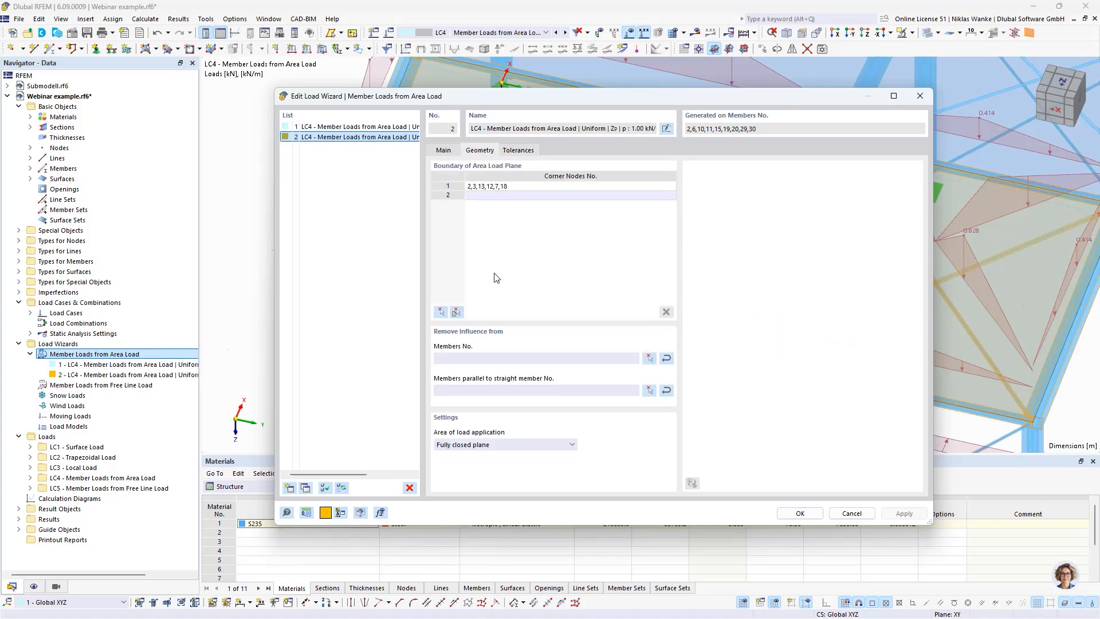
{"action": "left_click", "coordinate": [449, 152]}
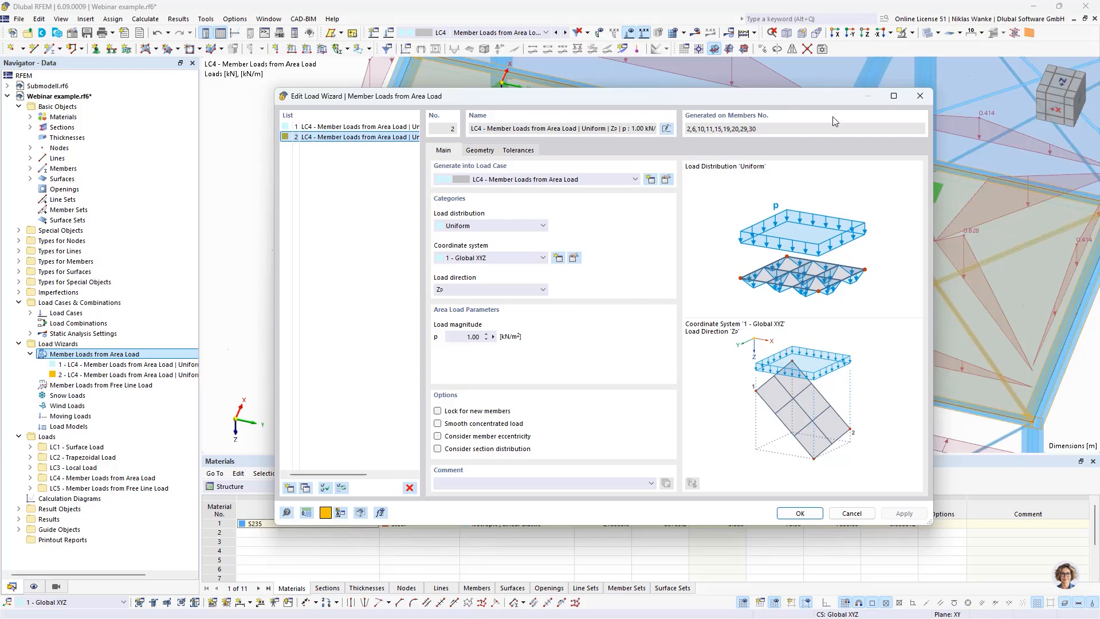
Step: Close the area load wizard and switch the model to load case LC5 - Member Loads from Free Line Load
{"action": "left_click", "coordinate": [928, 96]}
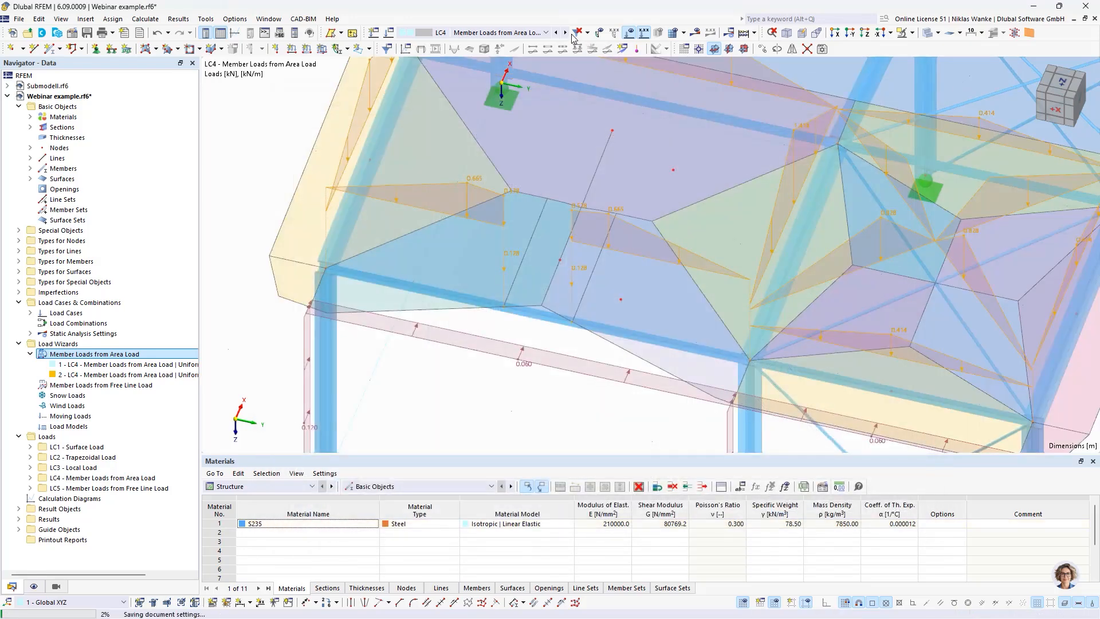
{"action": "left_click", "coordinate": [566, 33]}
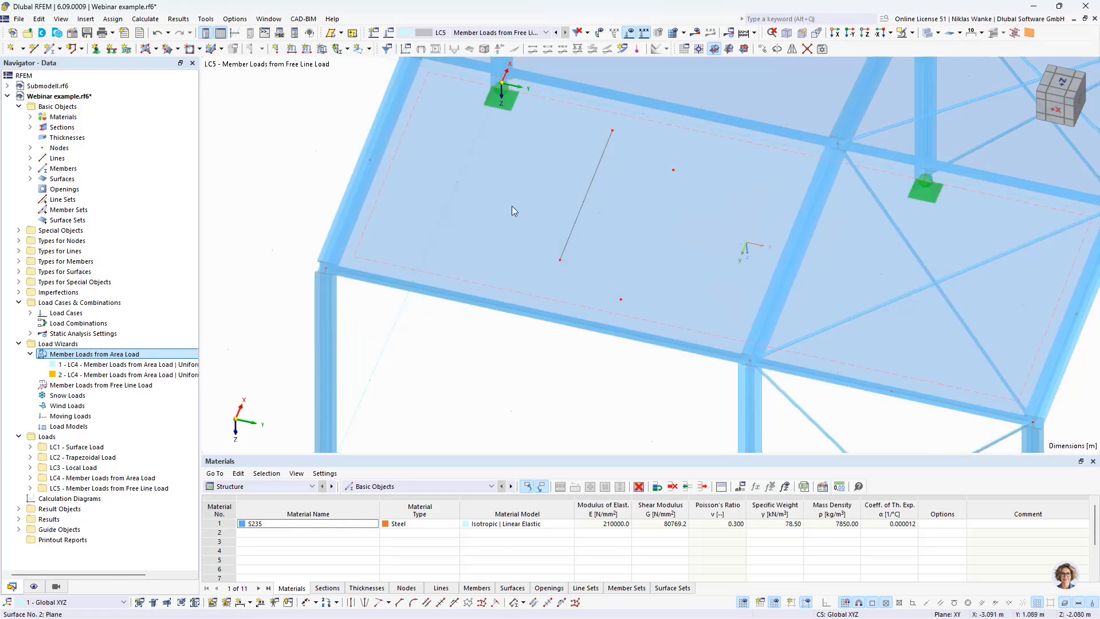
{"action": "scroll", "coordinate": [507, 207], "scroll_direction": "down", "scroll_amount": 2}
{"action": "scroll", "coordinate": [504, 211], "scroll_direction": "down", "scroll_amount": 1}
{"action": "middle_click_drag", "start_coordinate": [515, 317], "coordinate": [457, 283]}
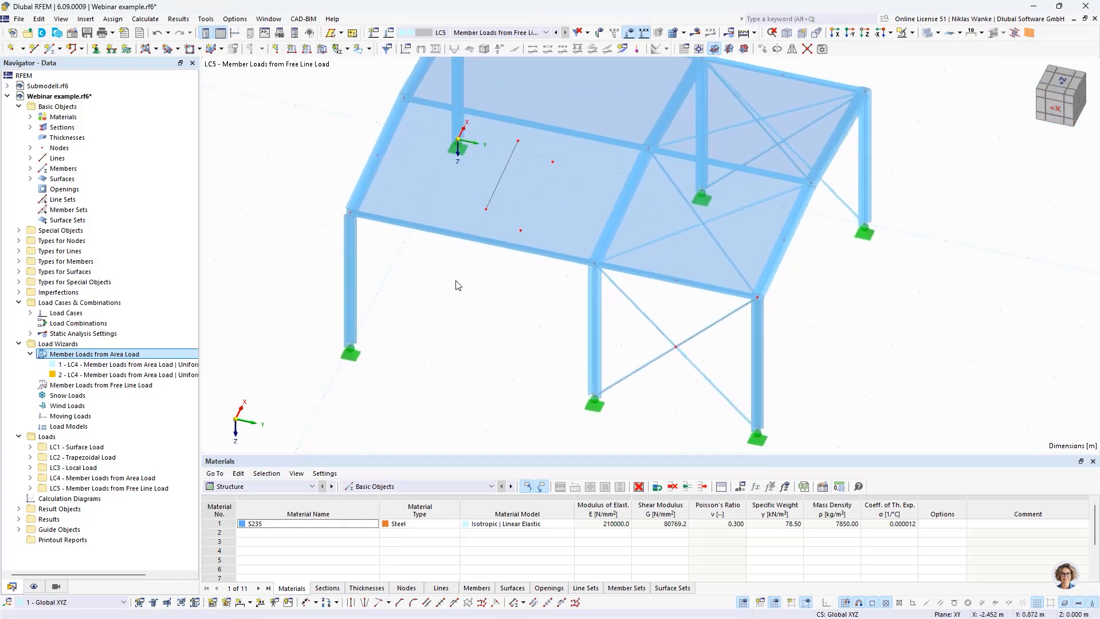
Step: Create a new Member Loads from Free Line Load wizard in LC5, acting in global Z on projected length with magnitude 1 kN/m
{"action": "left_click", "coordinate": [129, 389]}
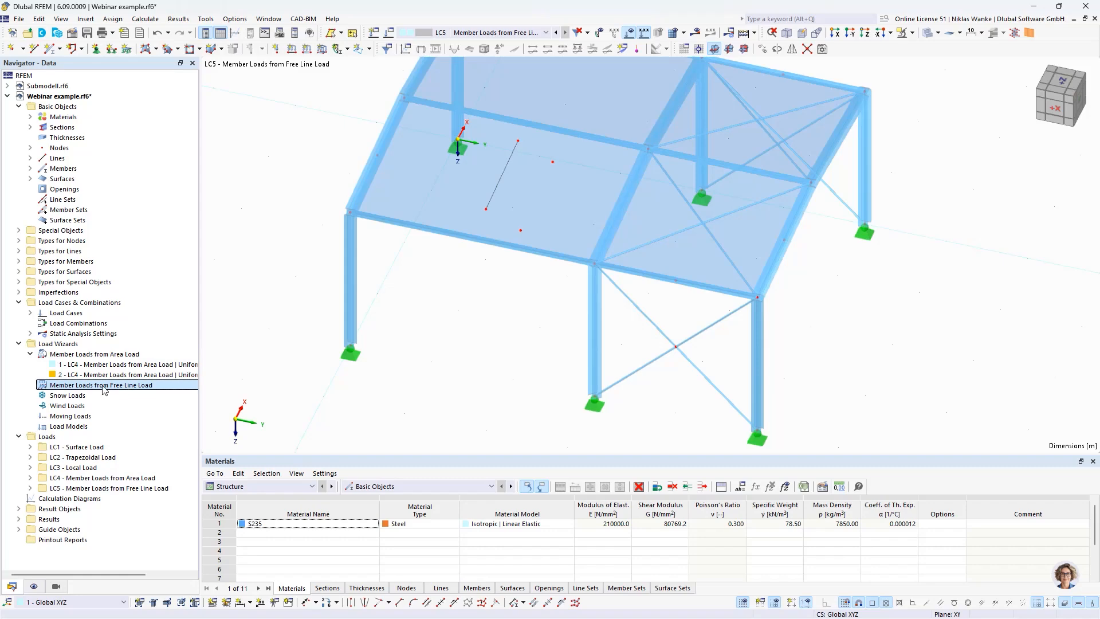
{"action": "right_click", "coordinate": [105, 390]}
{"action": "left_click", "coordinate": [167, 406]}
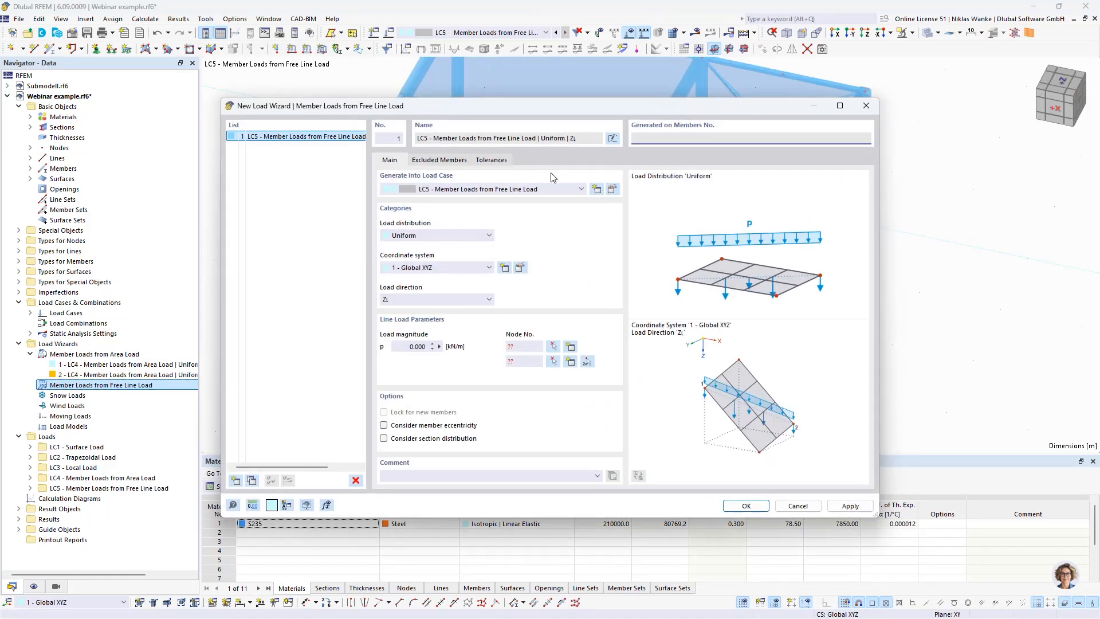
{"action": "left_click_drag", "start_coordinate": [560, 109], "coordinate": [582, 96]}
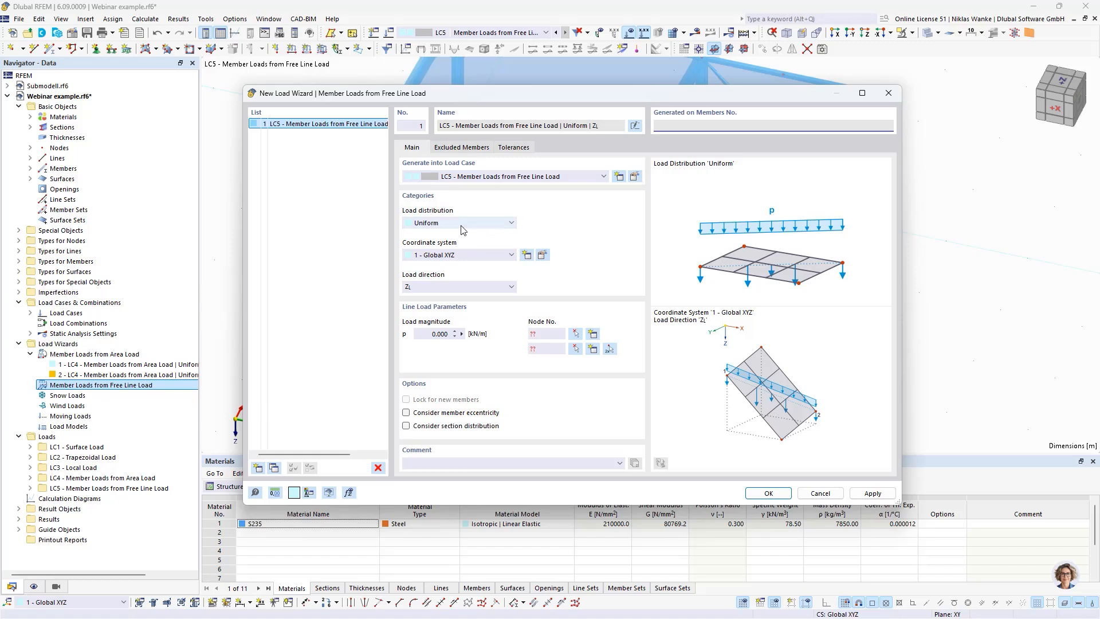
{"action": "left_click", "coordinate": [441, 286]}
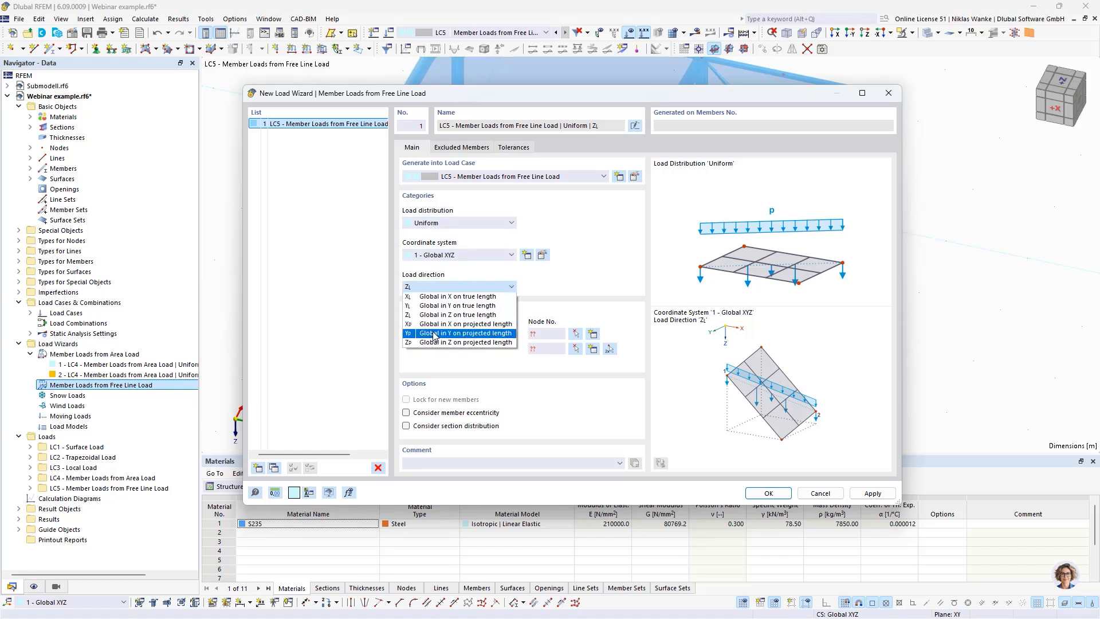
{"action": "left_click", "coordinate": [440, 343]}
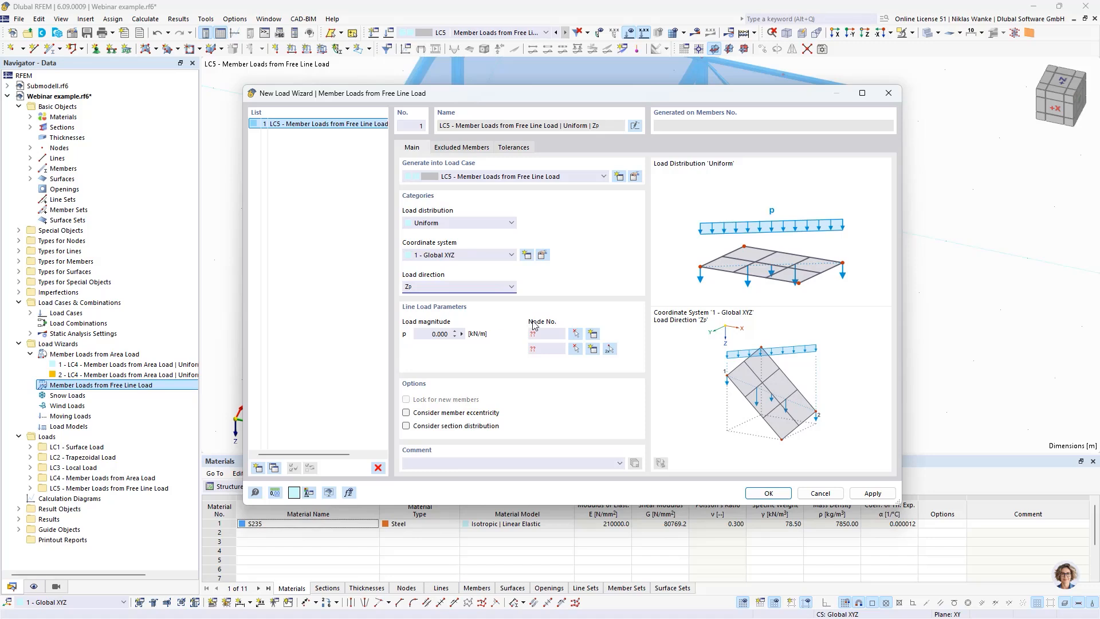
{"action": "left_click", "coordinate": [435, 334]}
{"action": "type", "text": "1"}
Step: Define the free line load across the front roof slope from node 25 to node 24 and uncover its preview on the model
{"action": "left_click", "coordinate": [611, 350]}
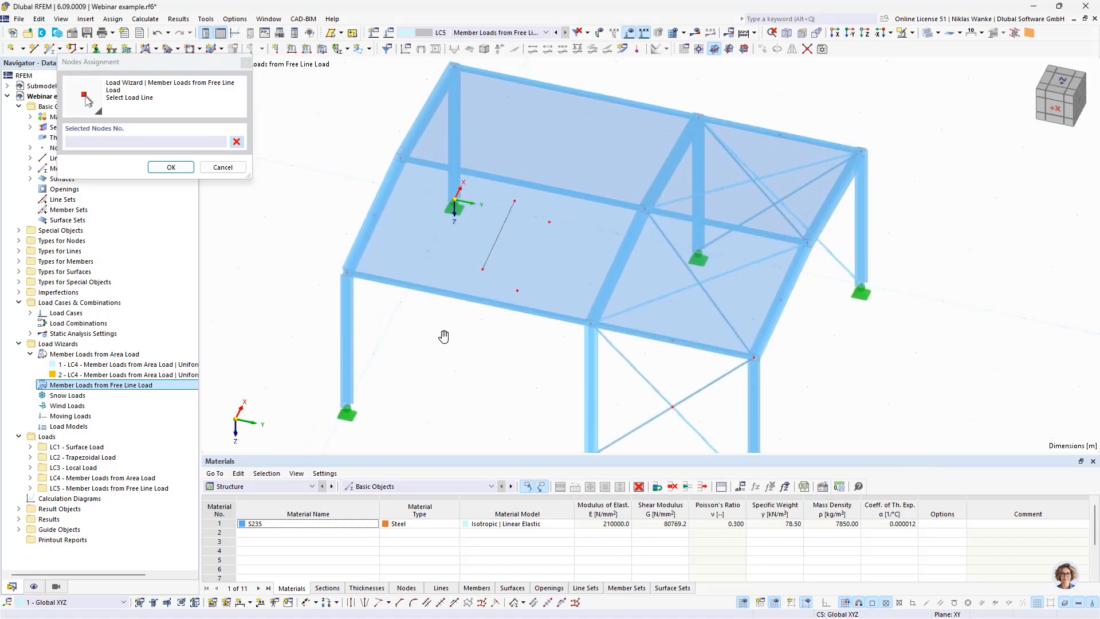
{"action": "scroll", "coordinate": [444, 337], "scroll_direction": "down", "scroll_amount": 1}
{"action": "mouse_move", "coordinate": [444, 336]}
{"action": "middle_mouse_down"}
{"action": "mouse_move", "coordinate": [444, 308]}
{"action": "mouse_move", "coordinate": [445, 339]}
{"action": "middle_mouse_up"}
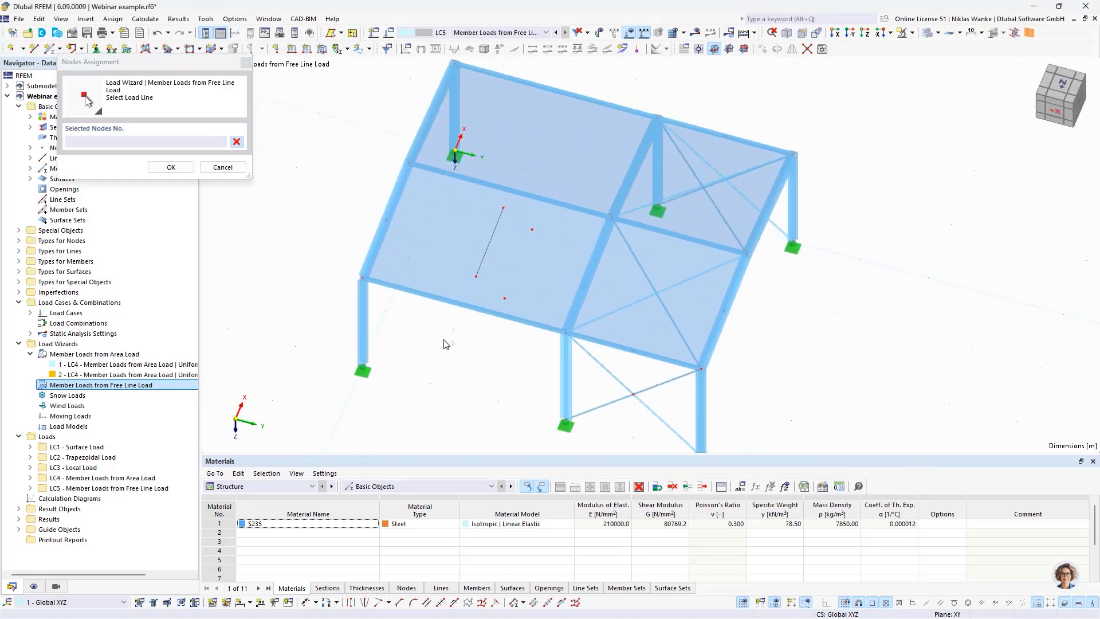
{"action": "left_click", "coordinate": [387, 219]}
{"action": "left_click", "coordinate": [722, 310]}
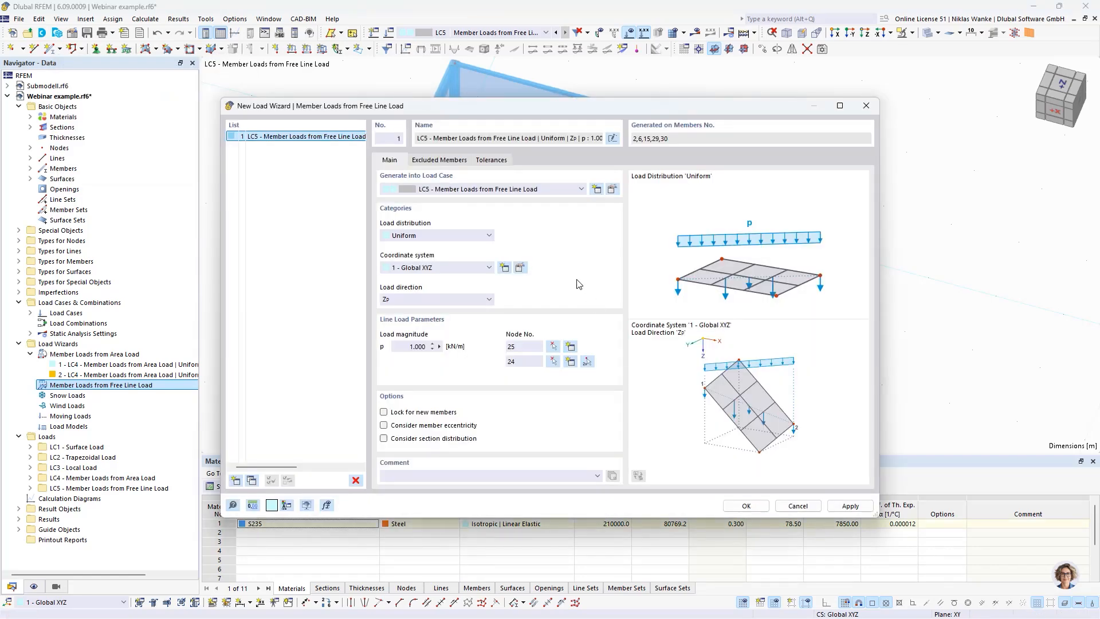
{"action": "left_click_drag", "start_coordinate": [599, 109], "coordinate": [630, 376]}
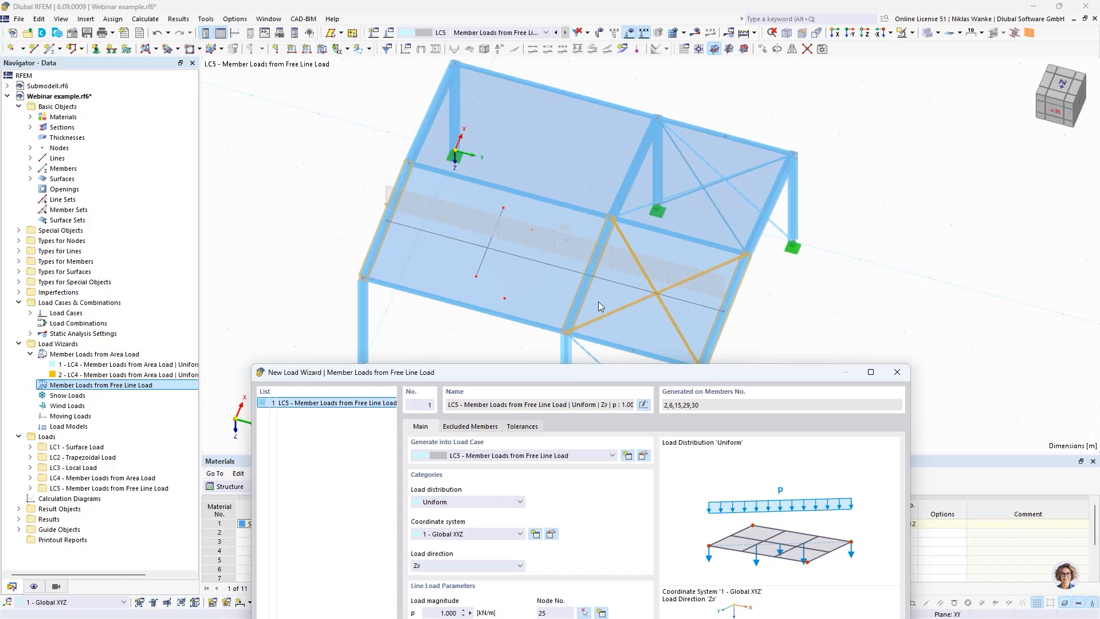
Step: Accept the free line load wizard and display its generated member loads separately on the model
{"action": "left_click_drag", "start_coordinate": [622, 373], "coordinate": [614, 126]}
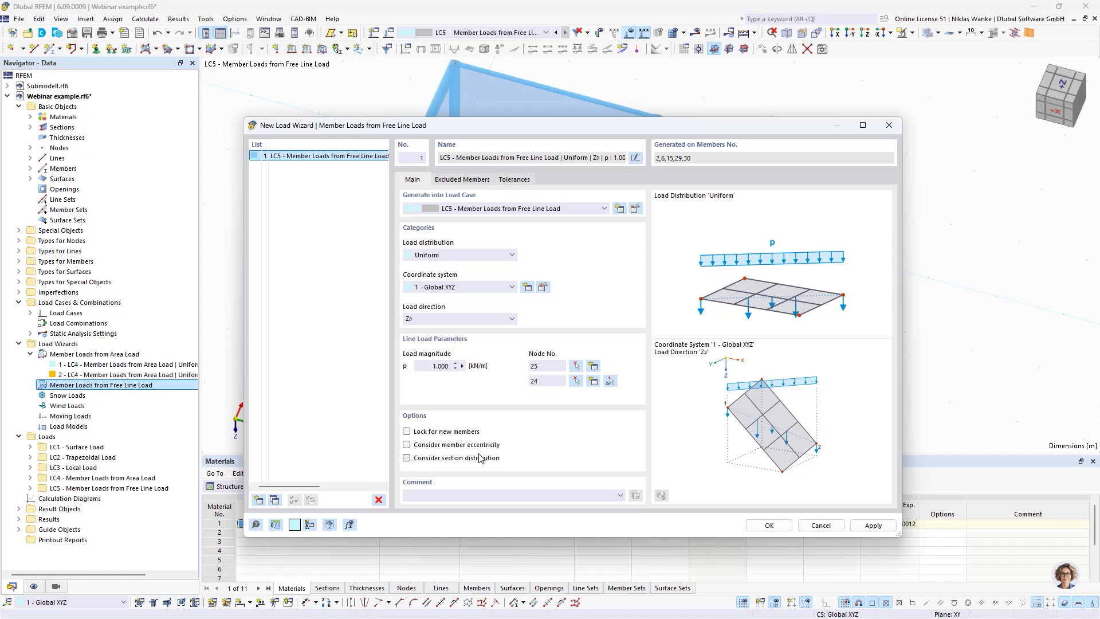
{"action": "left_click", "coordinate": [769, 525]}
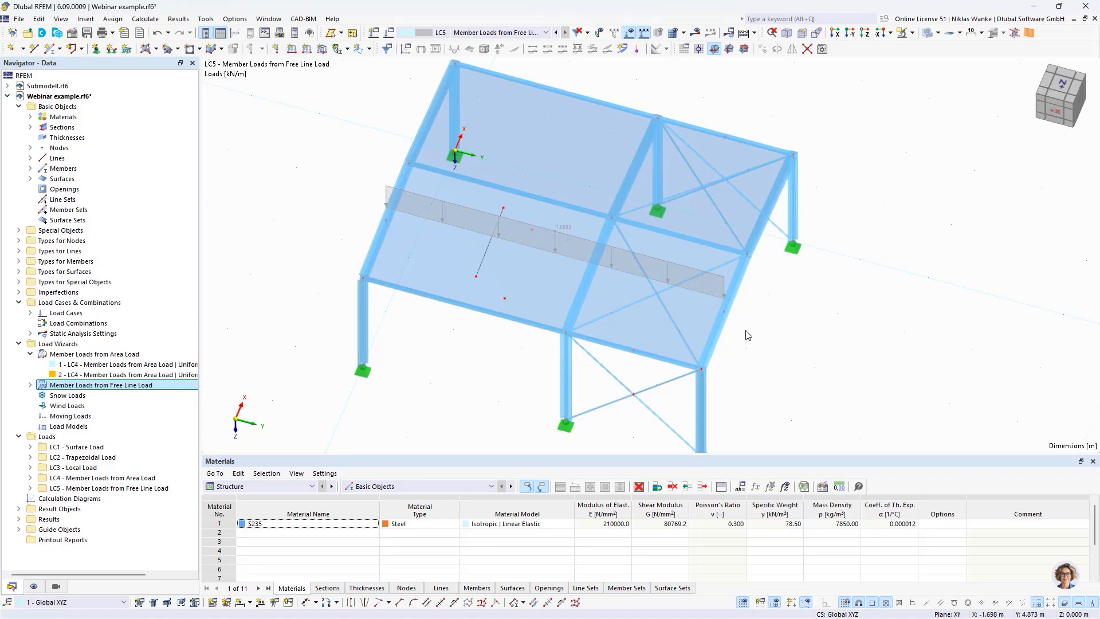
{"action": "scroll", "coordinate": [746, 332], "scroll_direction": "up", "scroll_amount": 1}
{"action": "middle_click_drag", "start_coordinate": [734, 345], "coordinate": [698, 356], "text": "ctrl"}
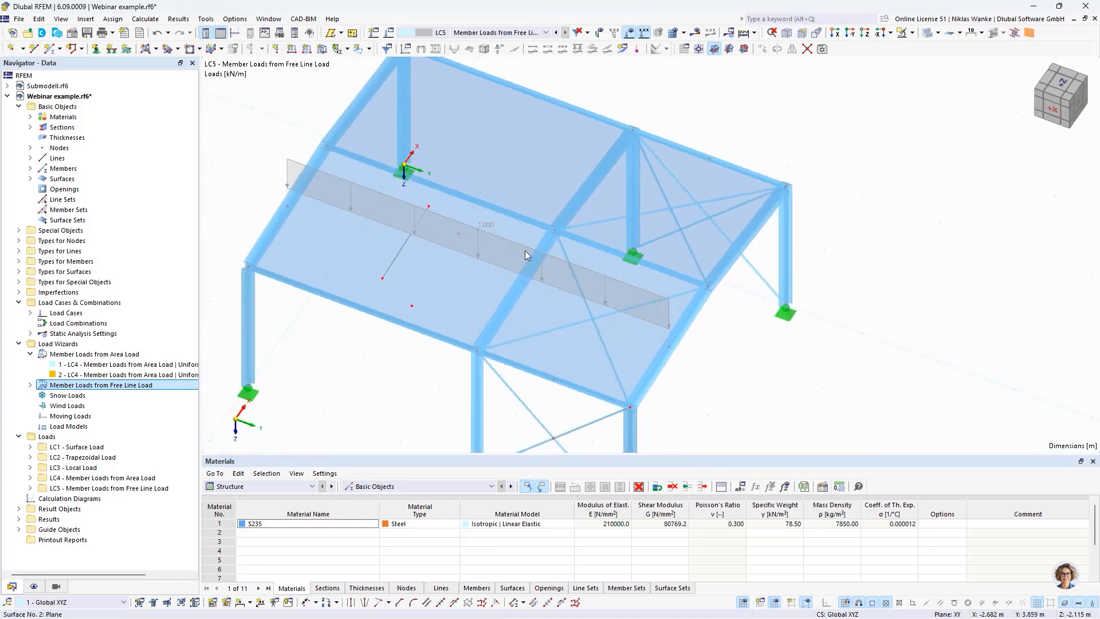
{"action": "right_click", "coordinate": [482, 225]}
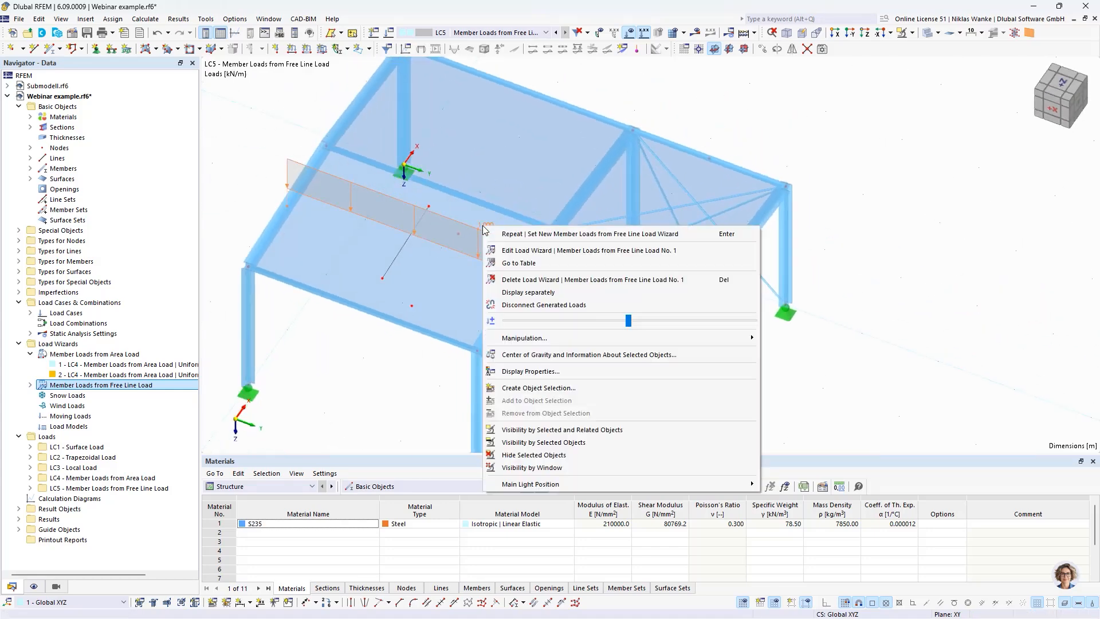
{"action": "left_click", "coordinate": [527, 292]}
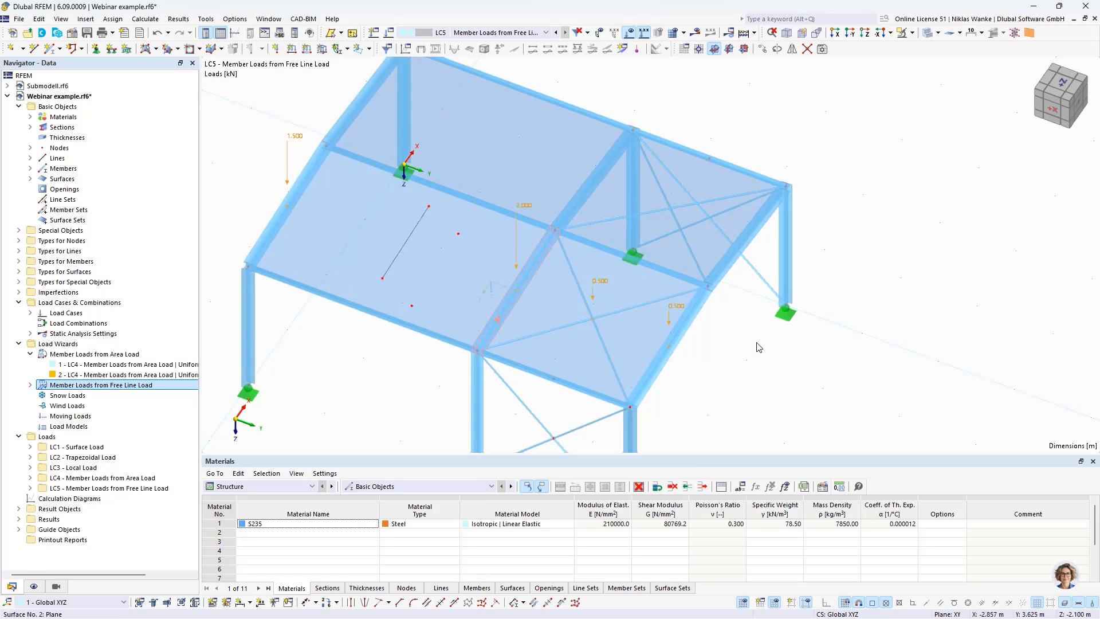
{"action": "left_click", "coordinate": [775, 360]}
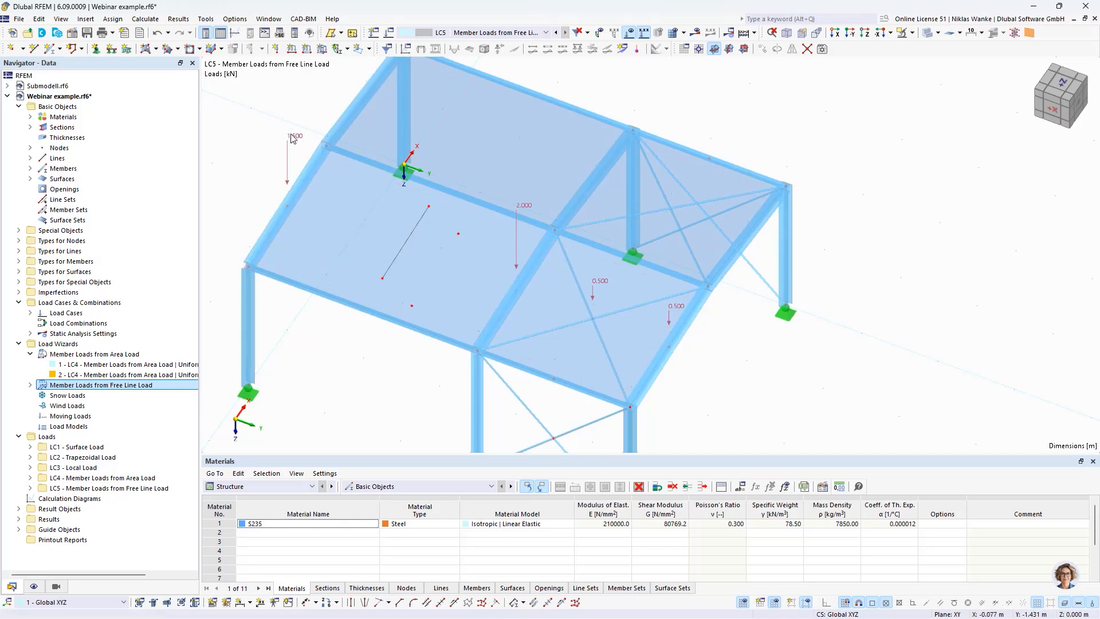
{"action": "middle_click_drag", "start_coordinate": [401, 367], "coordinate": [782, 309], "text": "ctrl"}
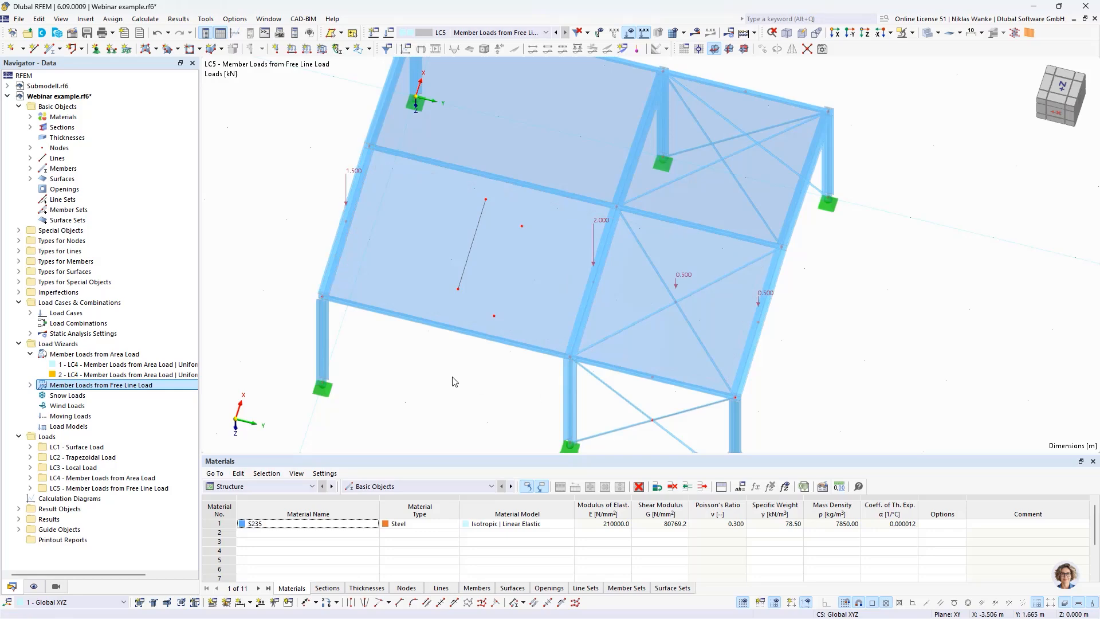
{"action": "middle_click_drag", "start_coordinate": [454, 381], "coordinate": [481, 373], "text": "ctrl"}
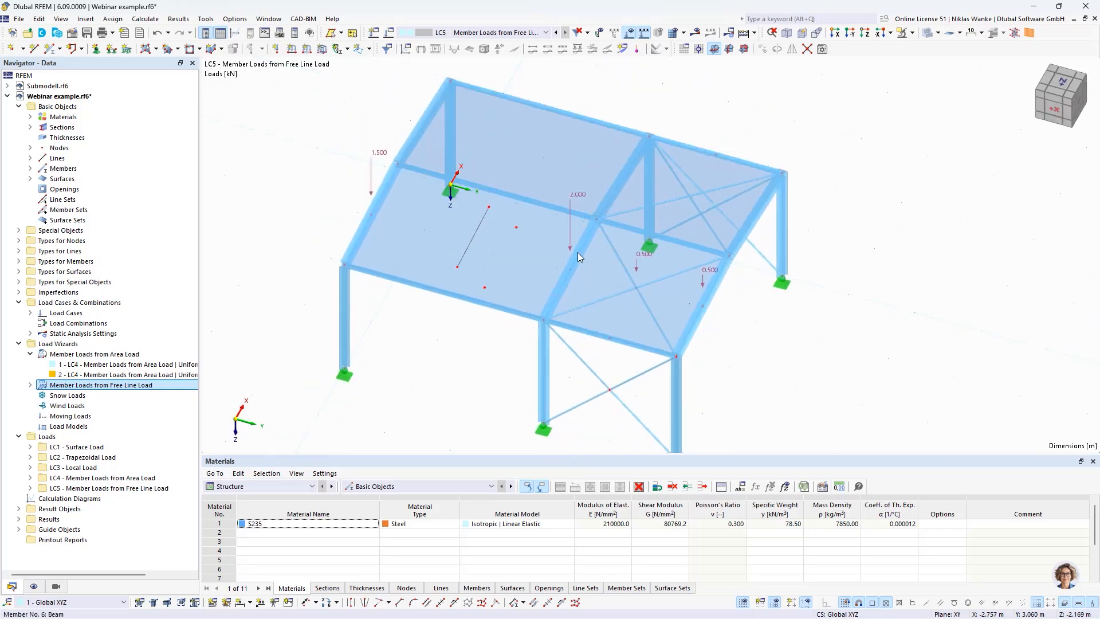
Step: Review the free line load wizard's tolerances for members in plane and nodes in line, and close it without changes
{"action": "double_click", "coordinate": [484, 217]}
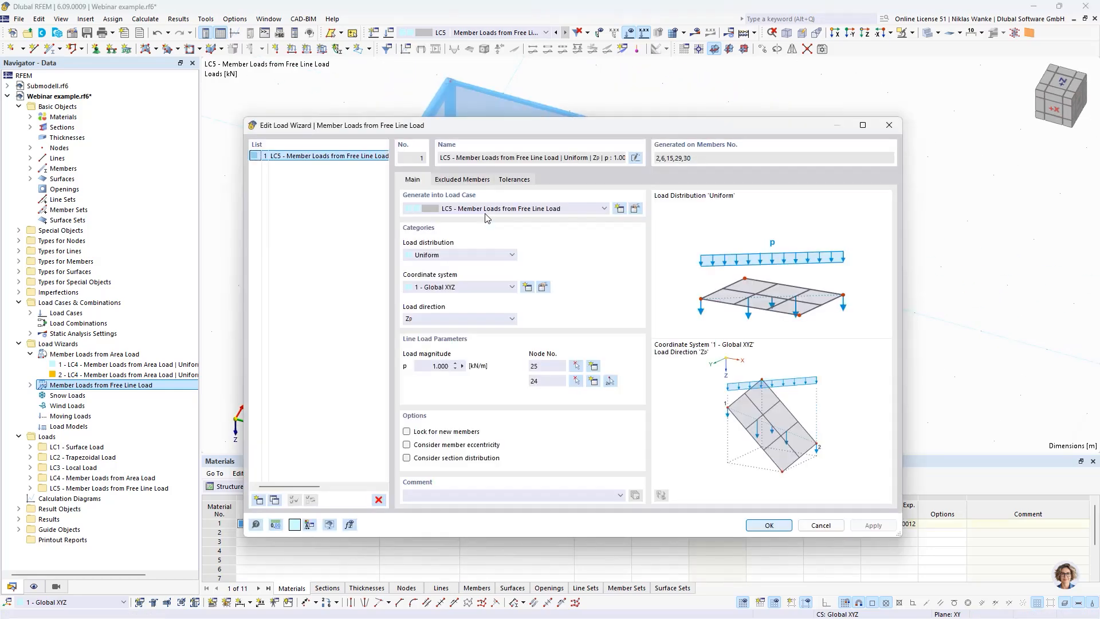
{"action": "left_click", "coordinate": [522, 180]}
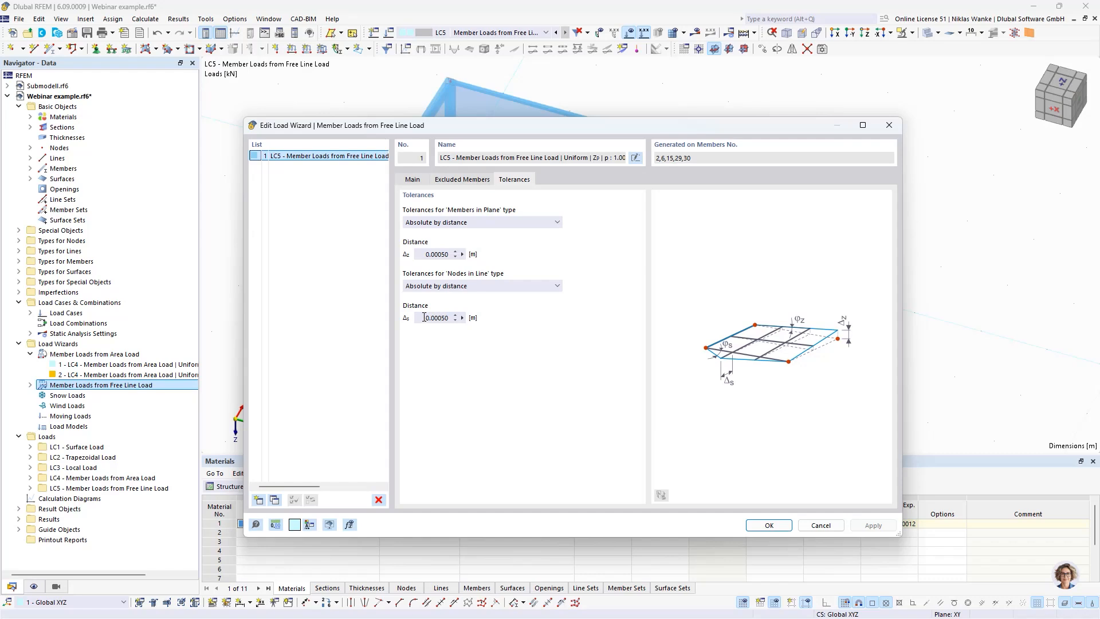
{"action": "left_click_drag", "start_coordinate": [424, 317], "coordinate": [455, 318]}
{"action": "left_click", "coordinate": [888, 125]}
{"action": "scroll", "coordinate": [698, 308], "scroll_direction": "up", "scroll_amount": 3}
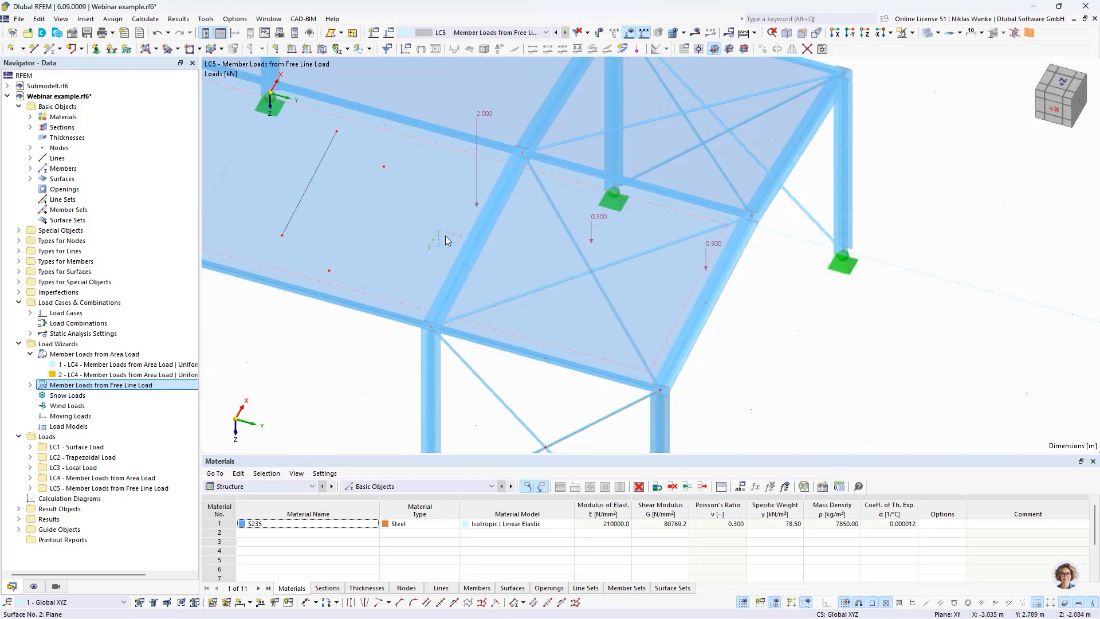
{"action": "scroll", "coordinate": [445, 235], "scroll_direction": "down", "scroll_amount": 3}
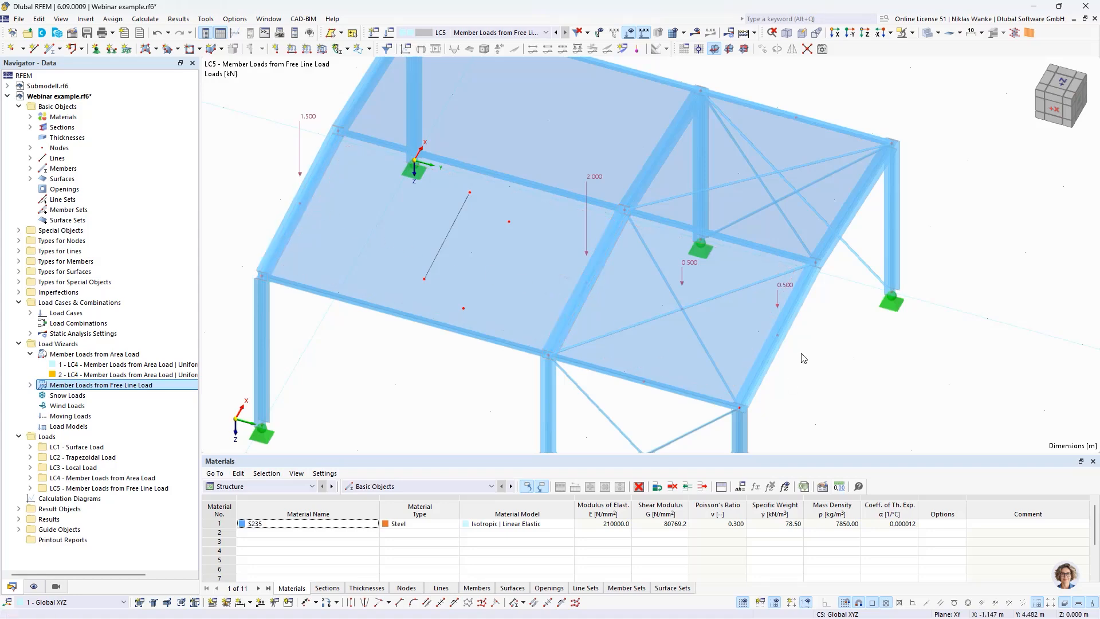
Step: Exclude the crossing roof bracing members 29 and 30 from the free line load wizard and regenerate its member loads
{"action": "double_click", "coordinate": [778, 289]}
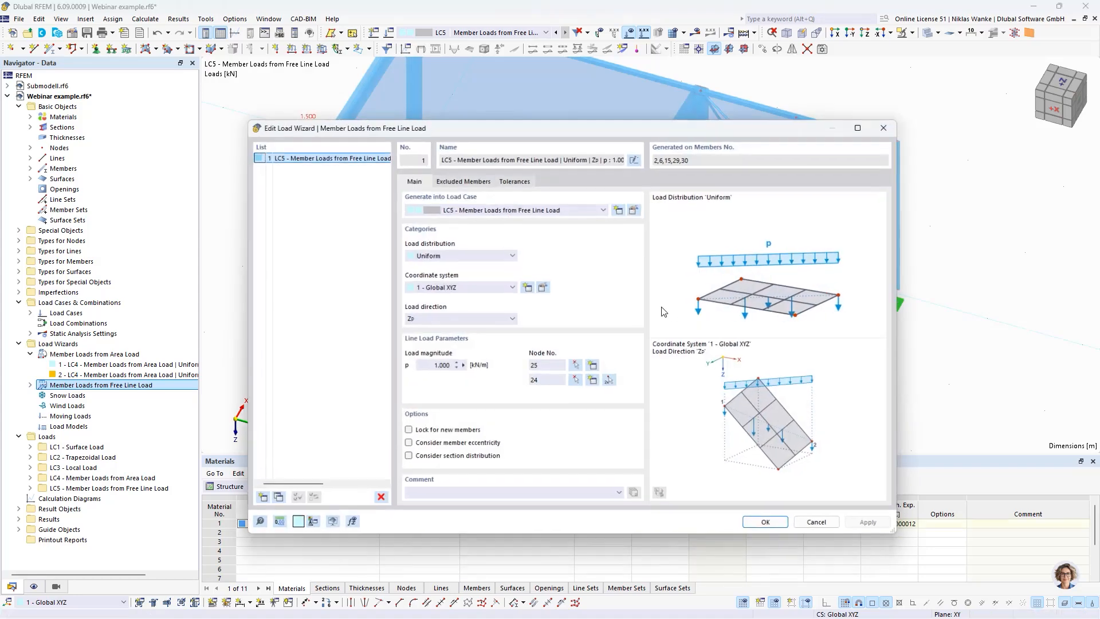
{"action": "left_click", "coordinate": [462, 184]}
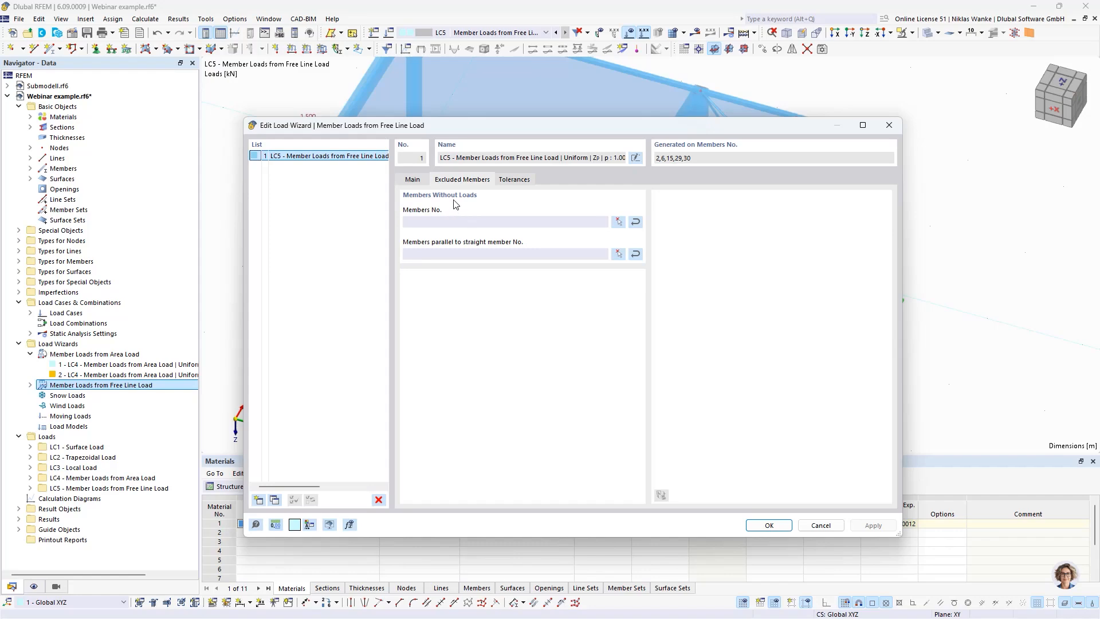
{"action": "left_click", "coordinate": [618, 222]}
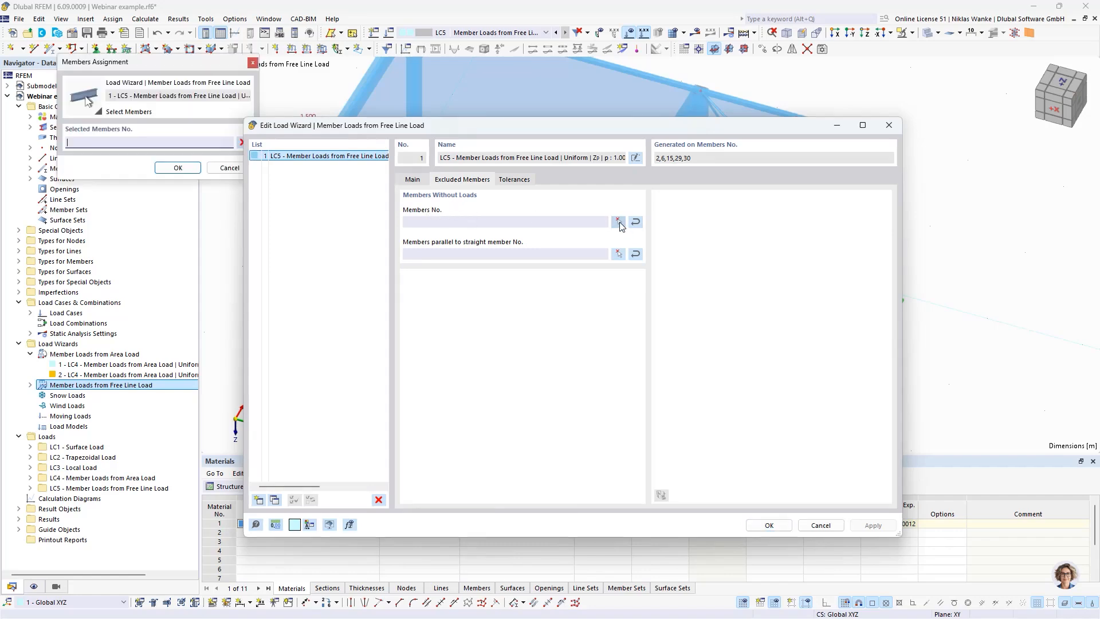
{"action": "scroll", "coordinate": [575, 305], "scroll_direction": "up", "scroll_amount": 2}
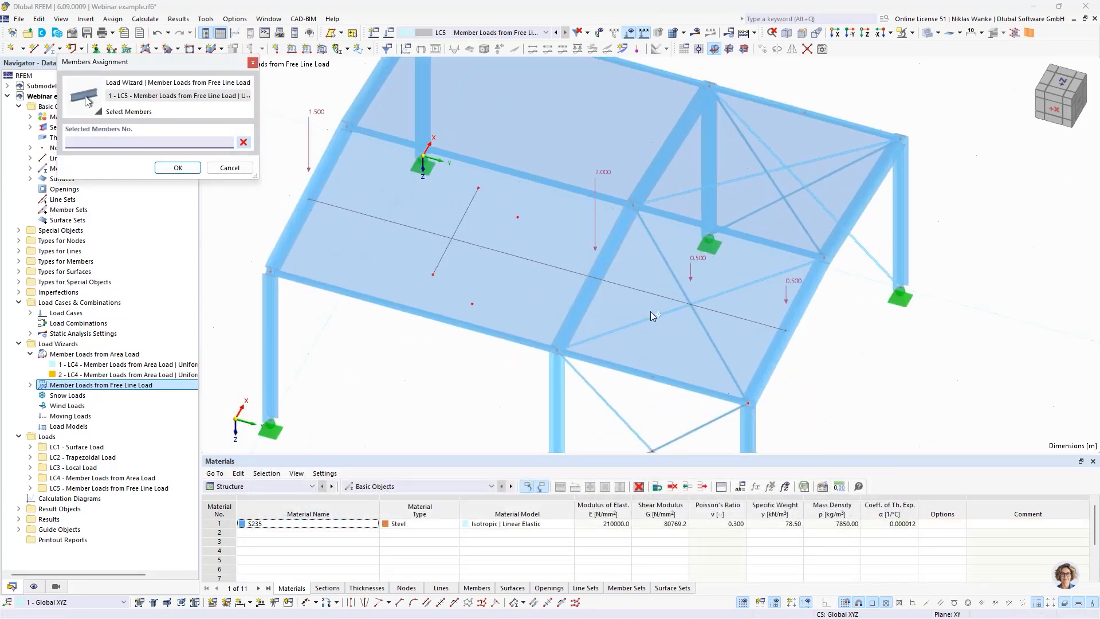
{"action": "left_click", "coordinate": [662, 315]}
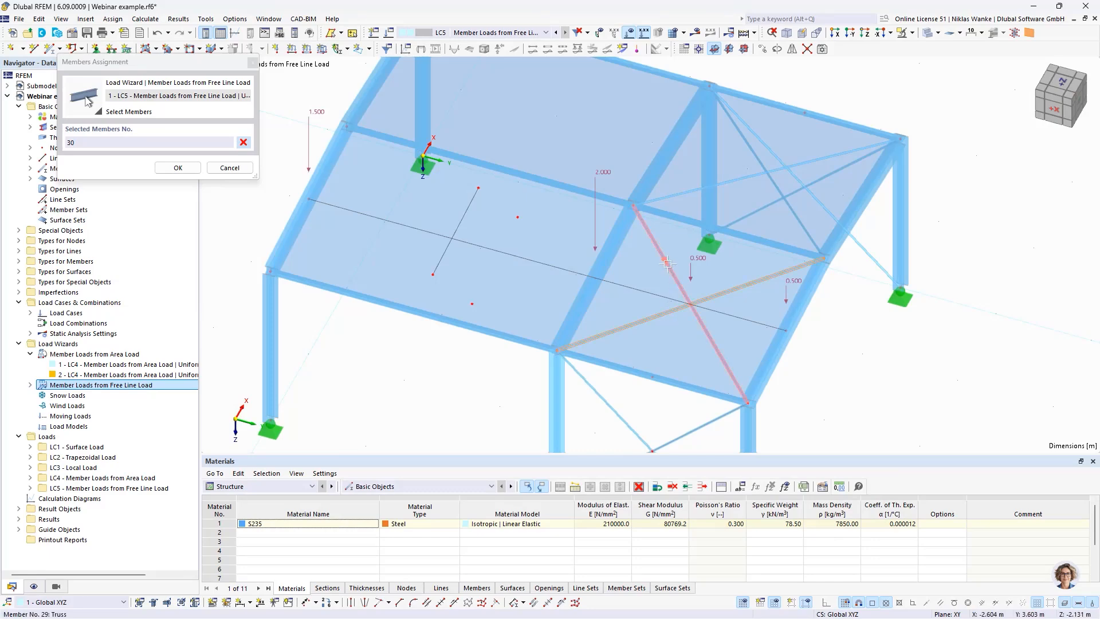
{"action": "left_click", "coordinate": [680, 286]}
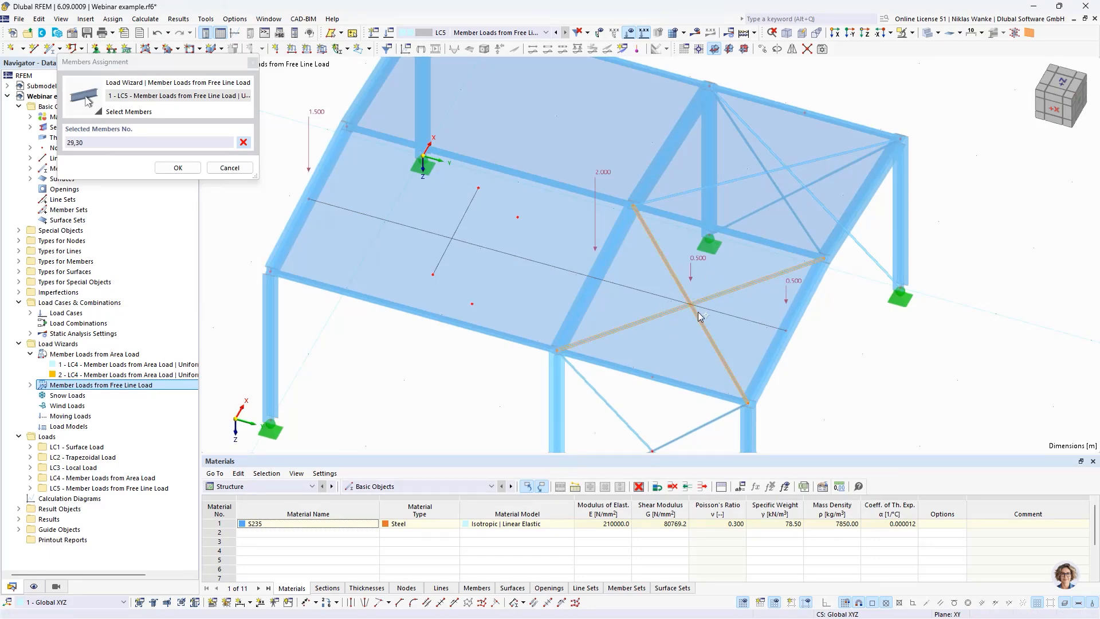
{"action": "left_click", "coordinate": [178, 167]}
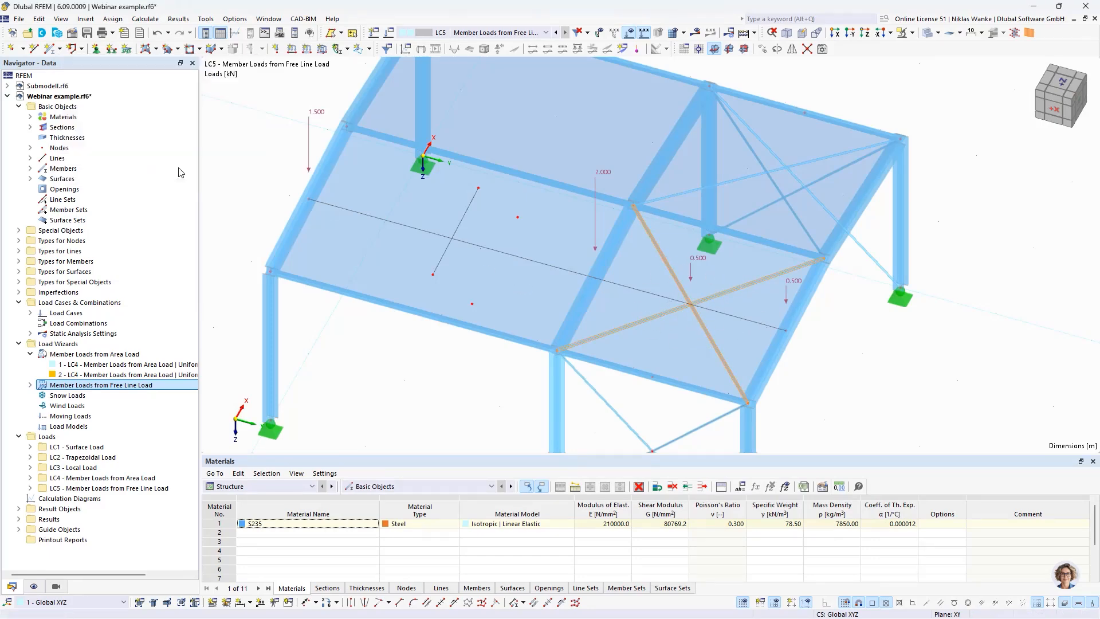
{"action": "left_click", "coordinate": [768, 525]}
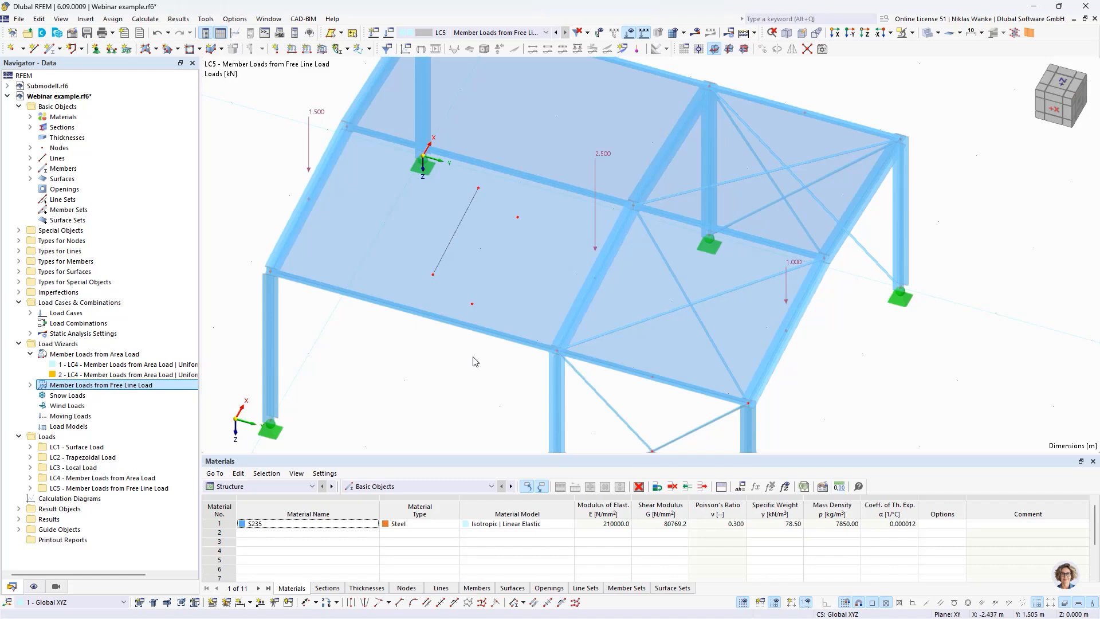
{"action": "scroll", "coordinate": [475, 356], "scroll_direction": "down", "scroll_amount": 1}
{"action": "middle_click_drag", "start_coordinate": [475, 356], "coordinate": [504, 327]}
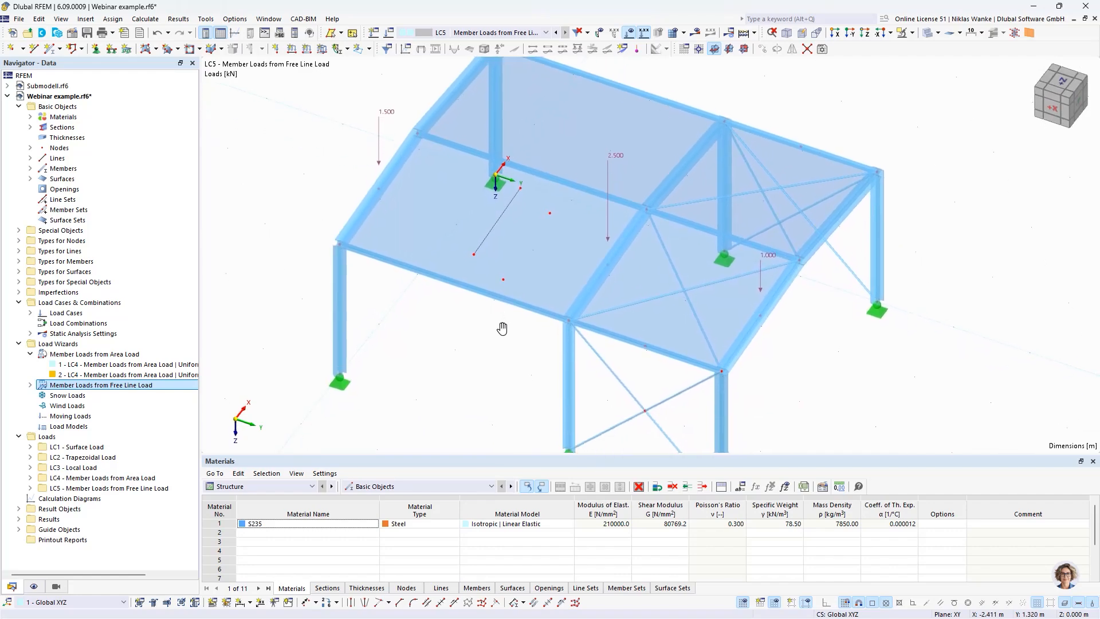
{"action": "scroll", "coordinate": [504, 327], "scroll_direction": "down", "scroll_amount": 1}
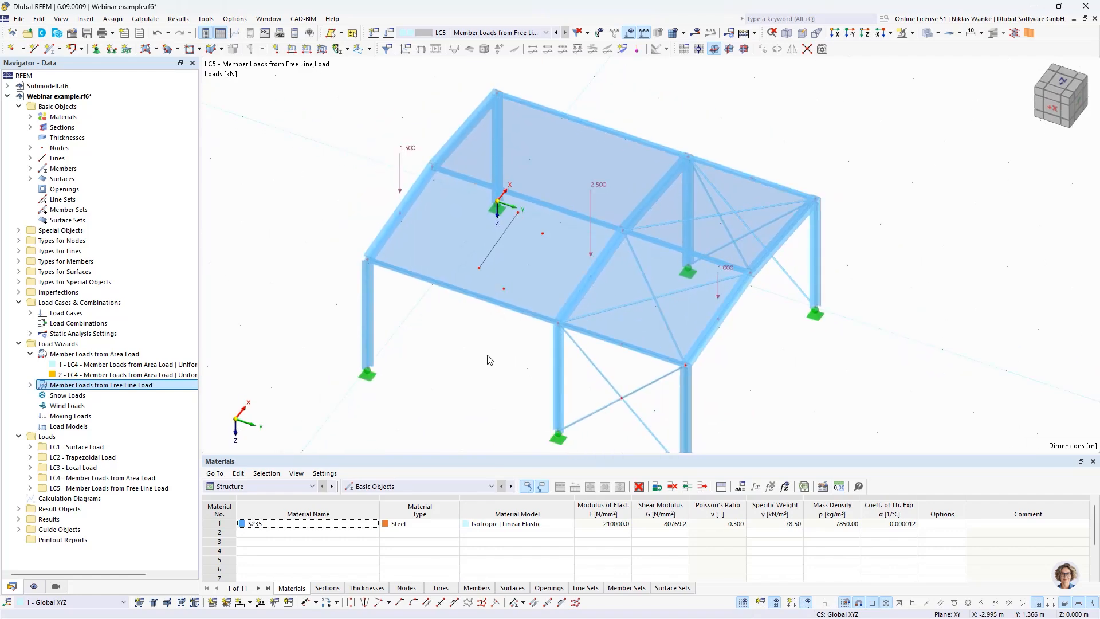